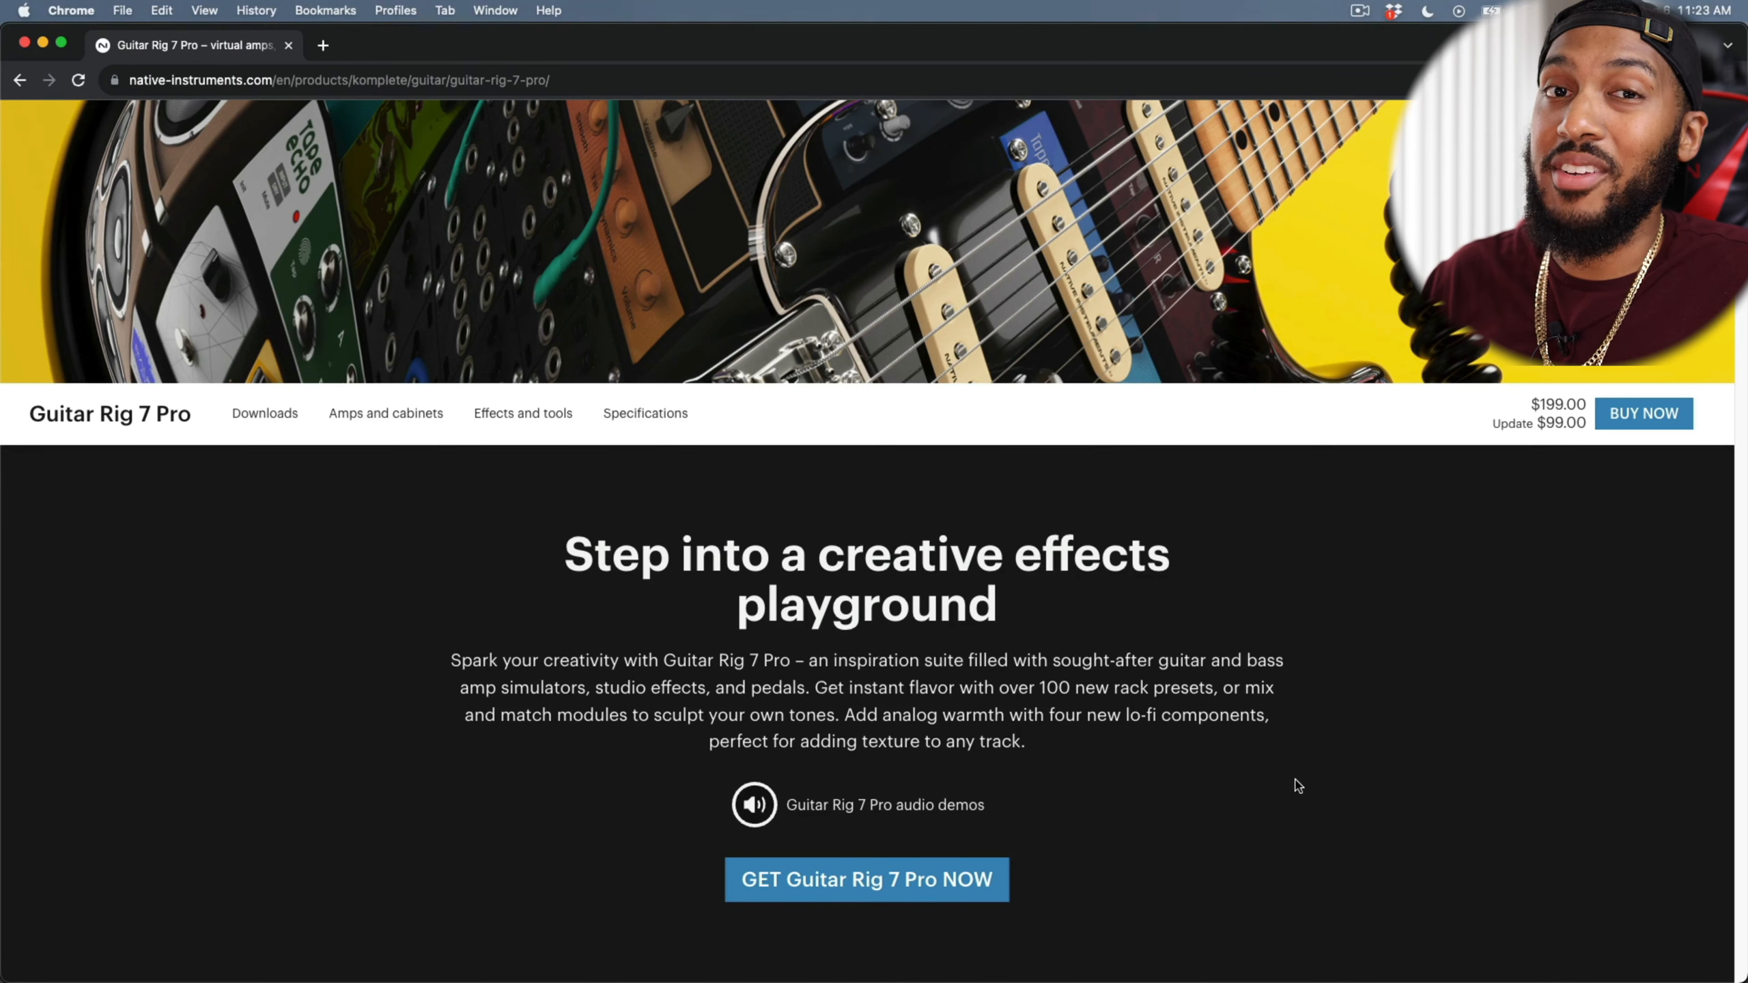
# Step: Browse the feature slideshow on the Guitar Rig 7 Pro product page up to the classic amps and effects slide
pyautogui.scroll(-8, 1269, 759)
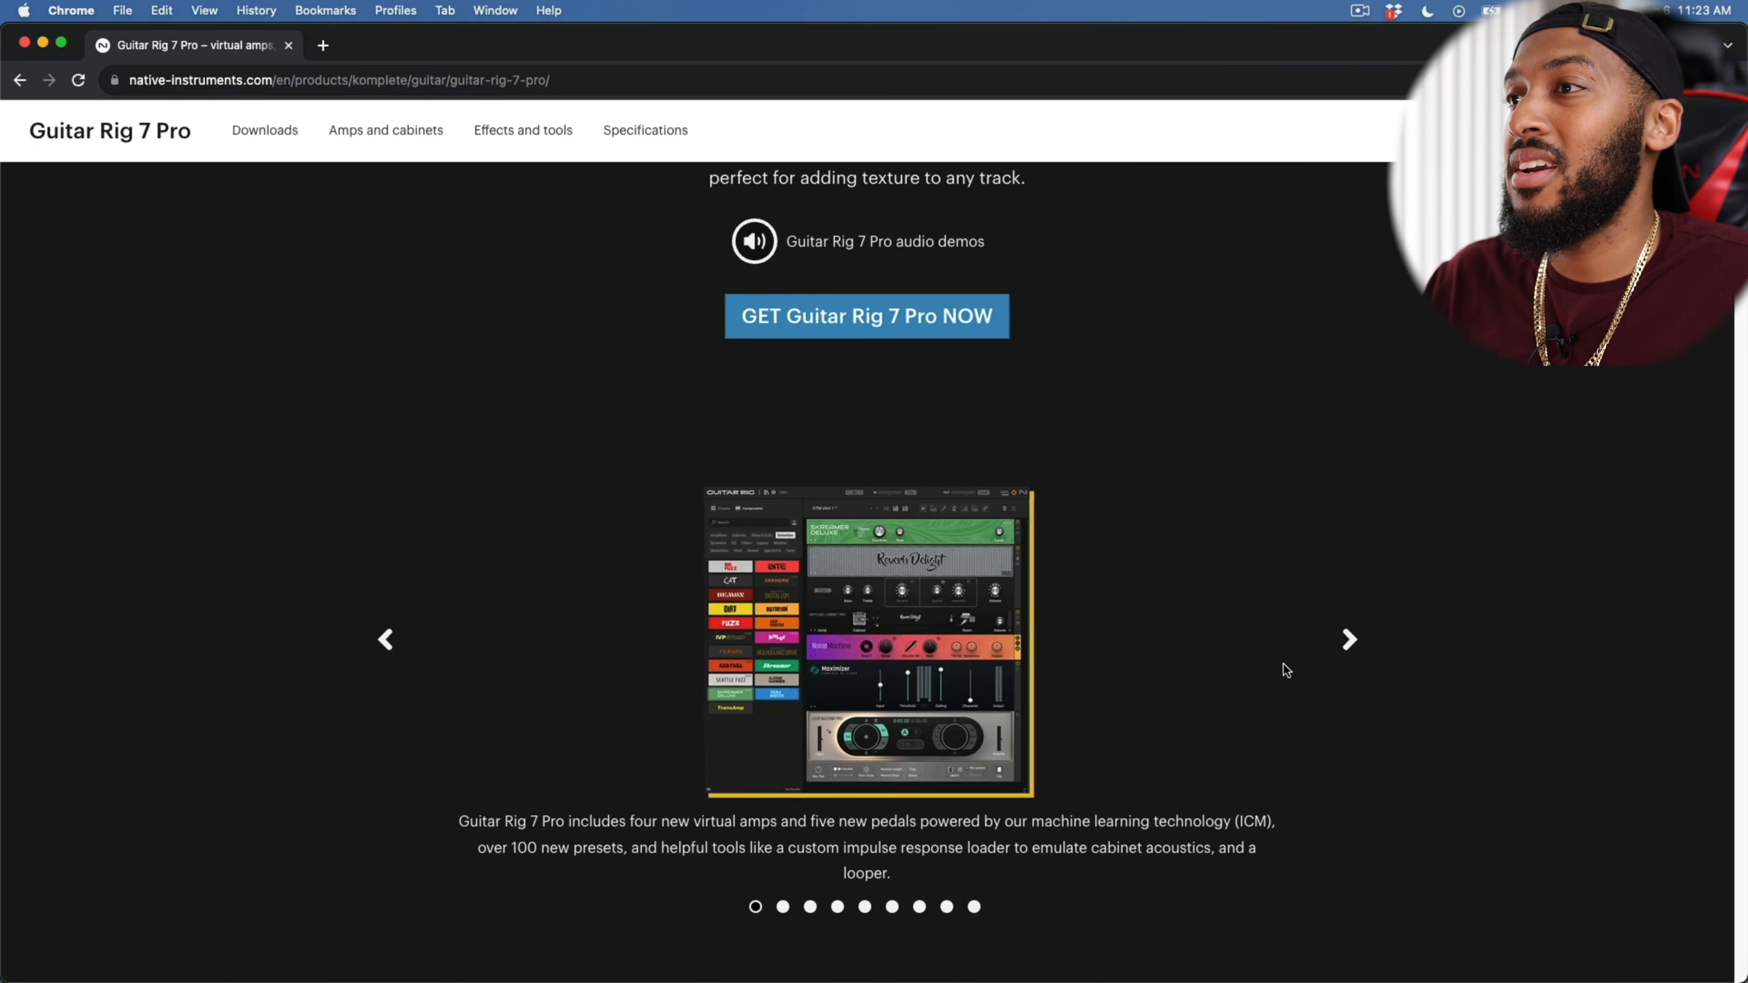
pyautogui.click(1346, 648)
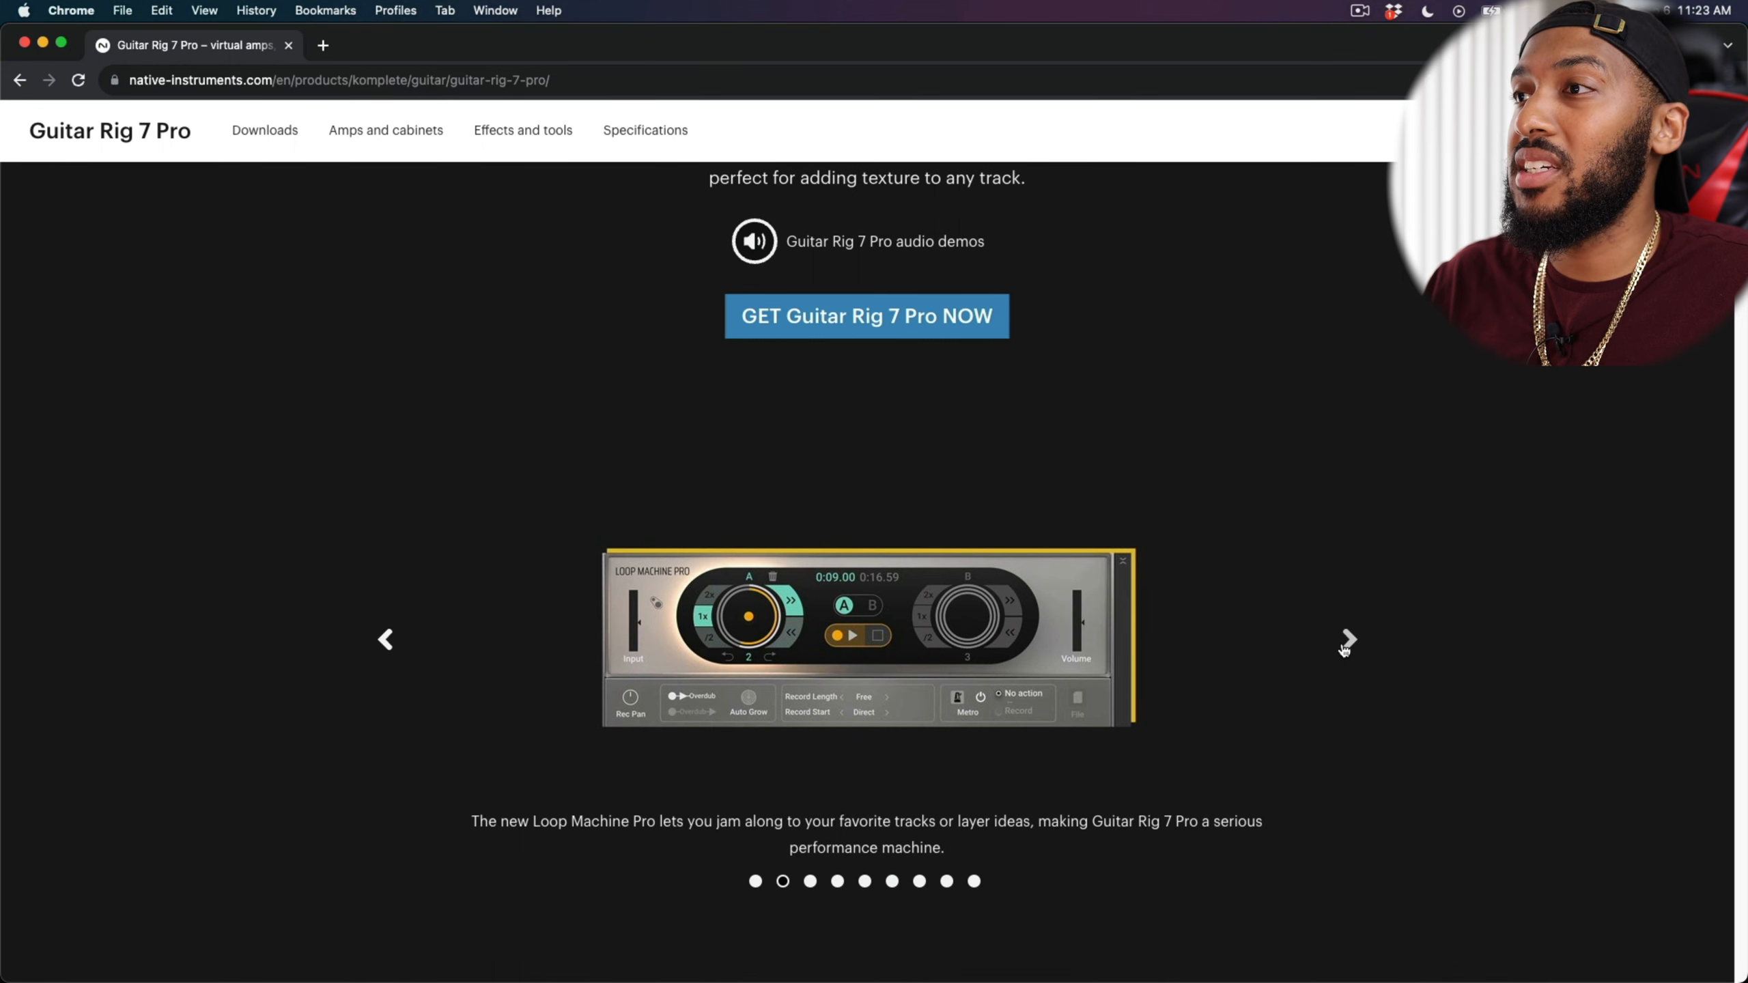
pyautogui.click(1345, 648)
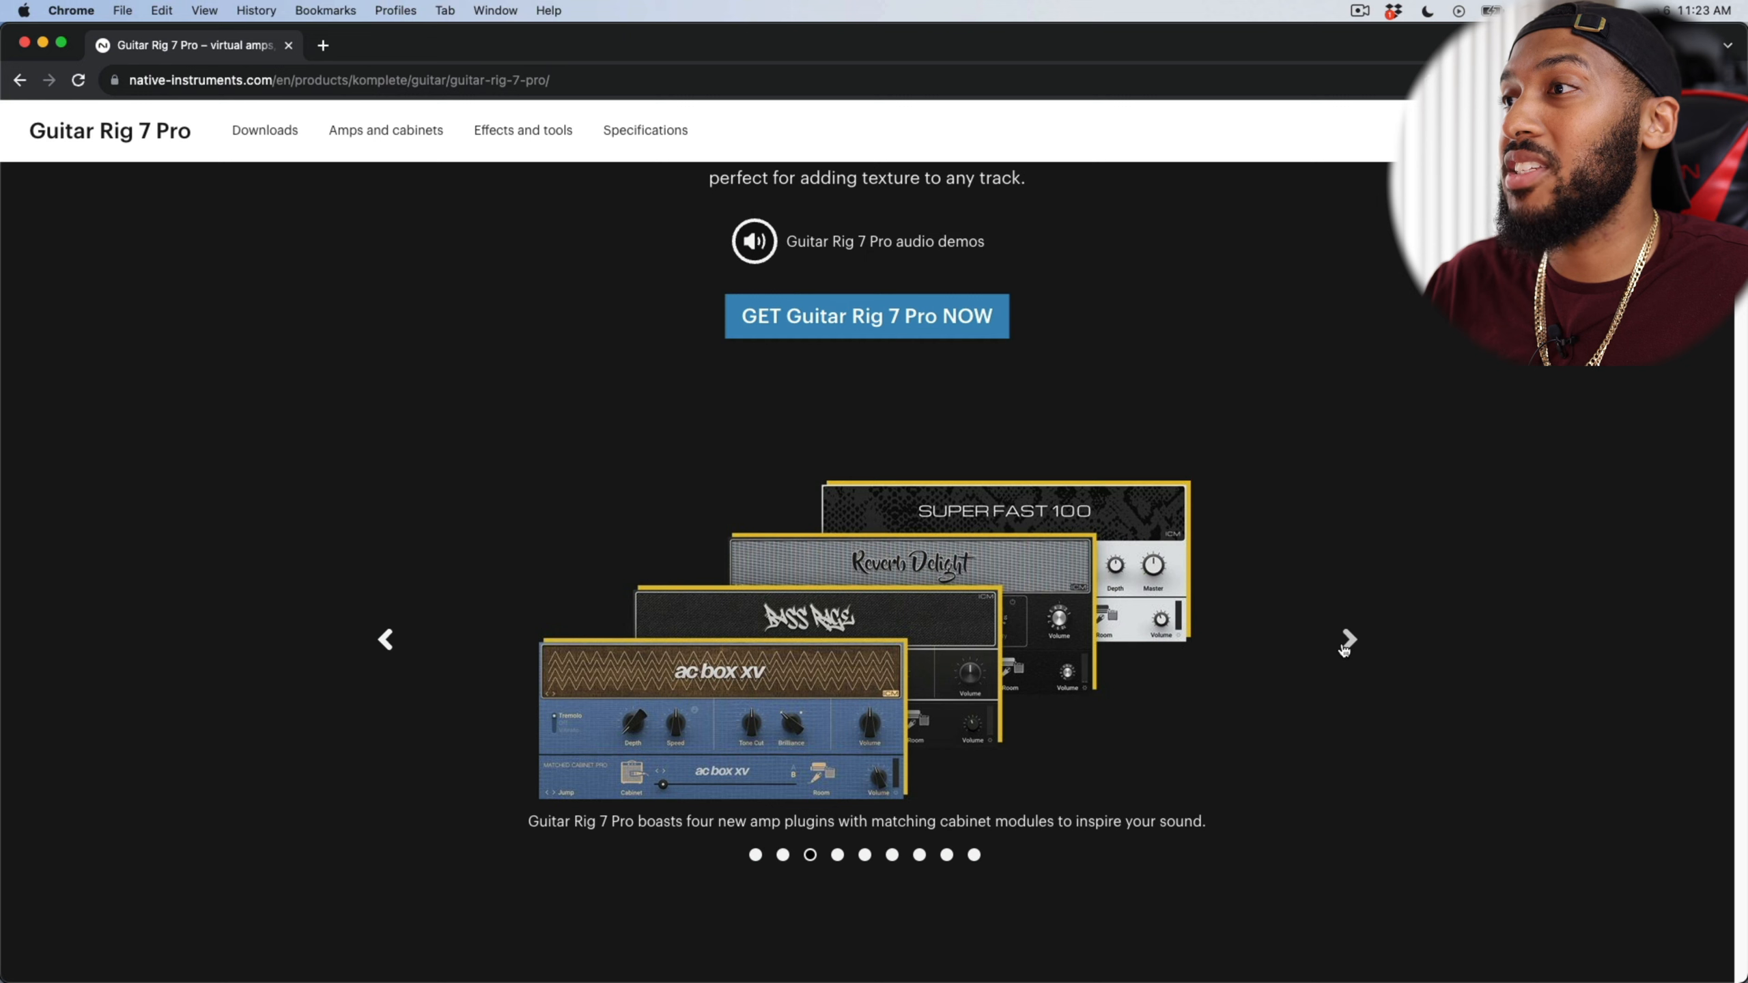
pyautogui.click(1345, 648)
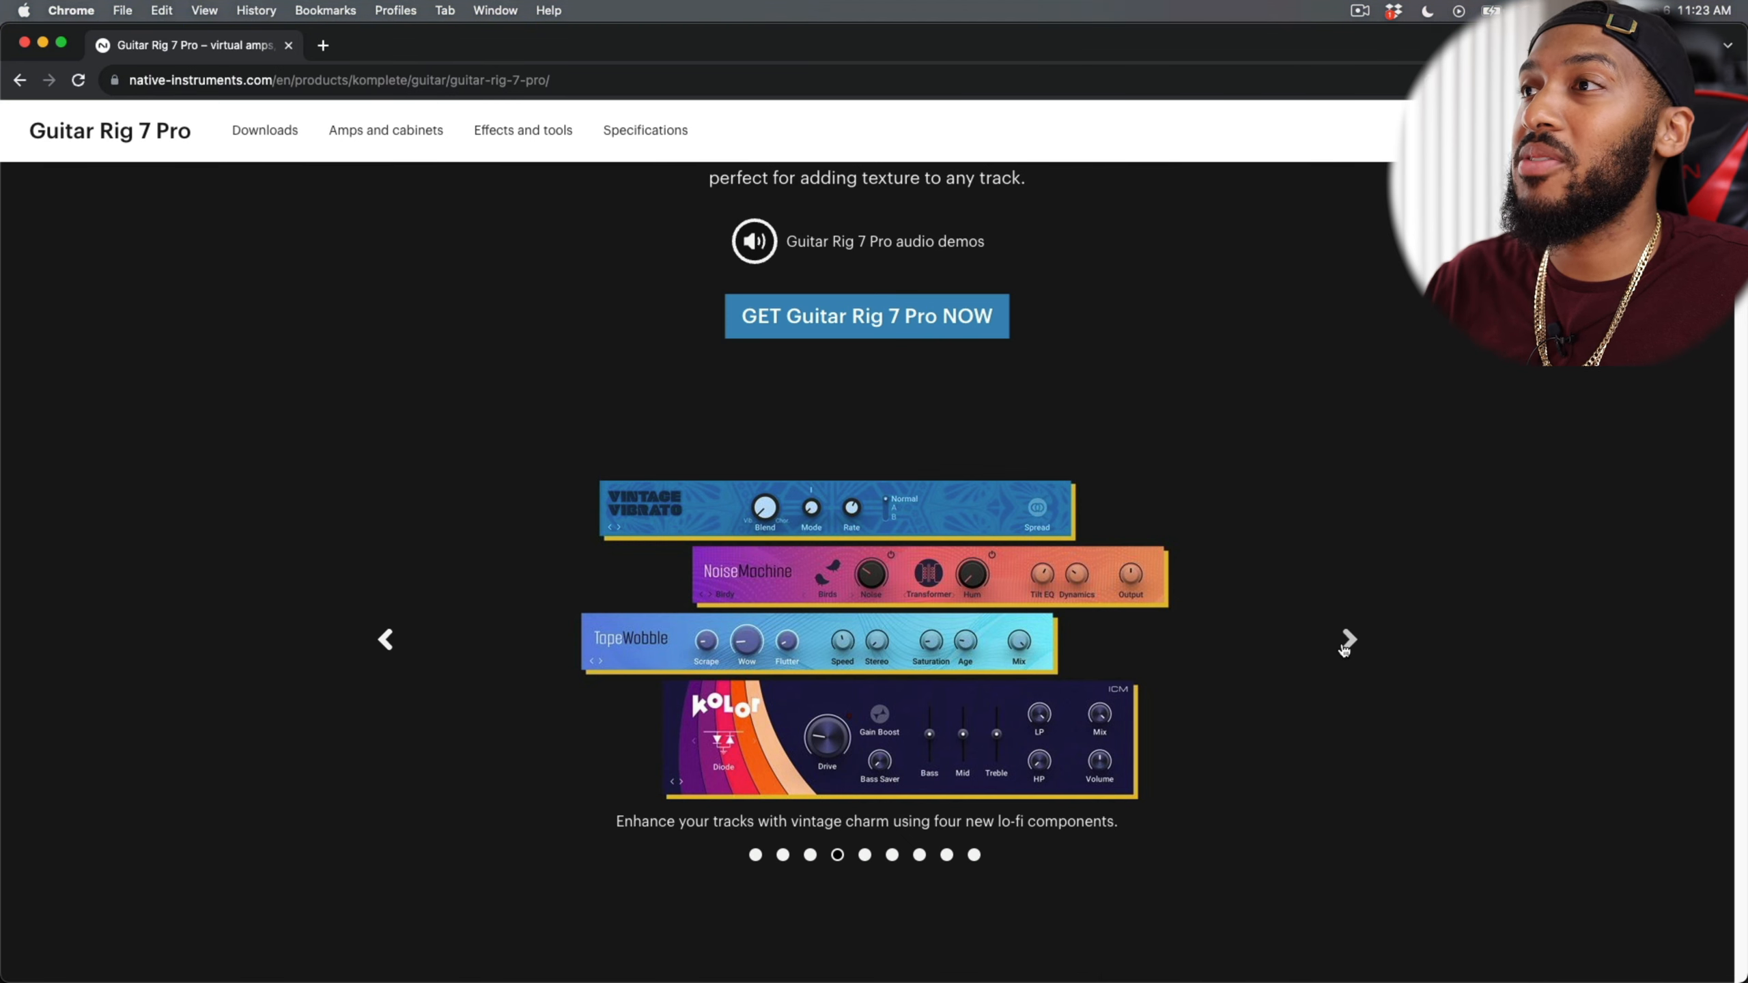
pyautogui.click(1345, 646)
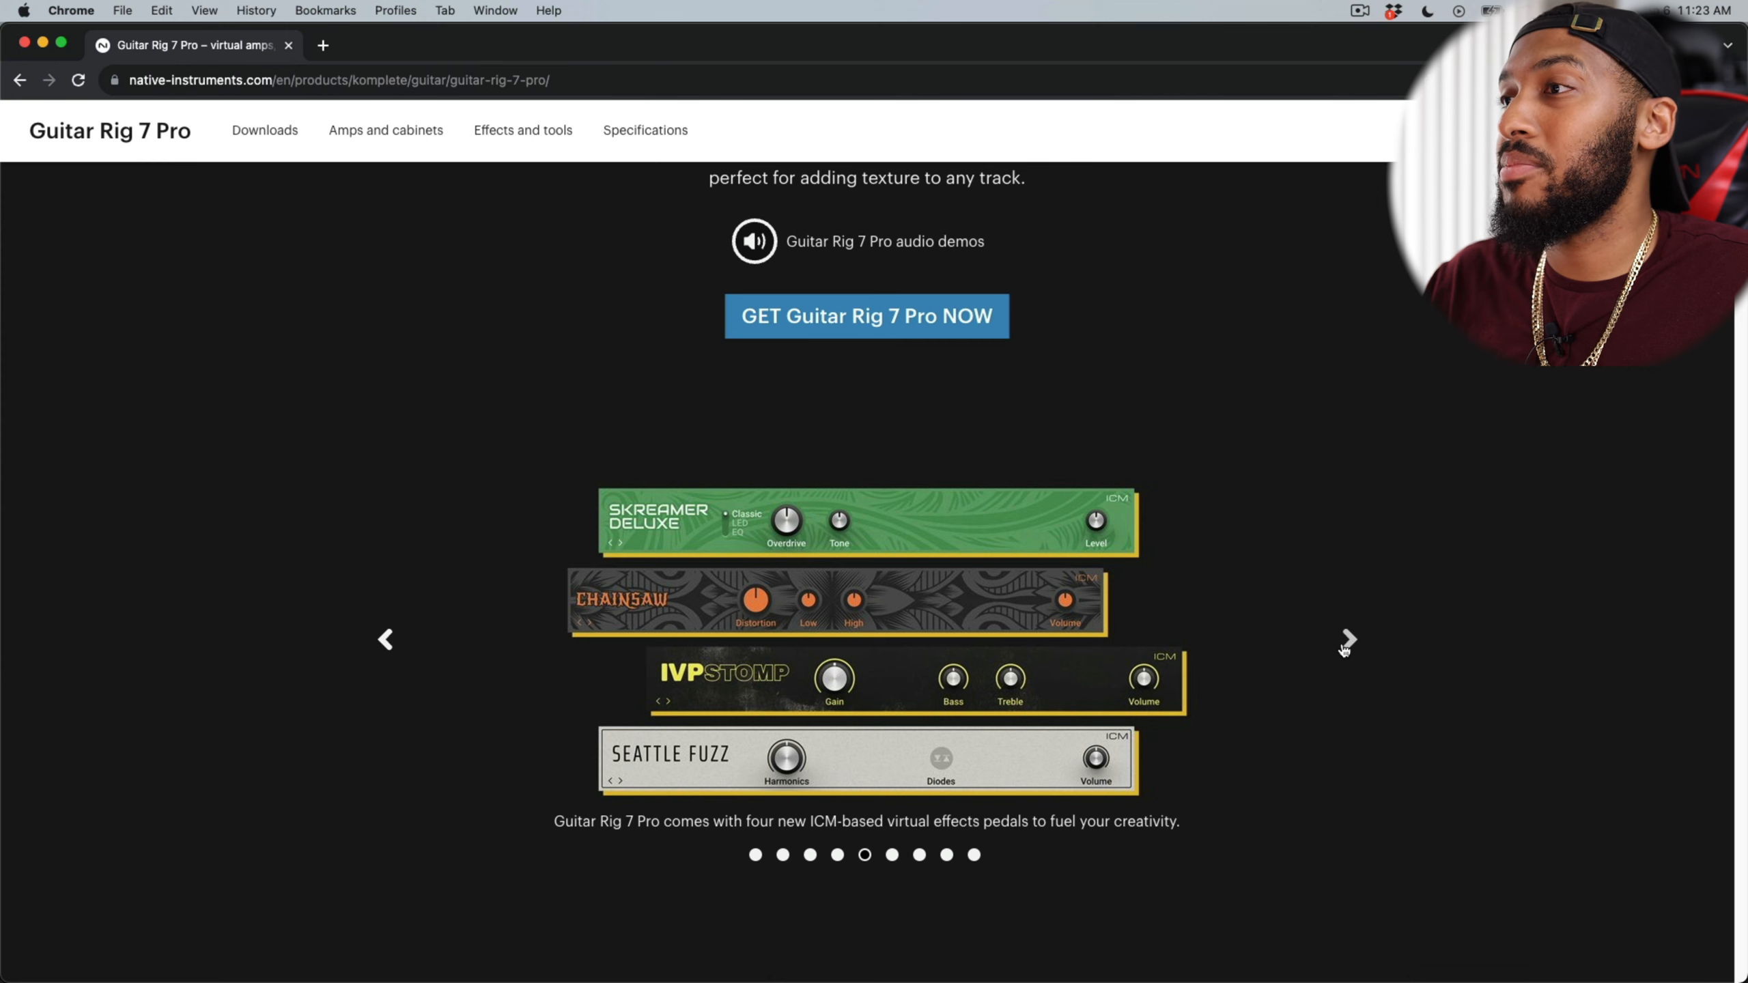
pyautogui.click(1345, 647)
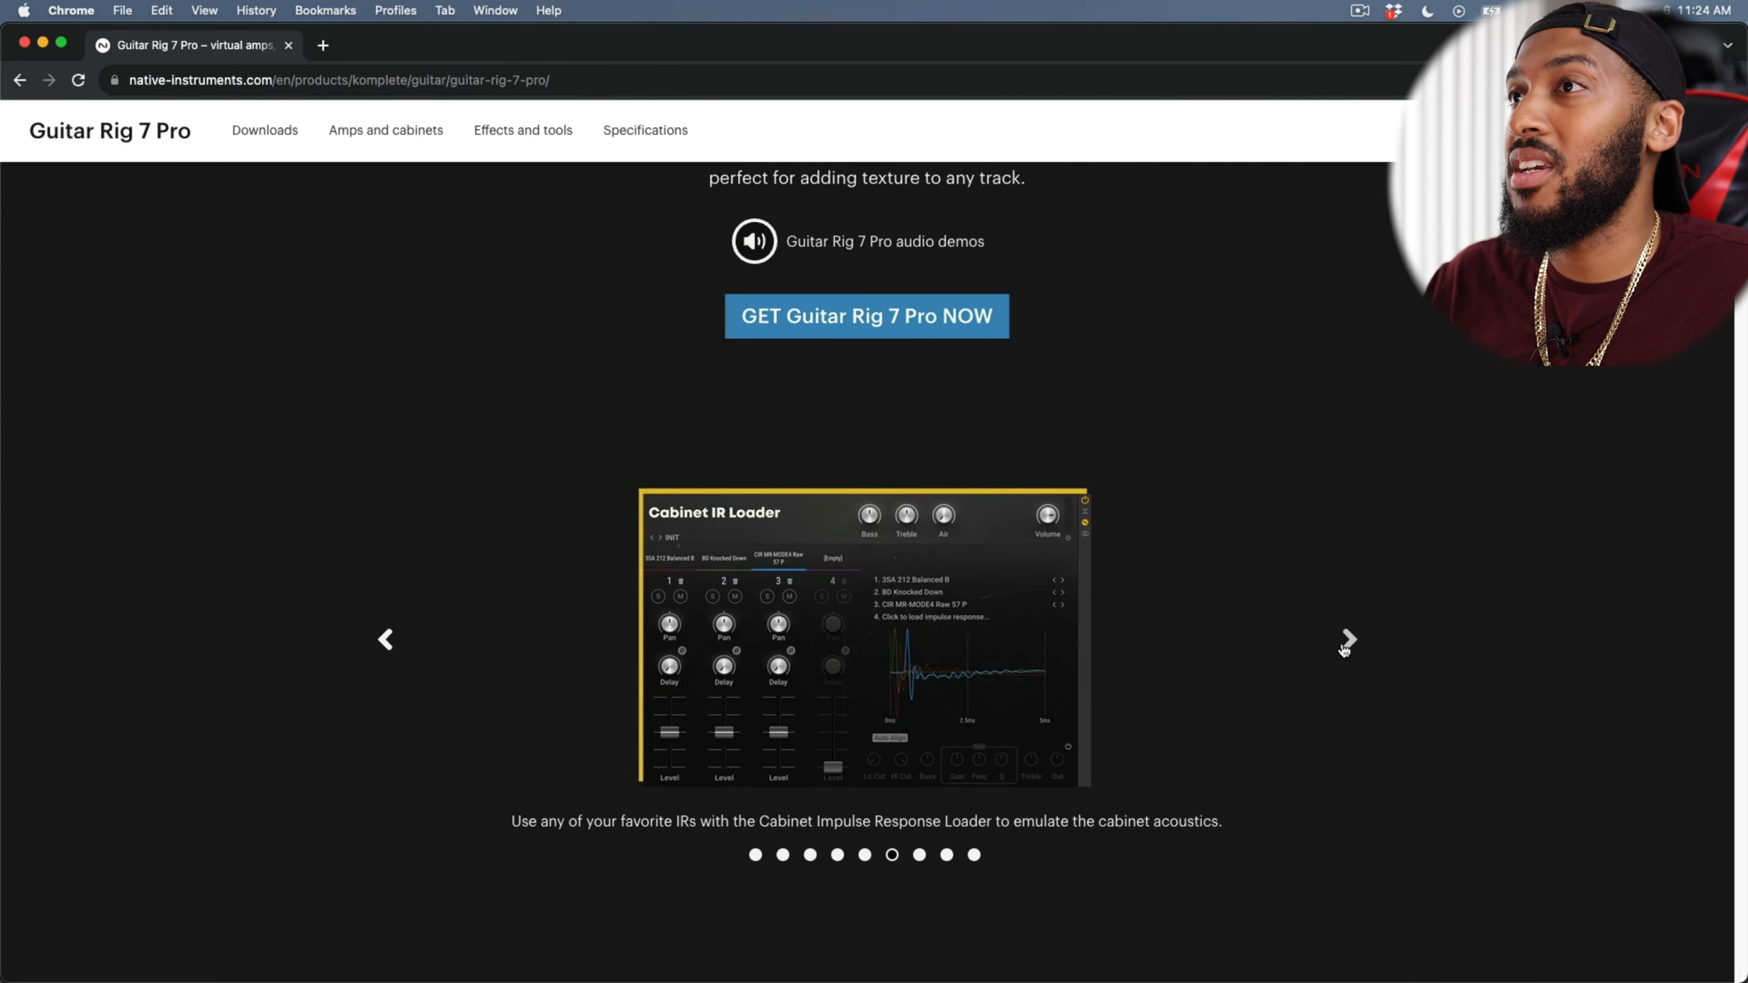
pyautogui.click(1345, 646)
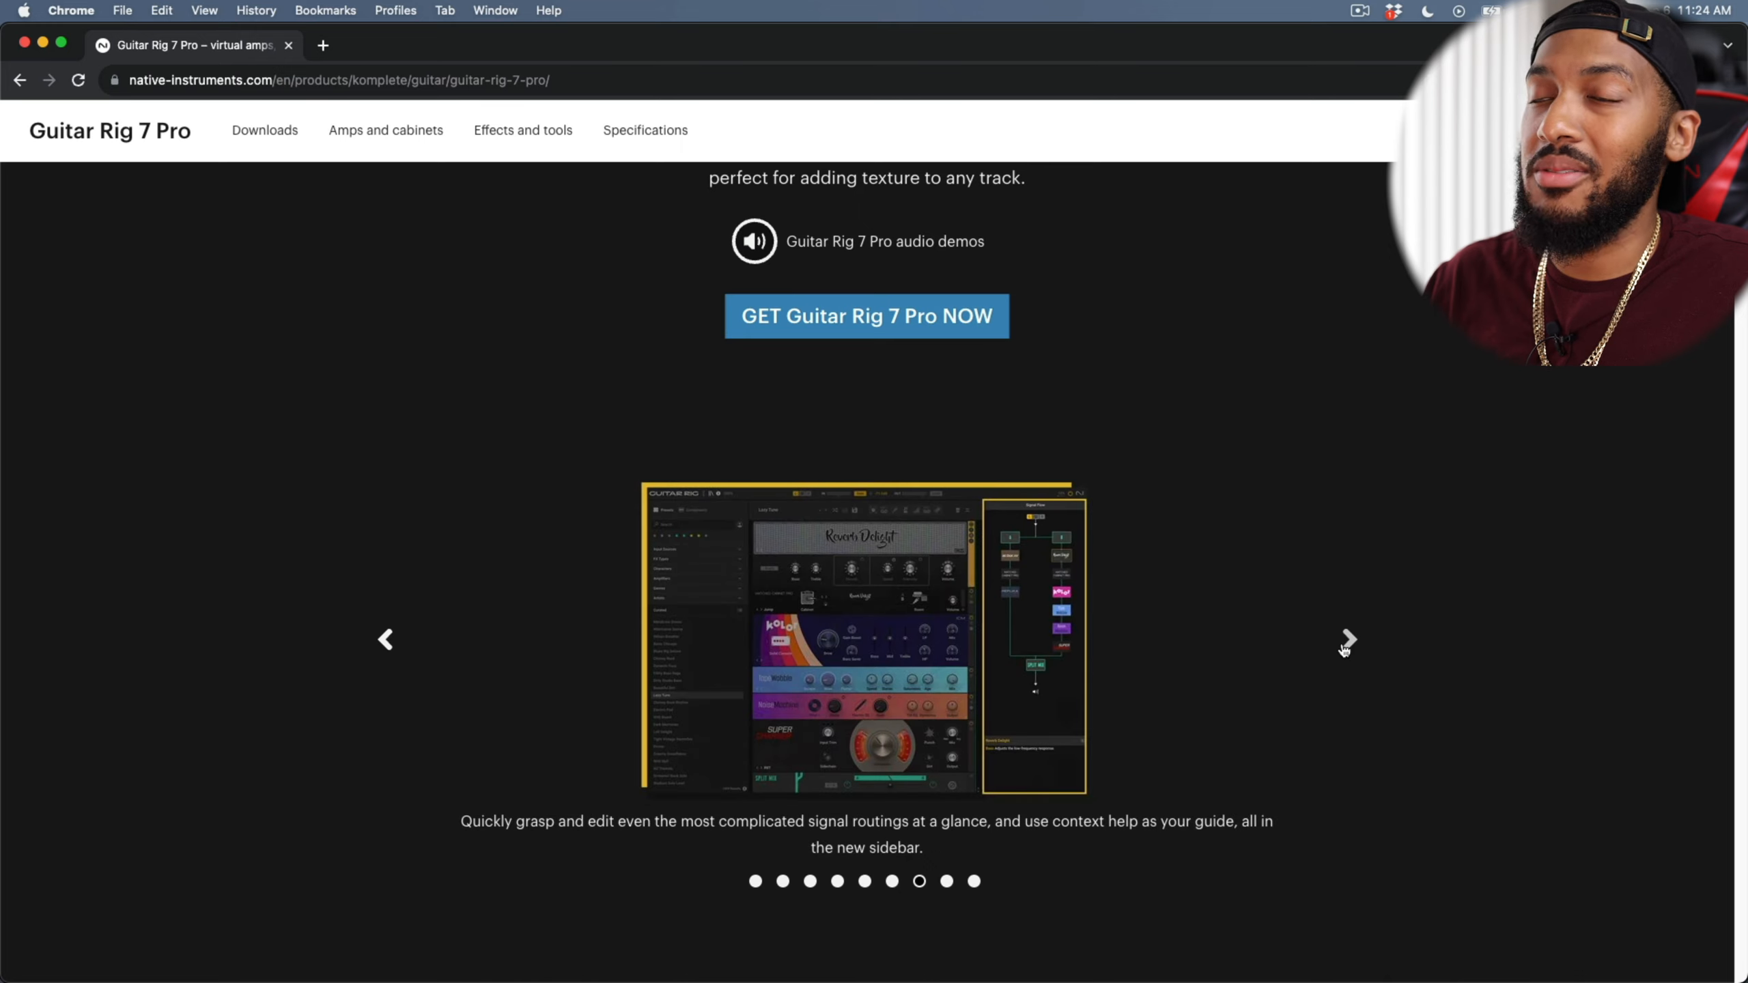
pyautogui.click(1346, 646)
# Step: Read on through the product page's Intelligent Circuit Modeling and New Amp Day sections
pyautogui.scroll(-9, 1345, 648)
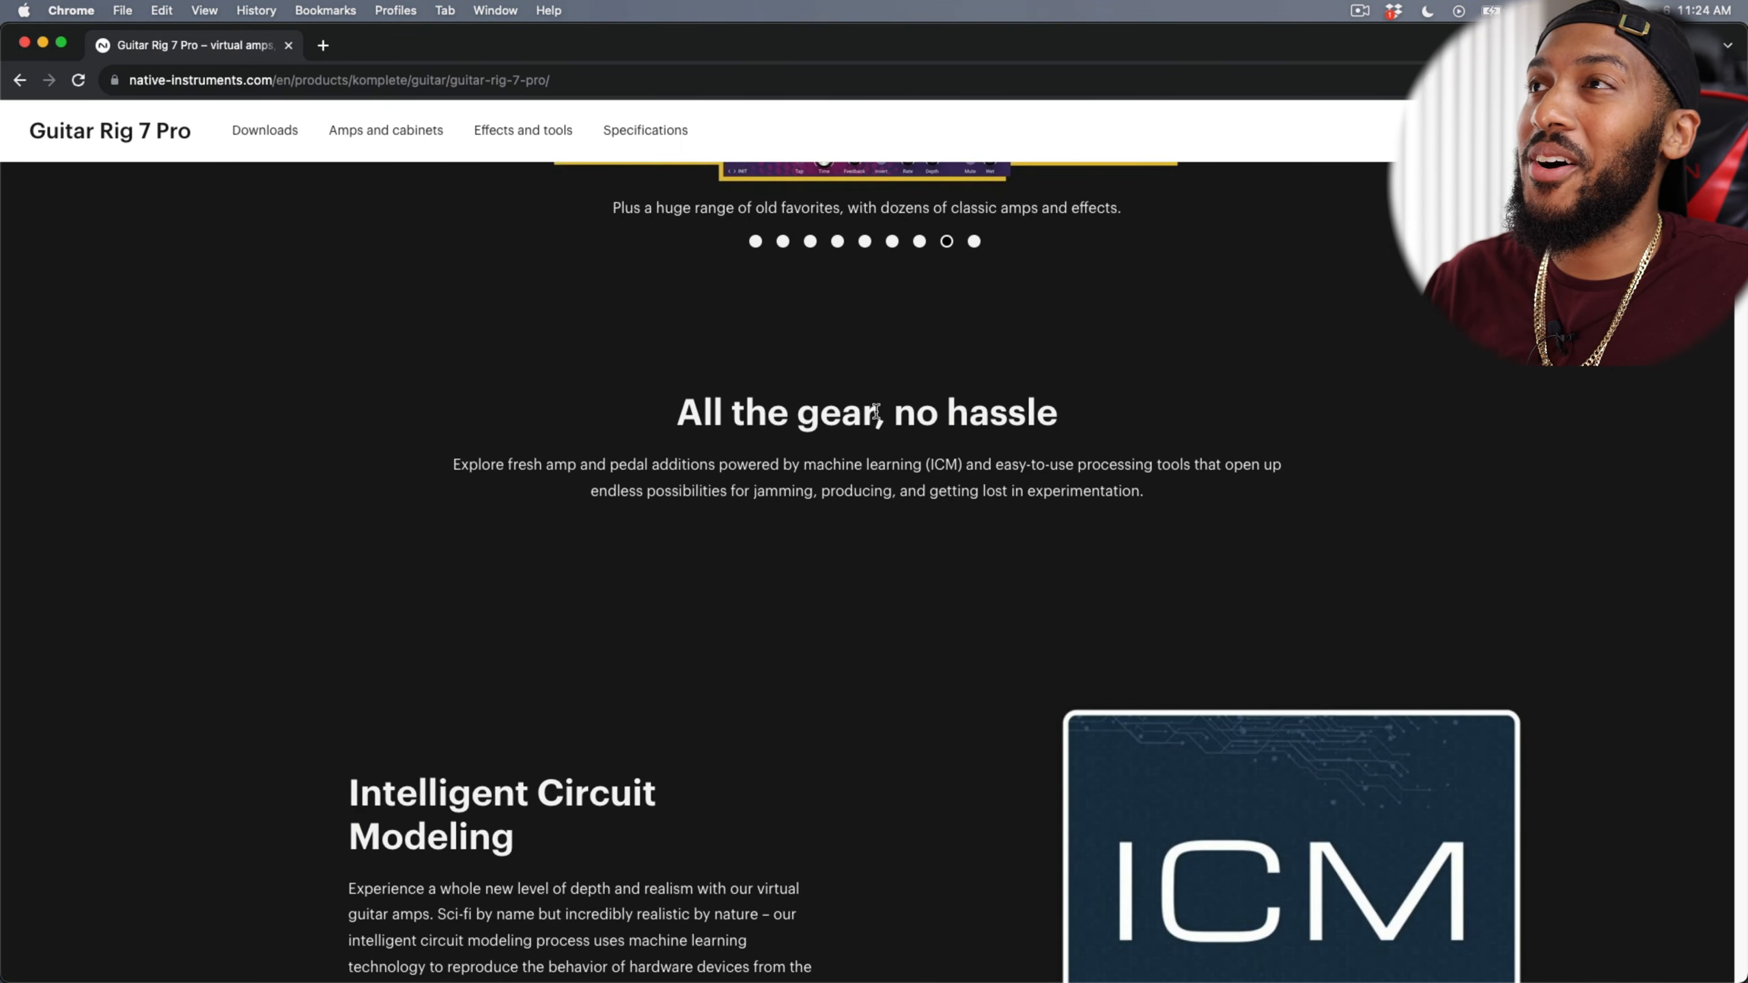
pyautogui.scroll(-3, 1045, 625)
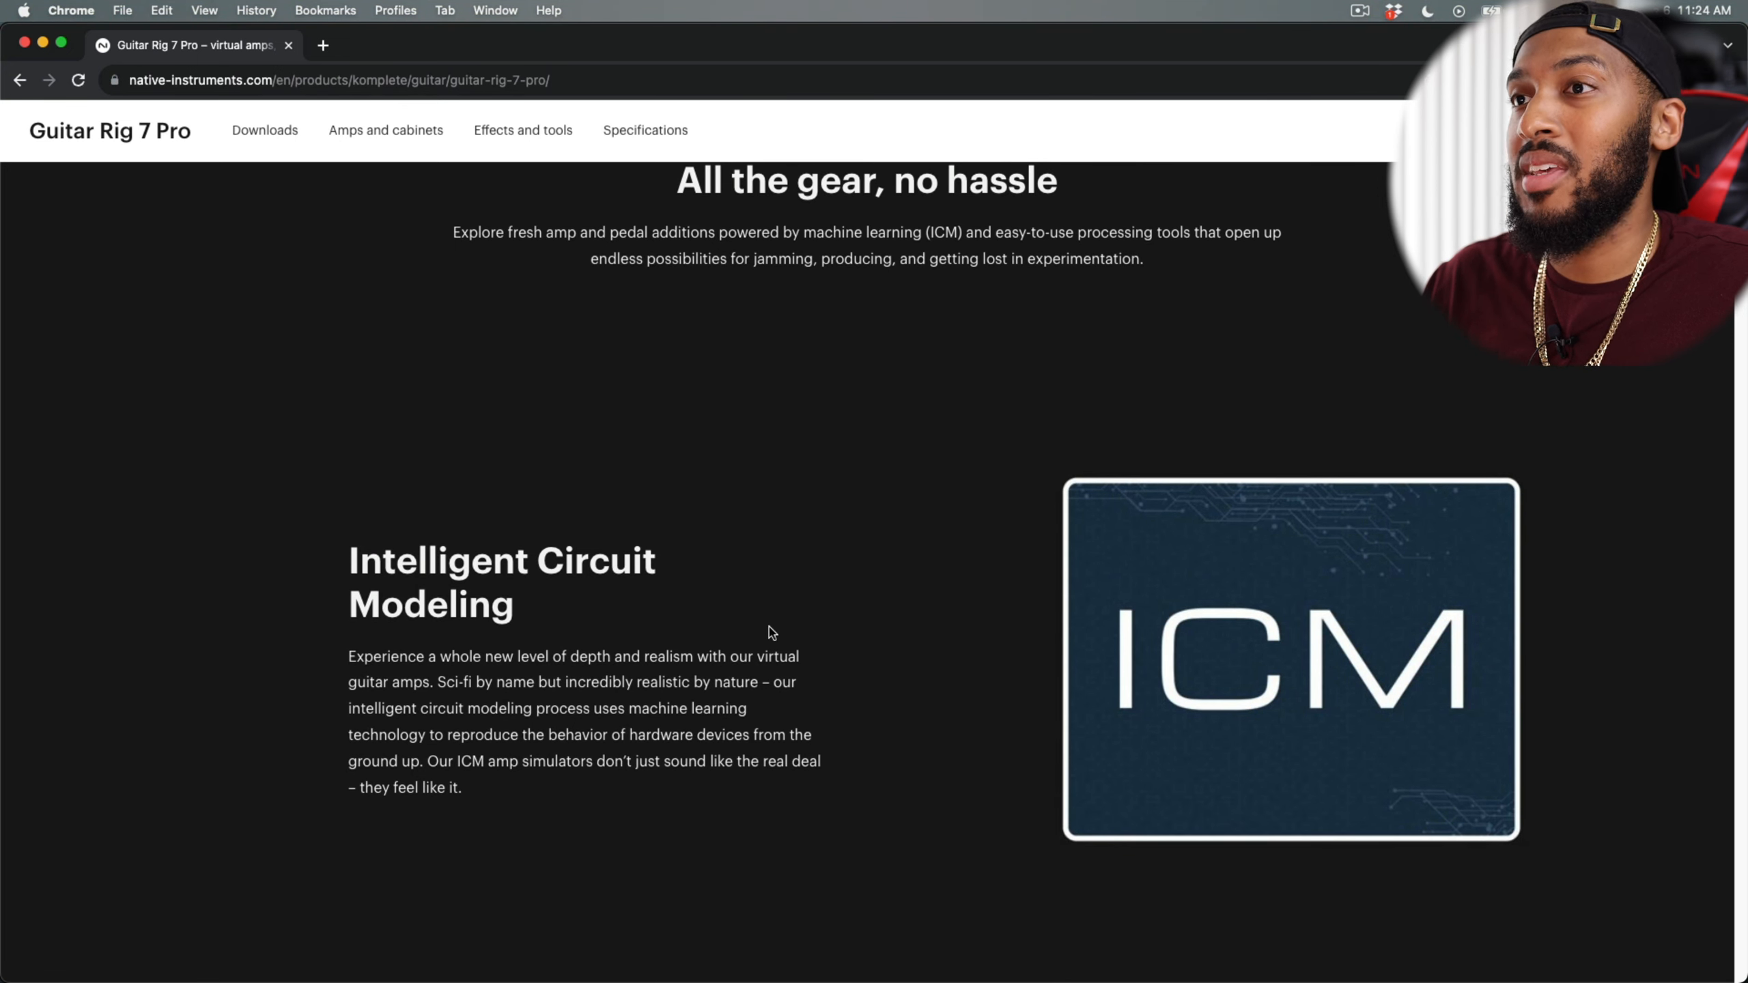
pyautogui.scroll(-15, 818, 664)
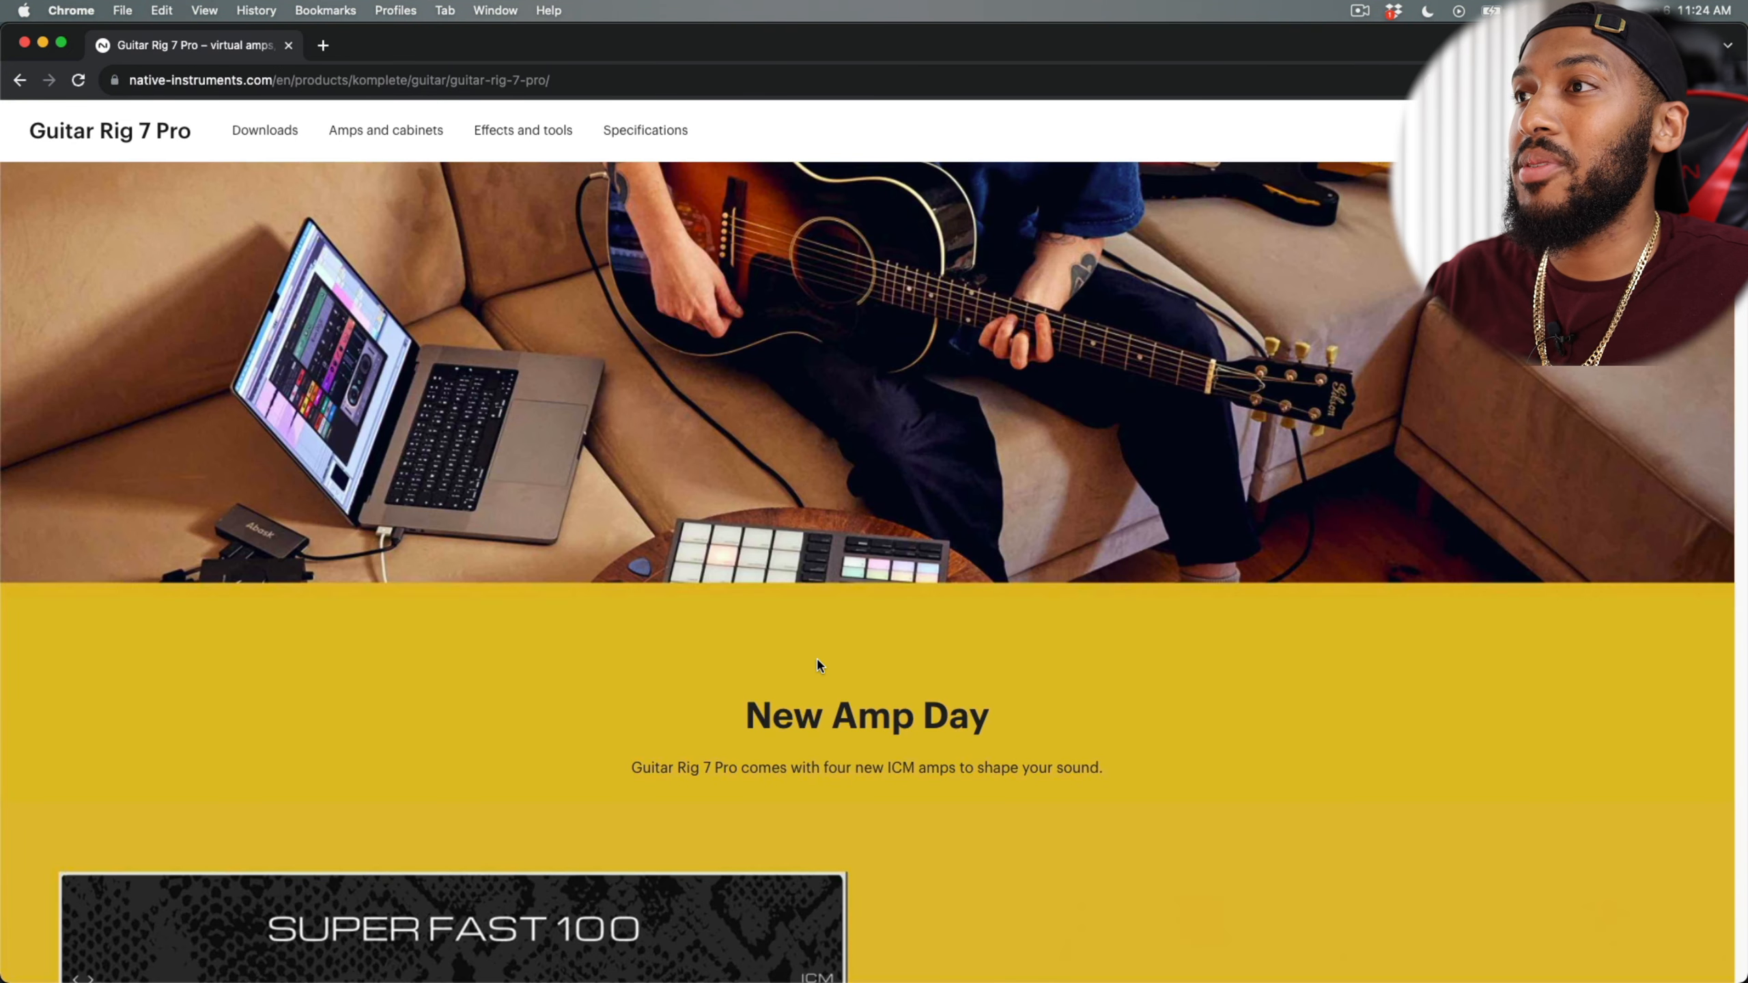
pyautogui.scroll(-4, 817, 661)
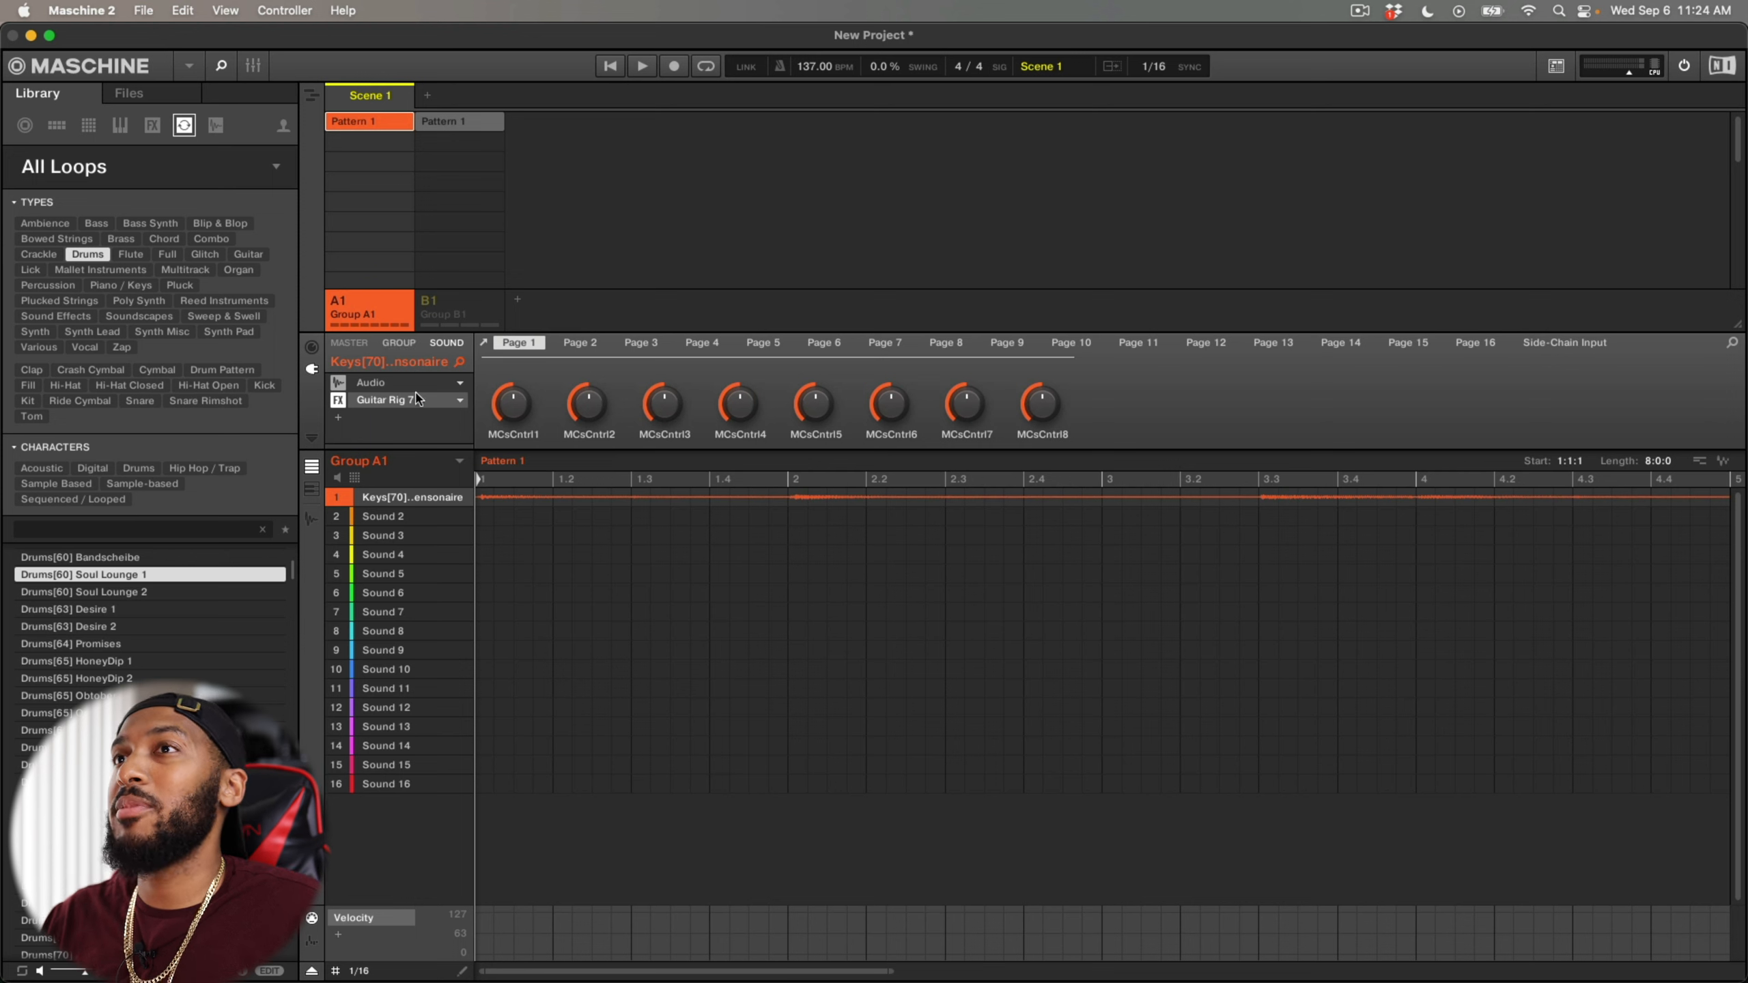
# Step: In Maschine 2, play the keys loop and compare it with the Guitar Rig 7 effect bypassed and enabled
pyautogui.click(416, 384)
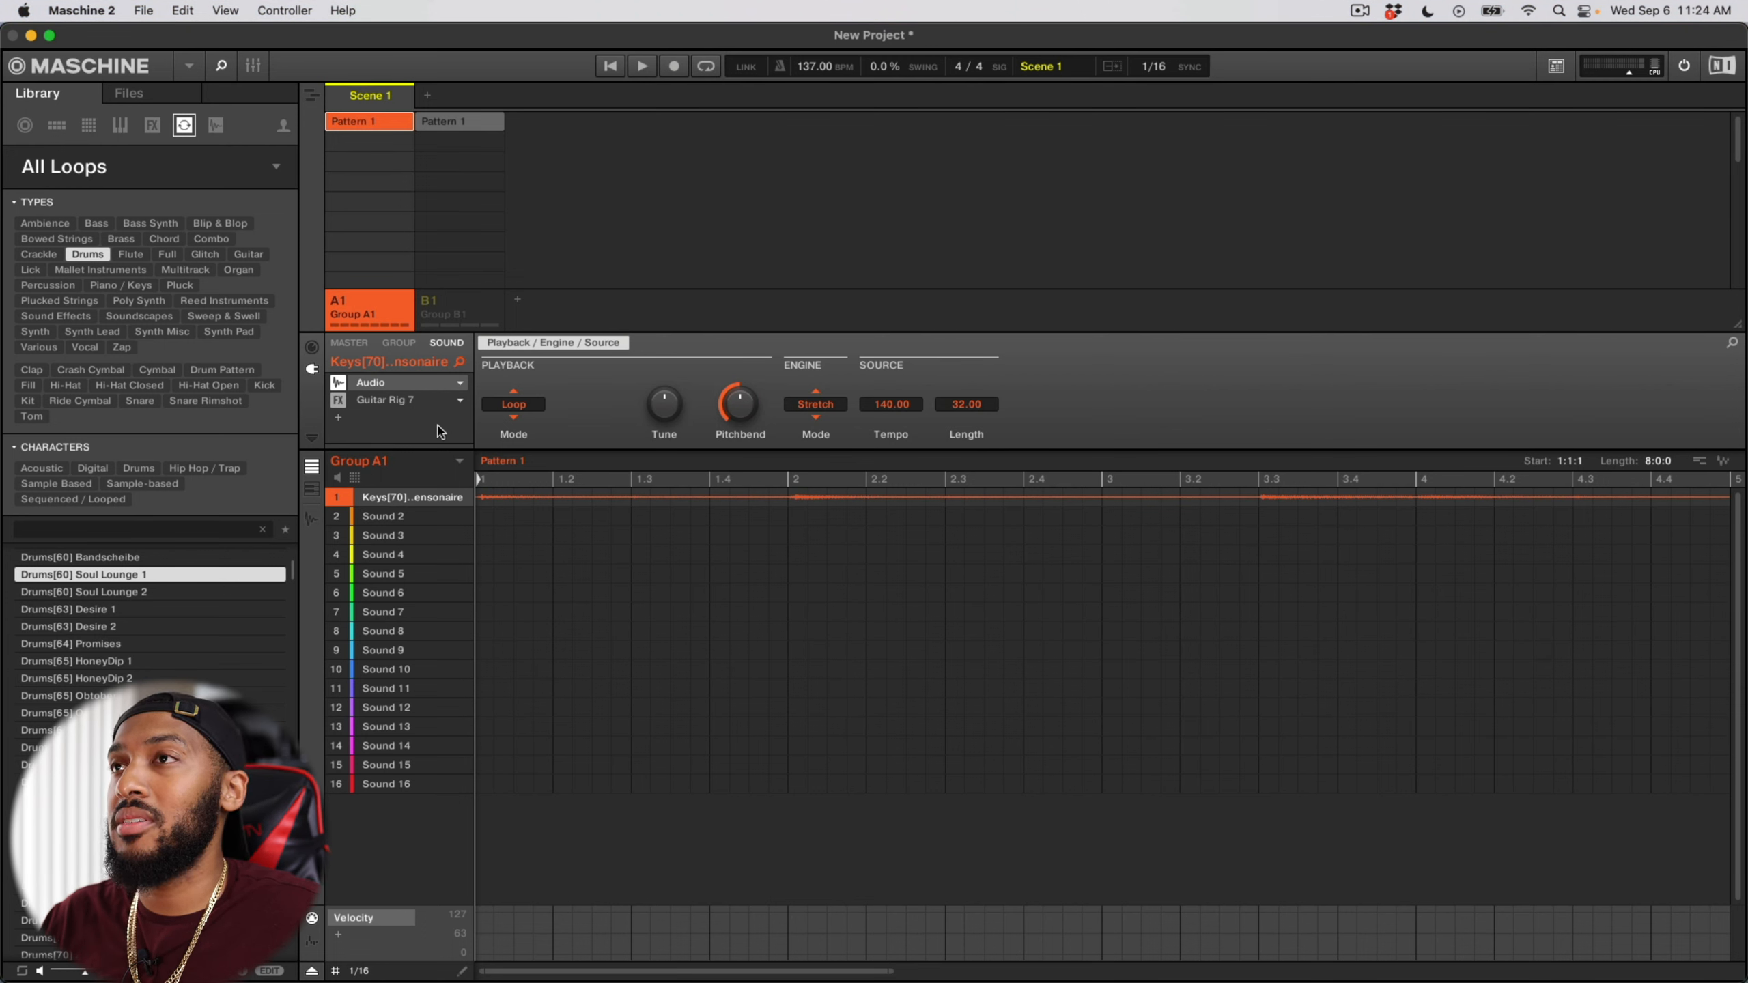
pyautogui.press('space')
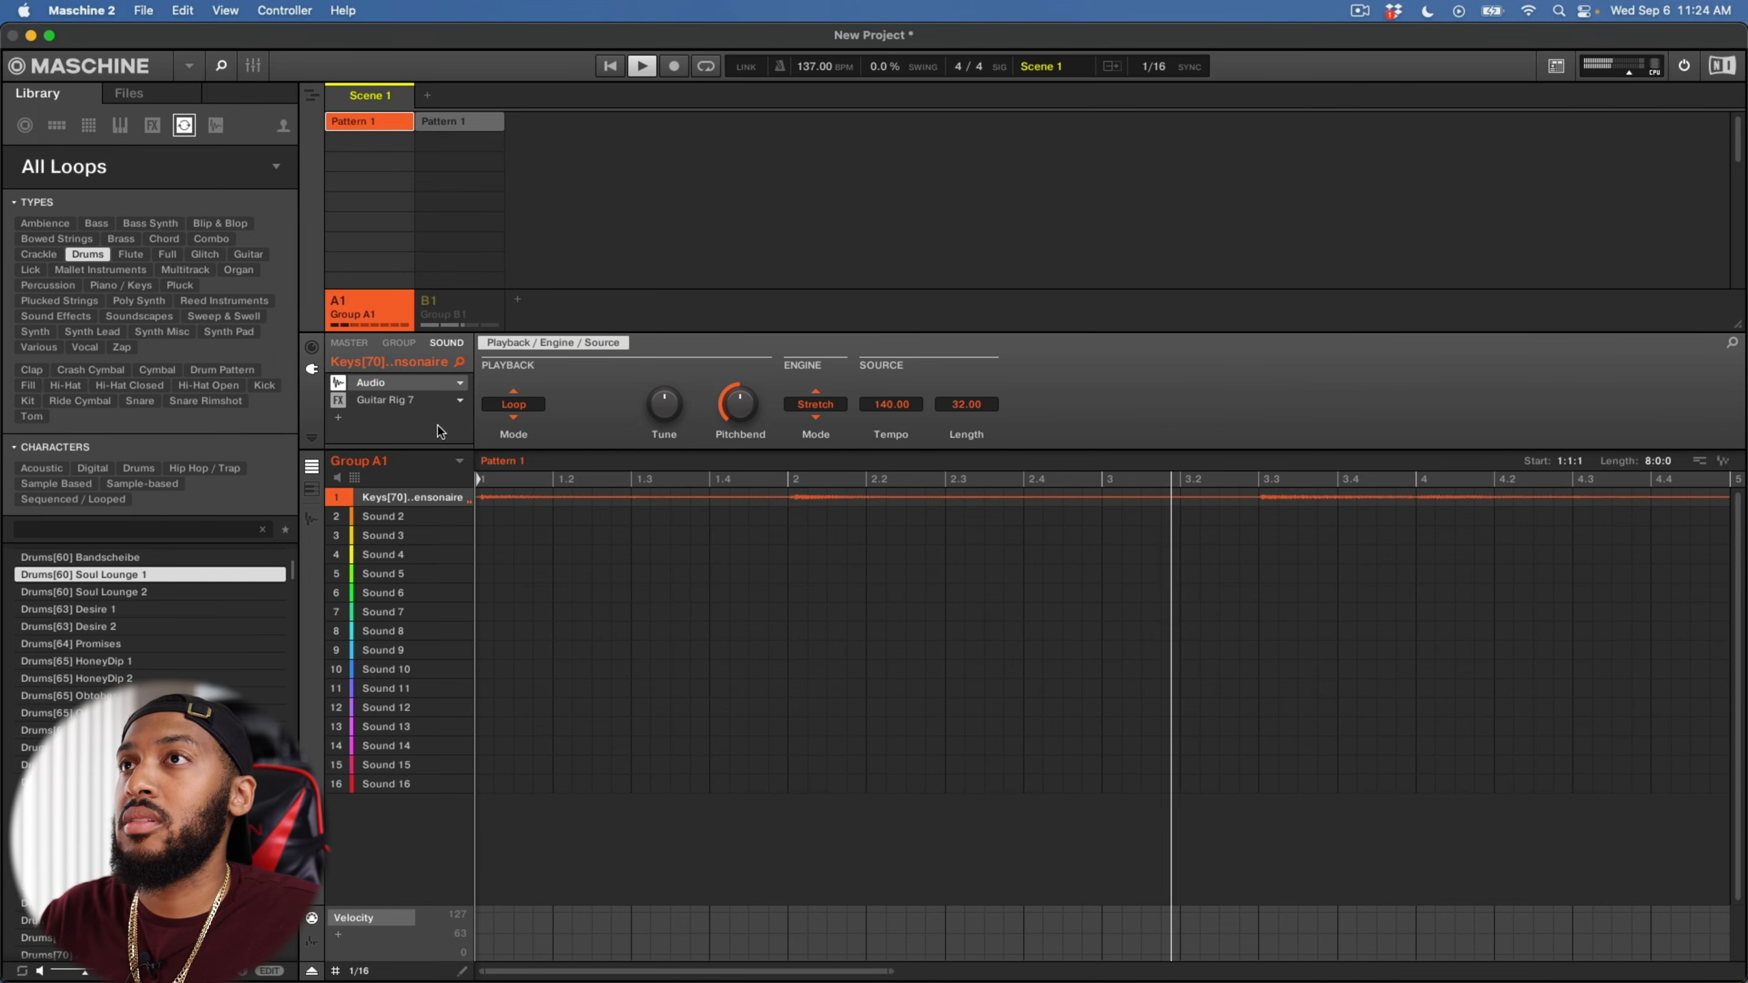
pyautogui.click(353, 405)
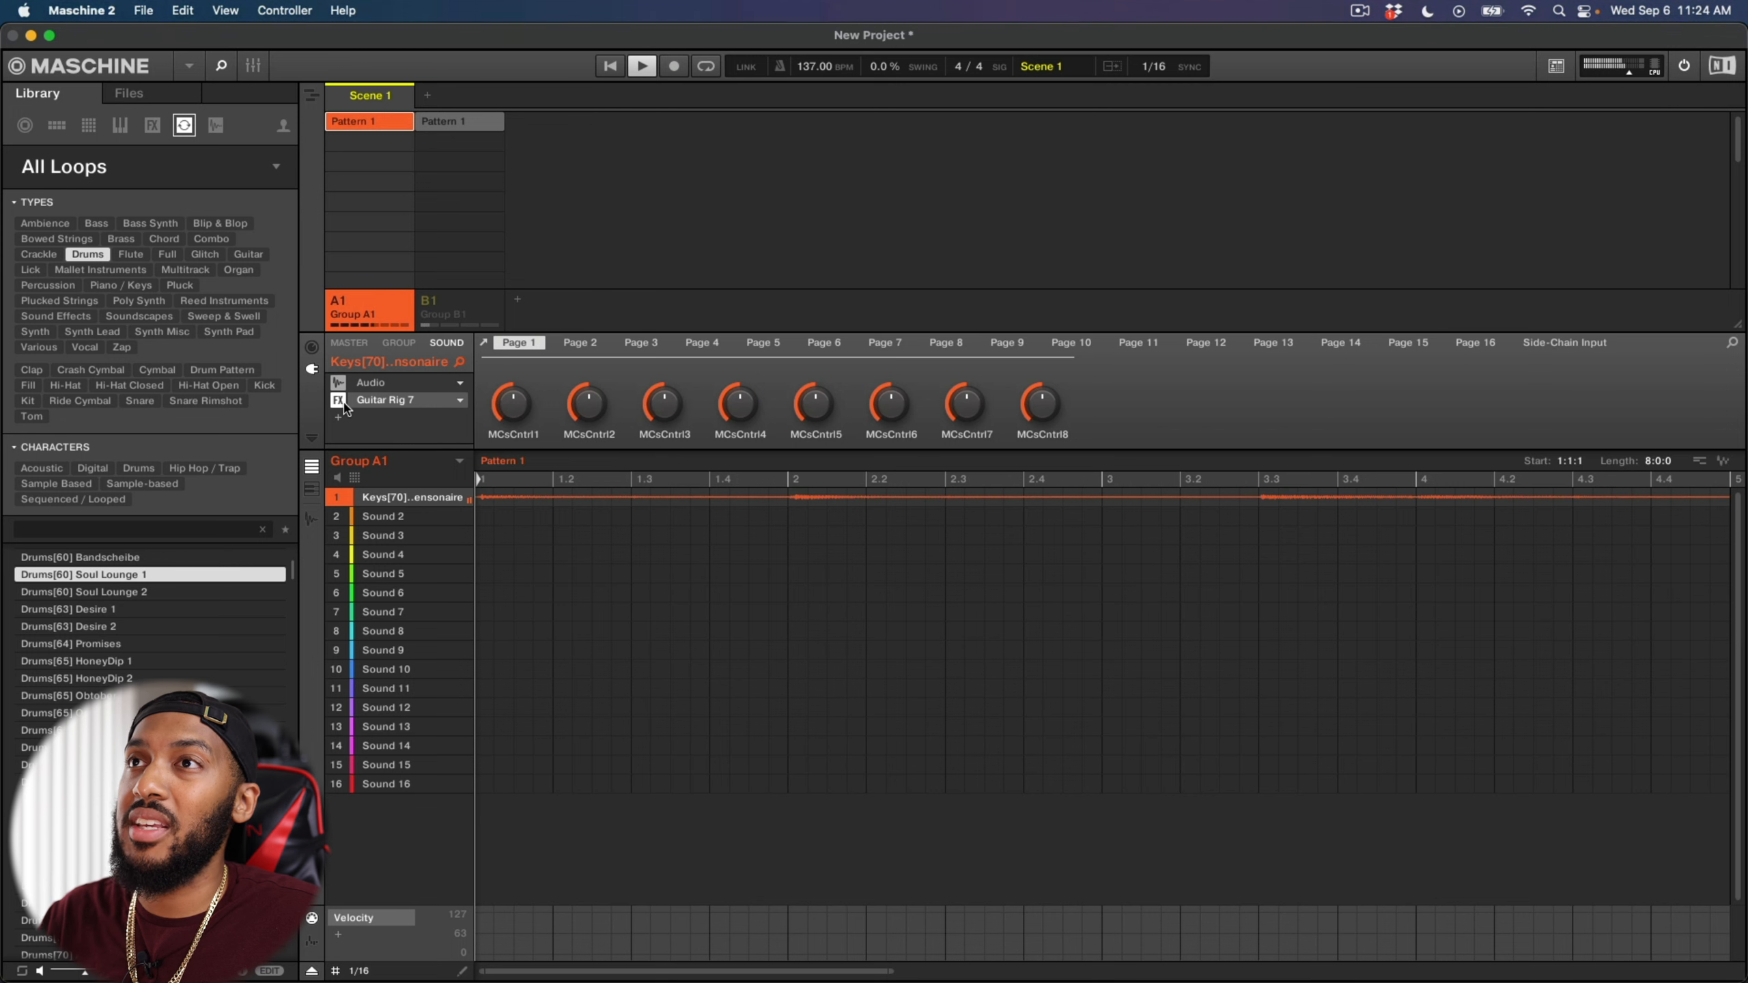
pyautogui.click(342, 403)
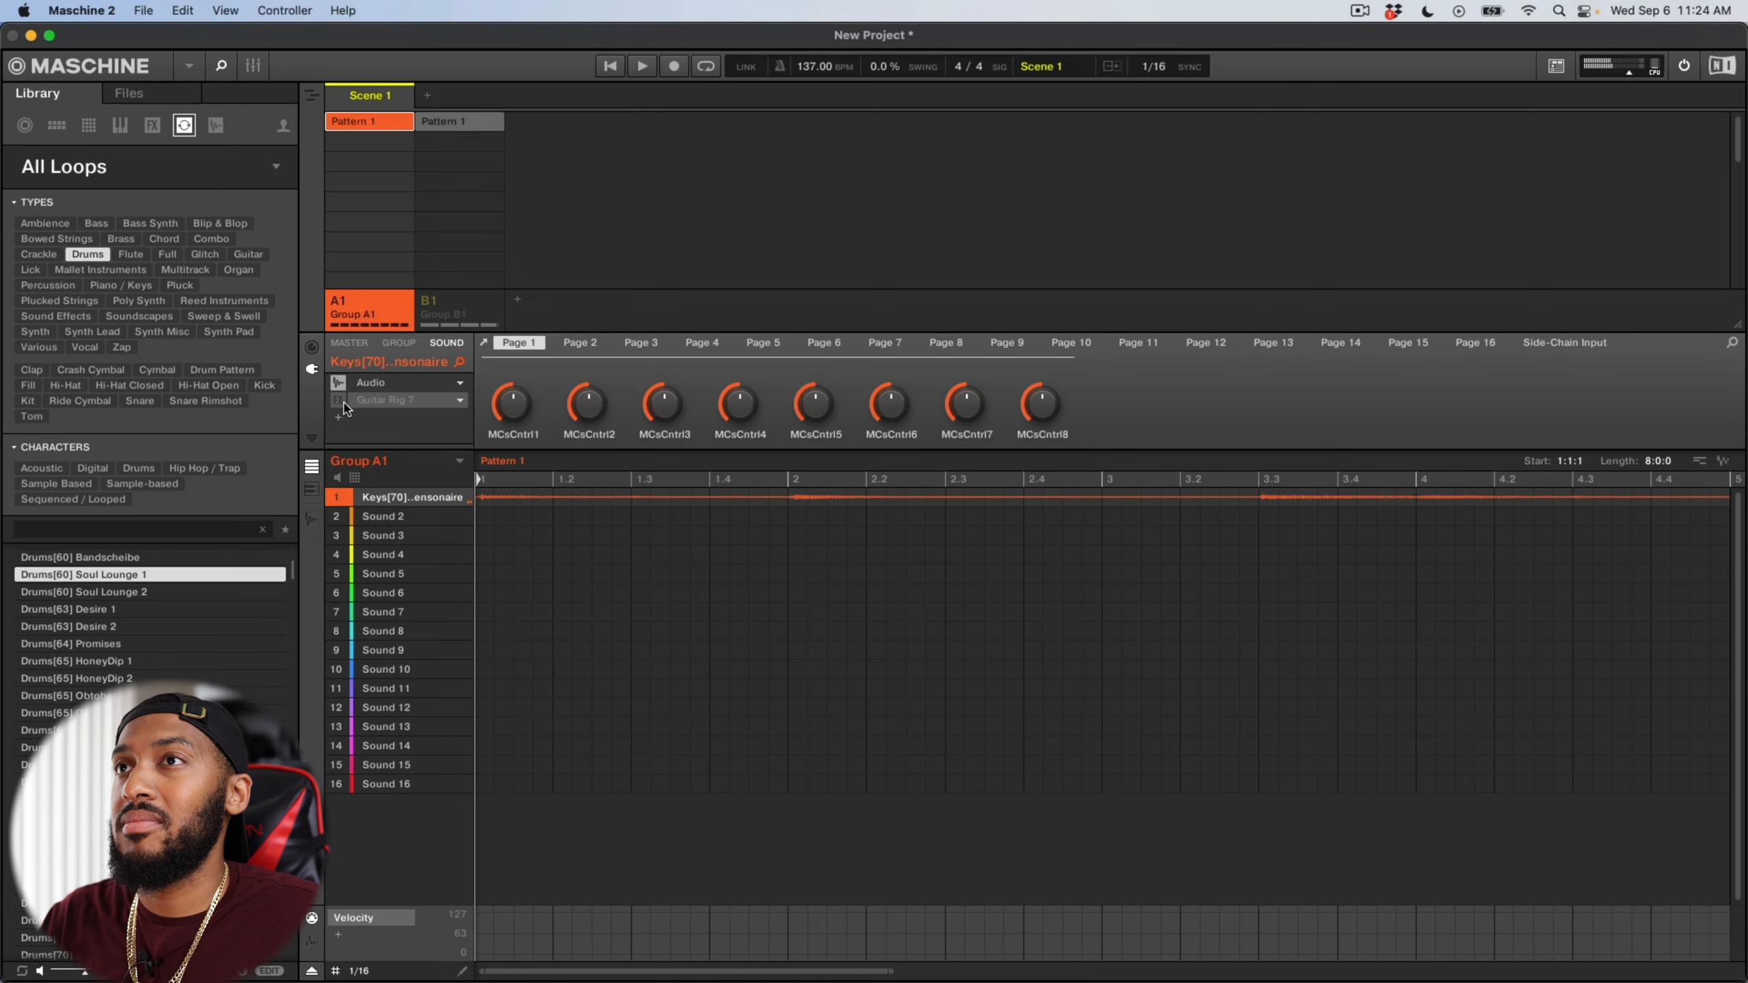
pyautogui.click(339, 401)
# Step: Open the Guitar Rig 7 plug-in window, dismiss the new version notice and move the window clear of Maschine's sound plug-in list
pyautogui.click(365, 401)
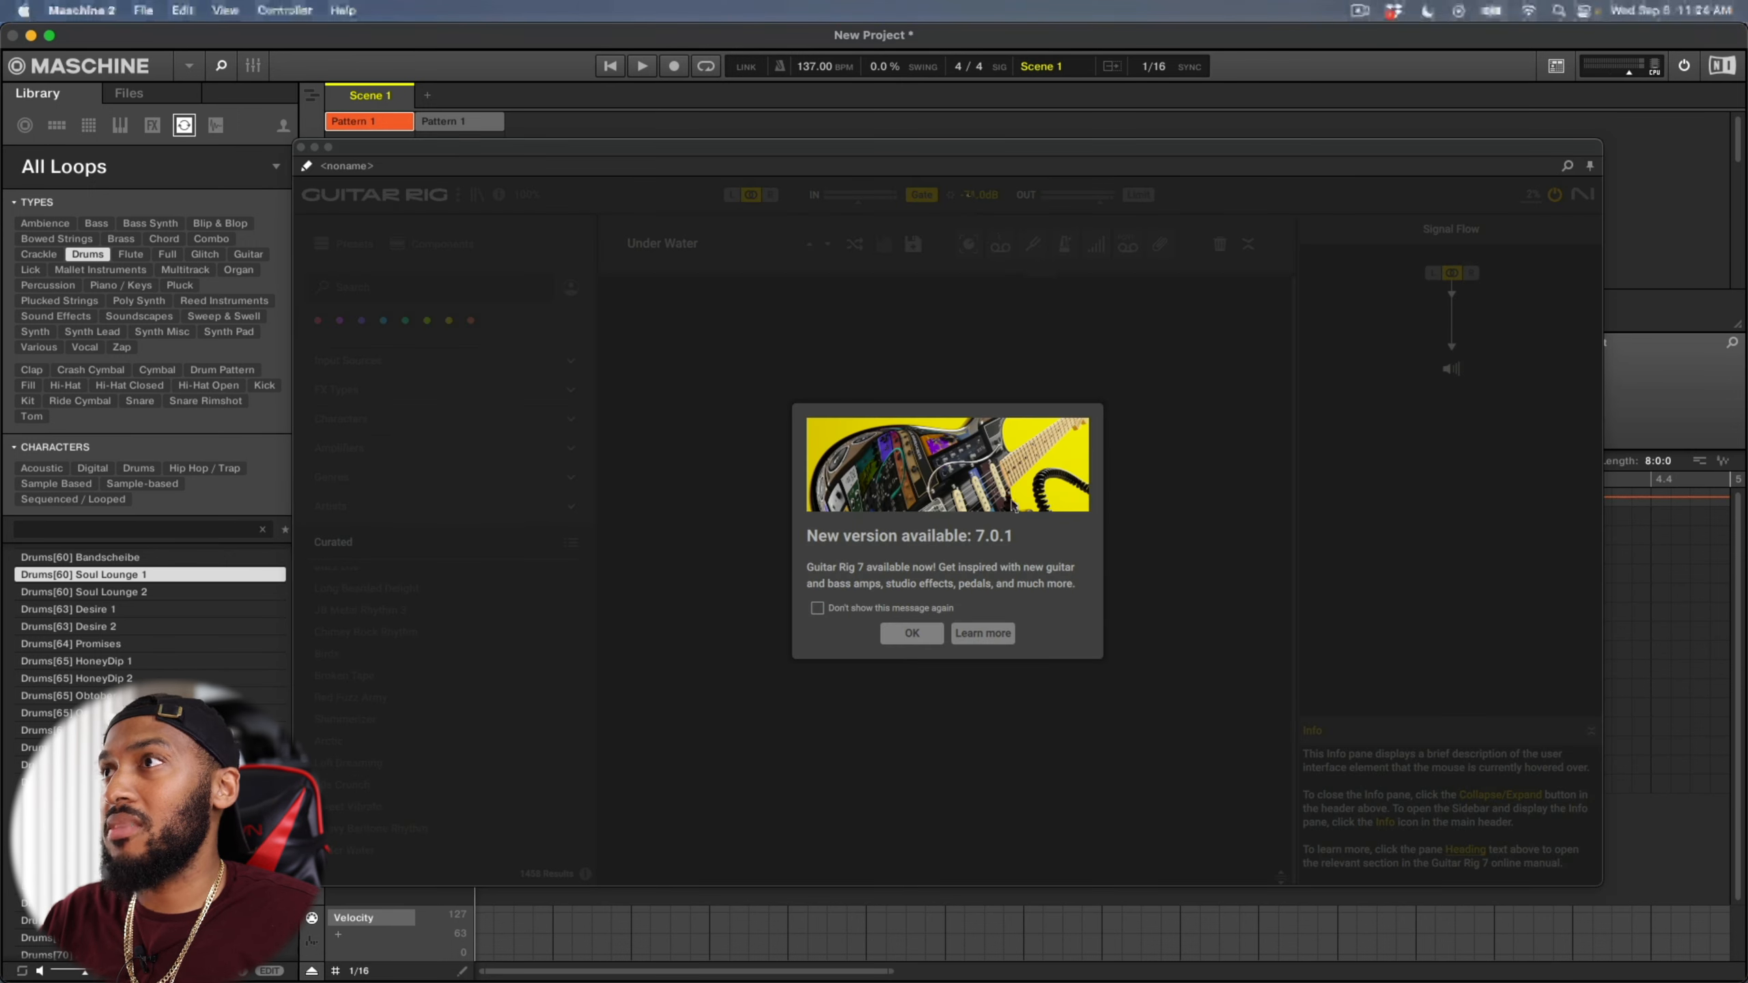
pyautogui.click(908, 634)
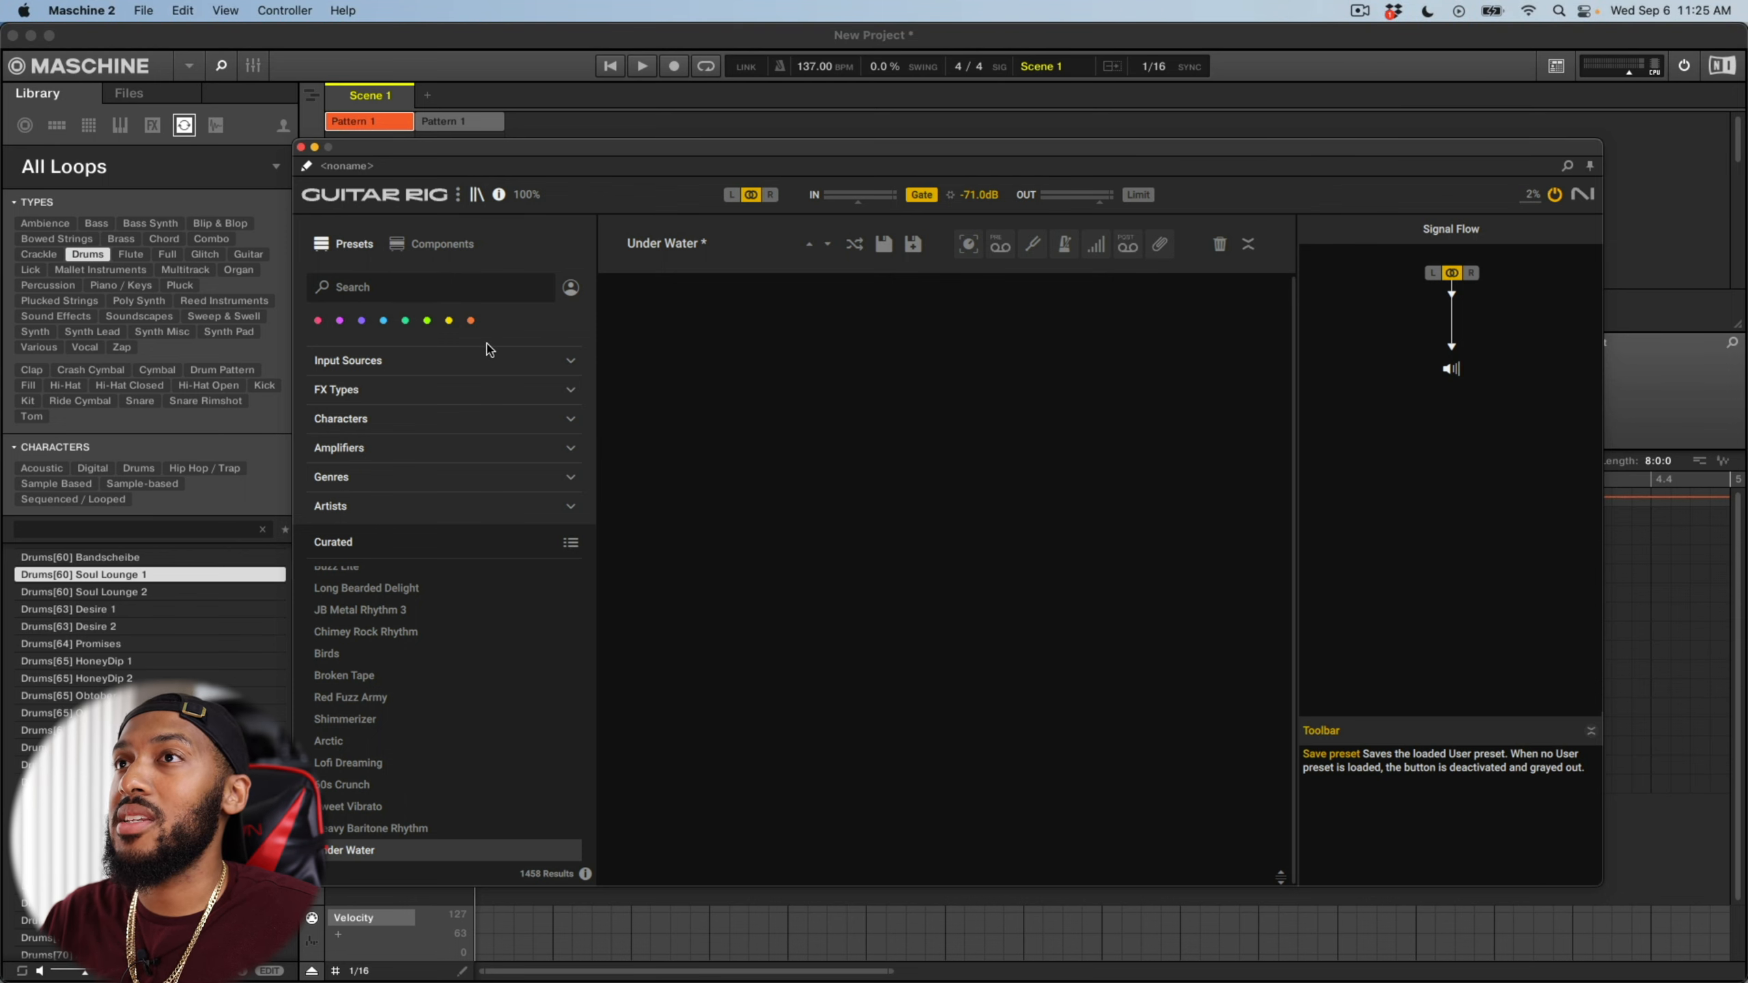
pyautogui.moveTo(552, 160); pyautogui.dragTo(763, 150)
# Step: Show only user presets in Guitar Rig and audition the preset DDS - The One 1 on the loop
pyautogui.press('space')
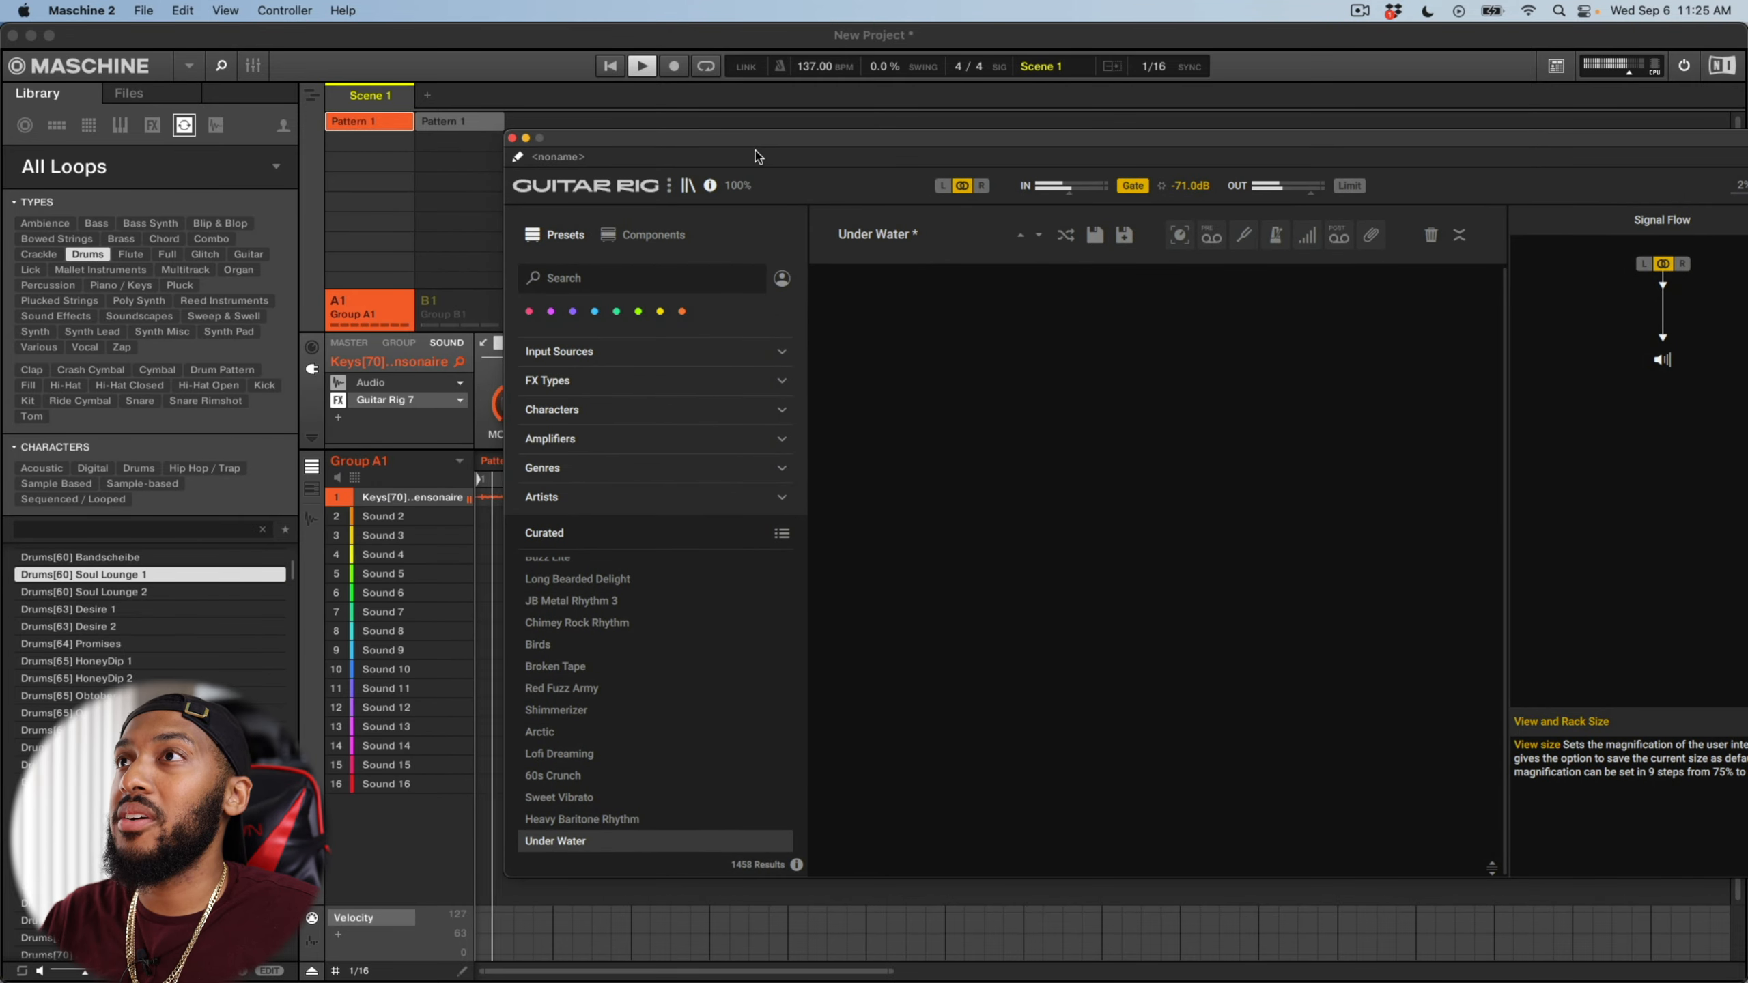
pyautogui.click(779, 279)
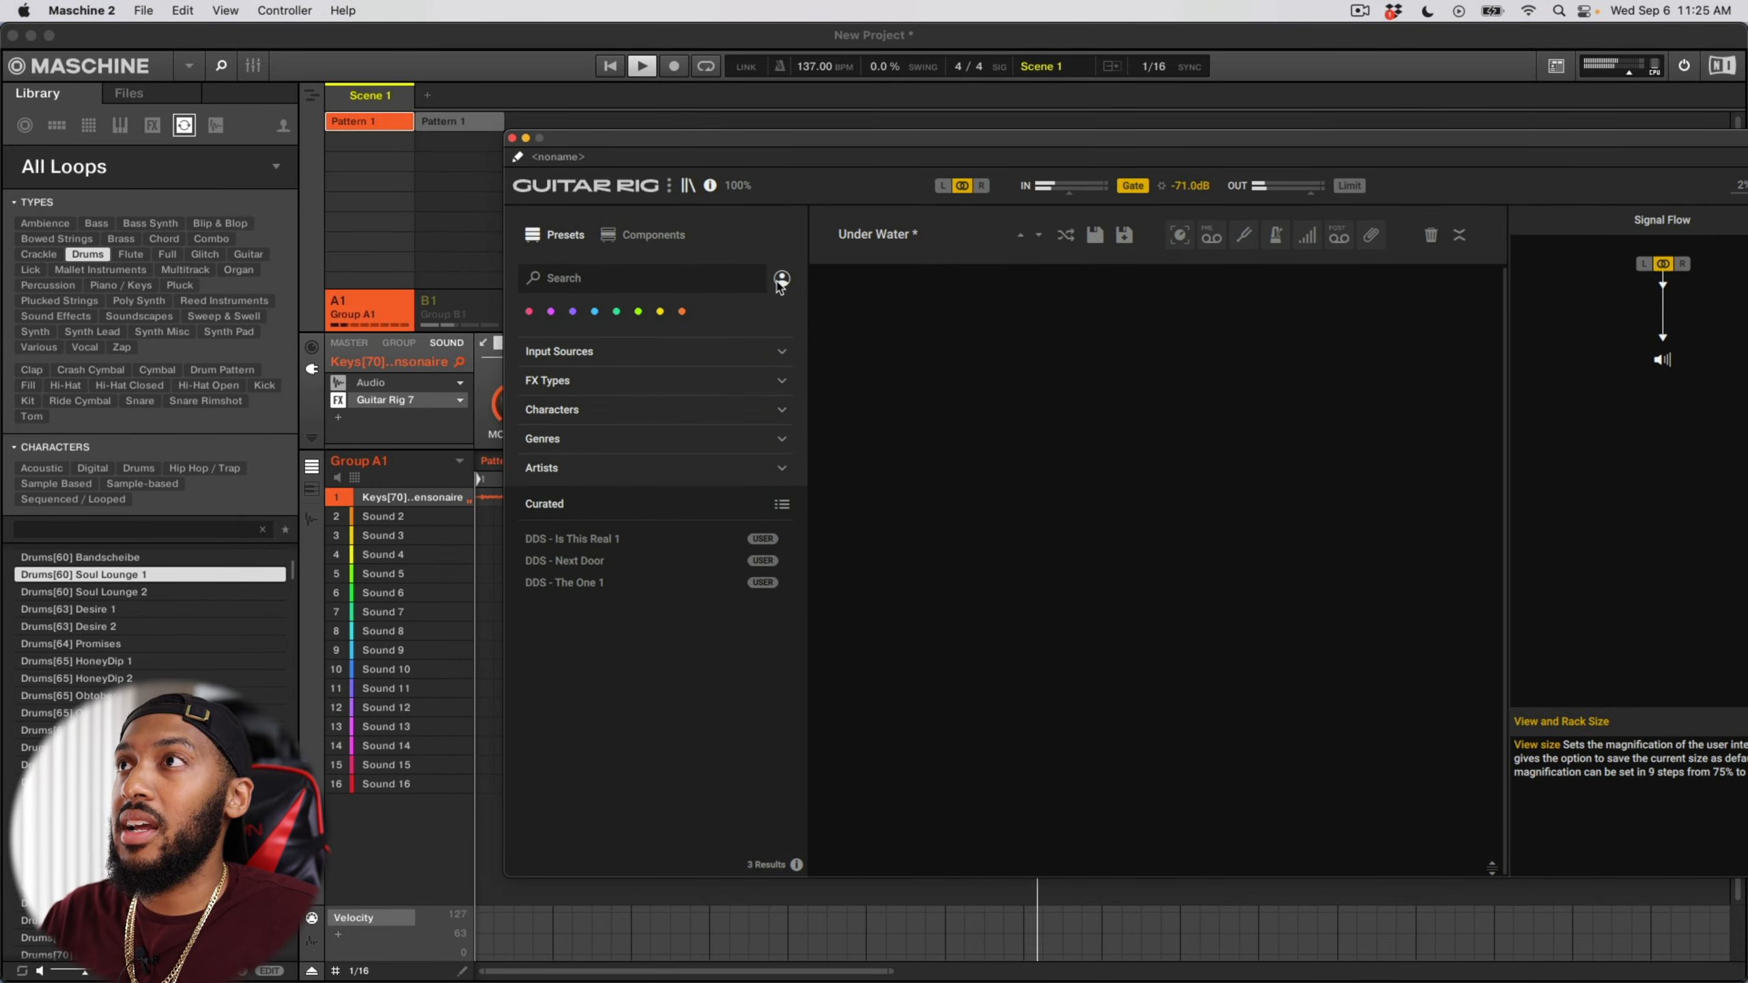
pyautogui.click(599, 583)
pyautogui.press('space')
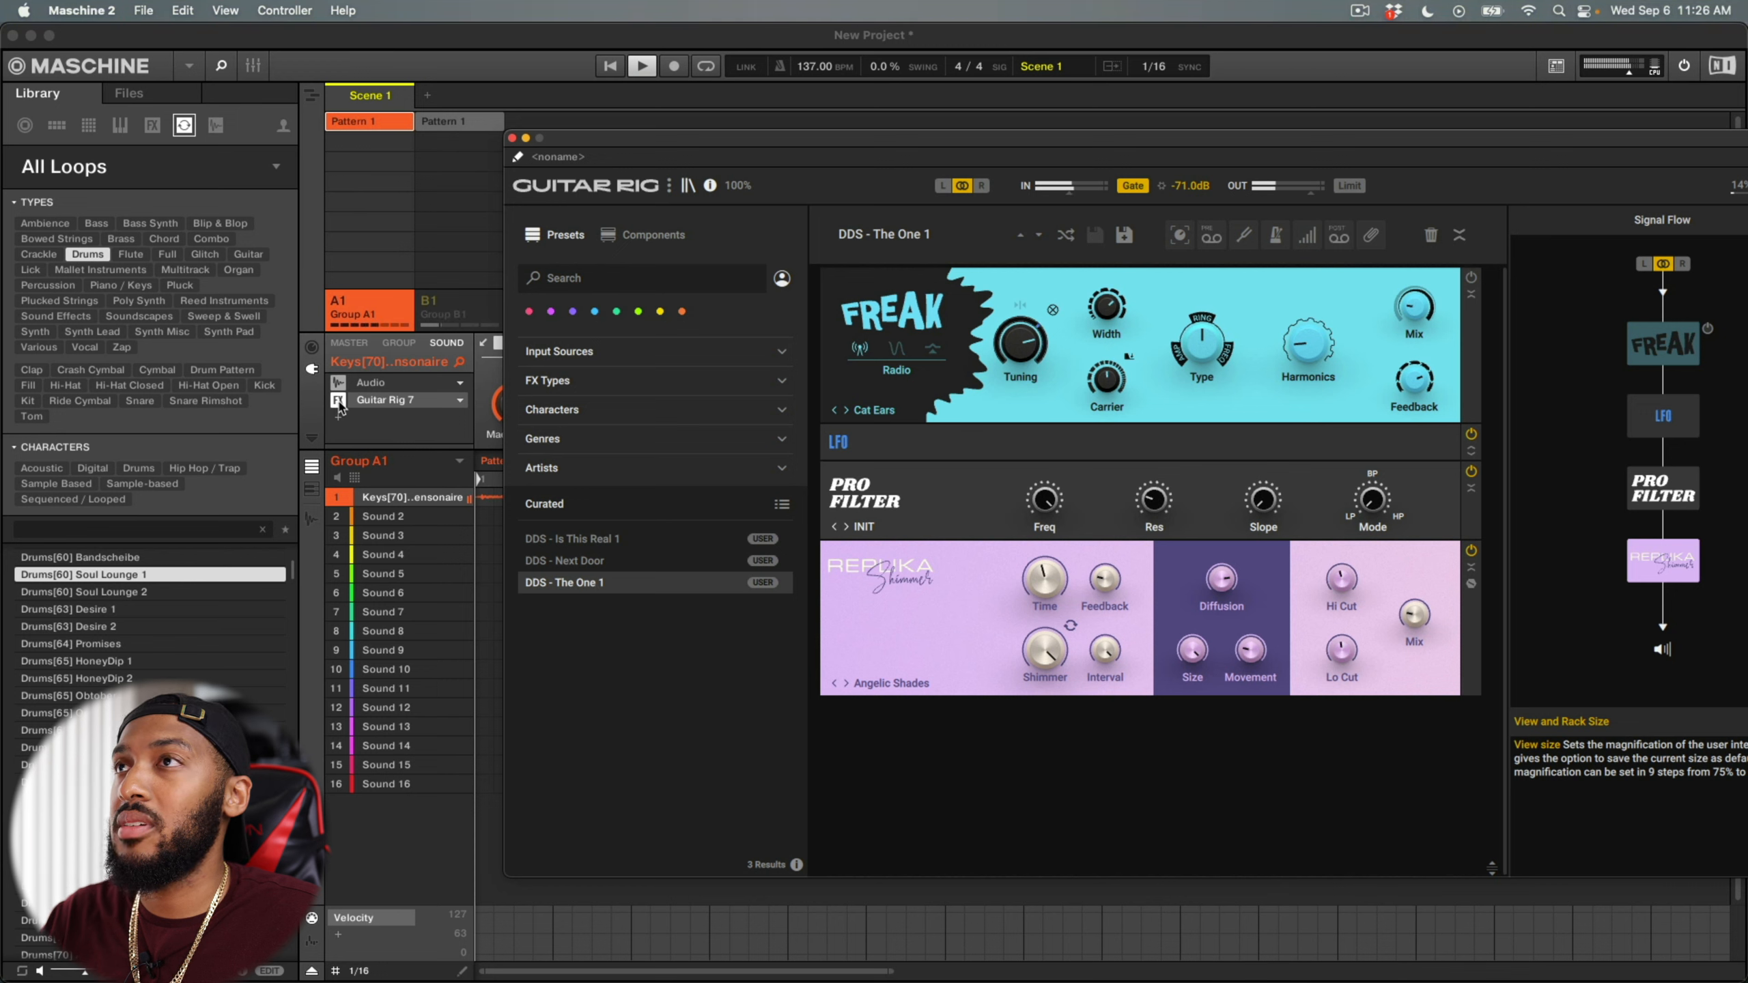
# Step: Show the Preset Volume module in the rack, expand it and blend dry signal in with its Mix control
pyautogui.click(1308, 236)
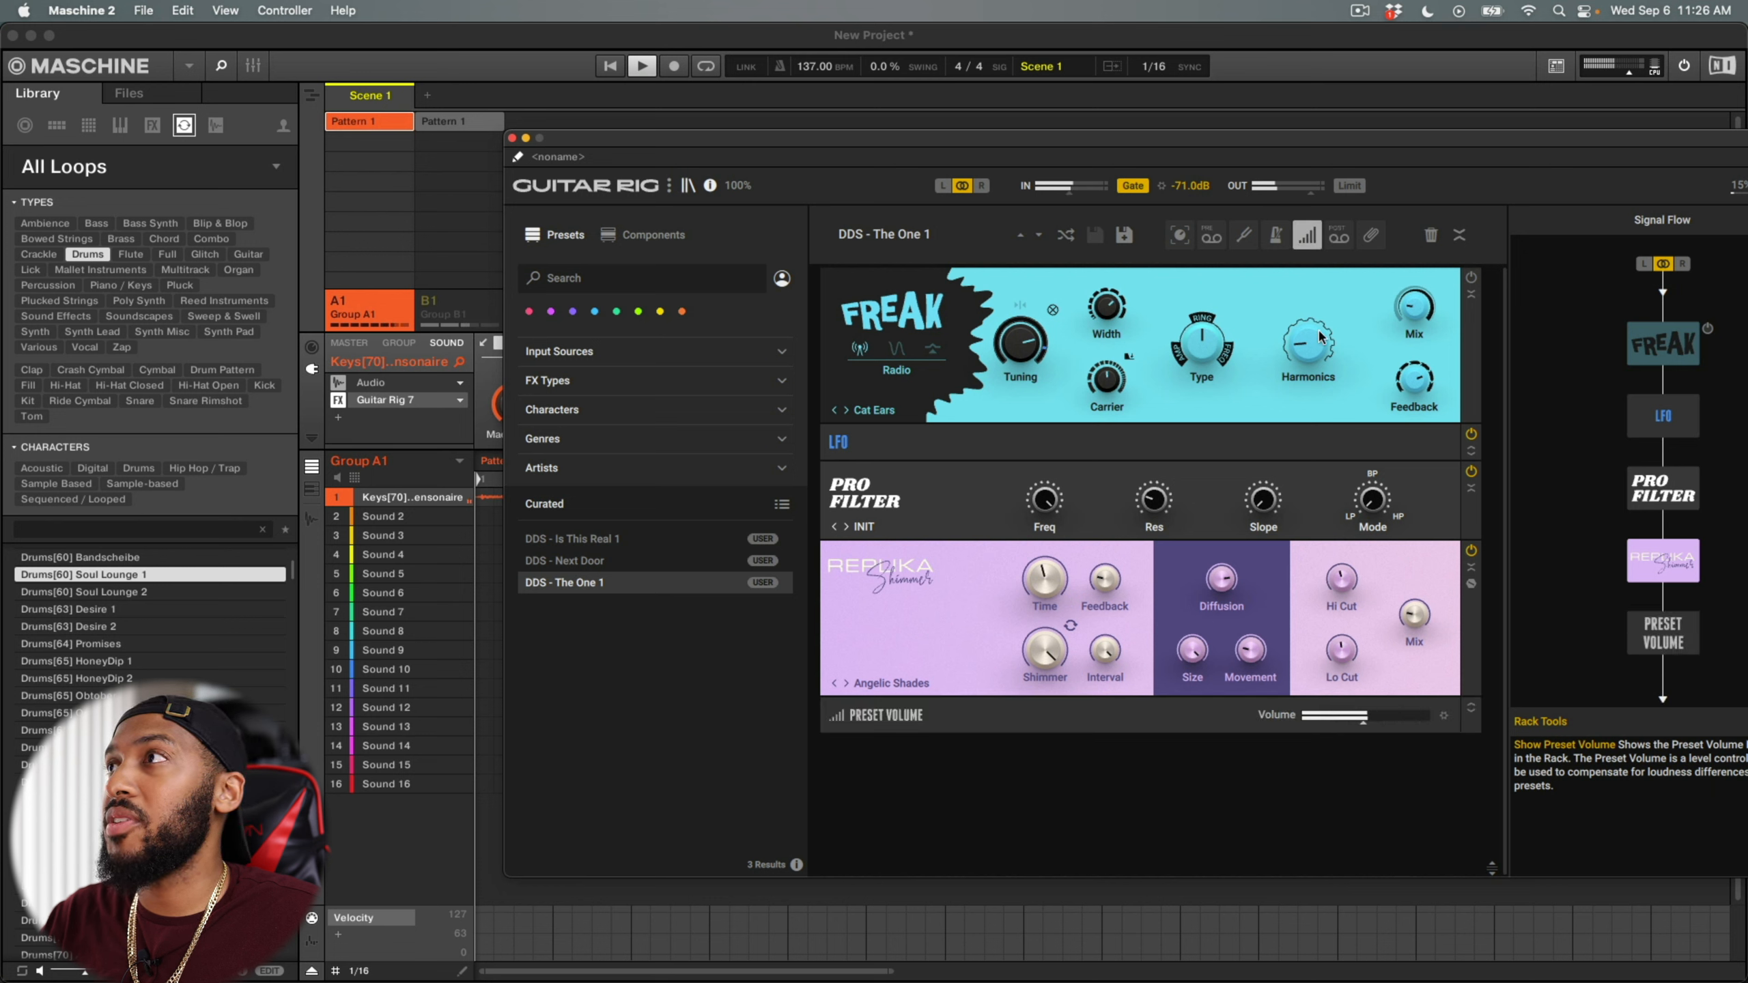
pyautogui.click(1473, 710)
pyautogui.moveTo(1178, 738); pyautogui.dragTo(1178, 798)
pyautogui.moveTo(1178, 904); pyautogui.dragTo(1157, 794)
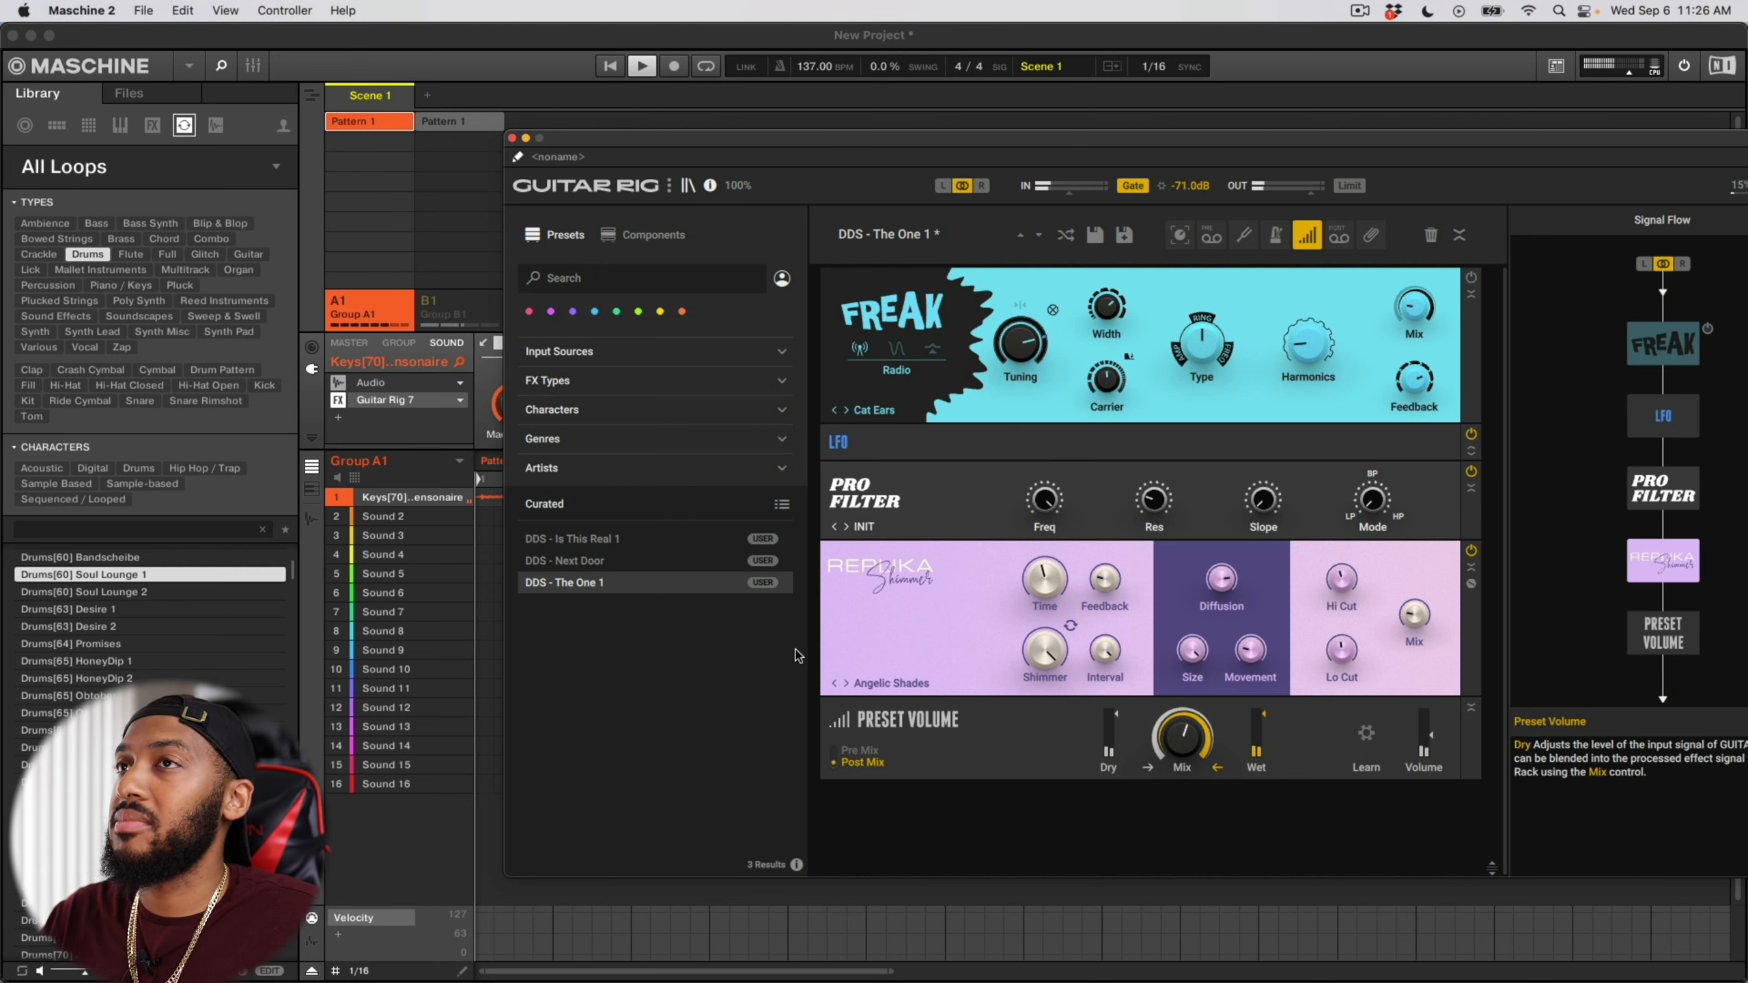
# Step: Compare the DDS - The One 1 sound with the dry loop by bypassing and re-enabling Guitar Rig 7
pyautogui.click(338, 401)
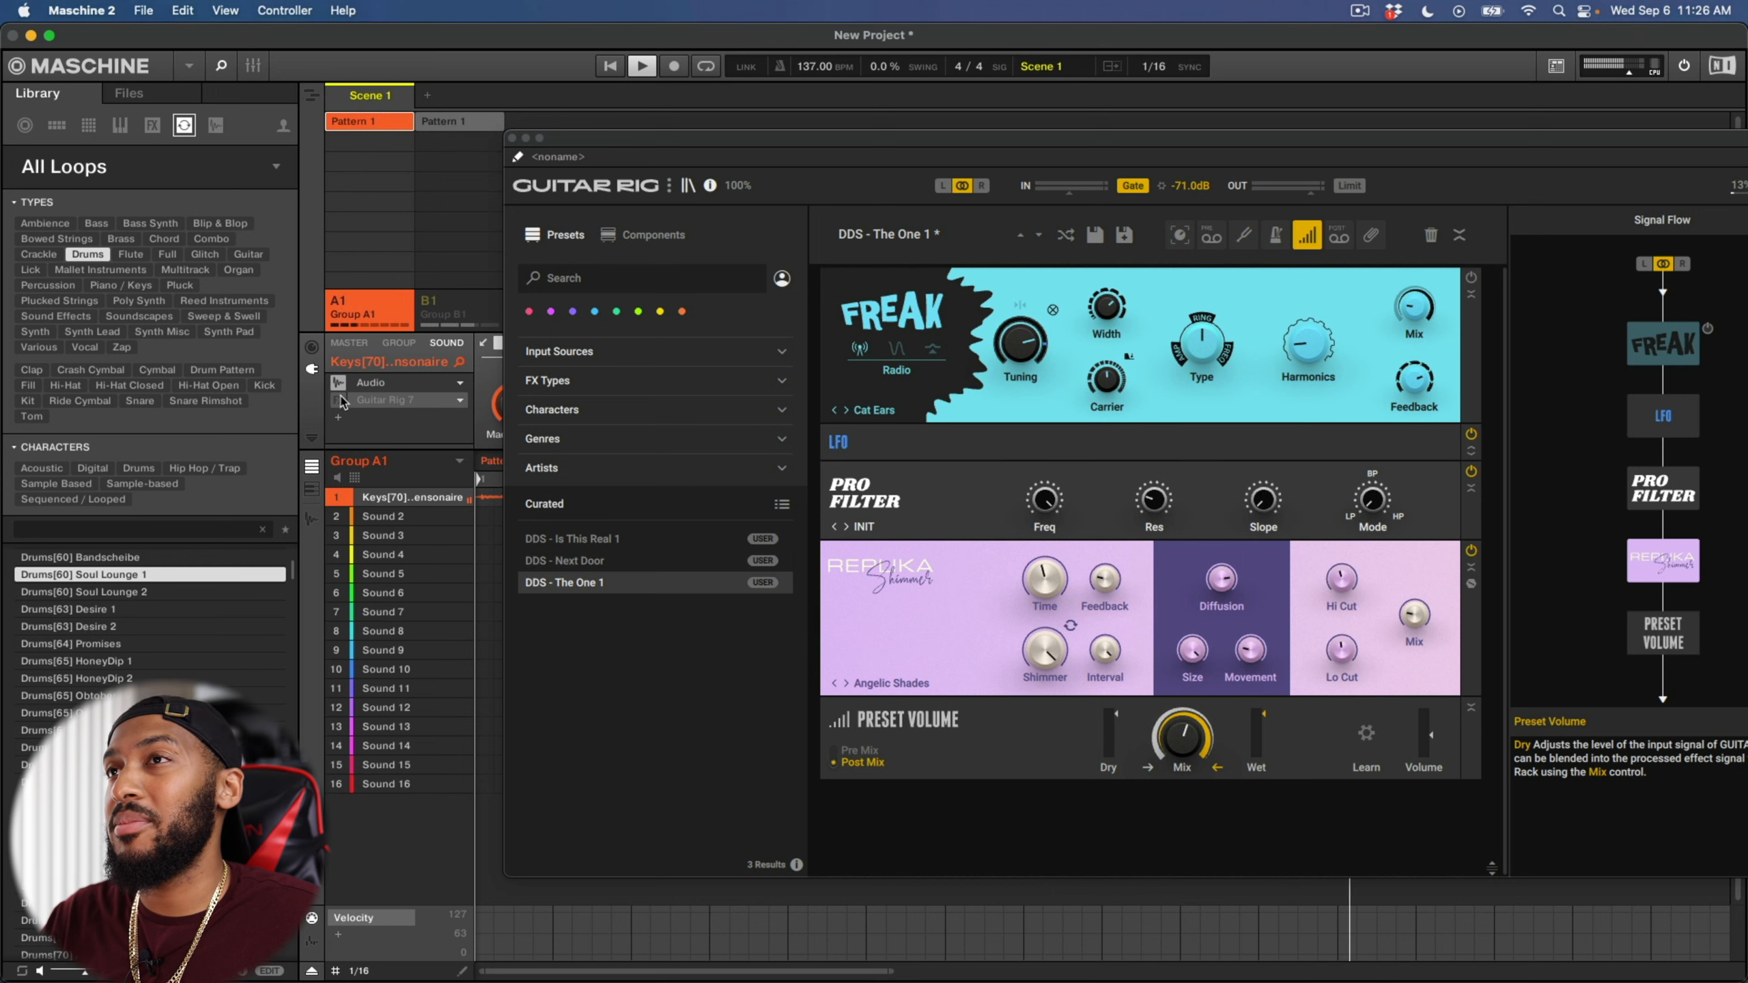
pyautogui.click(338, 400)
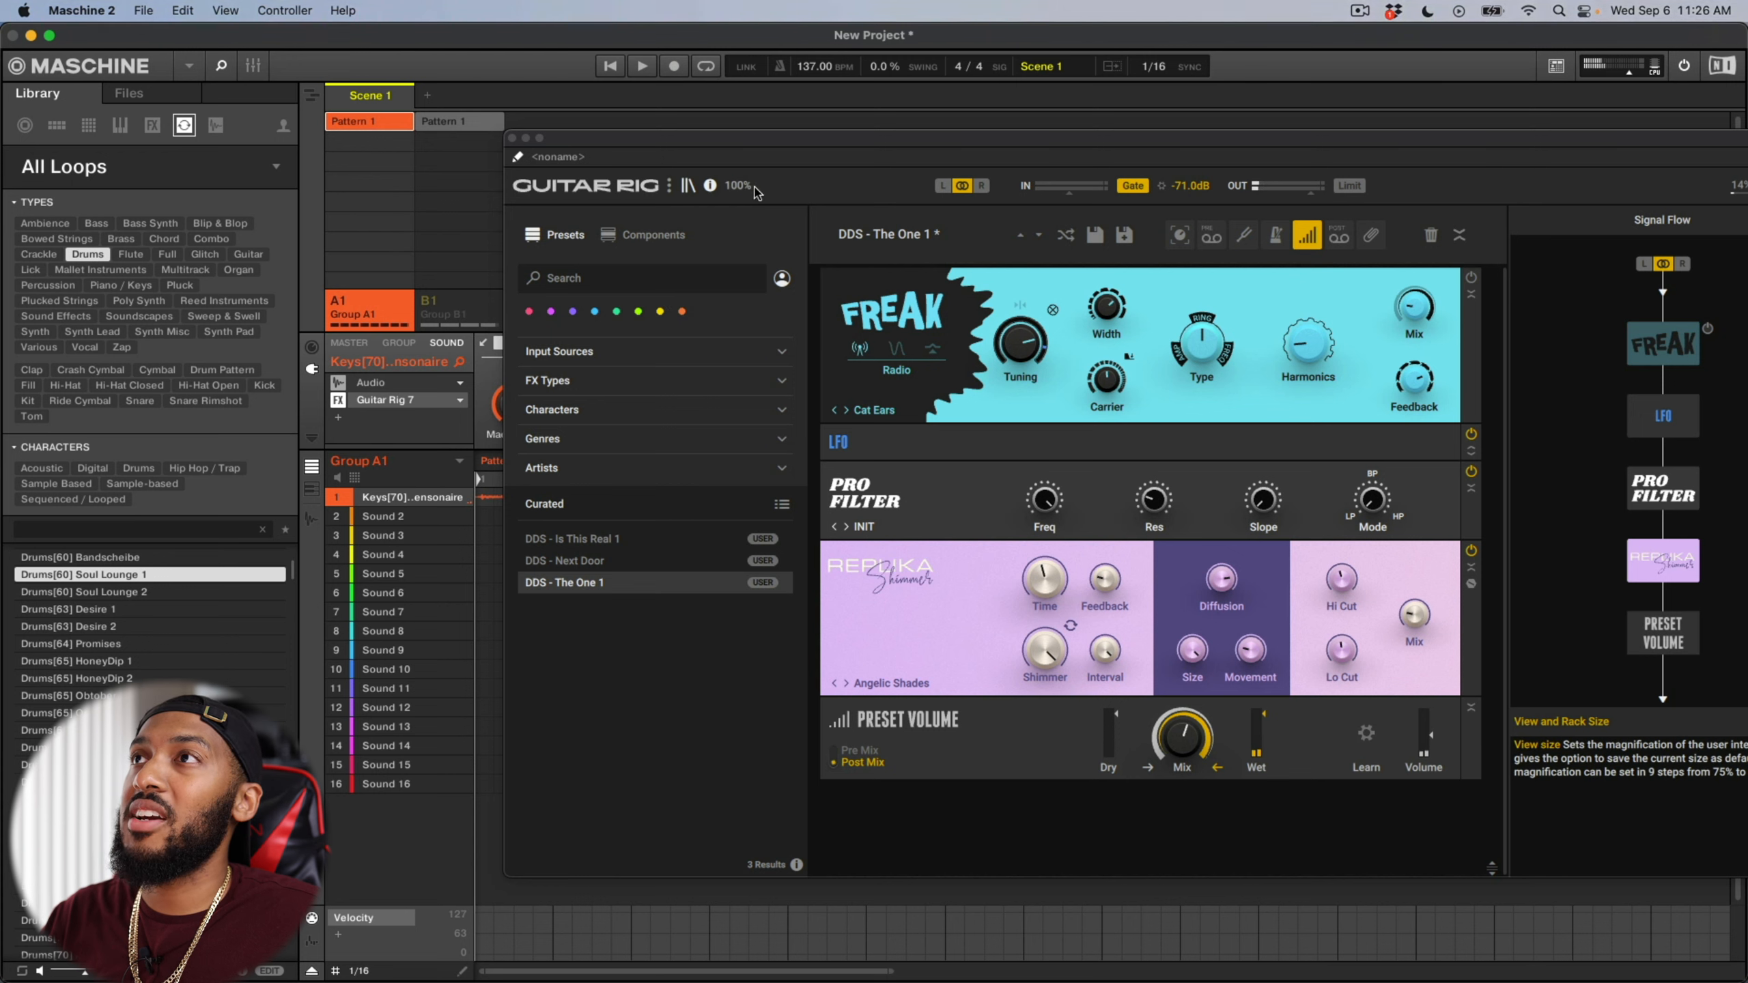
# Step: Start a new, empty Guitar Rig rack
pyautogui.click(669, 185)
pyautogui.moveTo(686, 214)
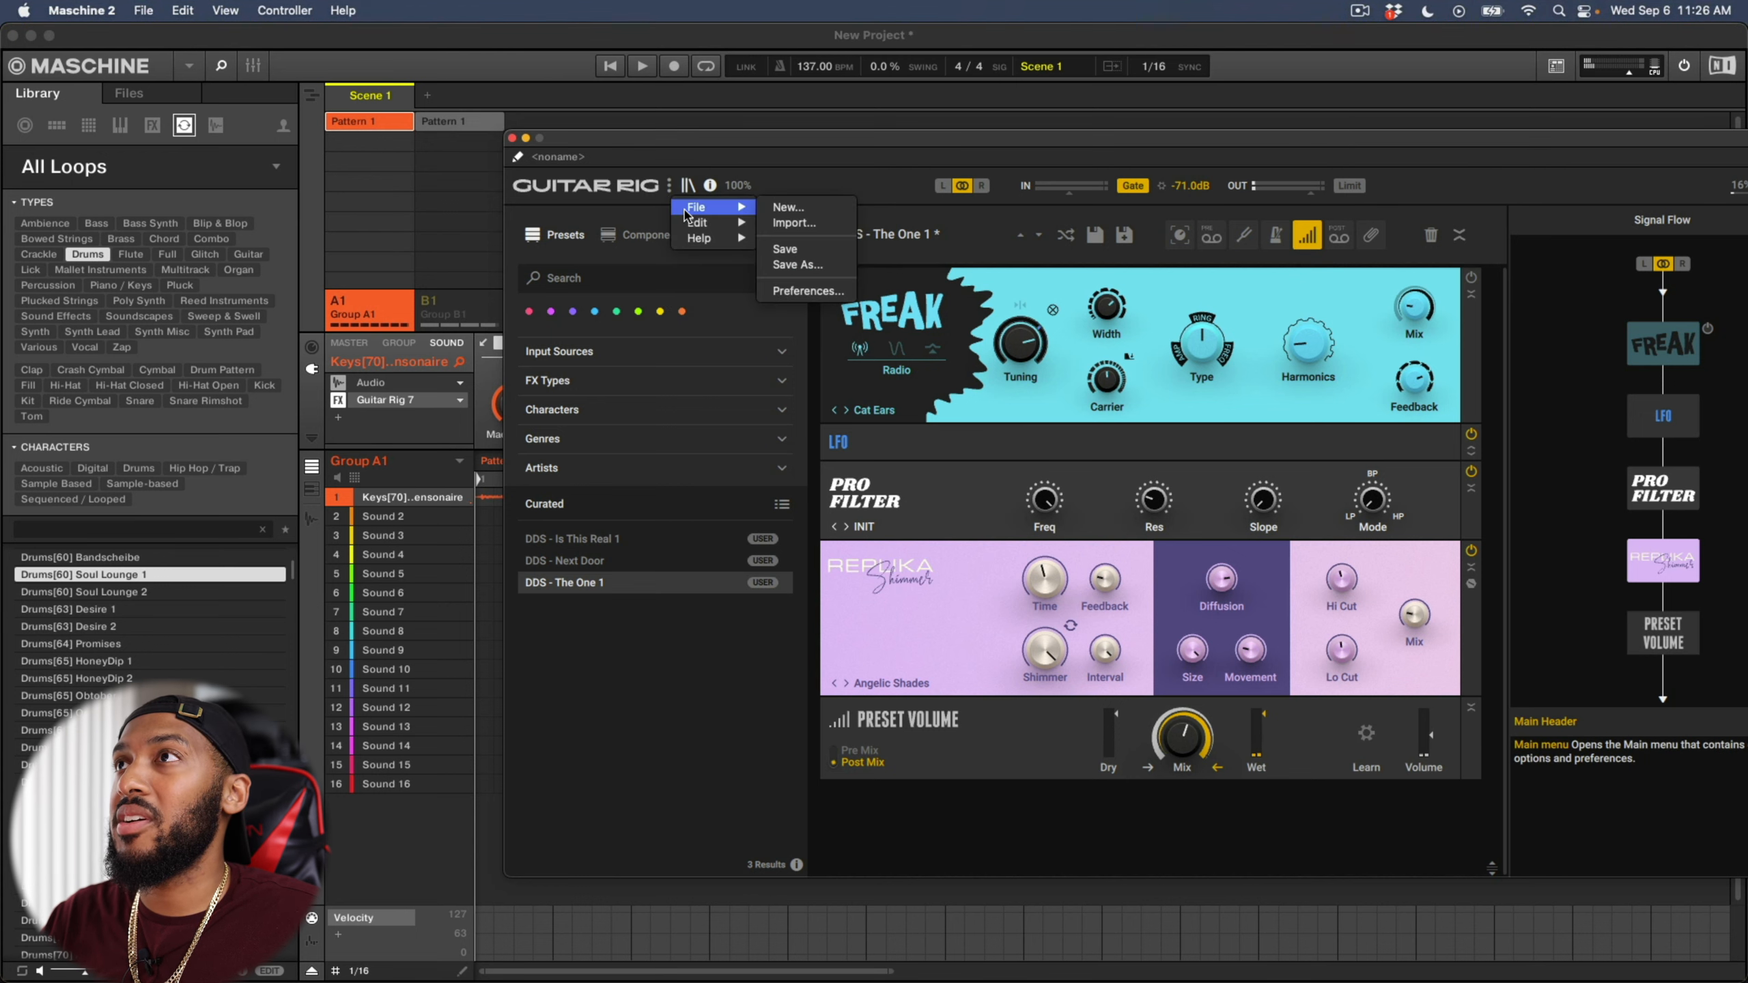
pyautogui.click(786, 207)
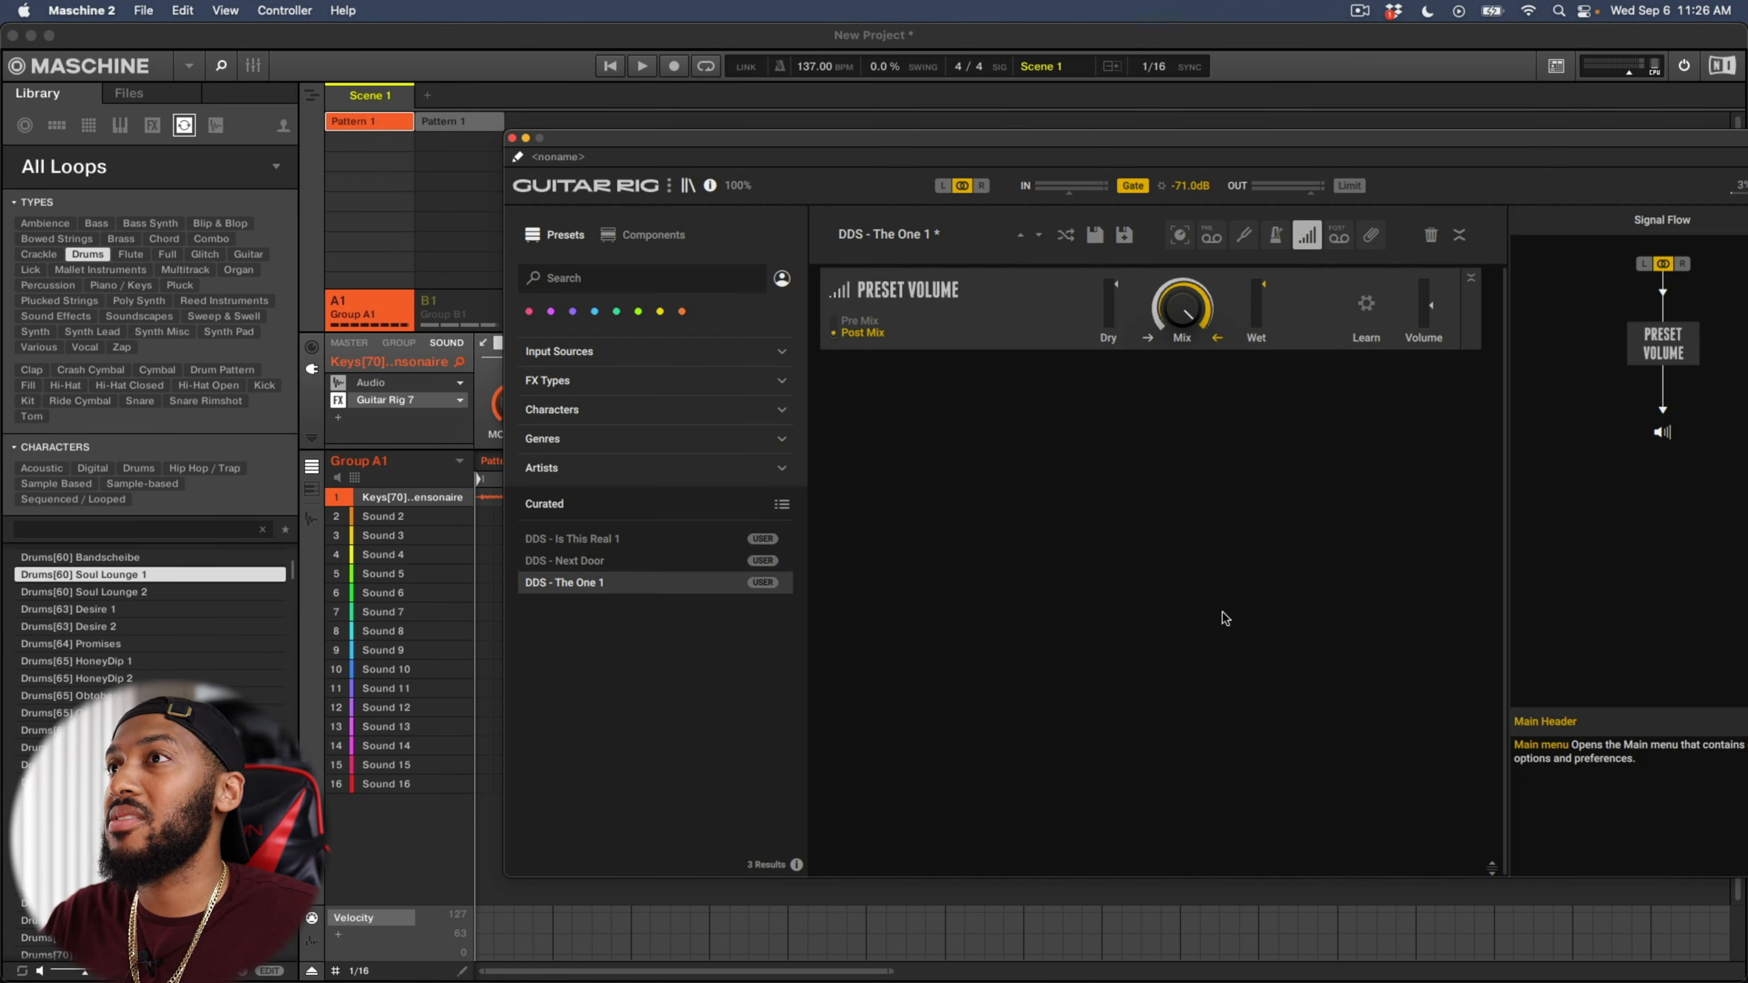
pyautogui.click(1223, 611)
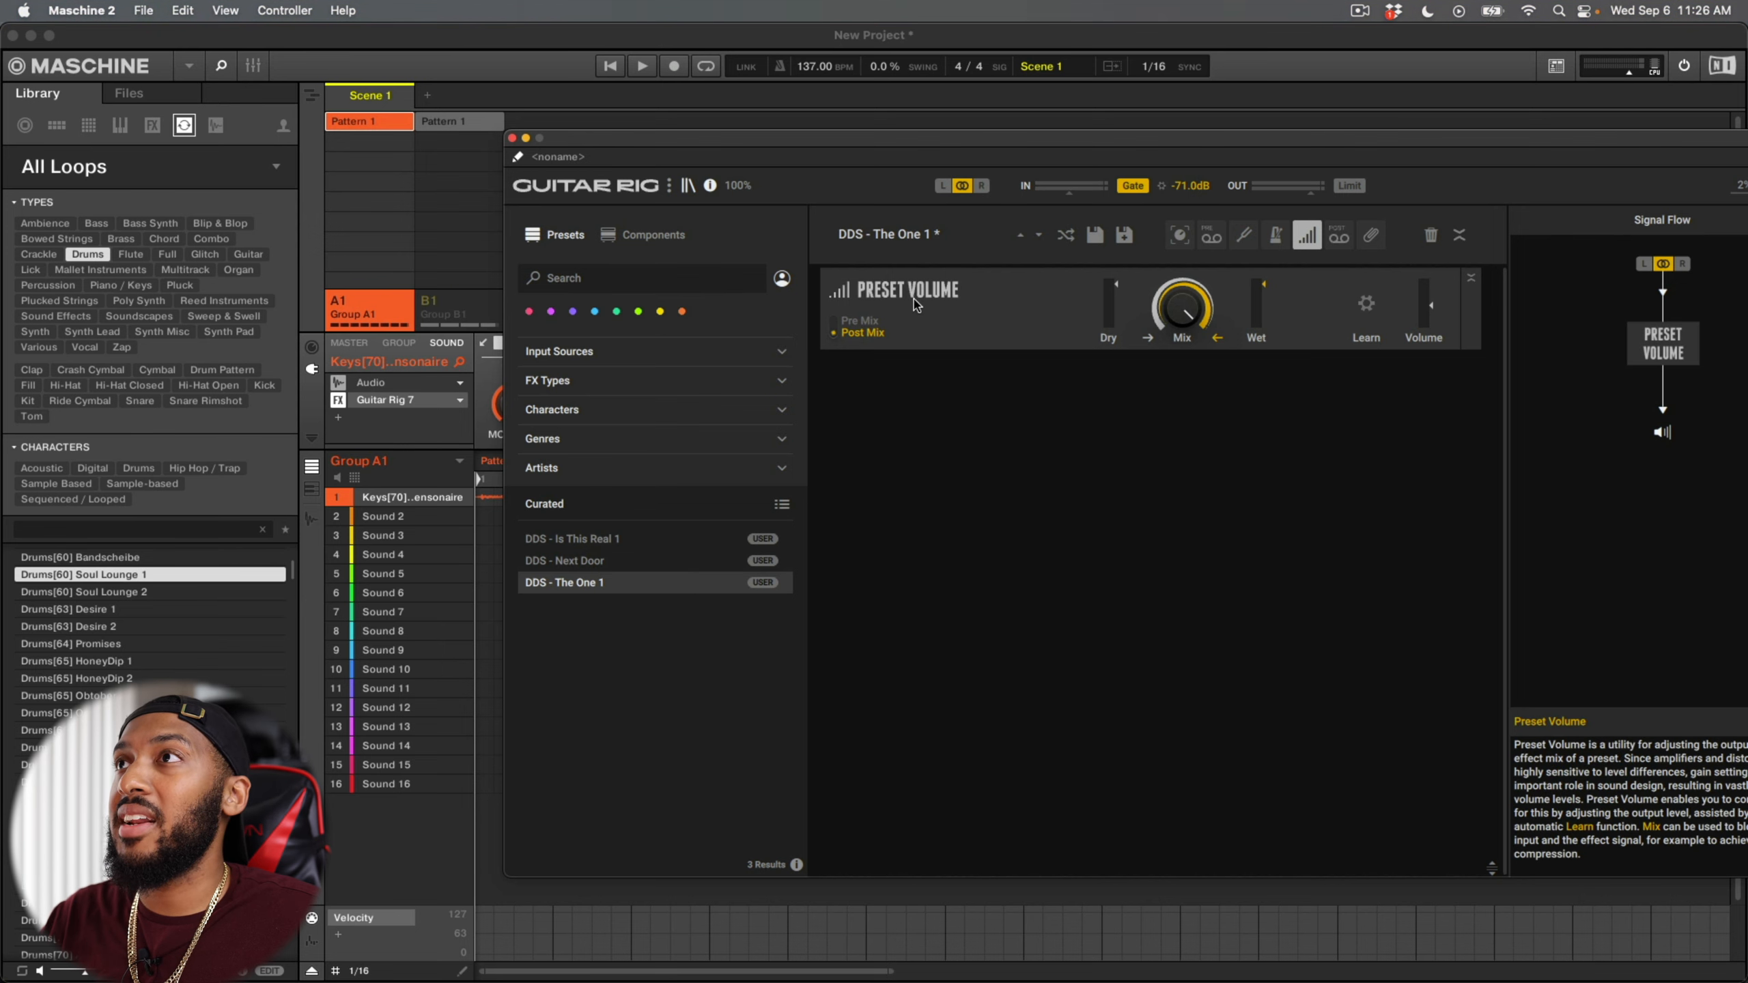
# Step: Turn off the user preset filter, filter the input sources by Keys, and load and play the VHS Board preset
pyautogui.click(782, 278)
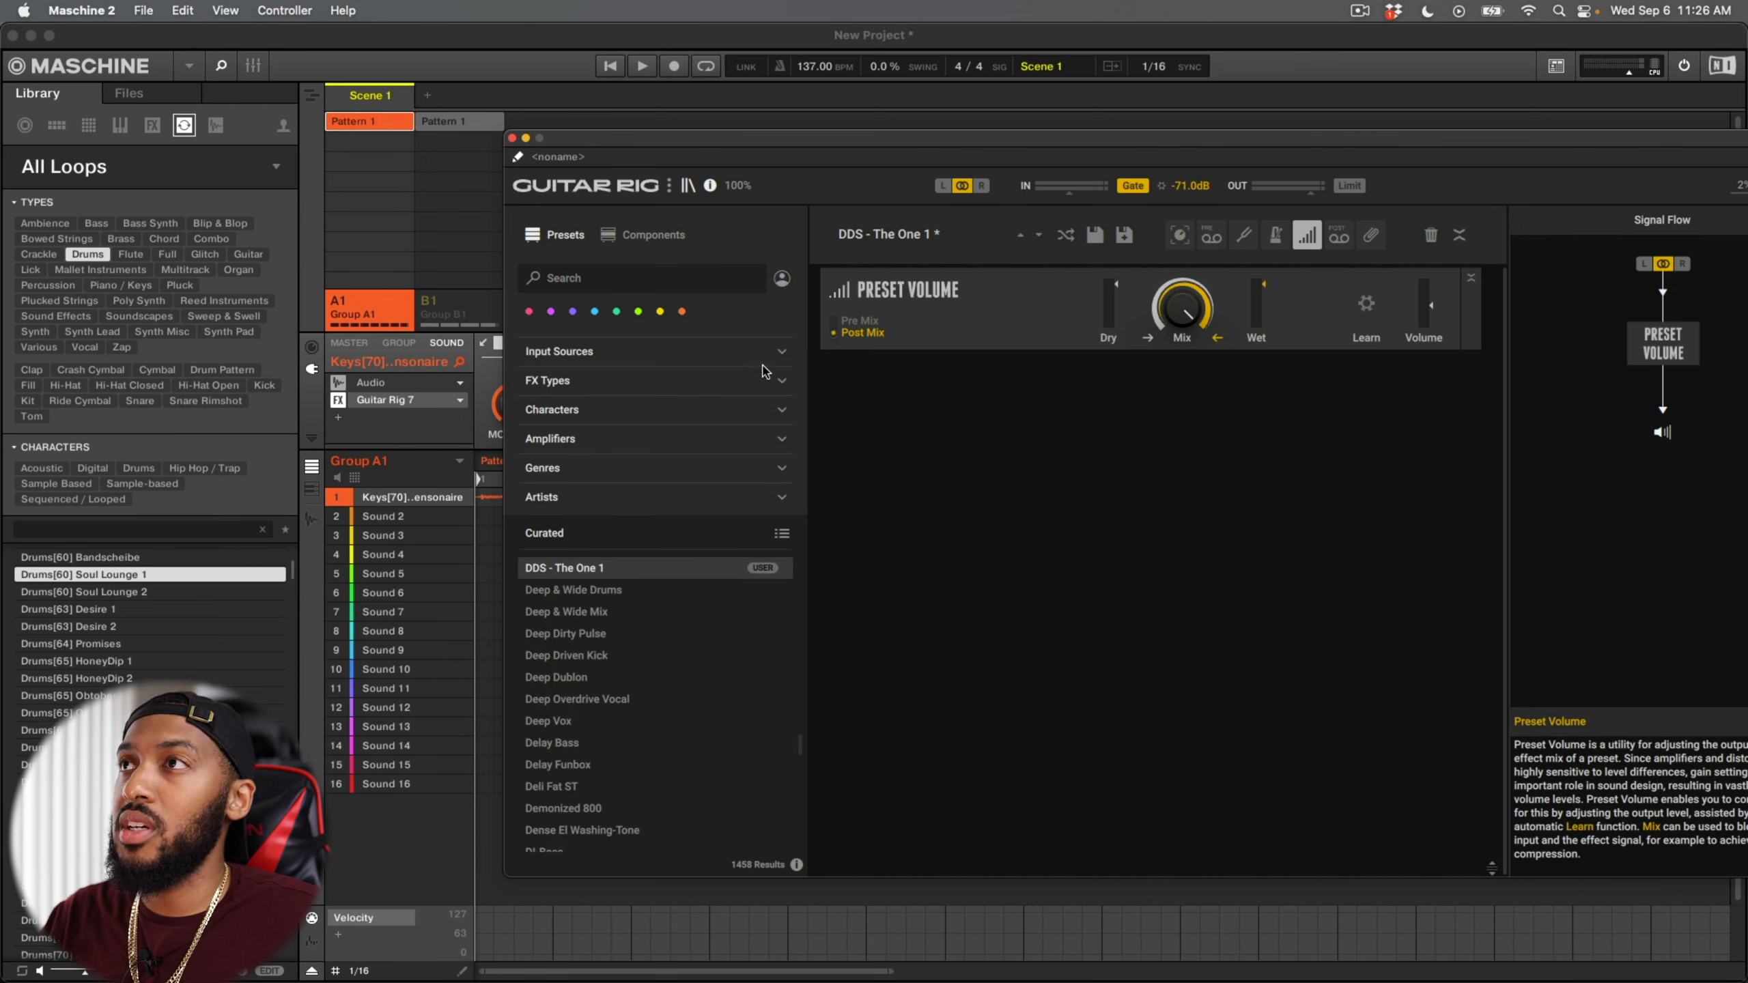
pyautogui.click(782, 355)
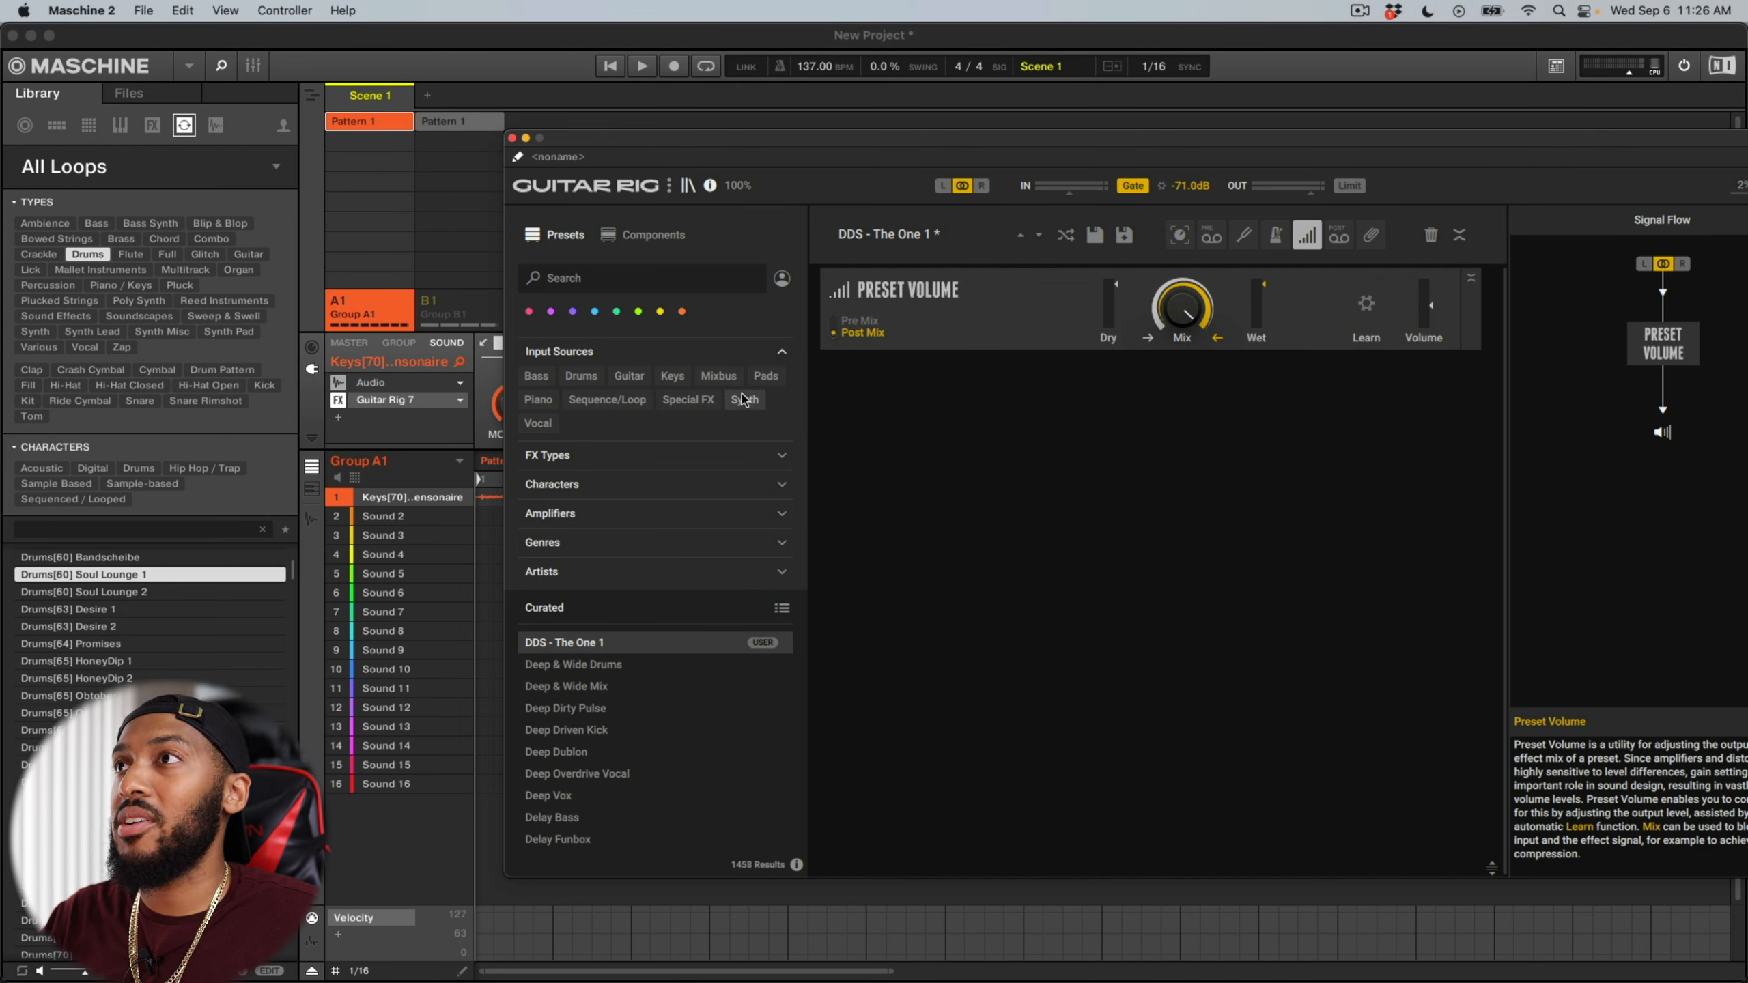
pyautogui.click(673, 377)
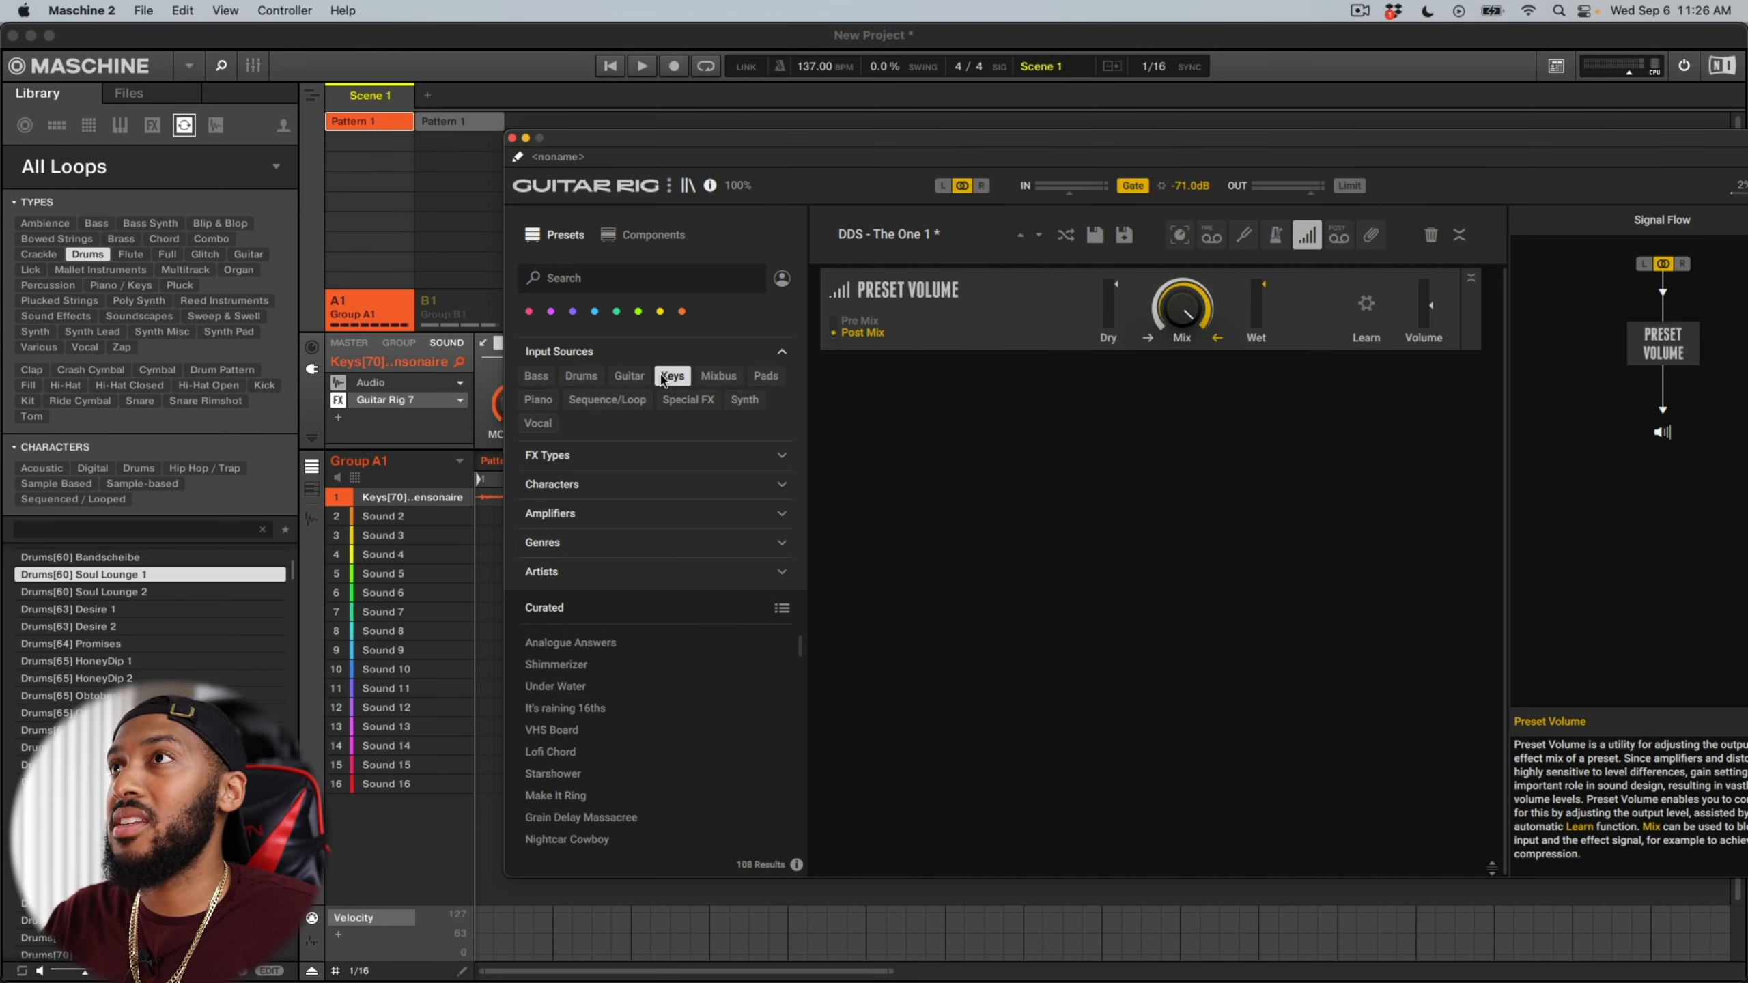
pyautogui.click(617, 741)
pyautogui.press('space')
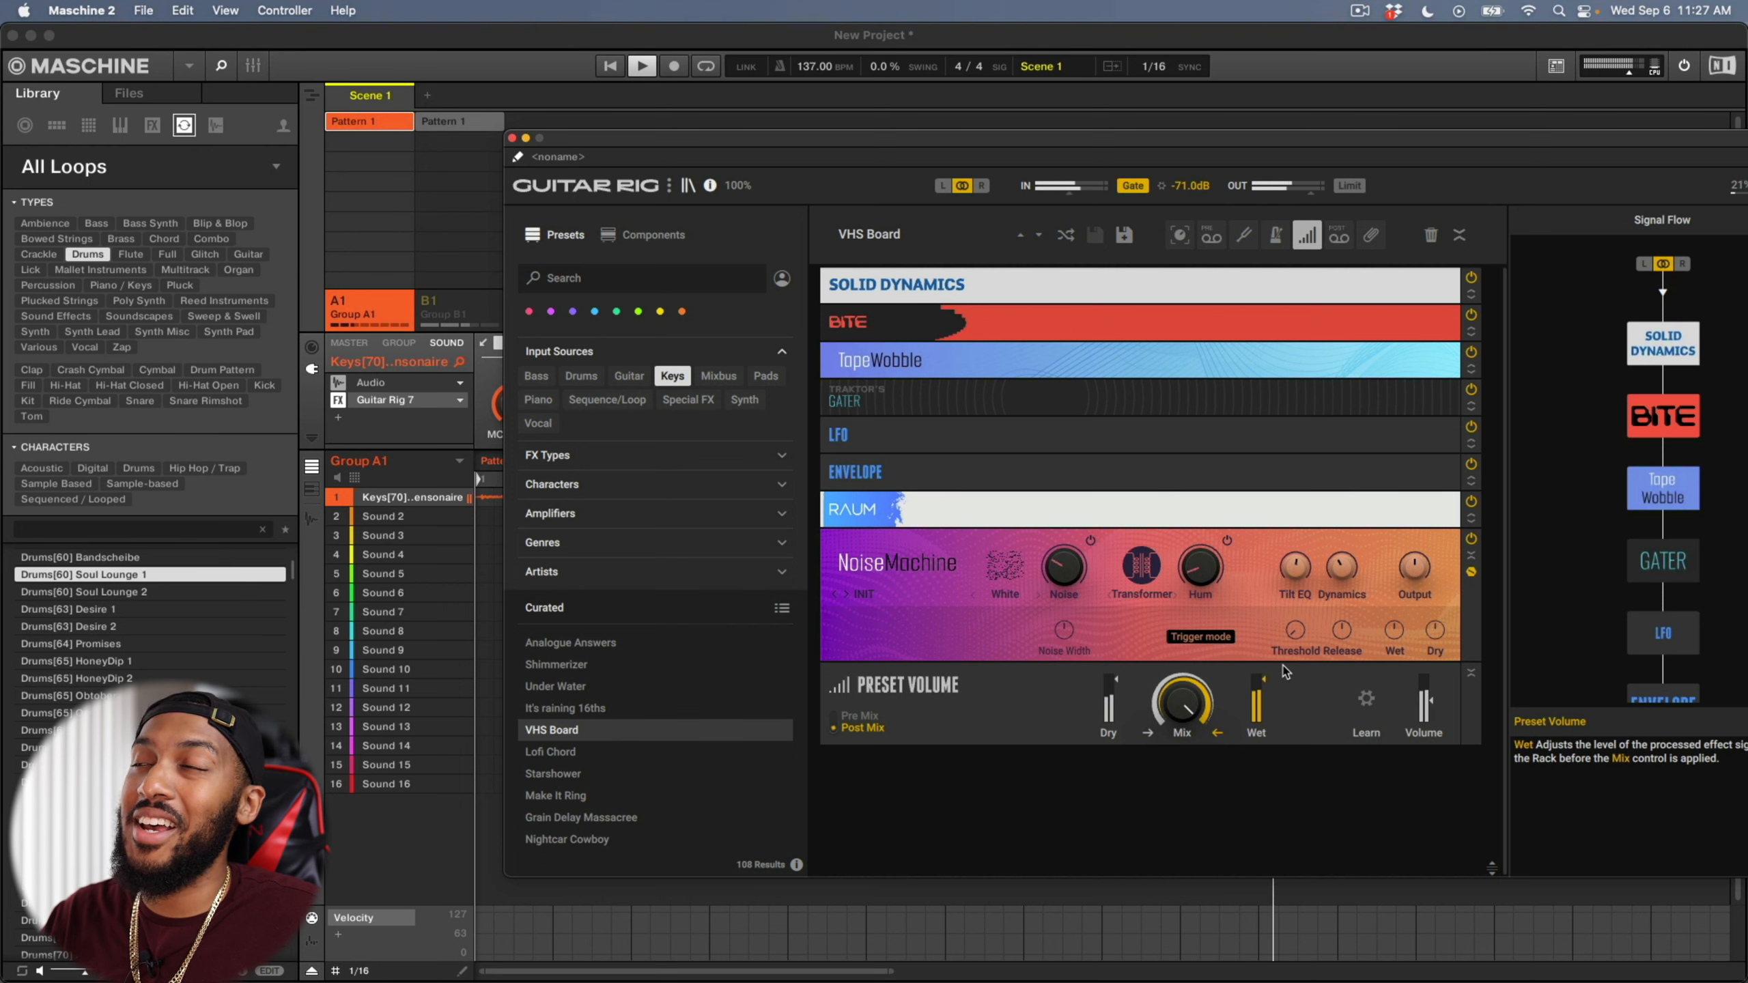
# Step: Try the Preset Volume Mix at 28.5% during playback and return it to fully wet
pyautogui.moveTo(1182, 706); pyautogui.dragTo(1171, 802)
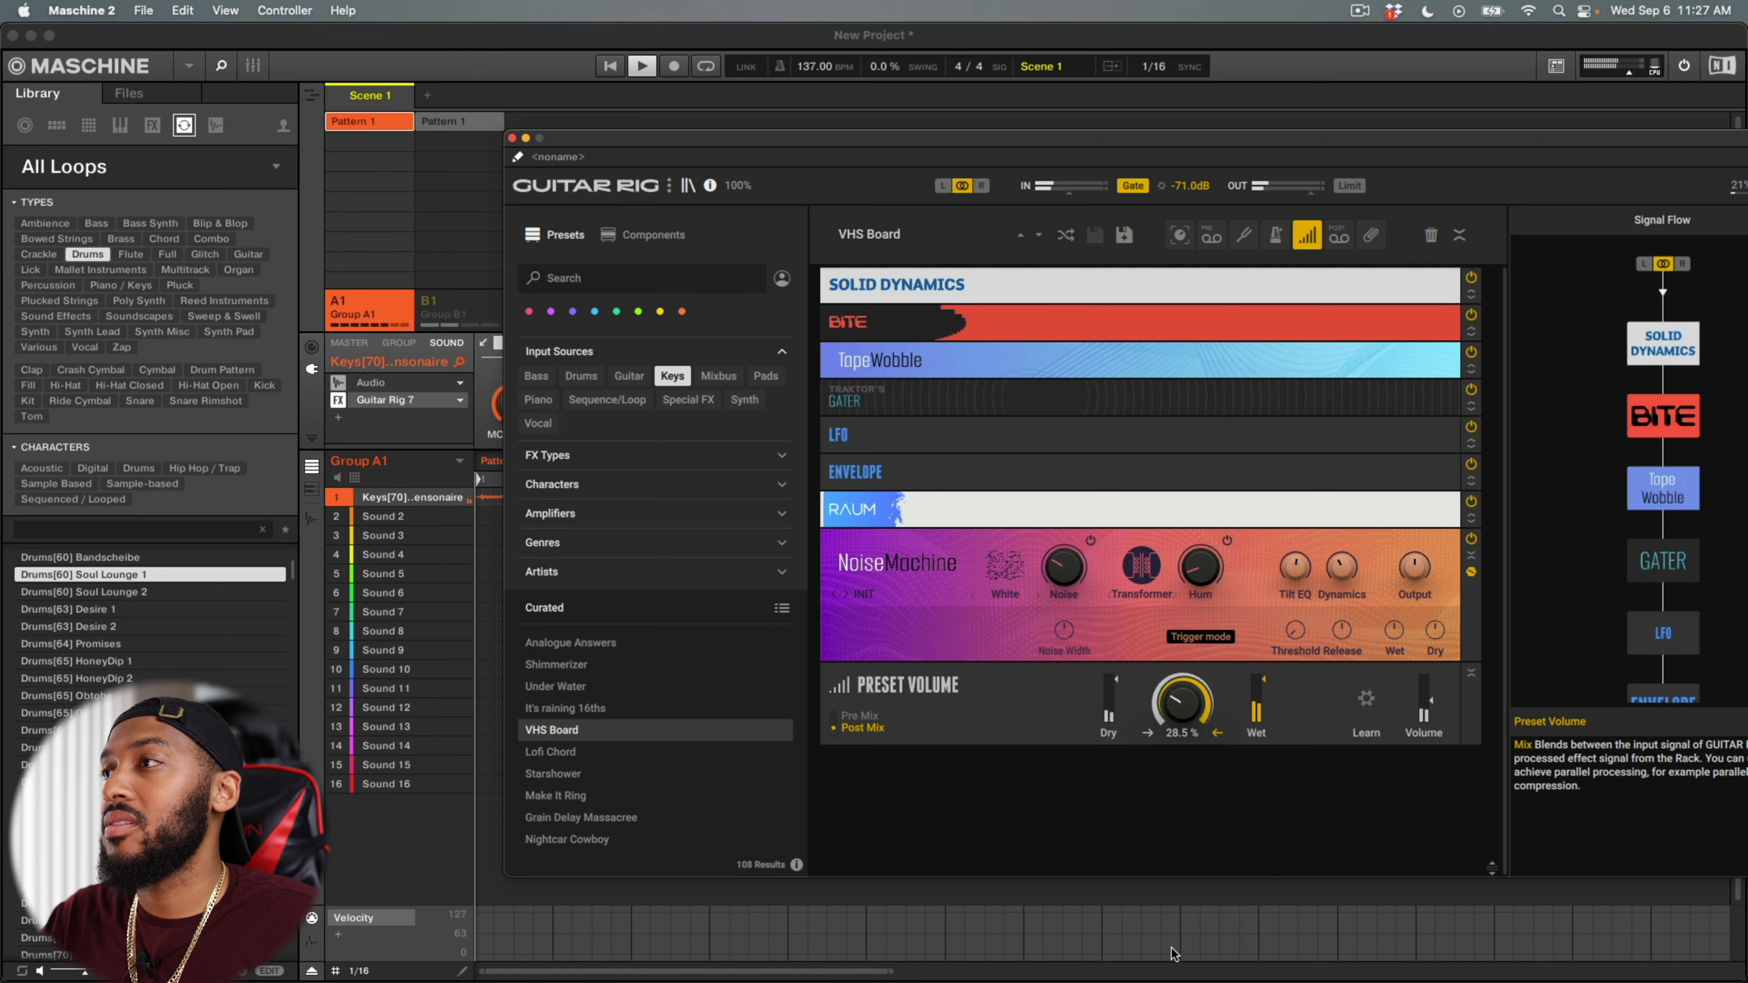
pyautogui.moveTo(1183, 874); pyautogui.dragTo(1183, 407)
# Step: Try the Noise Machine's Noise level up to about 2.4 dB and bring it back down to a low setting
pyautogui.moveTo(1062, 568); pyautogui.dragTo(1060, 613)
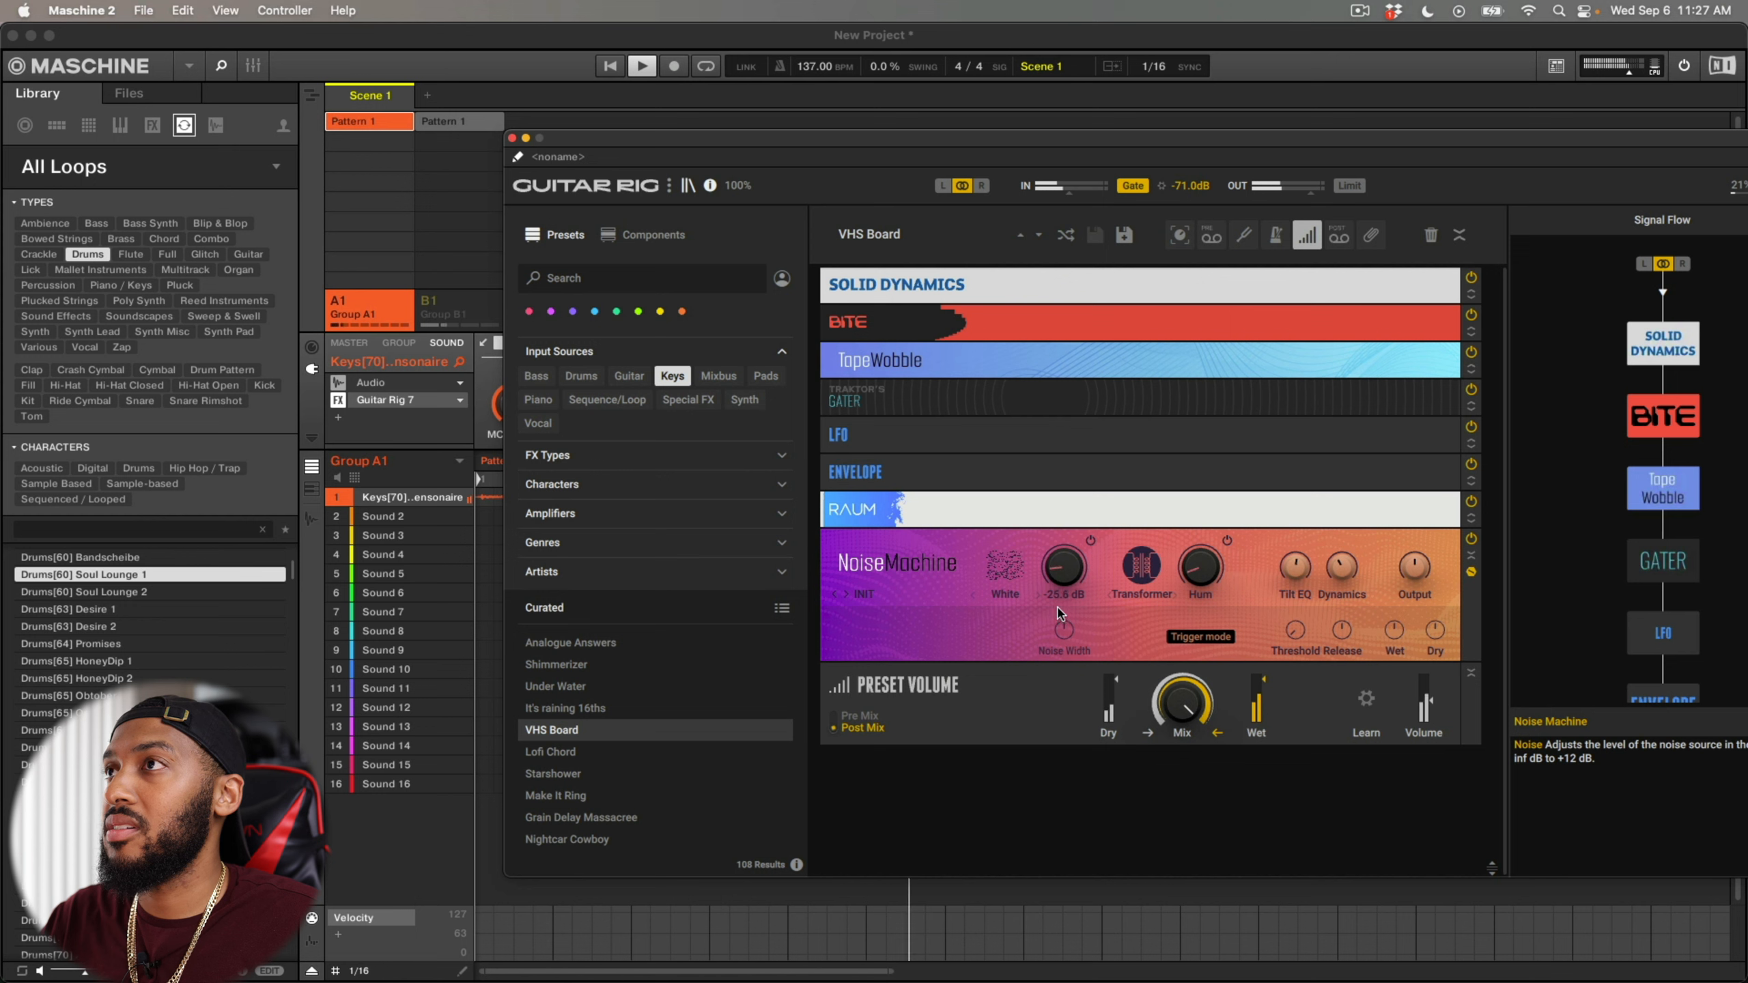
pyautogui.moveTo(1058, 613); pyautogui.dragTo(1054, 460)
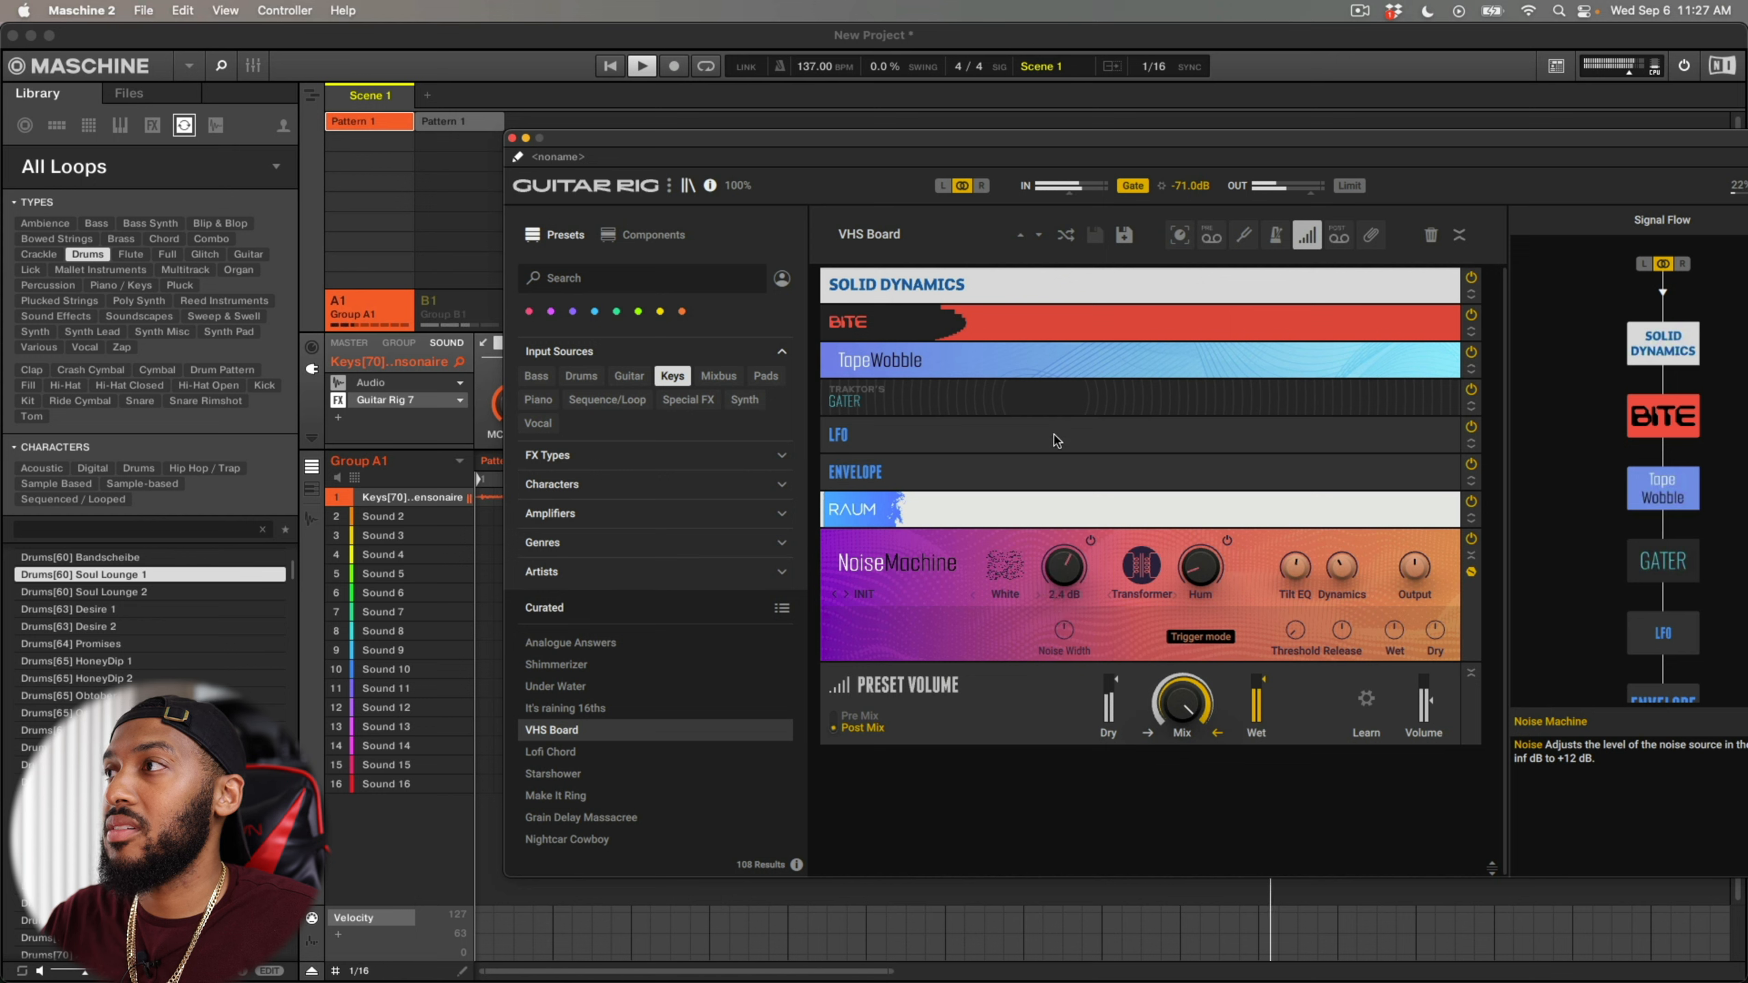
pyautogui.moveTo(1053, 473); pyautogui.dragTo(1039, 588)
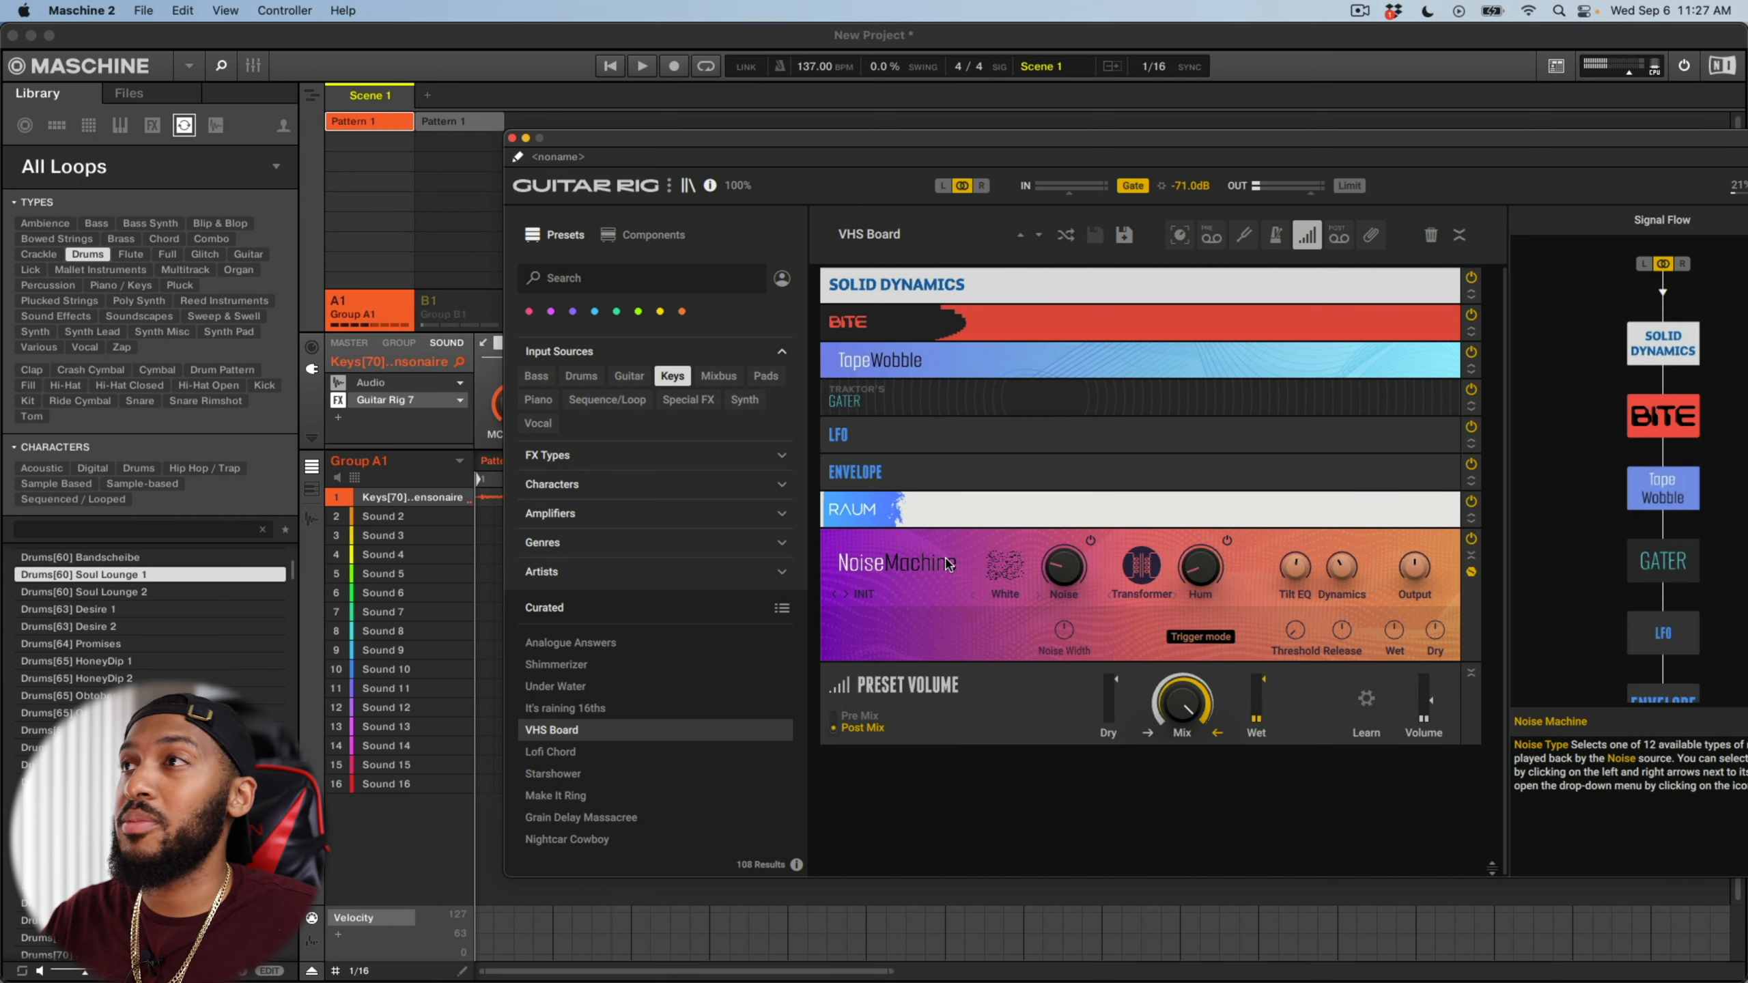
# Step: Set the Noise Machine's Noise level to about -23.2 dB and move the Guitar Rig window so the whole Signal Flow is visible
pyautogui.moveTo(1065, 594); pyautogui.dragTo(1065, 590)
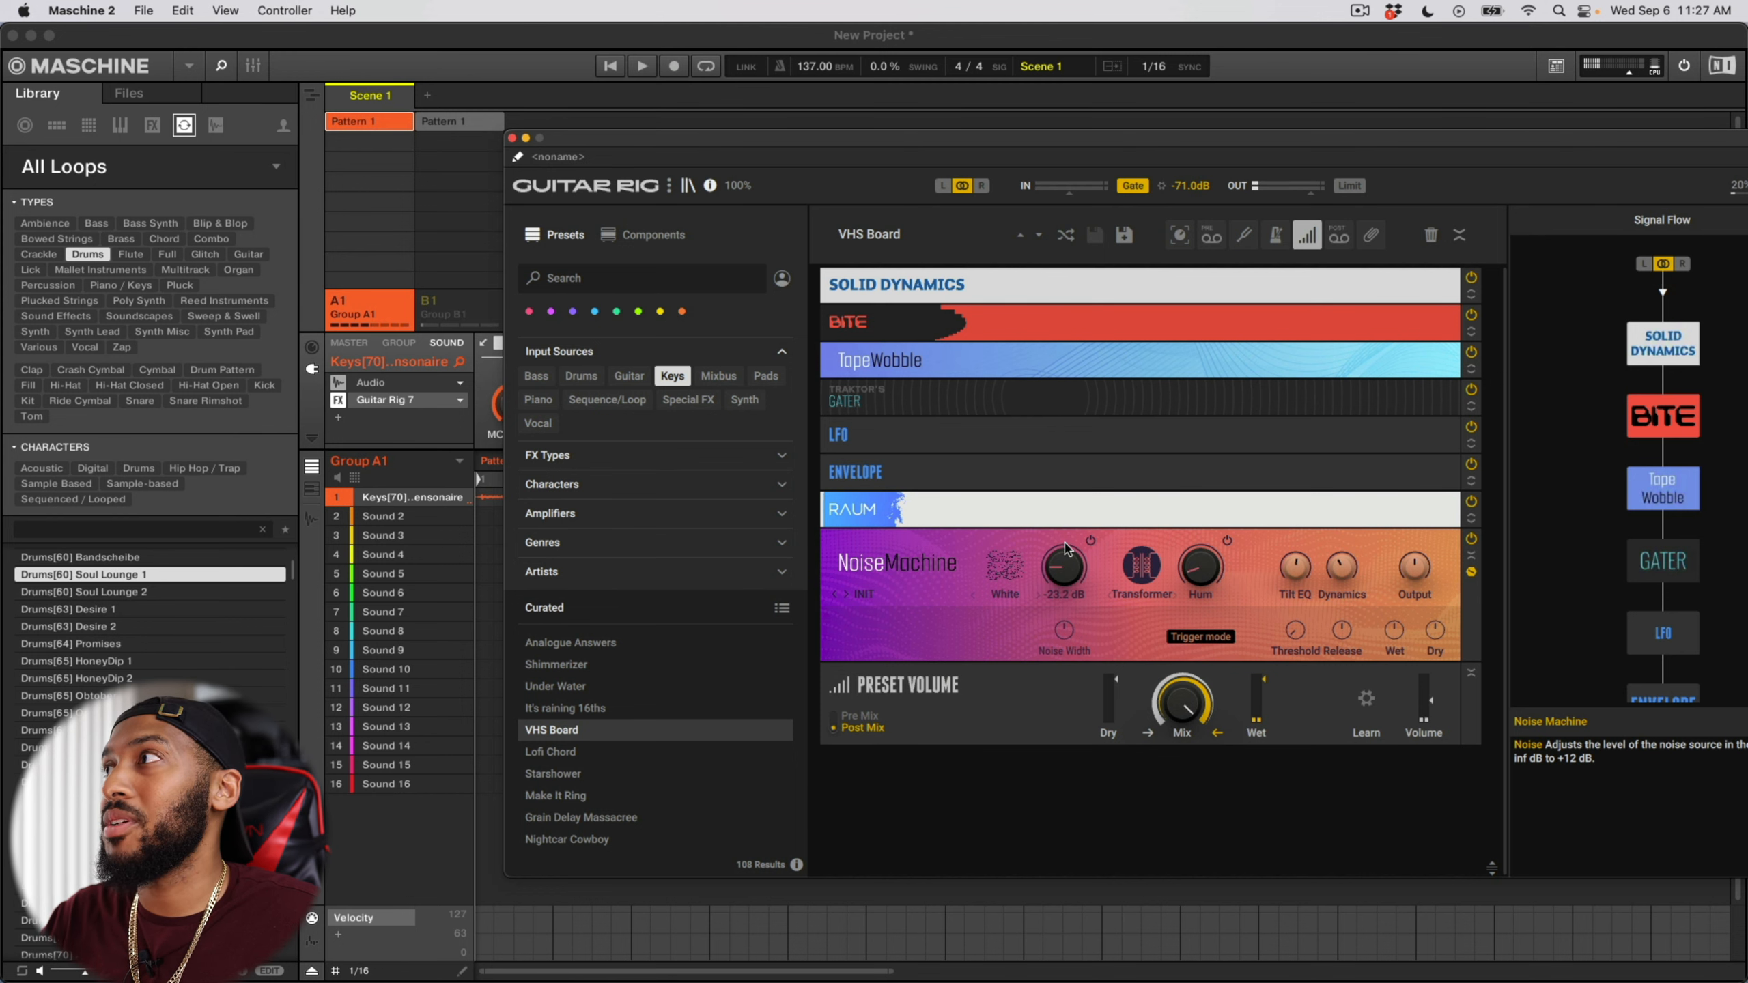
pyautogui.moveTo(1181, 138); pyautogui.dragTo(1026, 139)
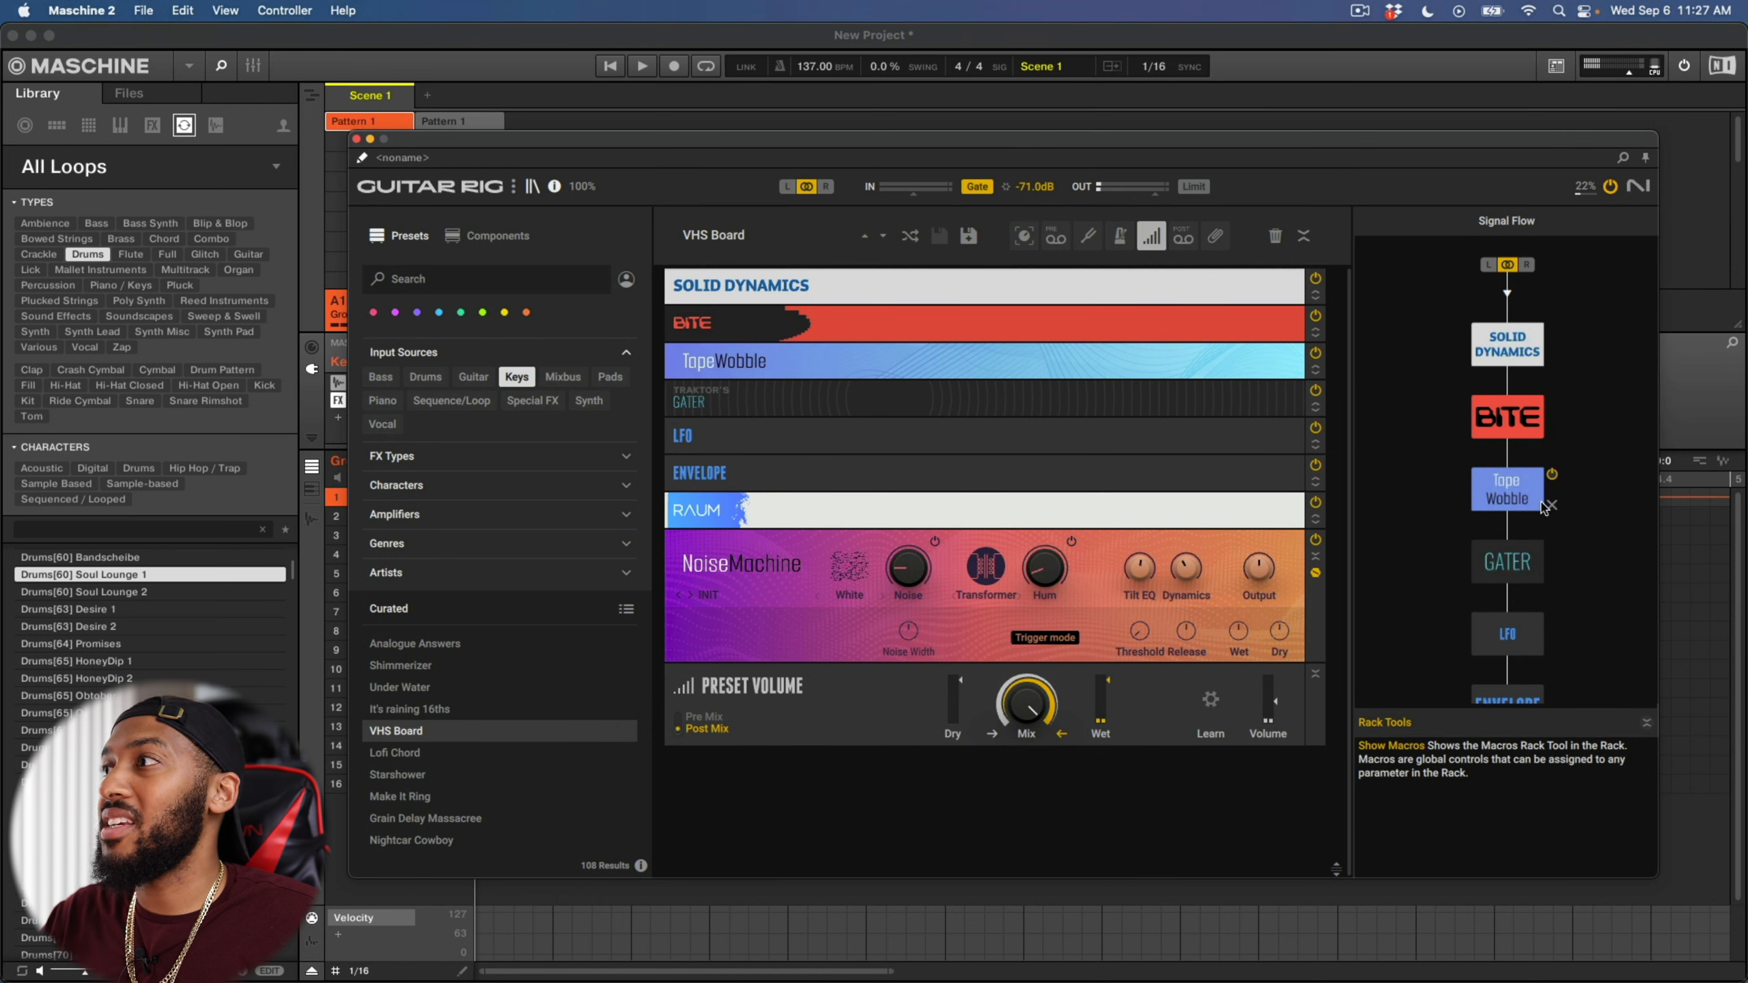
# Step: Start playback and remove the Noise Machine from the rack through the Signal Flow
pyautogui.press('space')
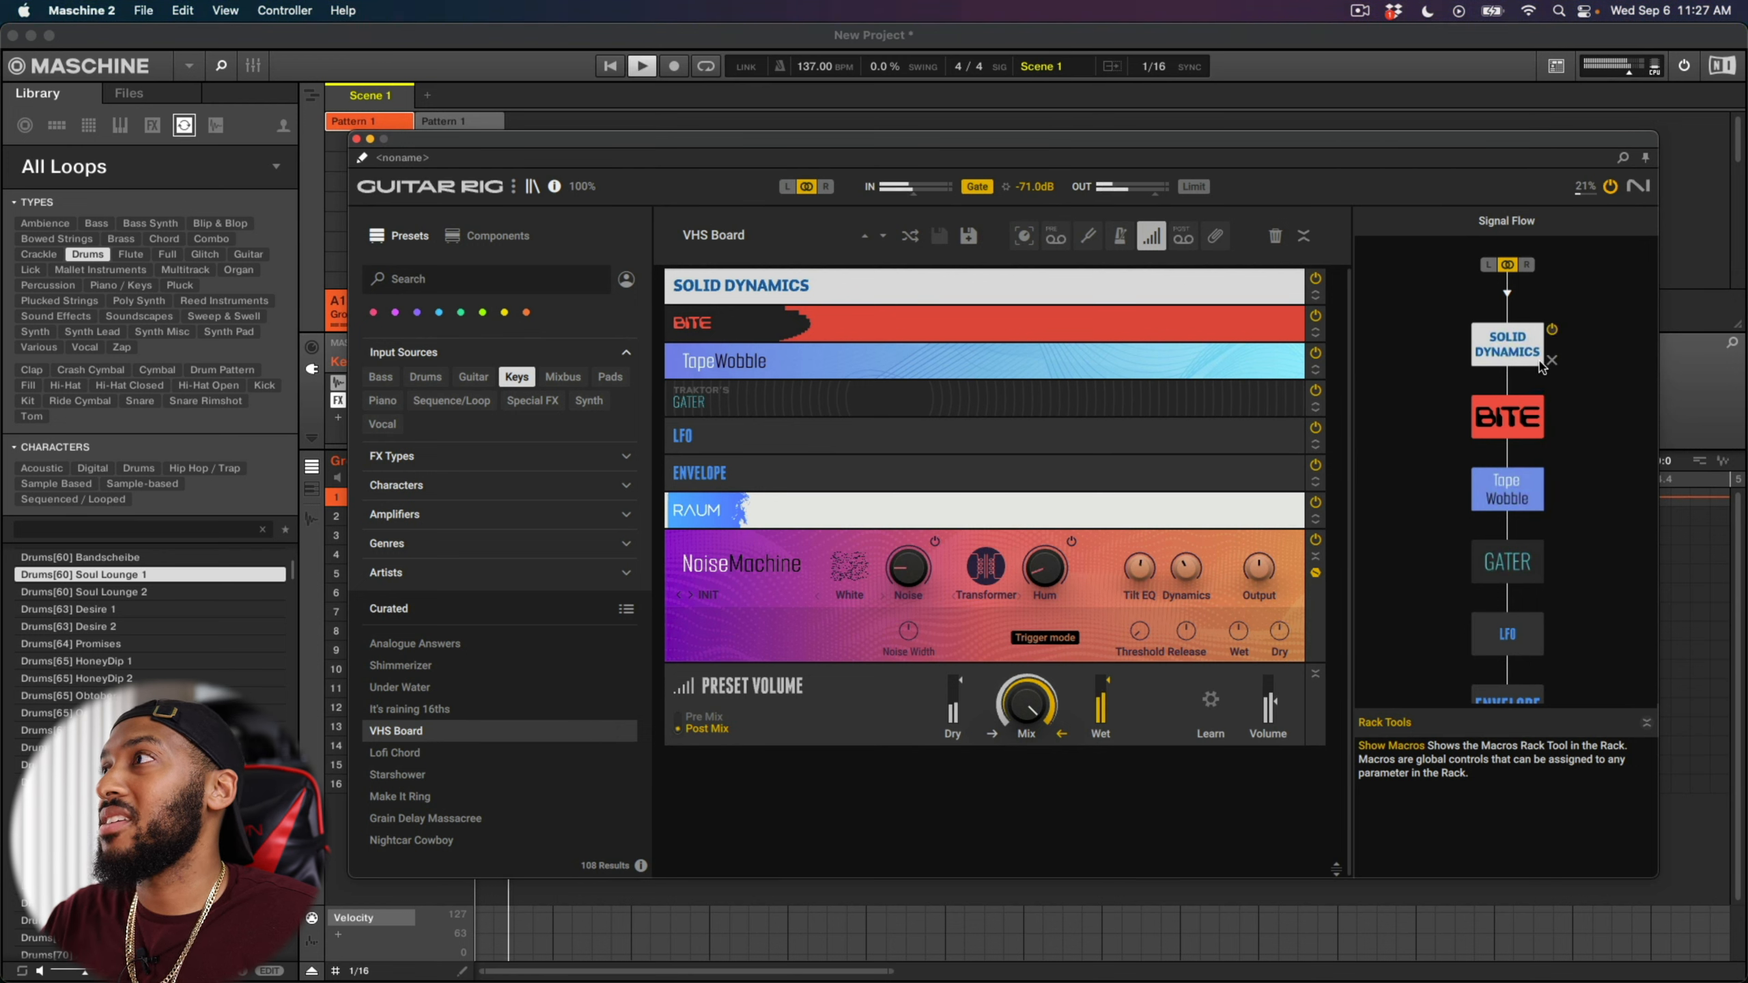
pyautogui.scroll(-5, 1546, 447)
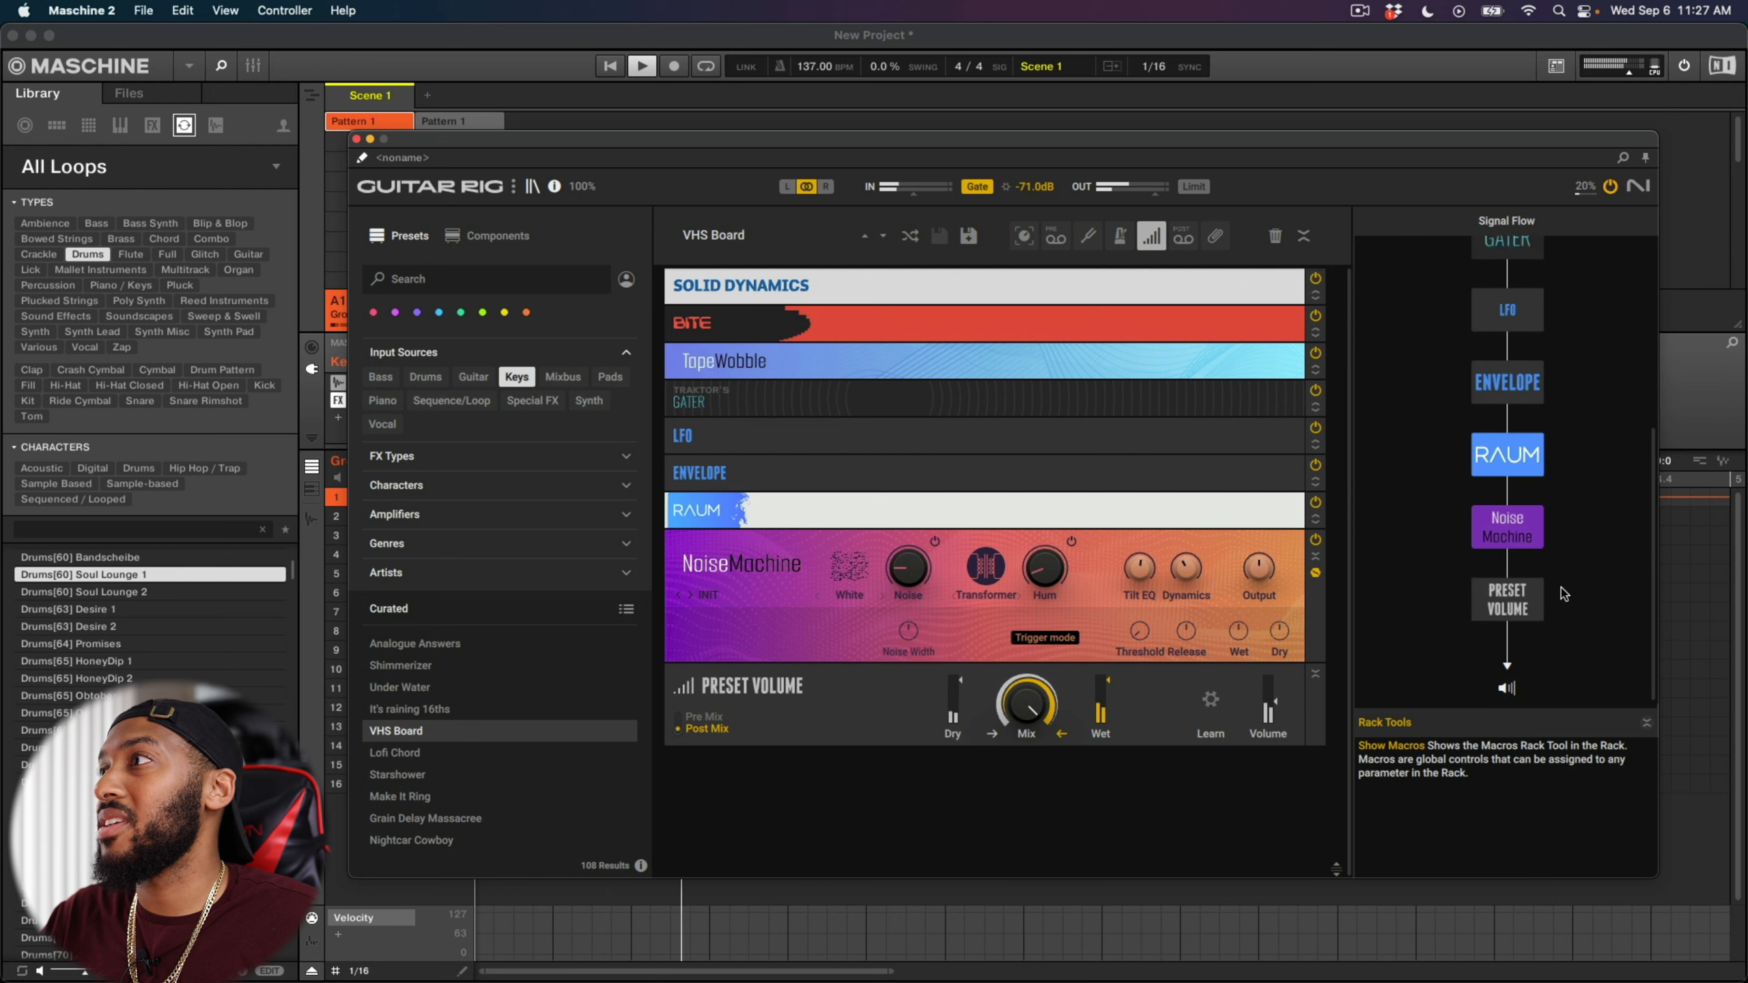
pyautogui.click(1552, 546)
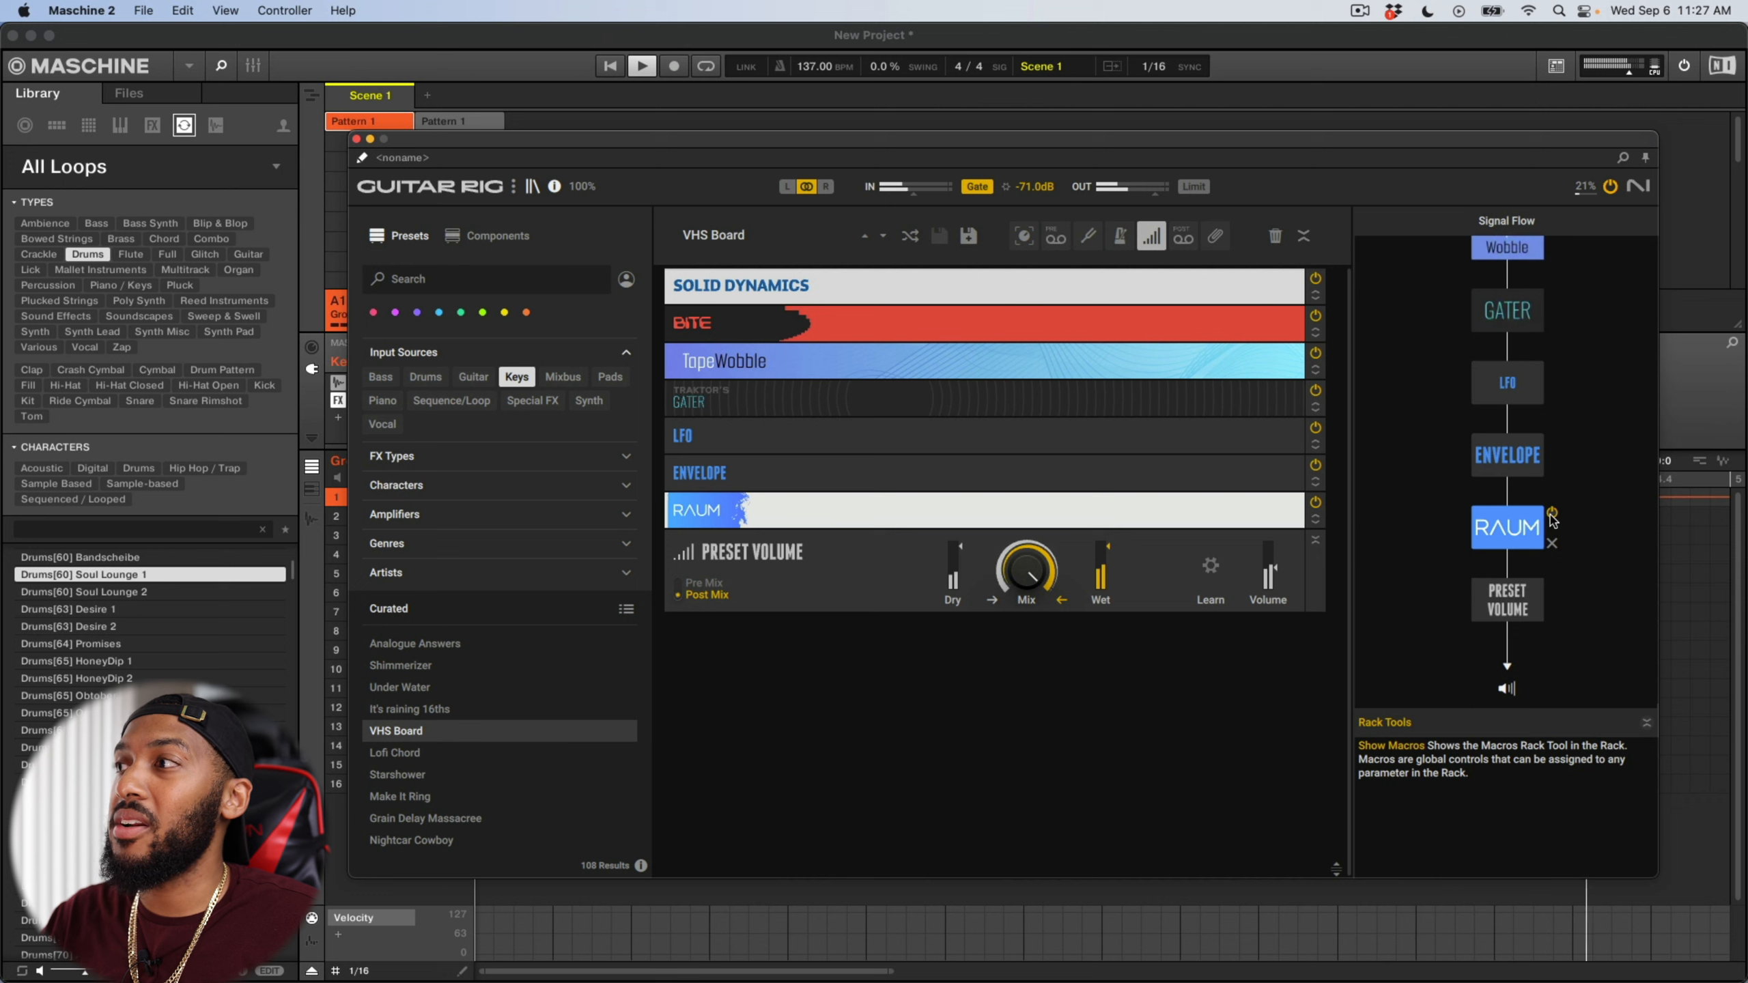
# Step: Bypass and re-enable Raum in the Signal Flow, and move it ahead of the Envelope
pyautogui.click(1552, 514)
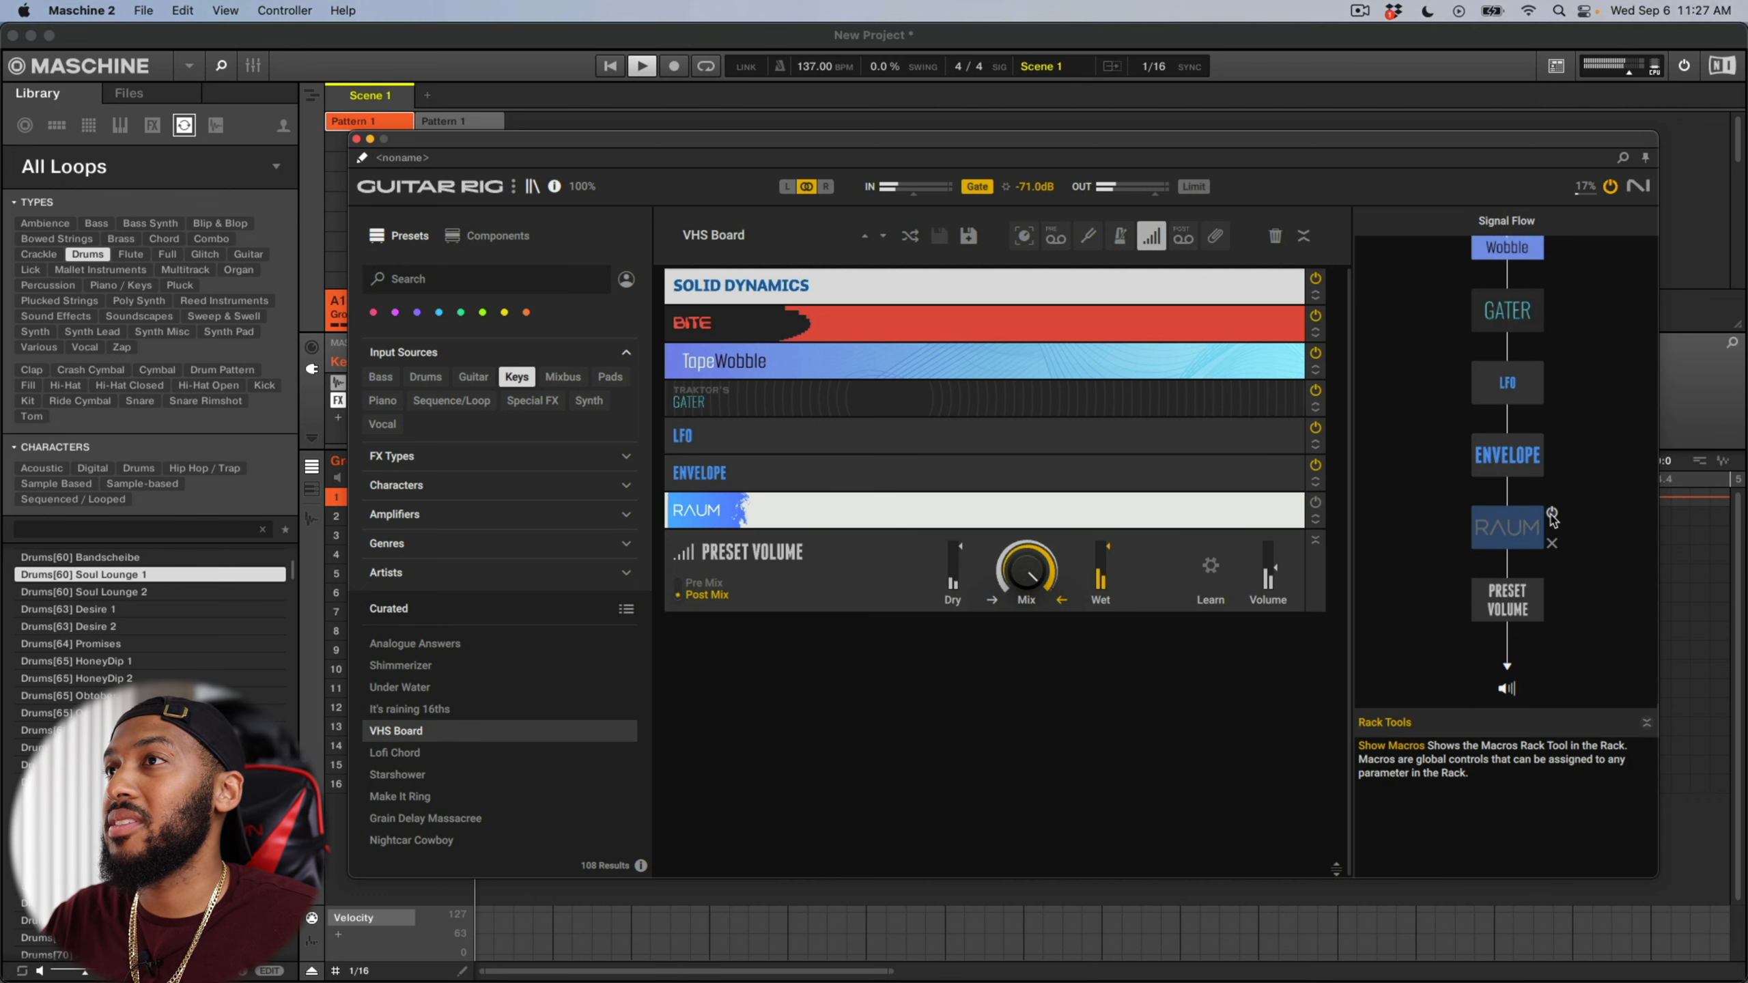
pyautogui.click(1552, 513)
pyautogui.moveTo(1526, 527); pyautogui.dragTo(1513, 432)
pyautogui.click(1513, 383)
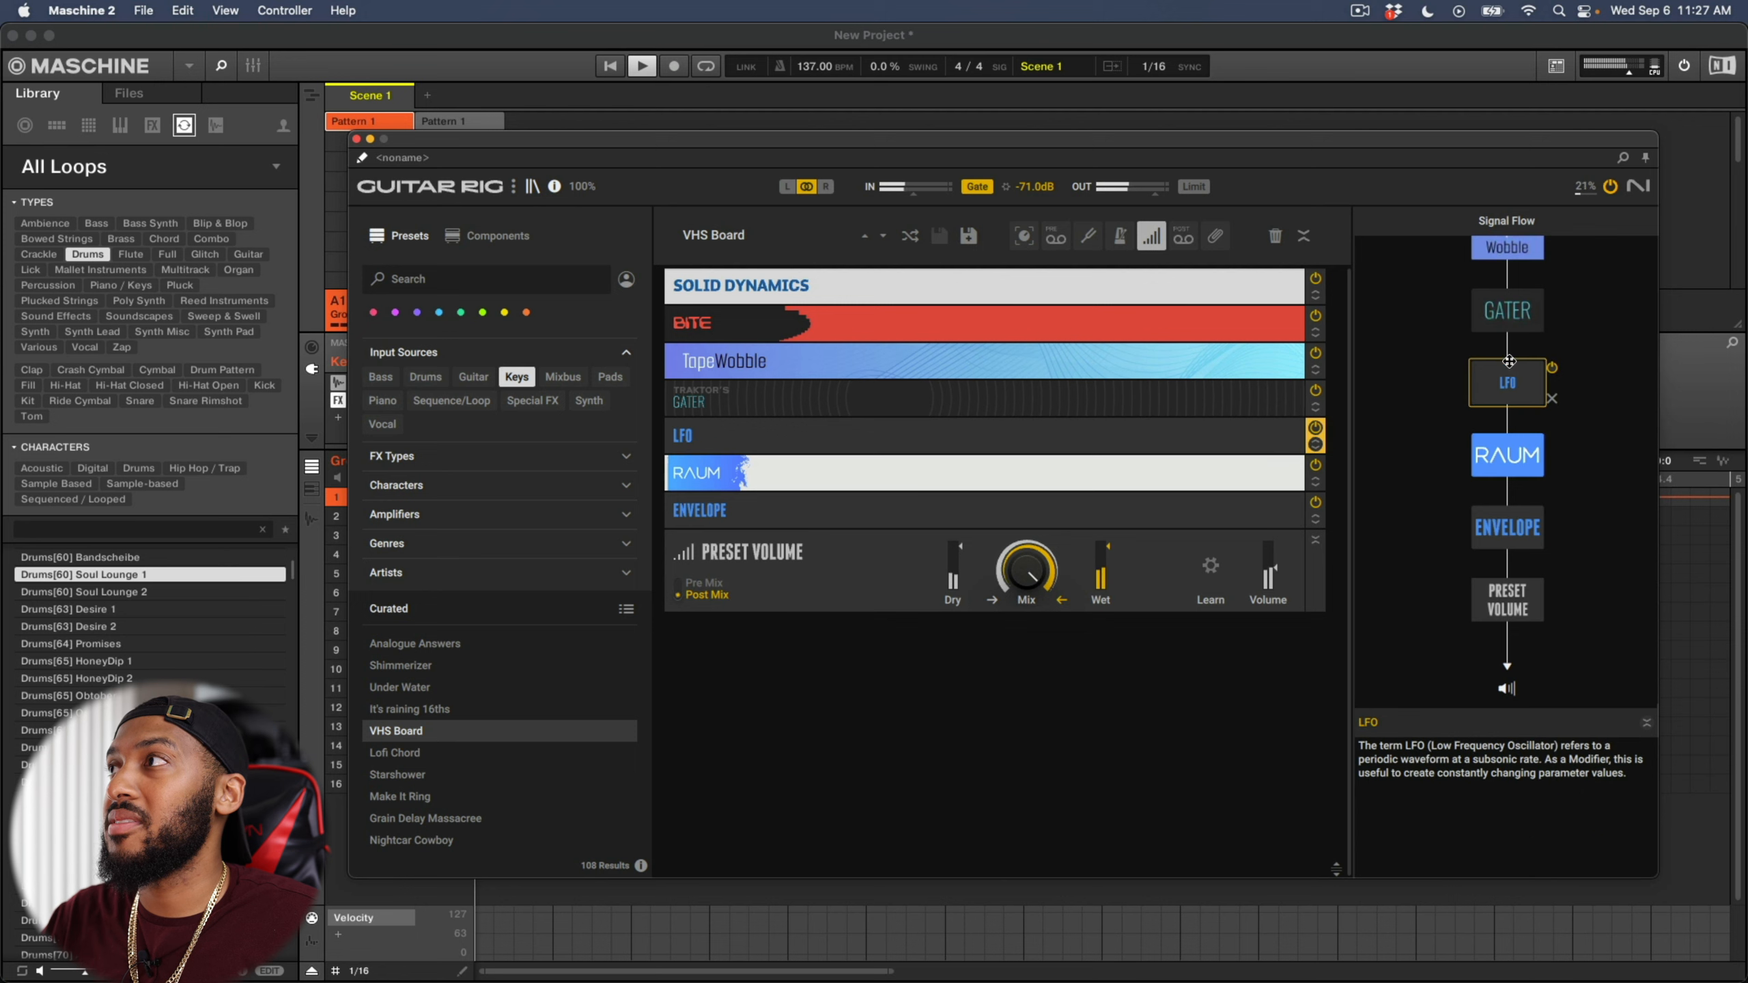
pyautogui.scroll(3, 1512, 418)
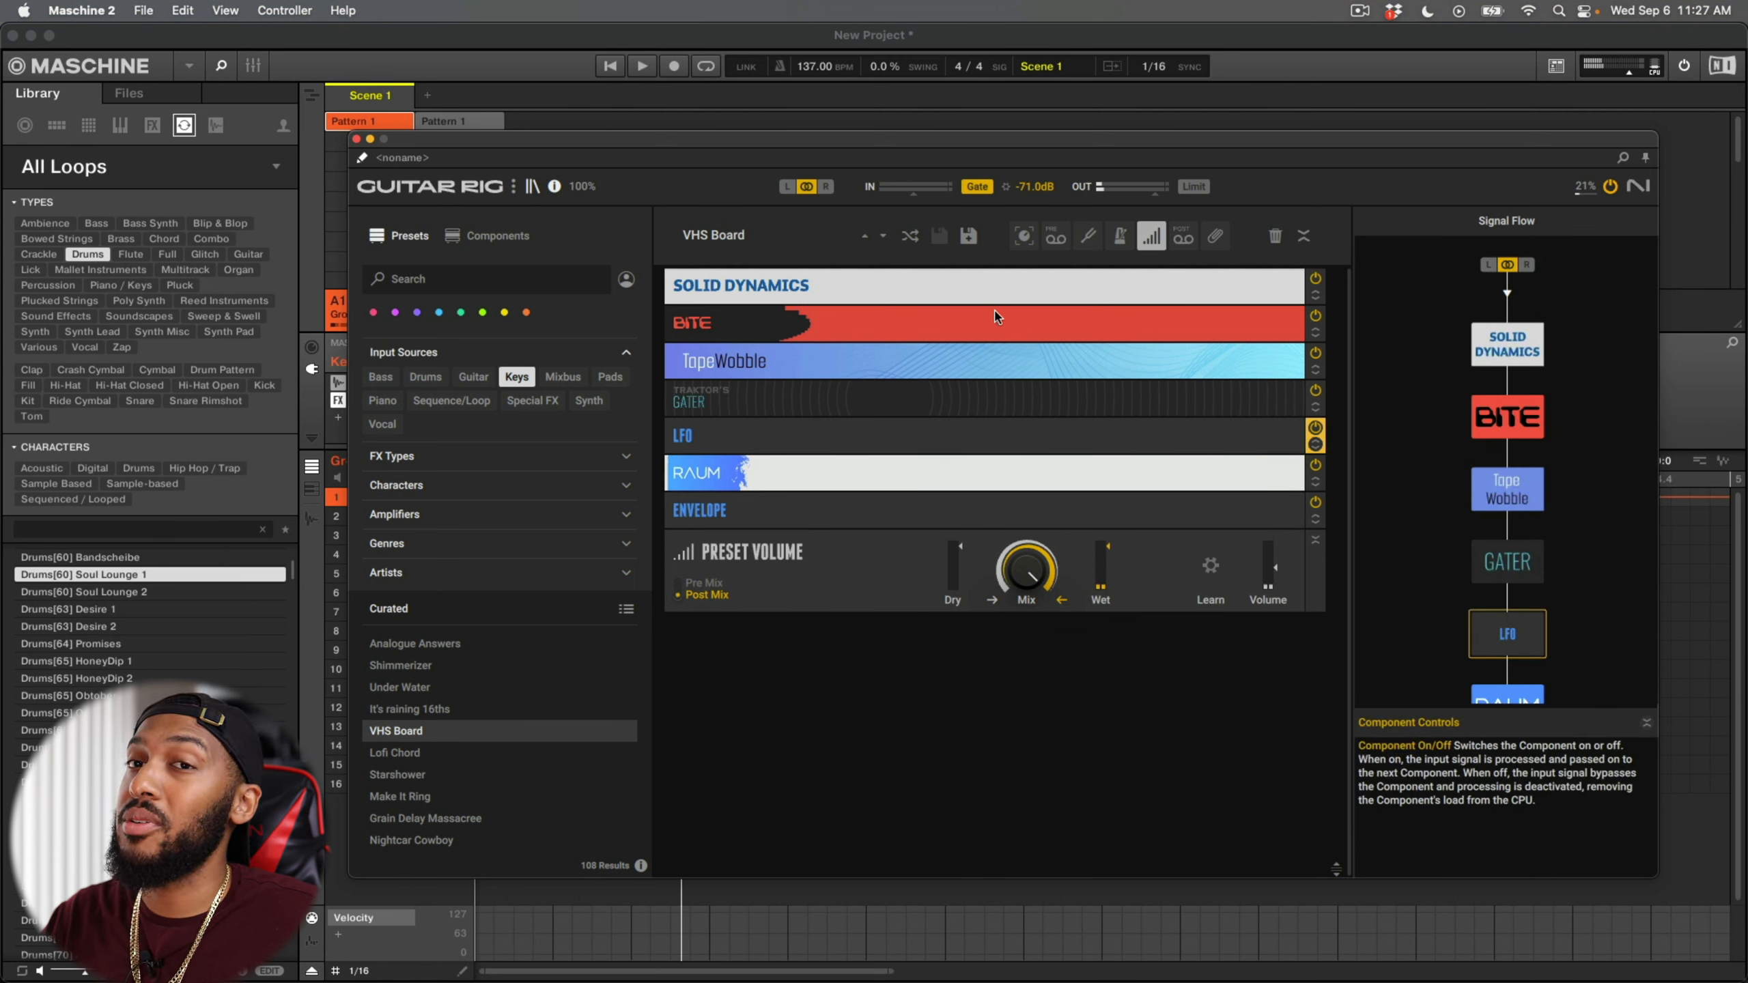
# Step: Audition the Nightcar Cowboy and Make It Ring presets on the loop, and reload VHS Board
pyautogui.click(440, 840)
pyautogui.scroll(-5, 442, 824)
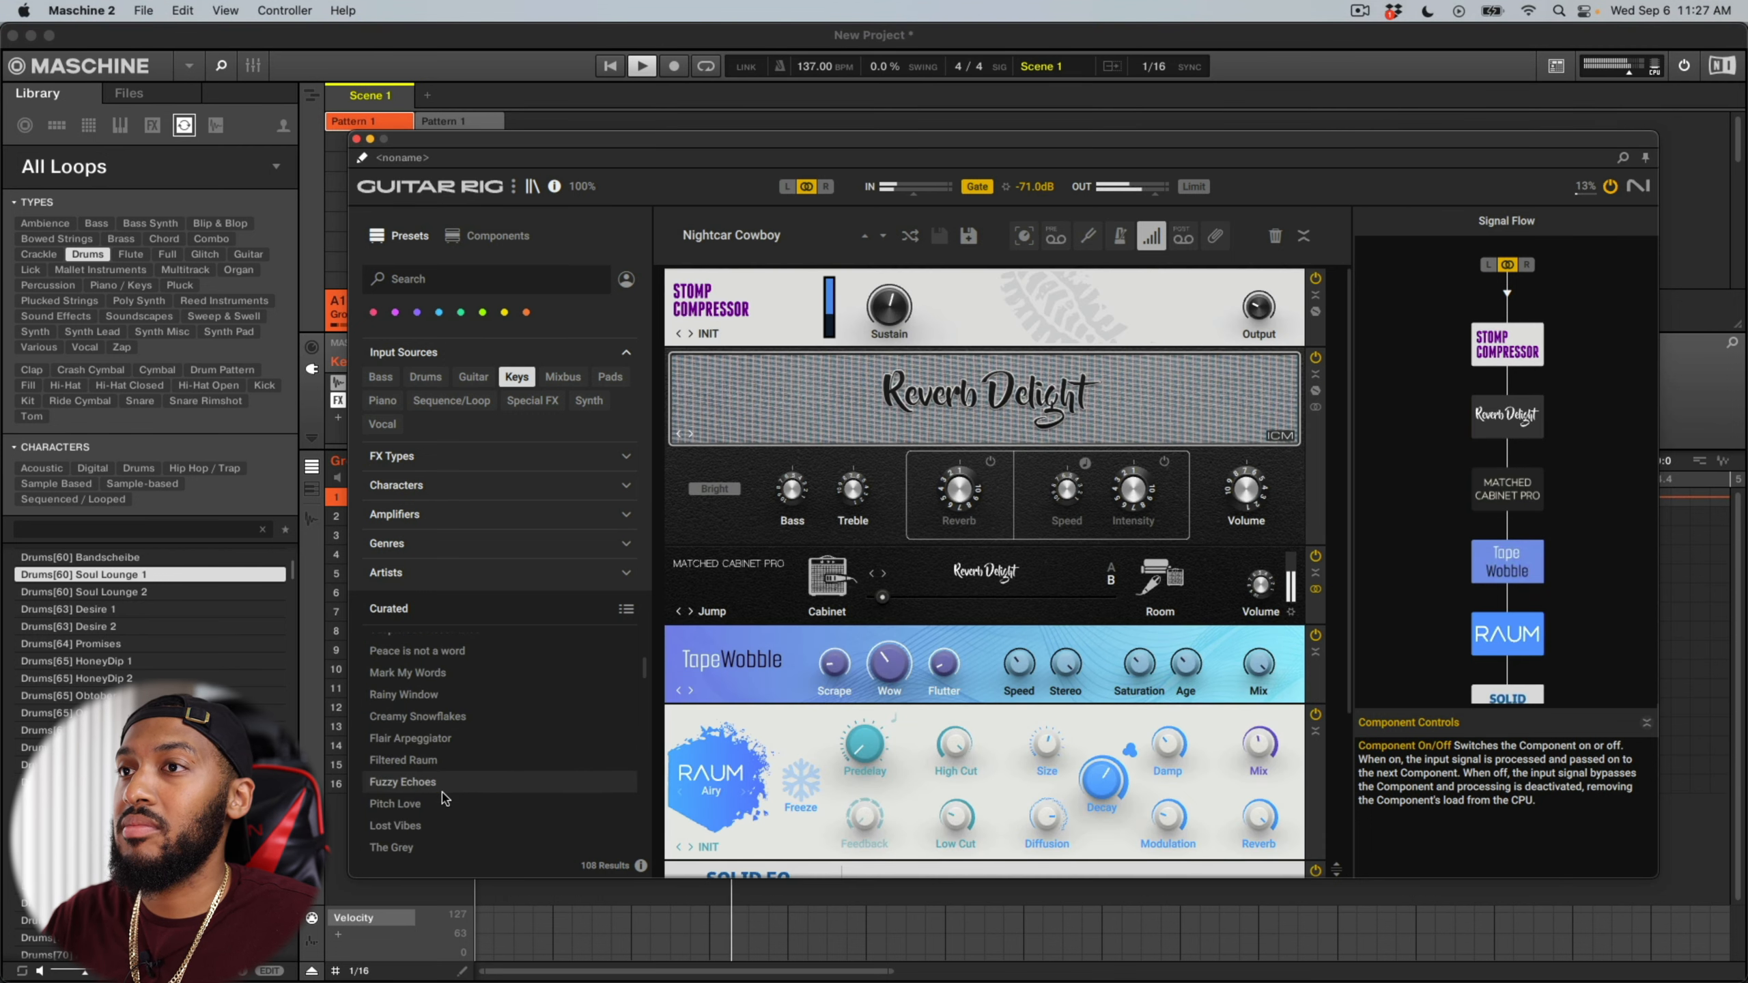
pyautogui.click(443, 696)
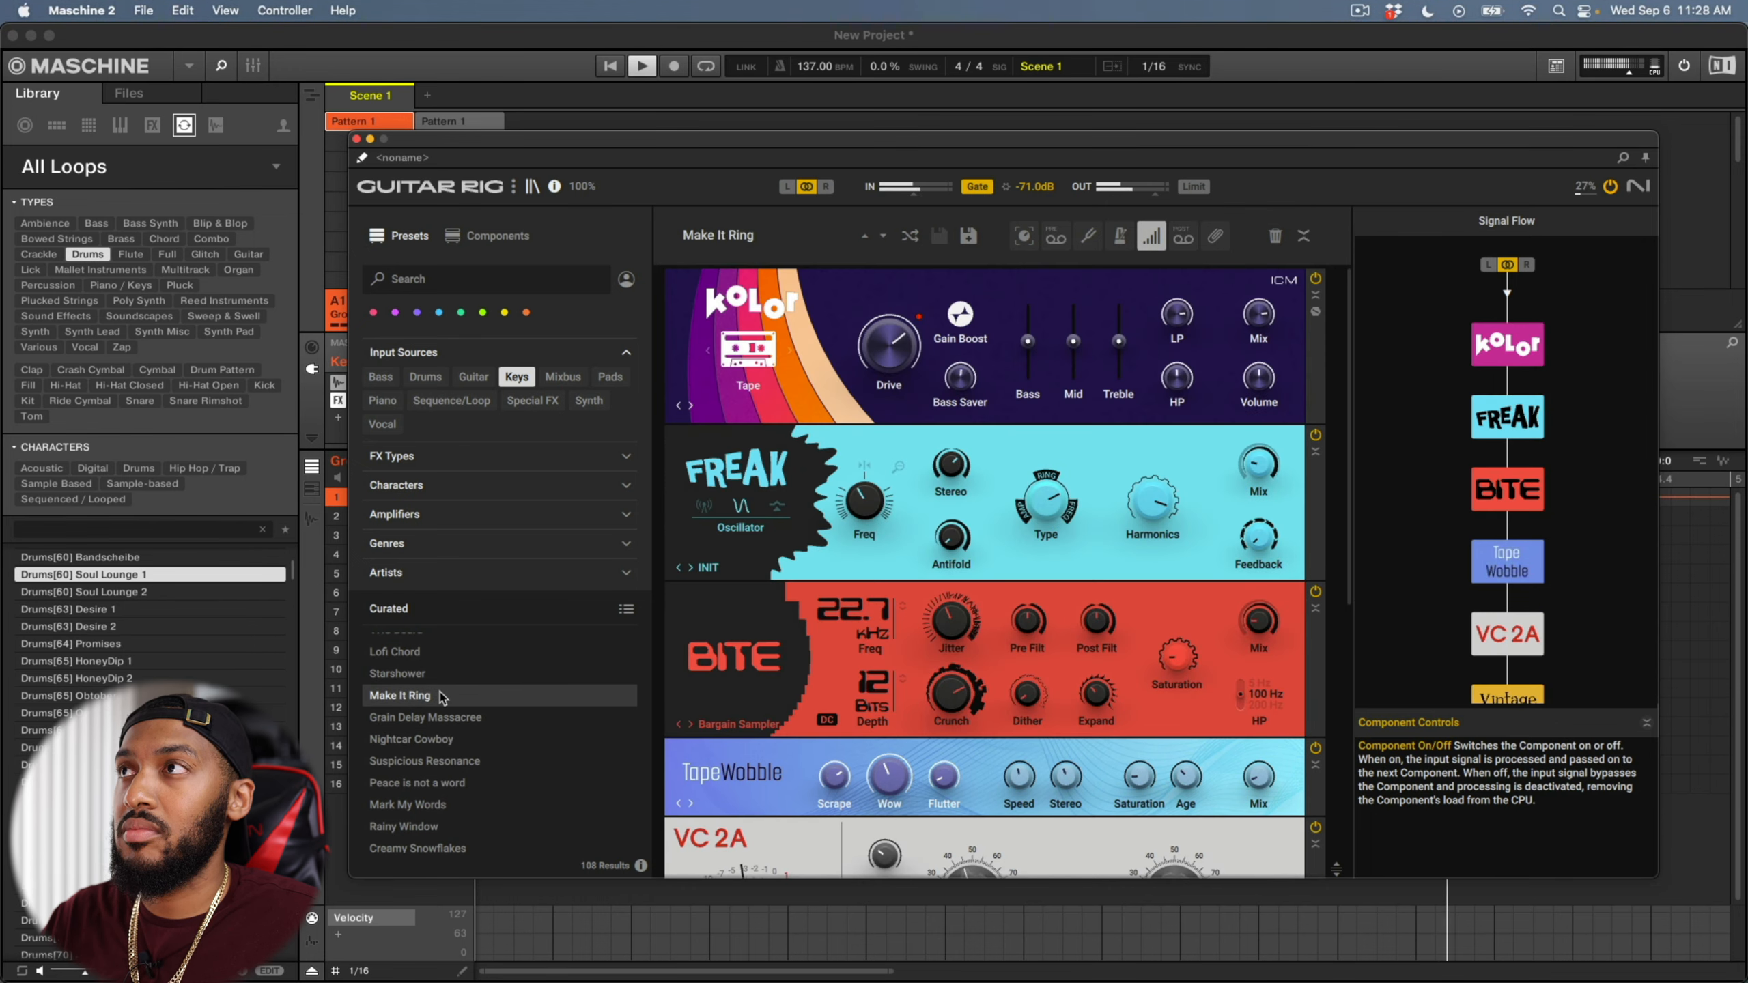
pyautogui.scroll(5, 443, 697)
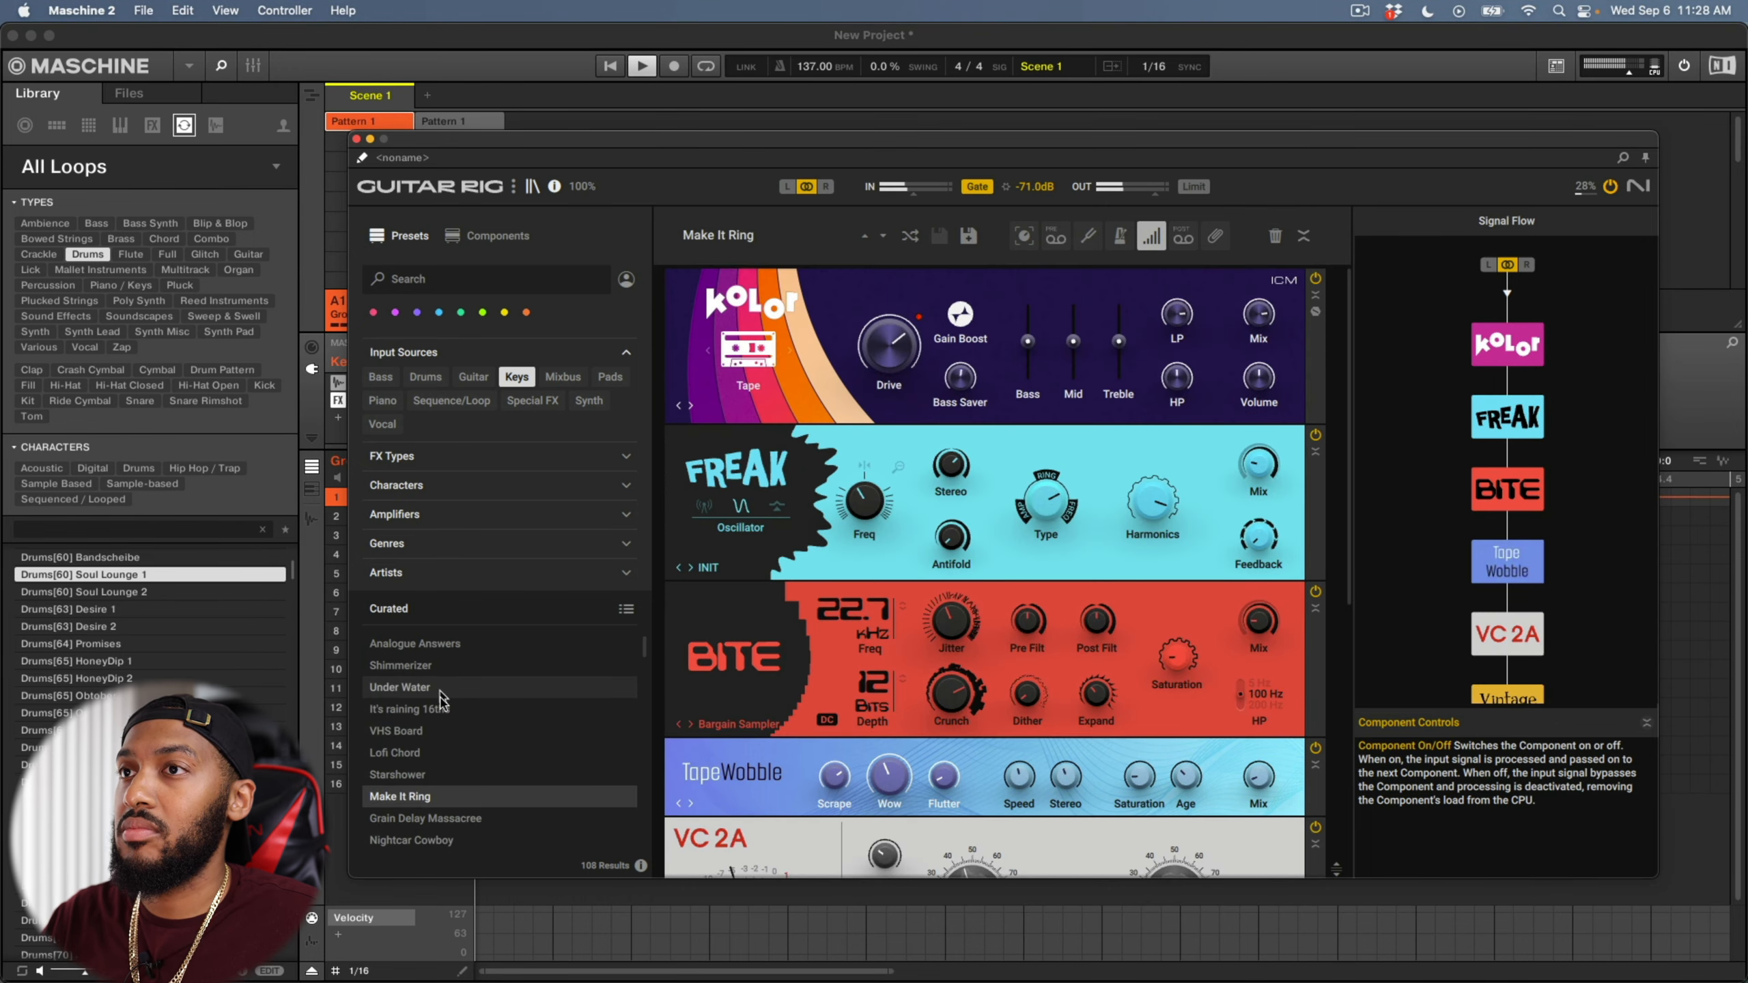
pyautogui.click(451, 734)
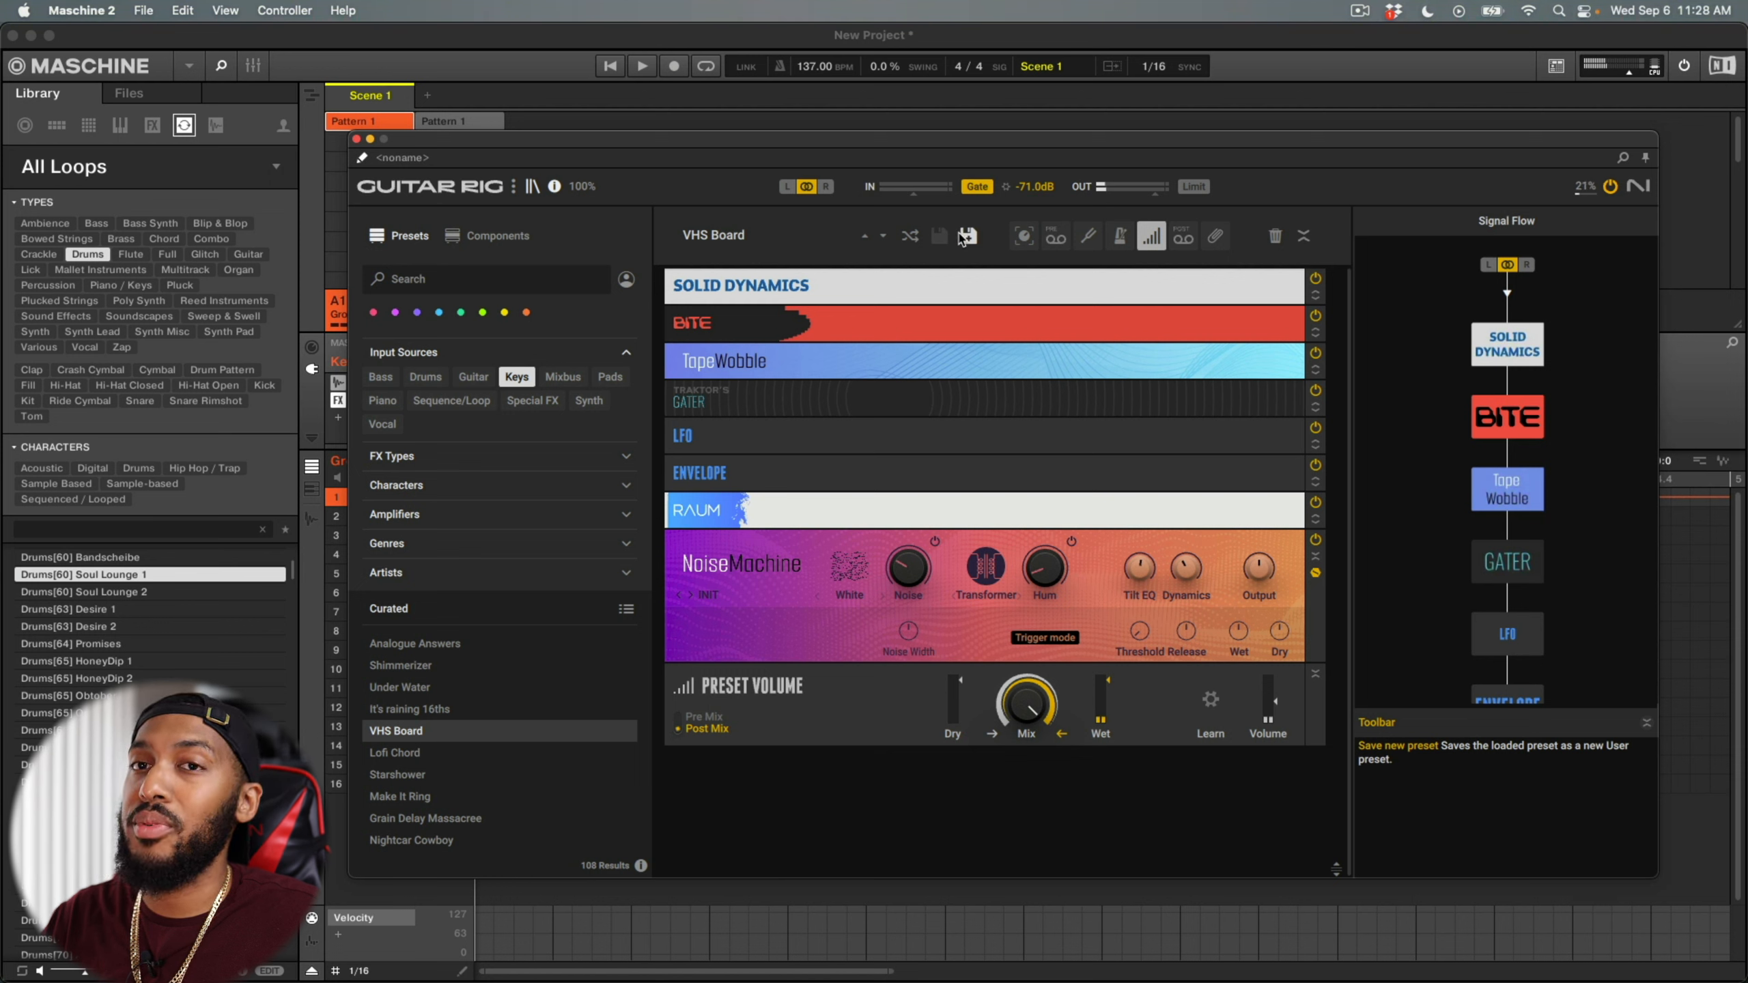
# Step: Tag the VHS Board preset with the Fuchsia color, and filter the preset list by Fuchsia instead of Keys
pyautogui.rightClick(574, 734)
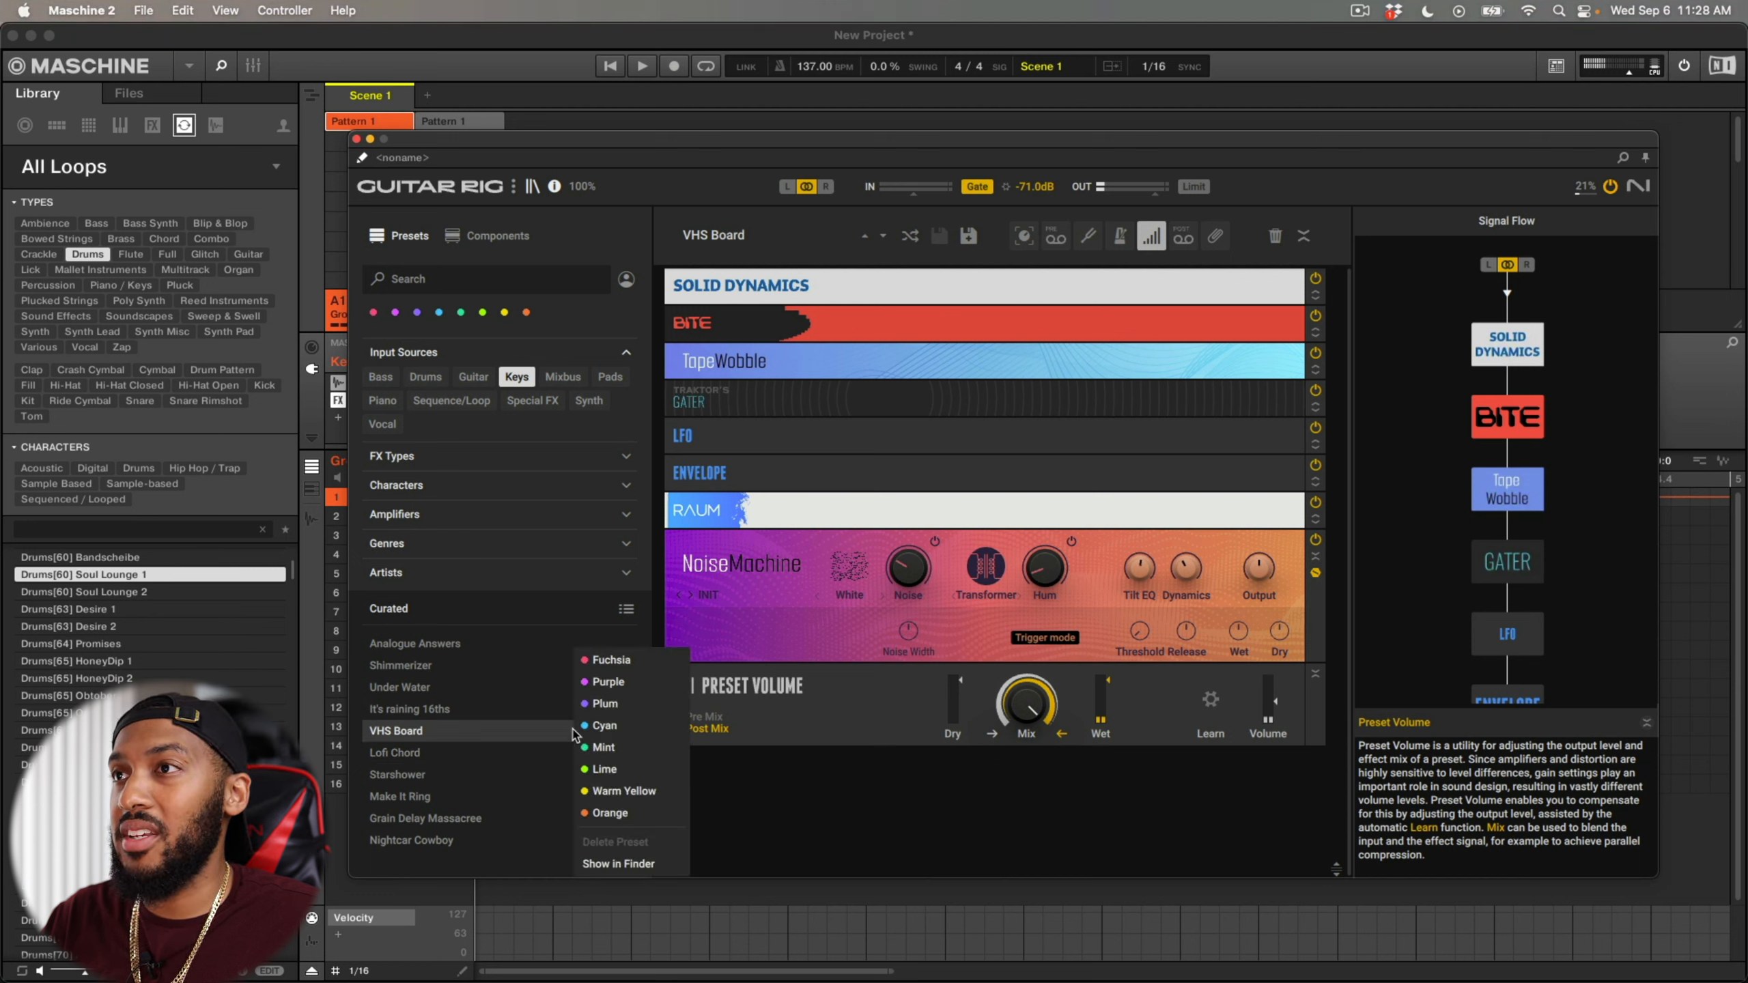
pyautogui.click(614, 662)
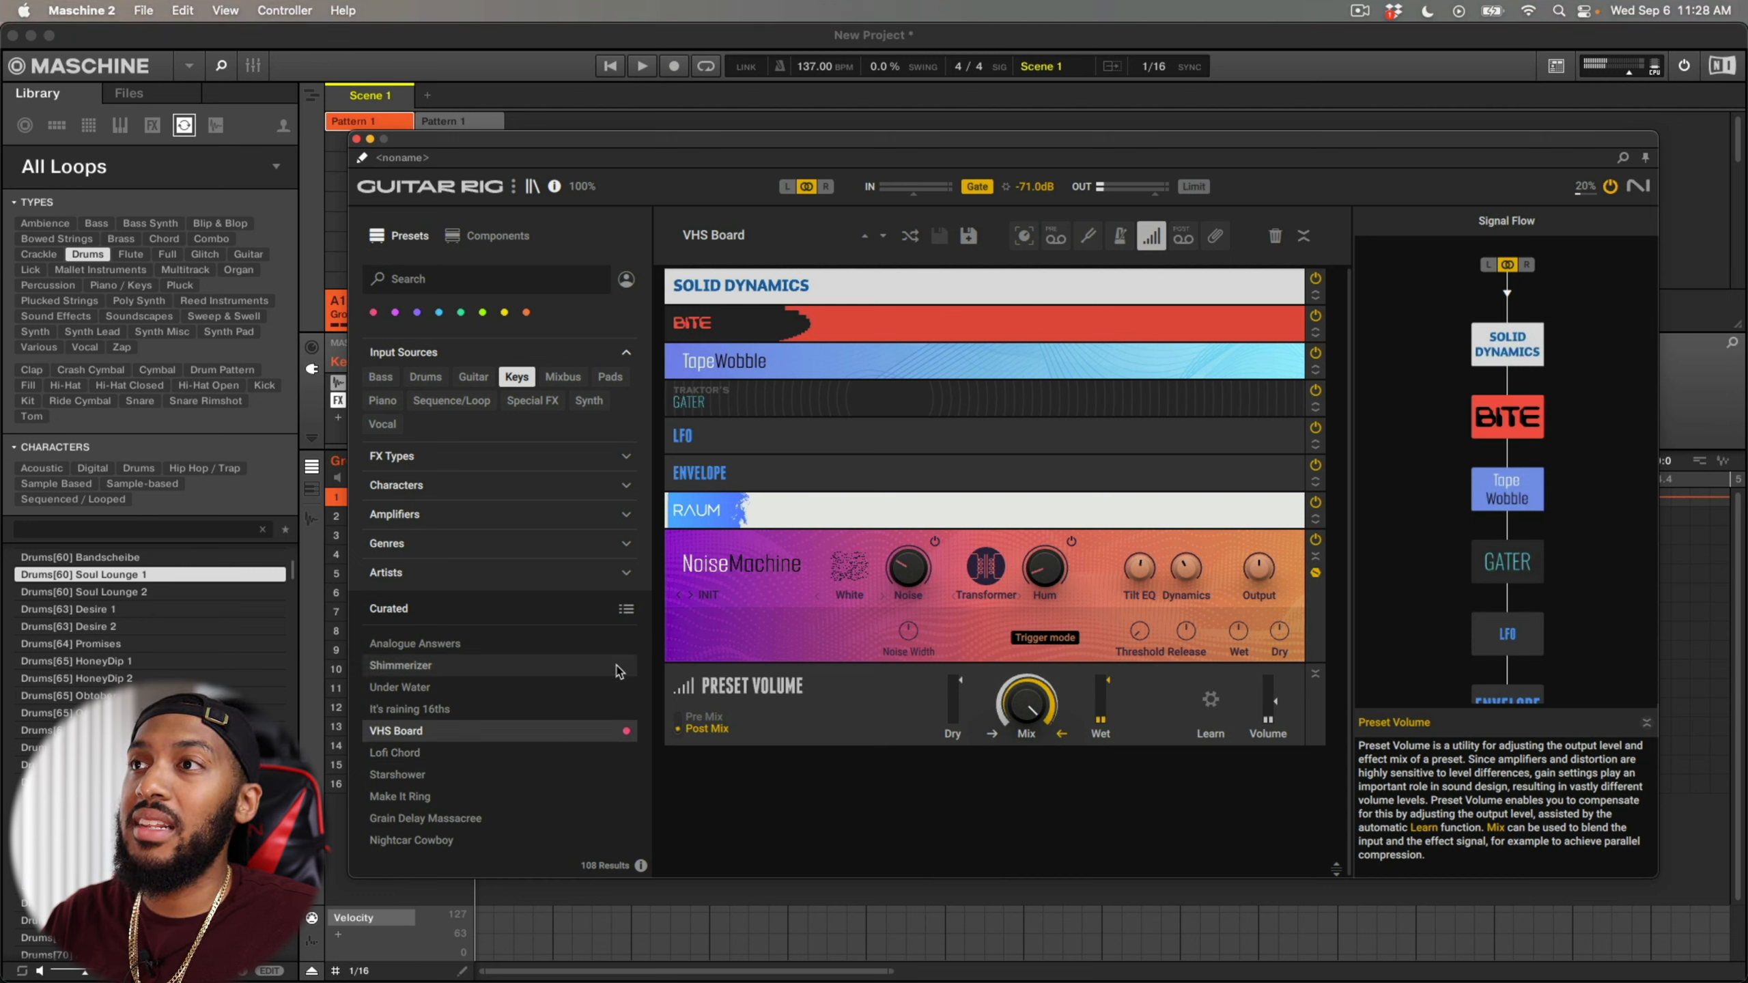
pyautogui.click(523, 378)
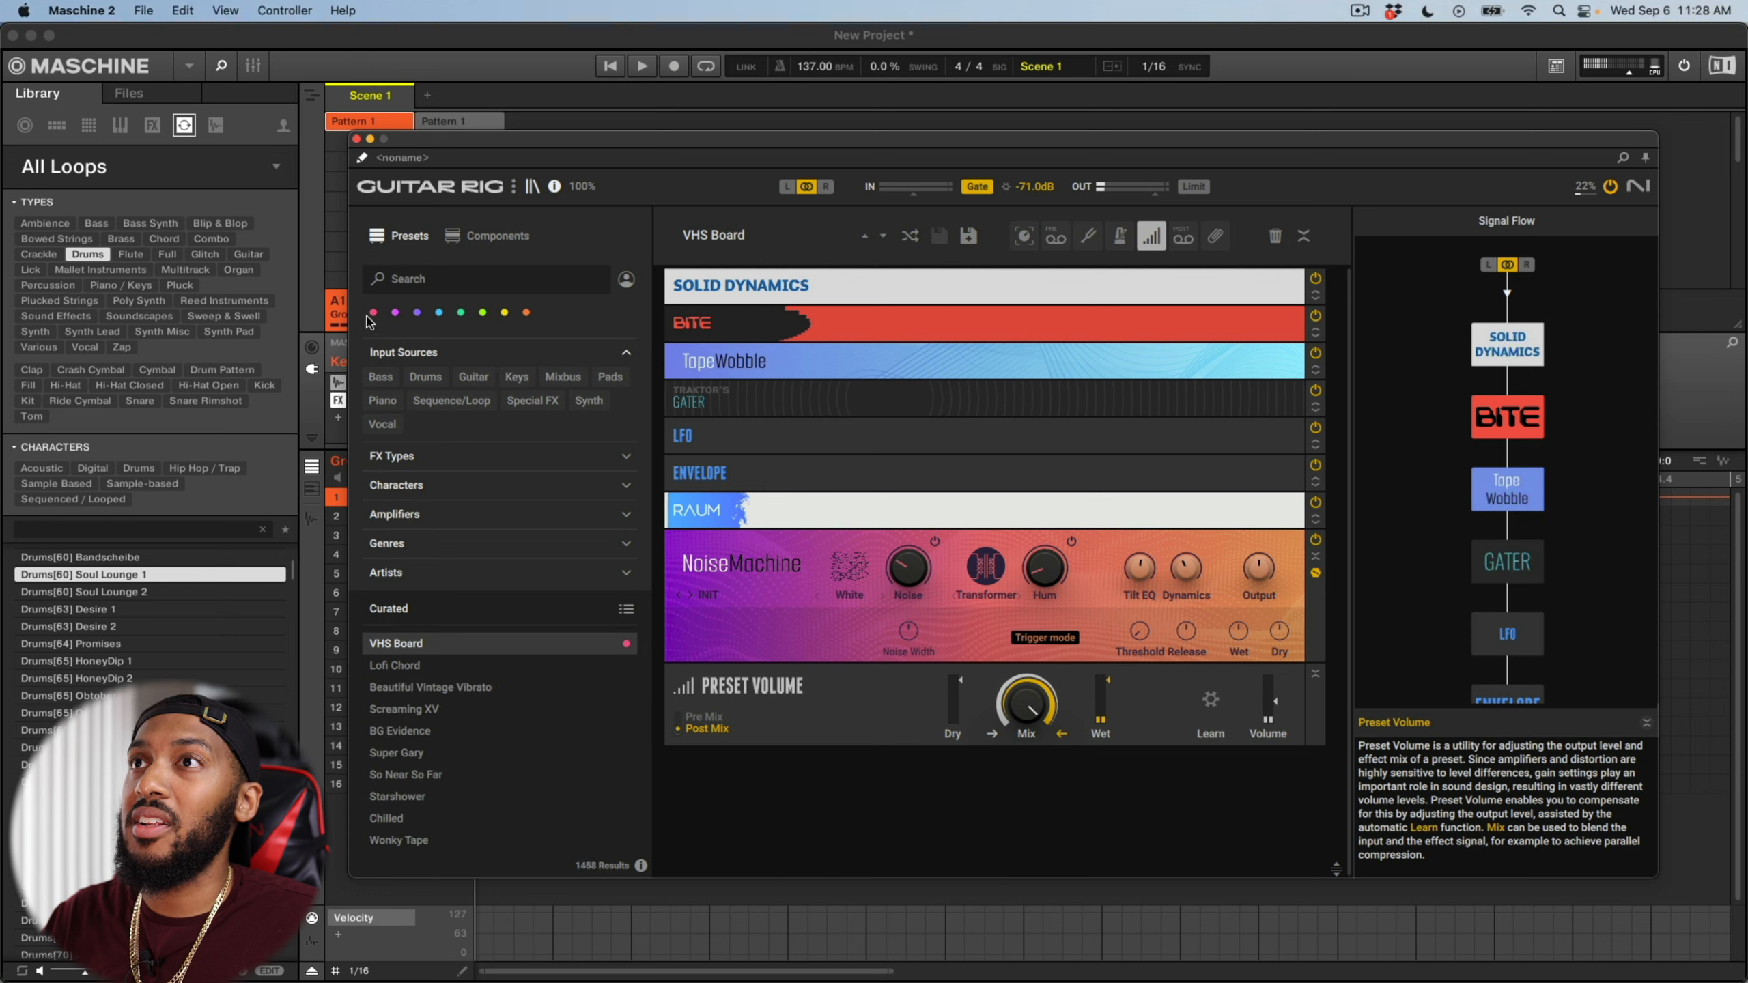
pyautogui.click(373, 314)
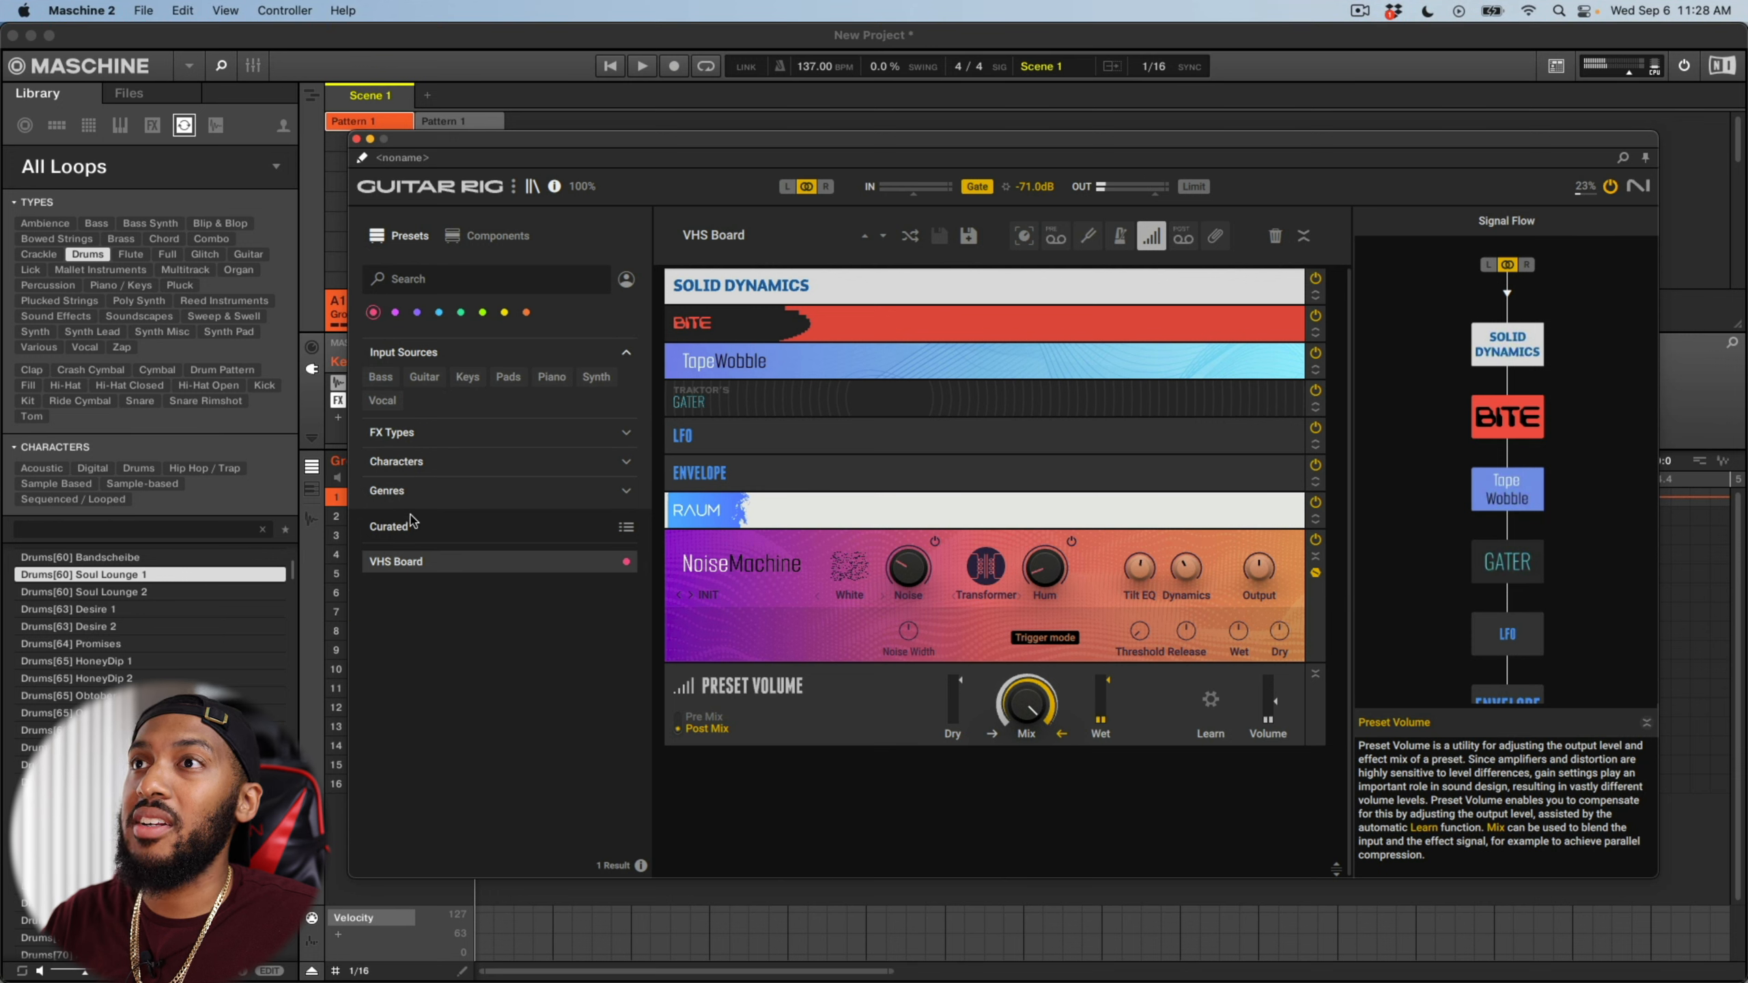
# Step: Check the preset list under other color filters such as Purple and Plum, and return to the Fuchsia filter
pyautogui.click(396, 313)
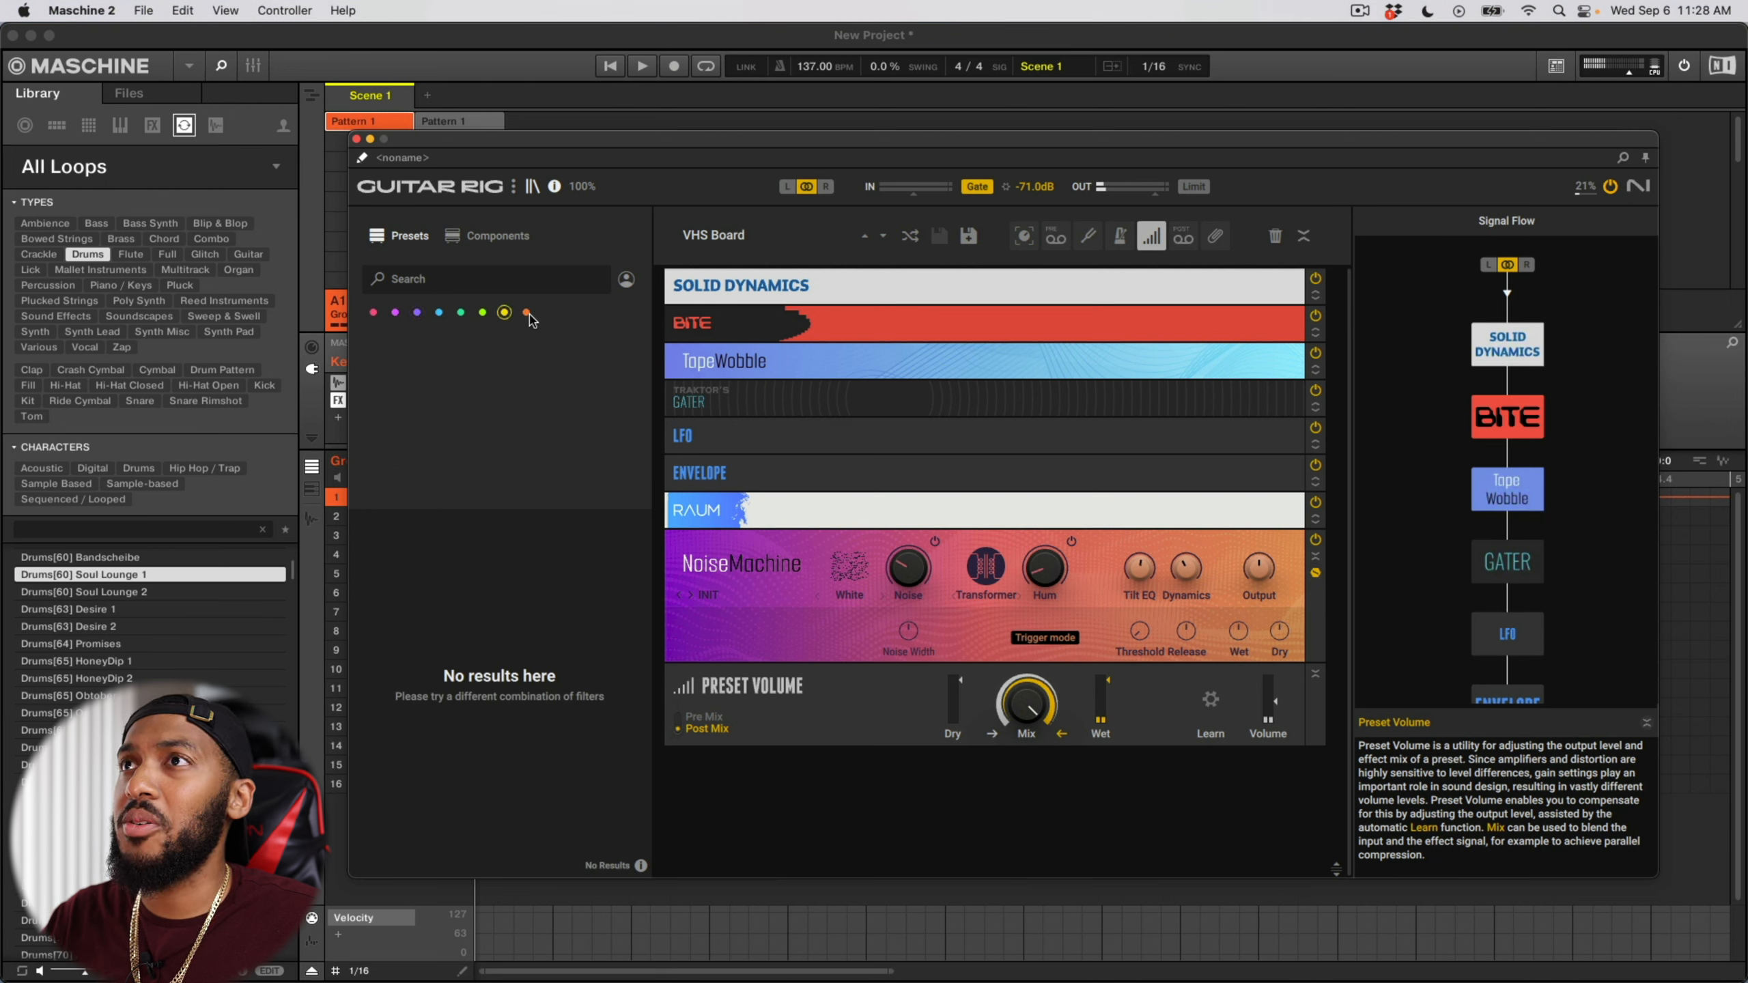
pyautogui.click(417, 313)
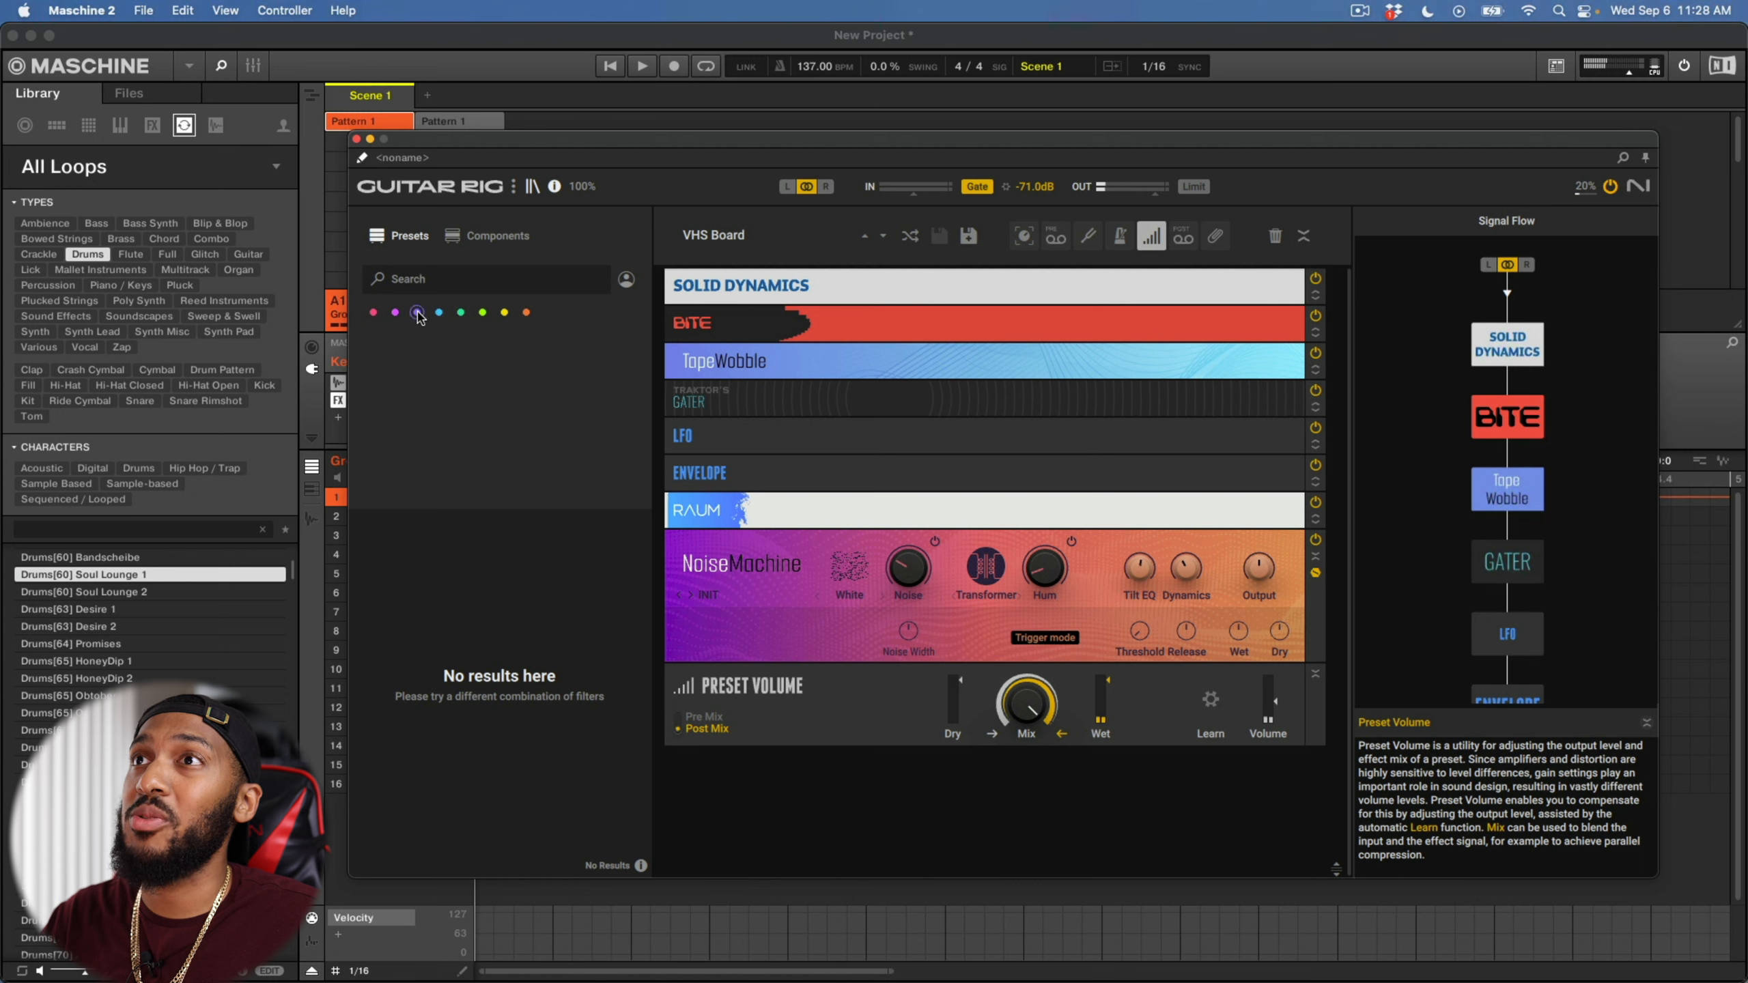
pyautogui.click(372, 315)
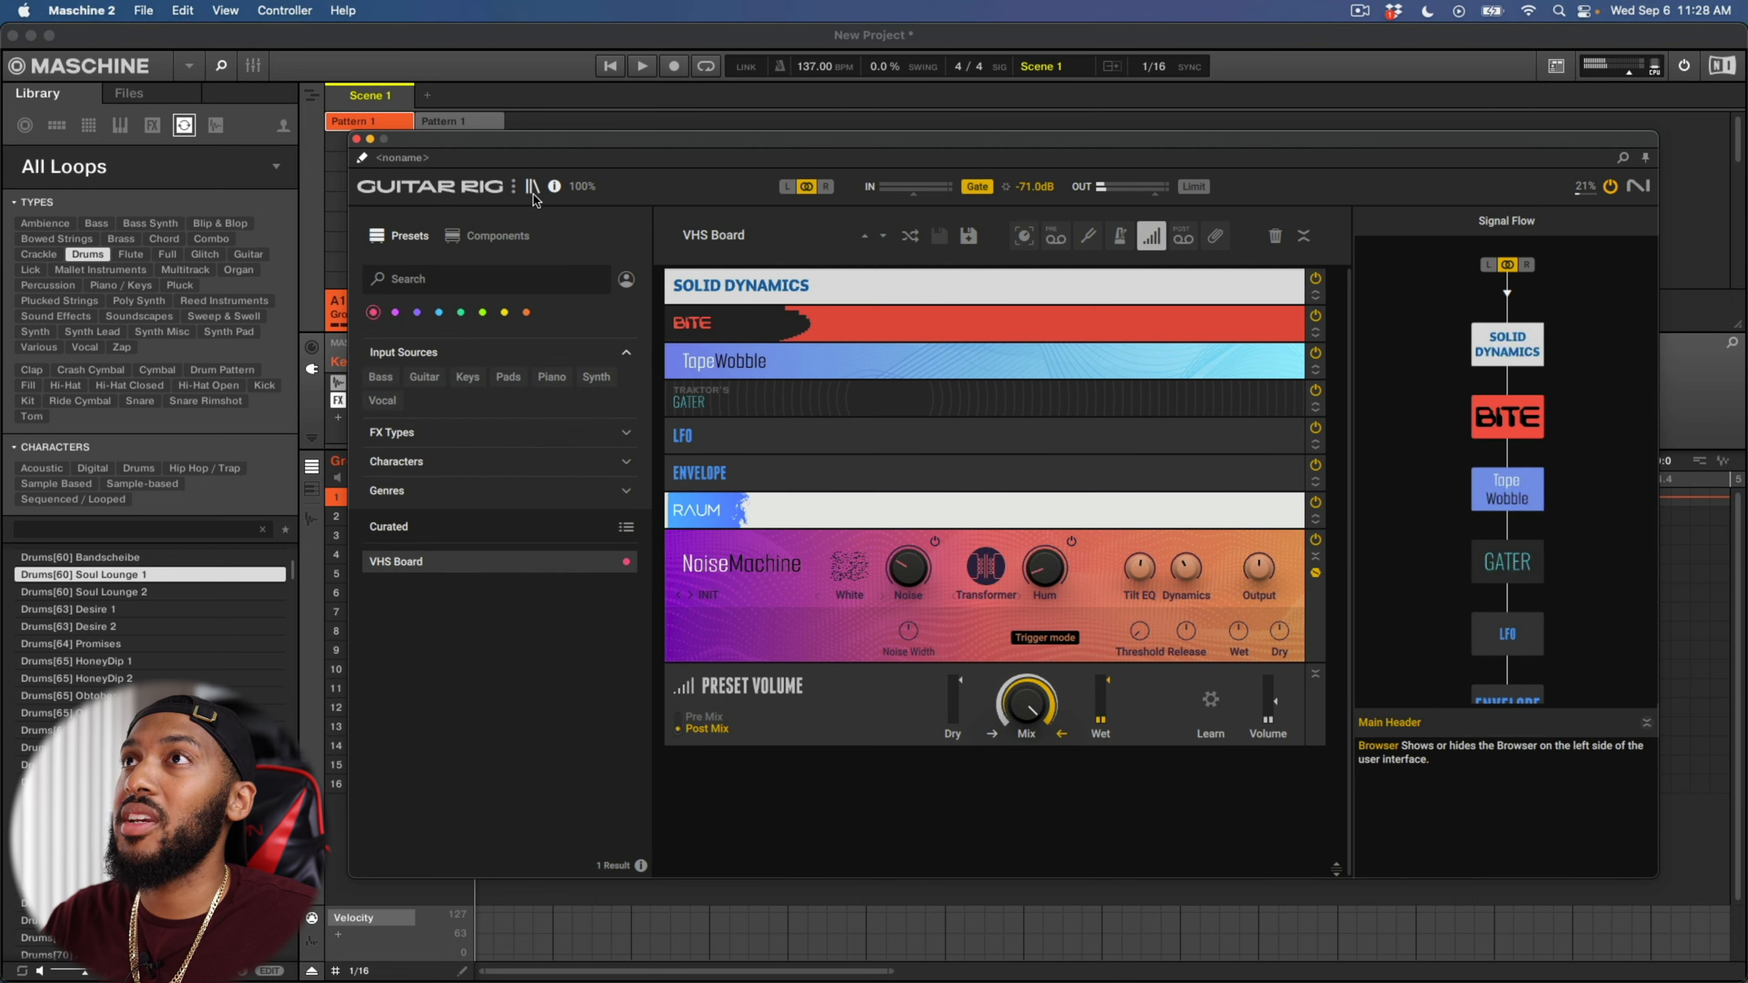
# Step: Start a new, empty rack without saving a new preset, and hide the Preset Volume tool
pyautogui.click(513, 186)
pyautogui.moveTo(528, 217)
pyautogui.click(634, 192)
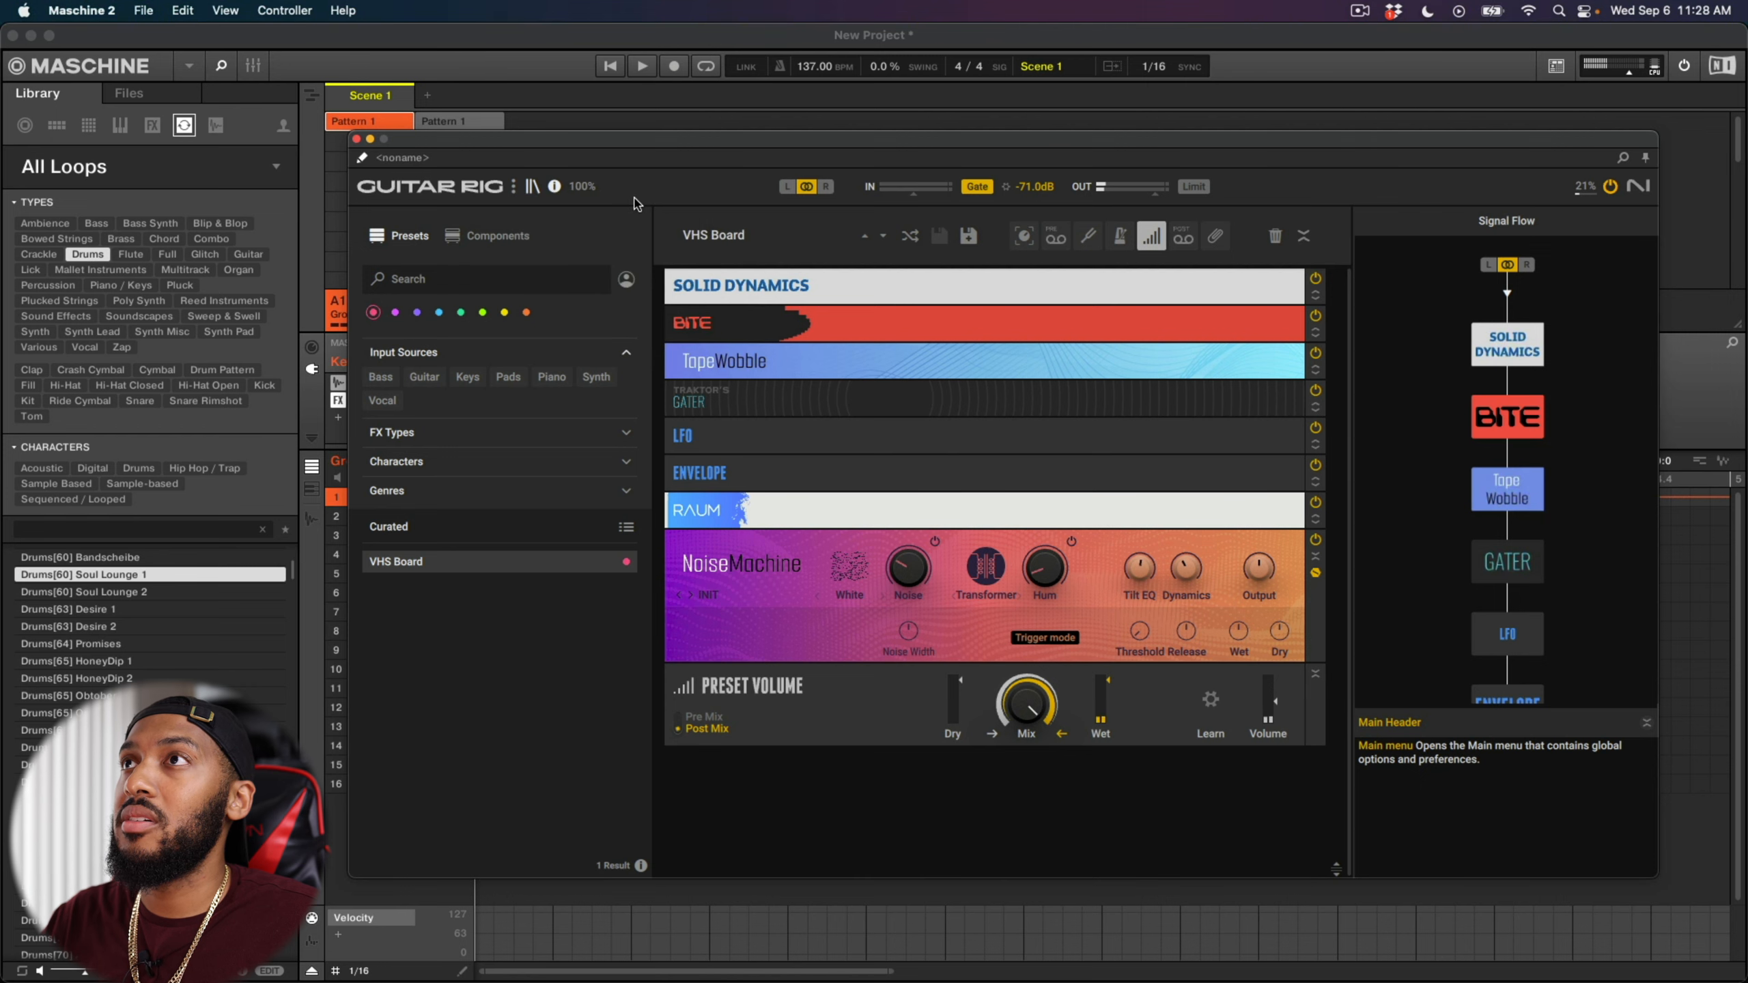
pyautogui.click(514, 187)
pyautogui.click(600, 314)
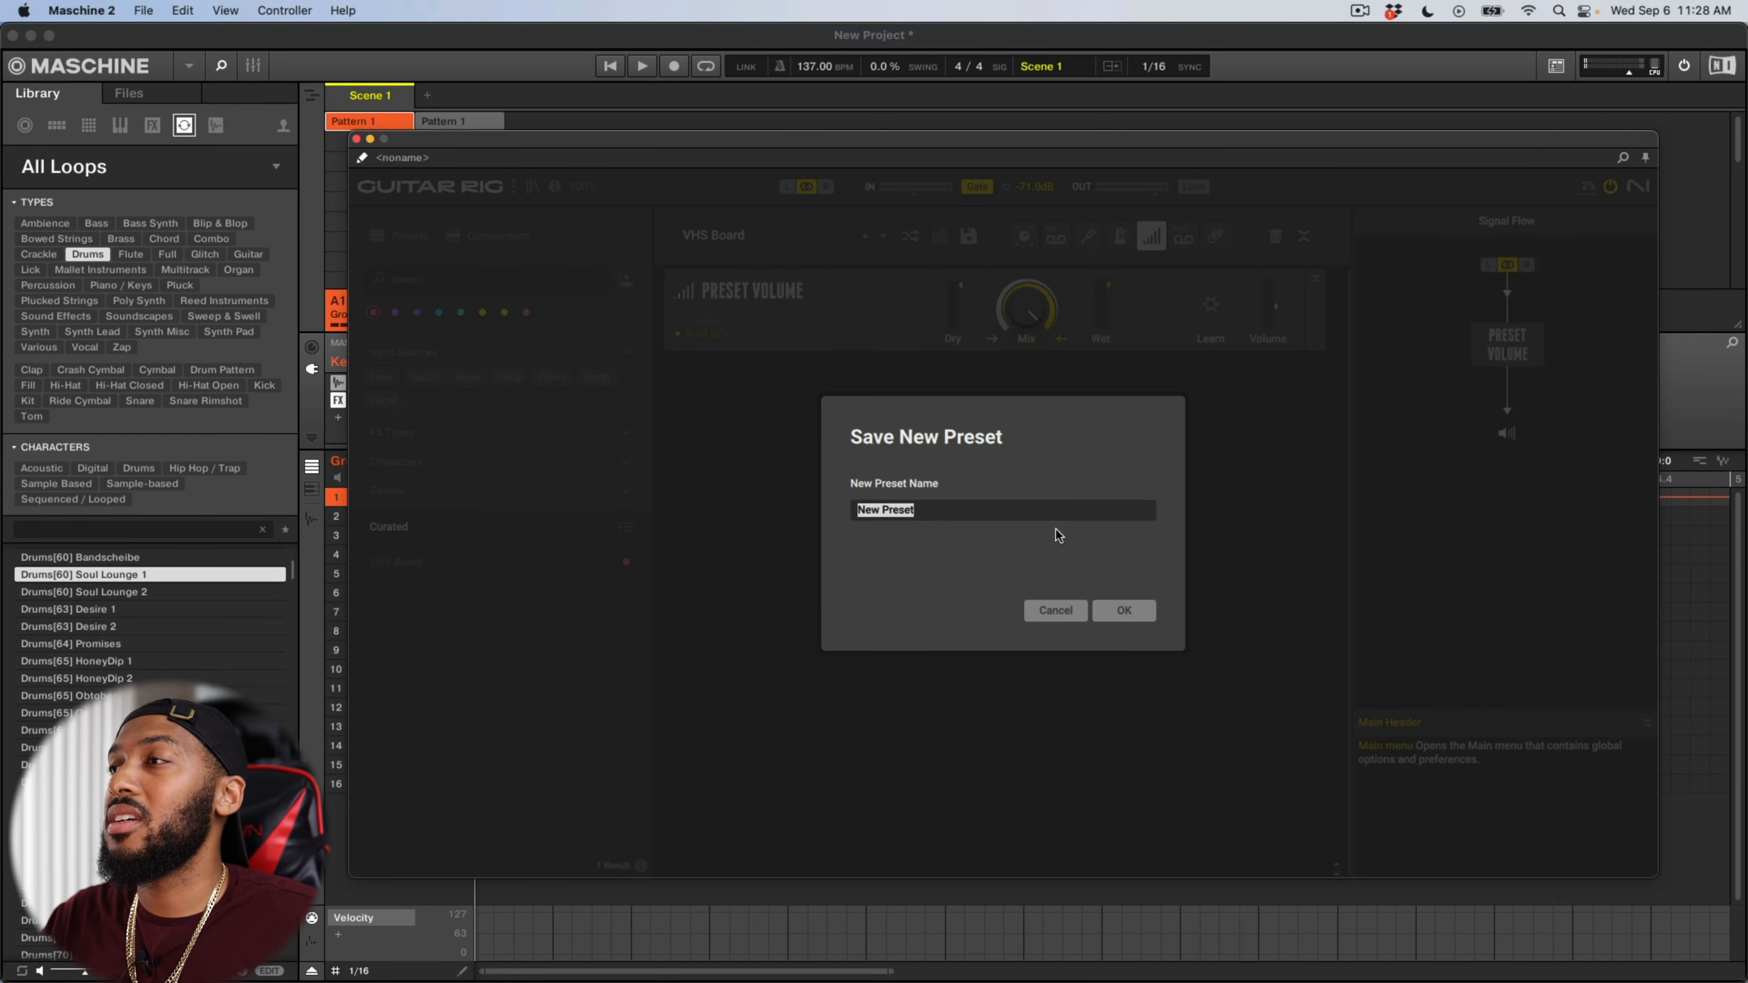
pyautogui.click(1070, 605)
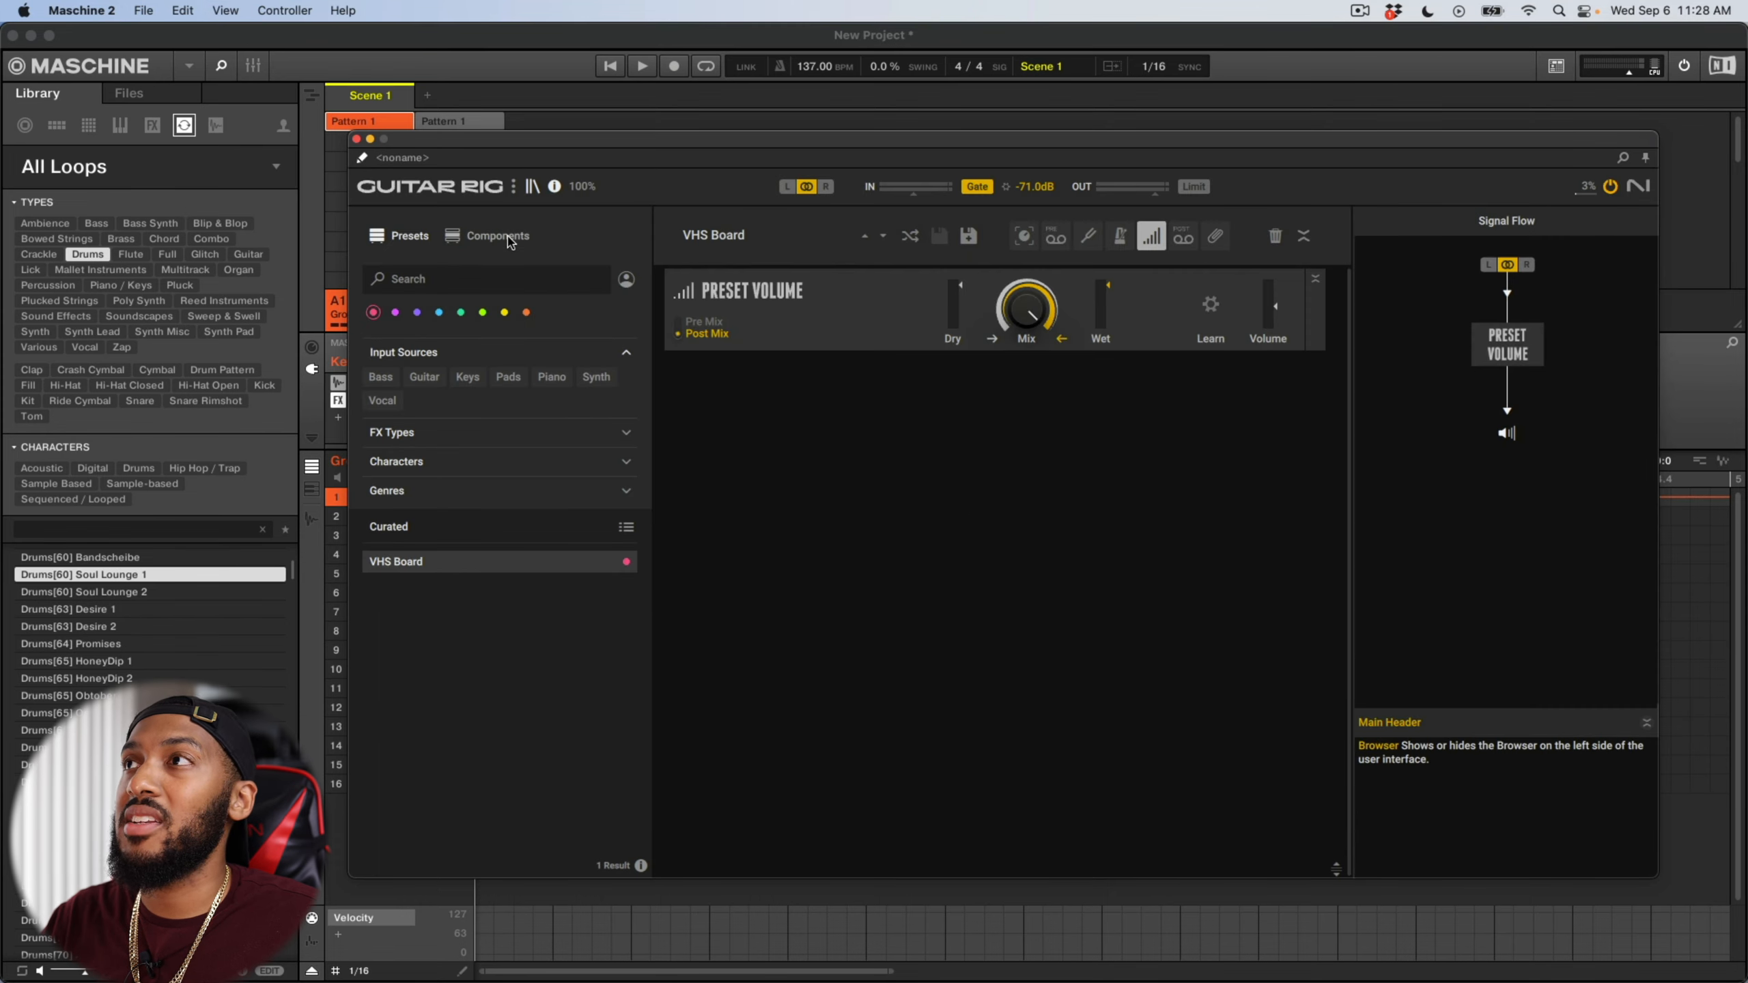
pyautogui.click(1151, 236)
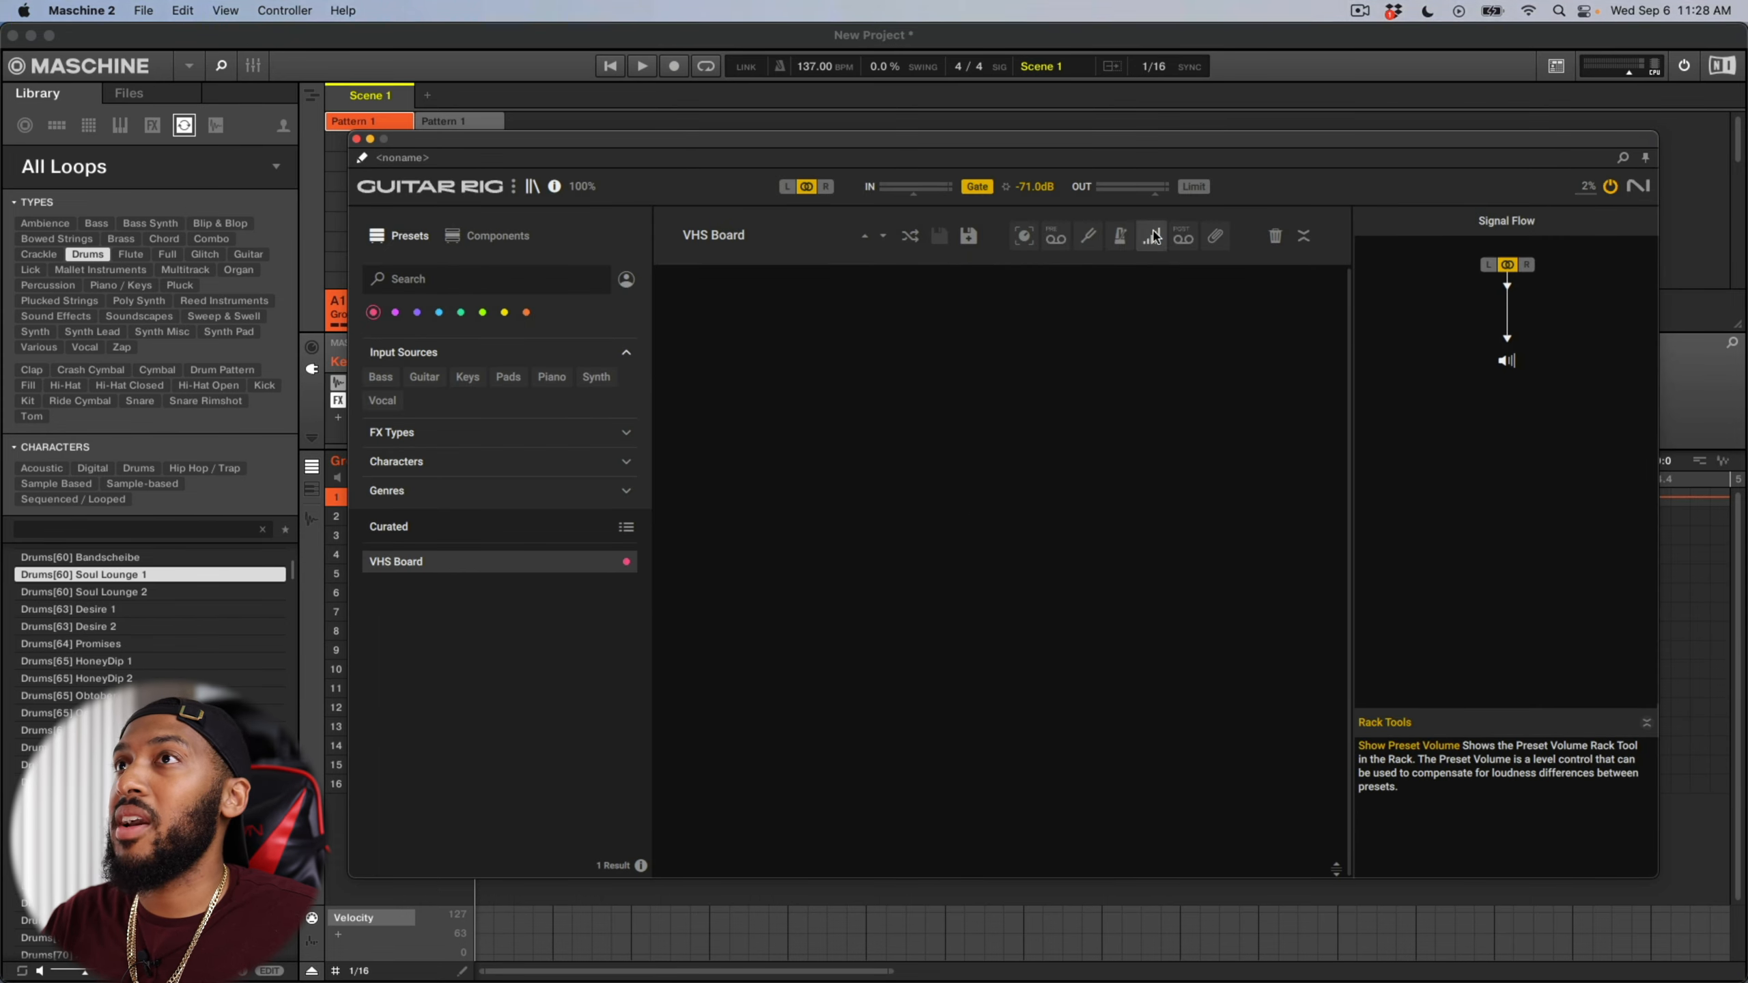
# Step: Browse the Guitar Rig components, start playback, and add the Kolor module to the empty rack
pyautogui.click(497, 237)
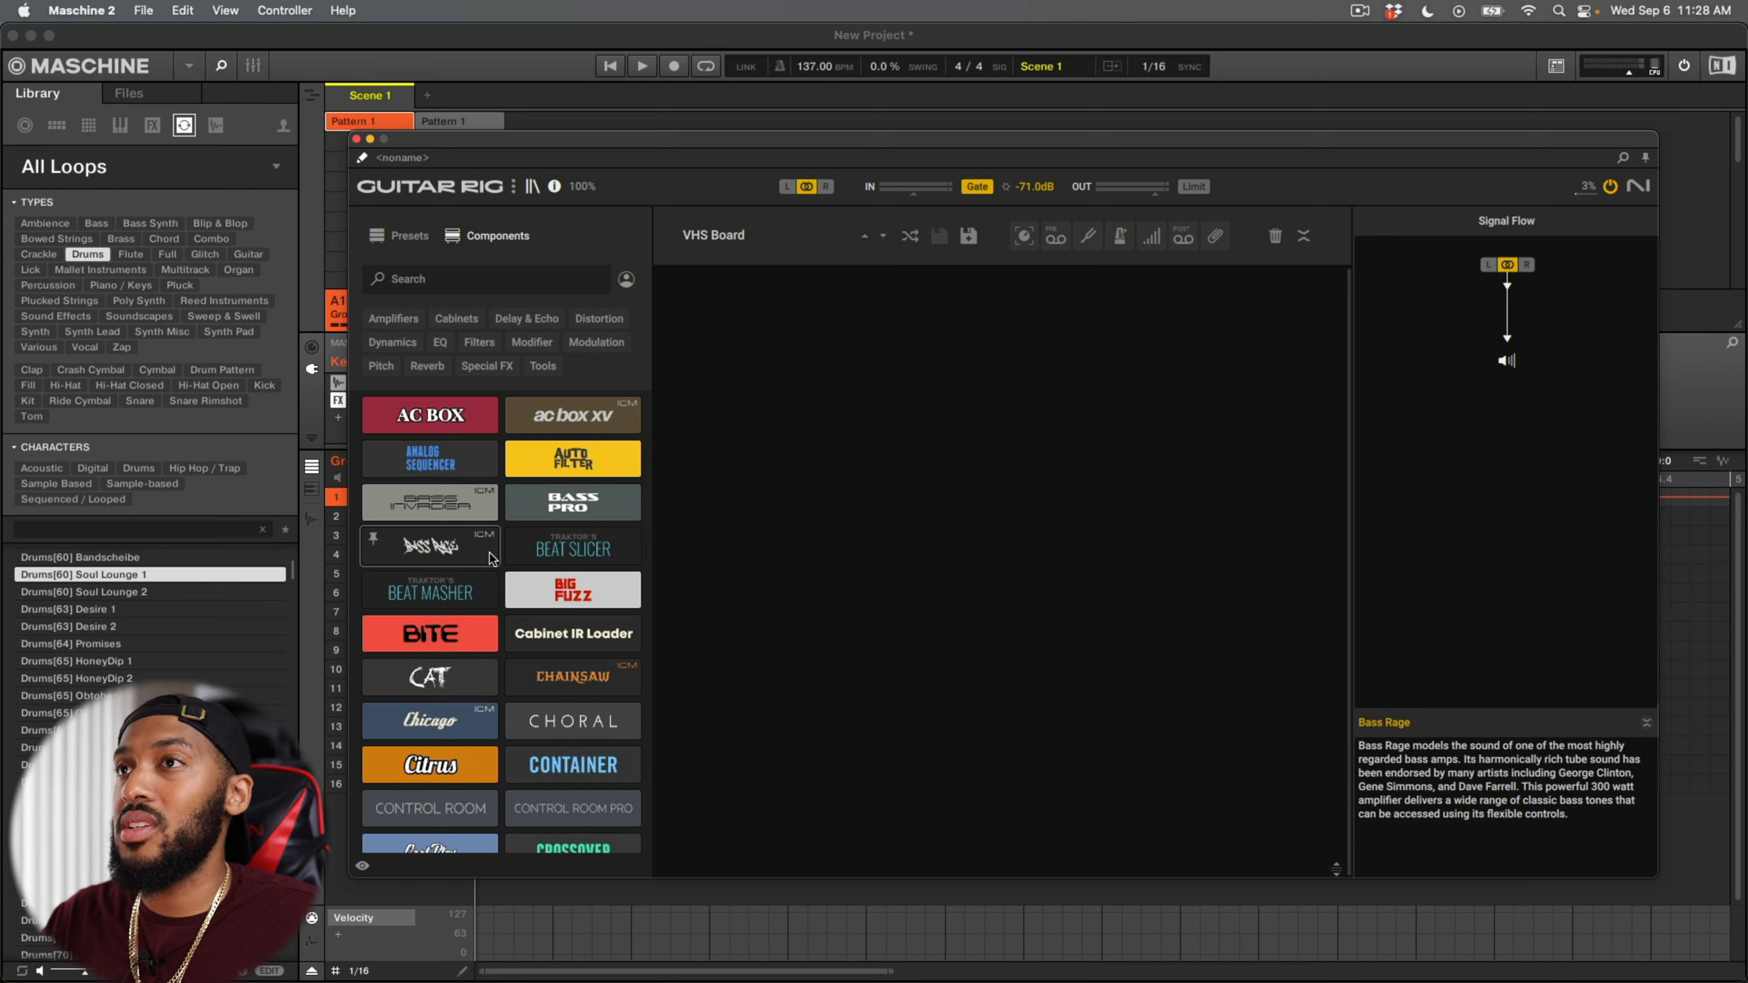
pyautogui.scroll(-15, 490, 556)
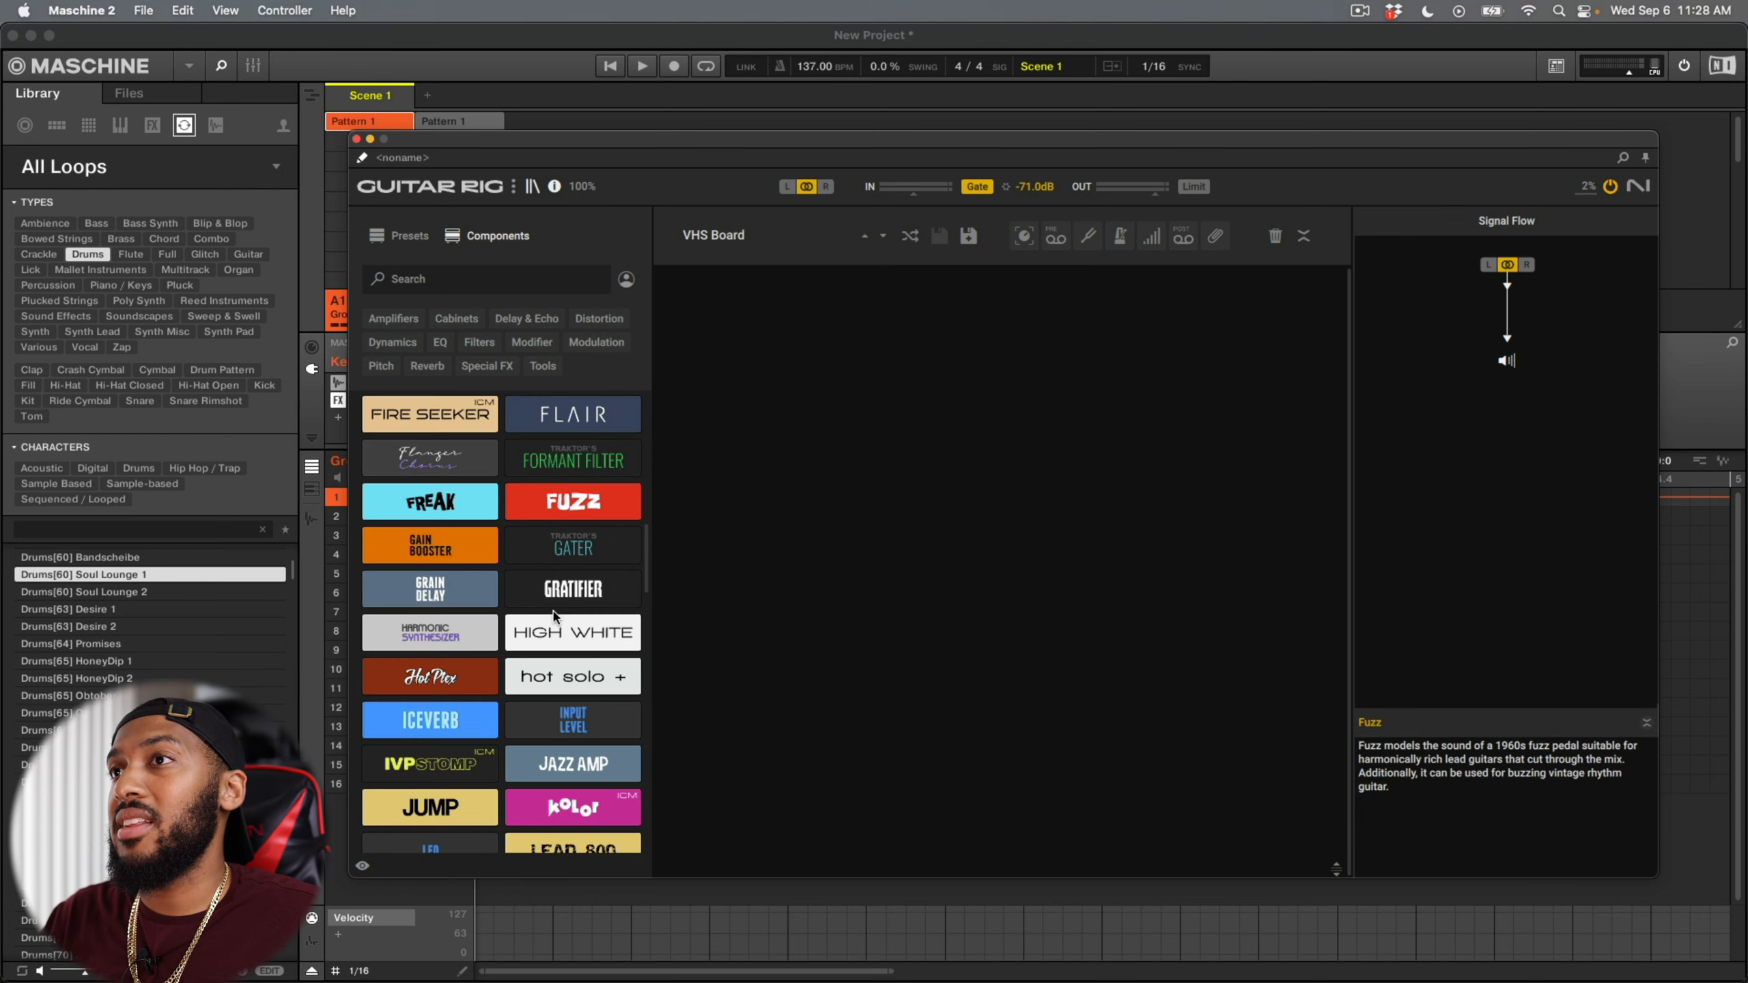
pyautogui.scroll(-5, 555, 612)
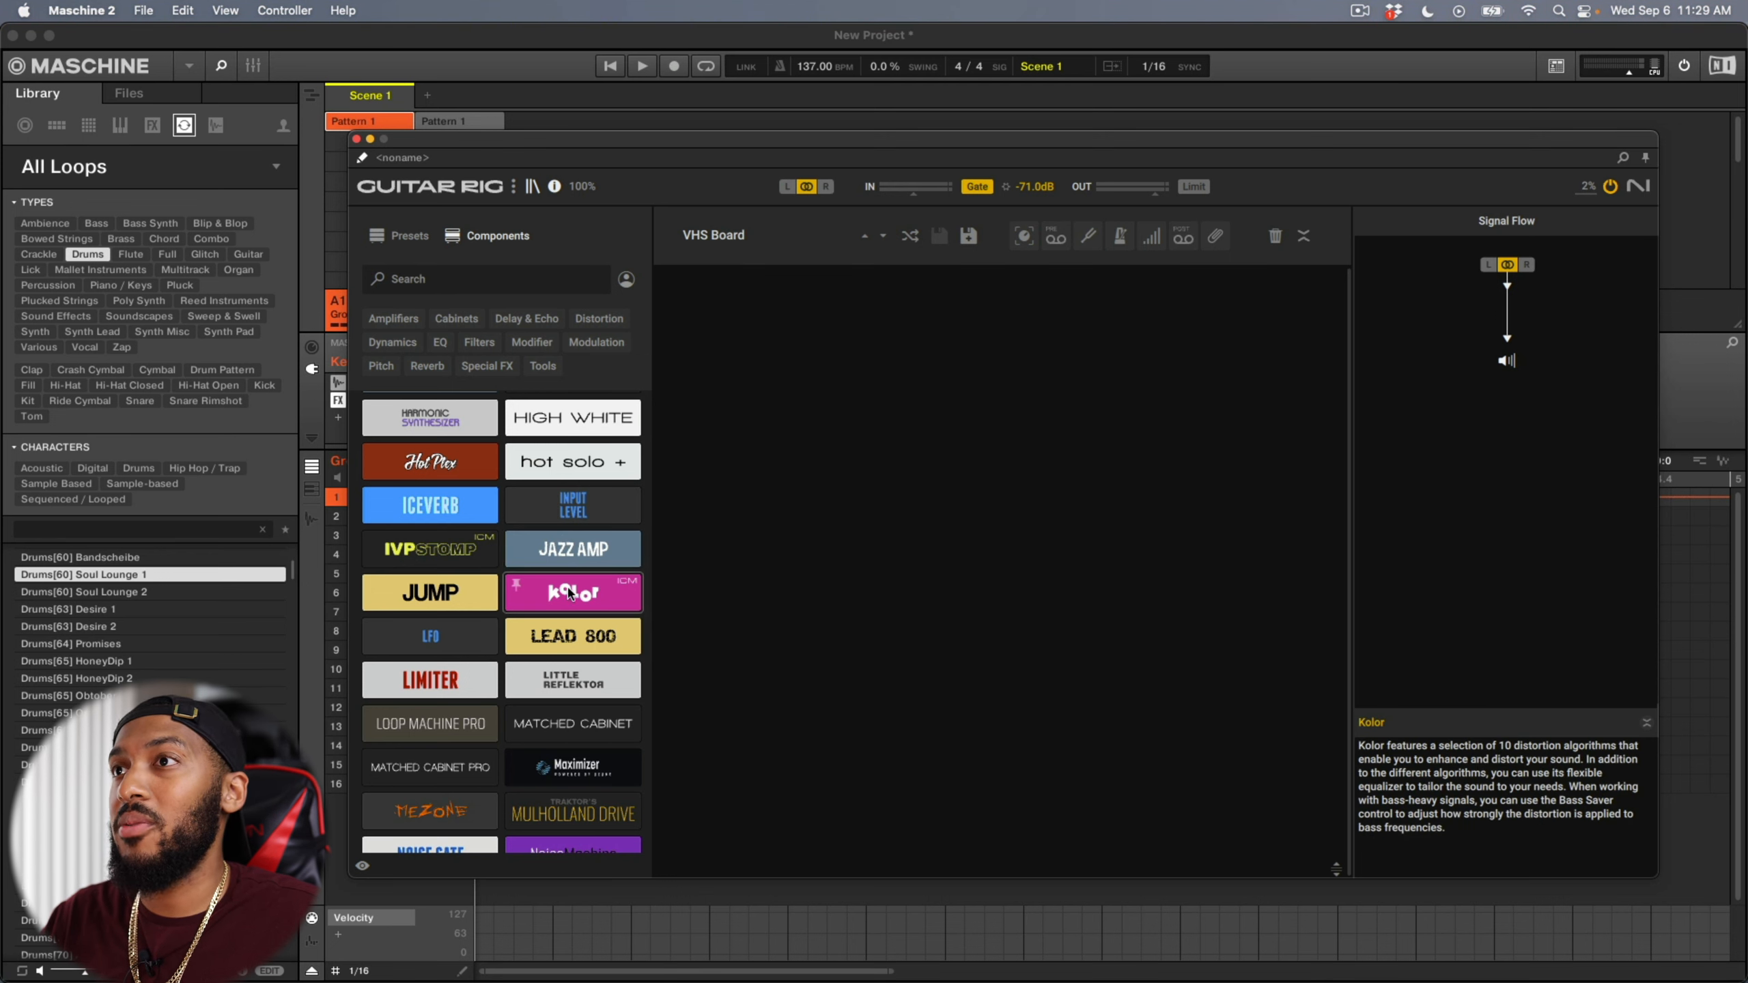
pyautogui.press('space')
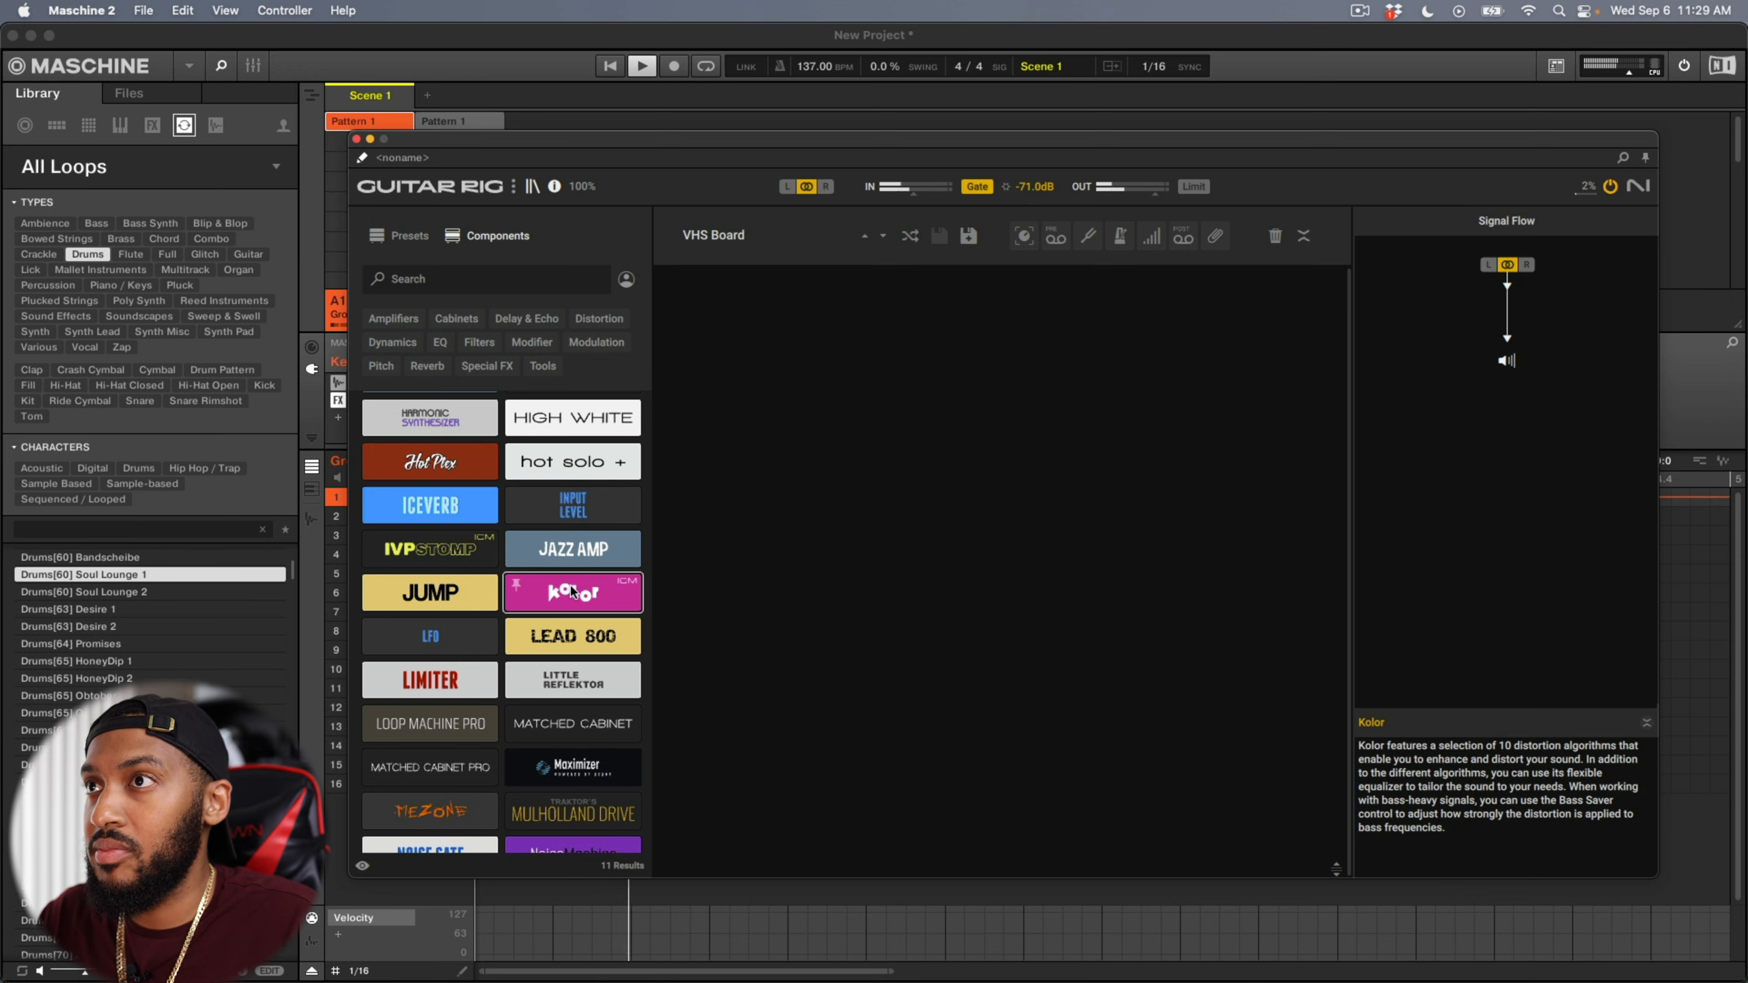
pyautogui.moveTo(571, 588); pyautogui.dragTo(884, 352)
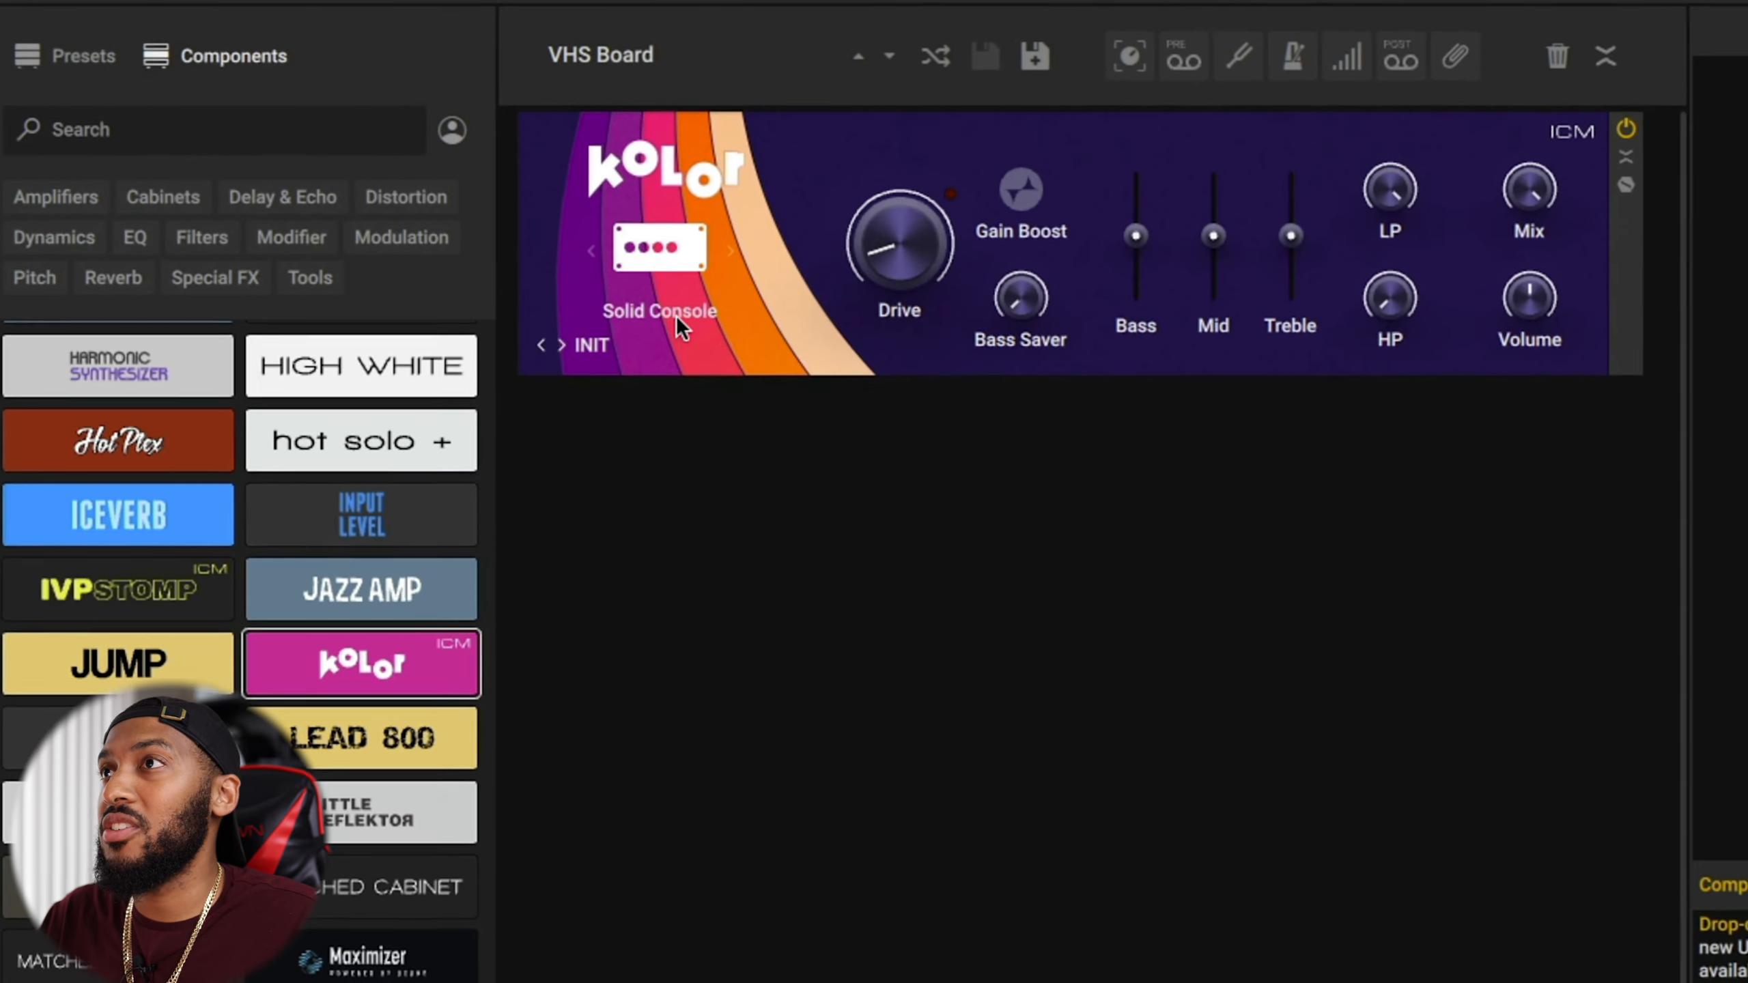
# Step: Audition Kolor's Crunchy Phone, Analog Touch and Blow The Cone presets during playback
pyautogui.click(590, 338)
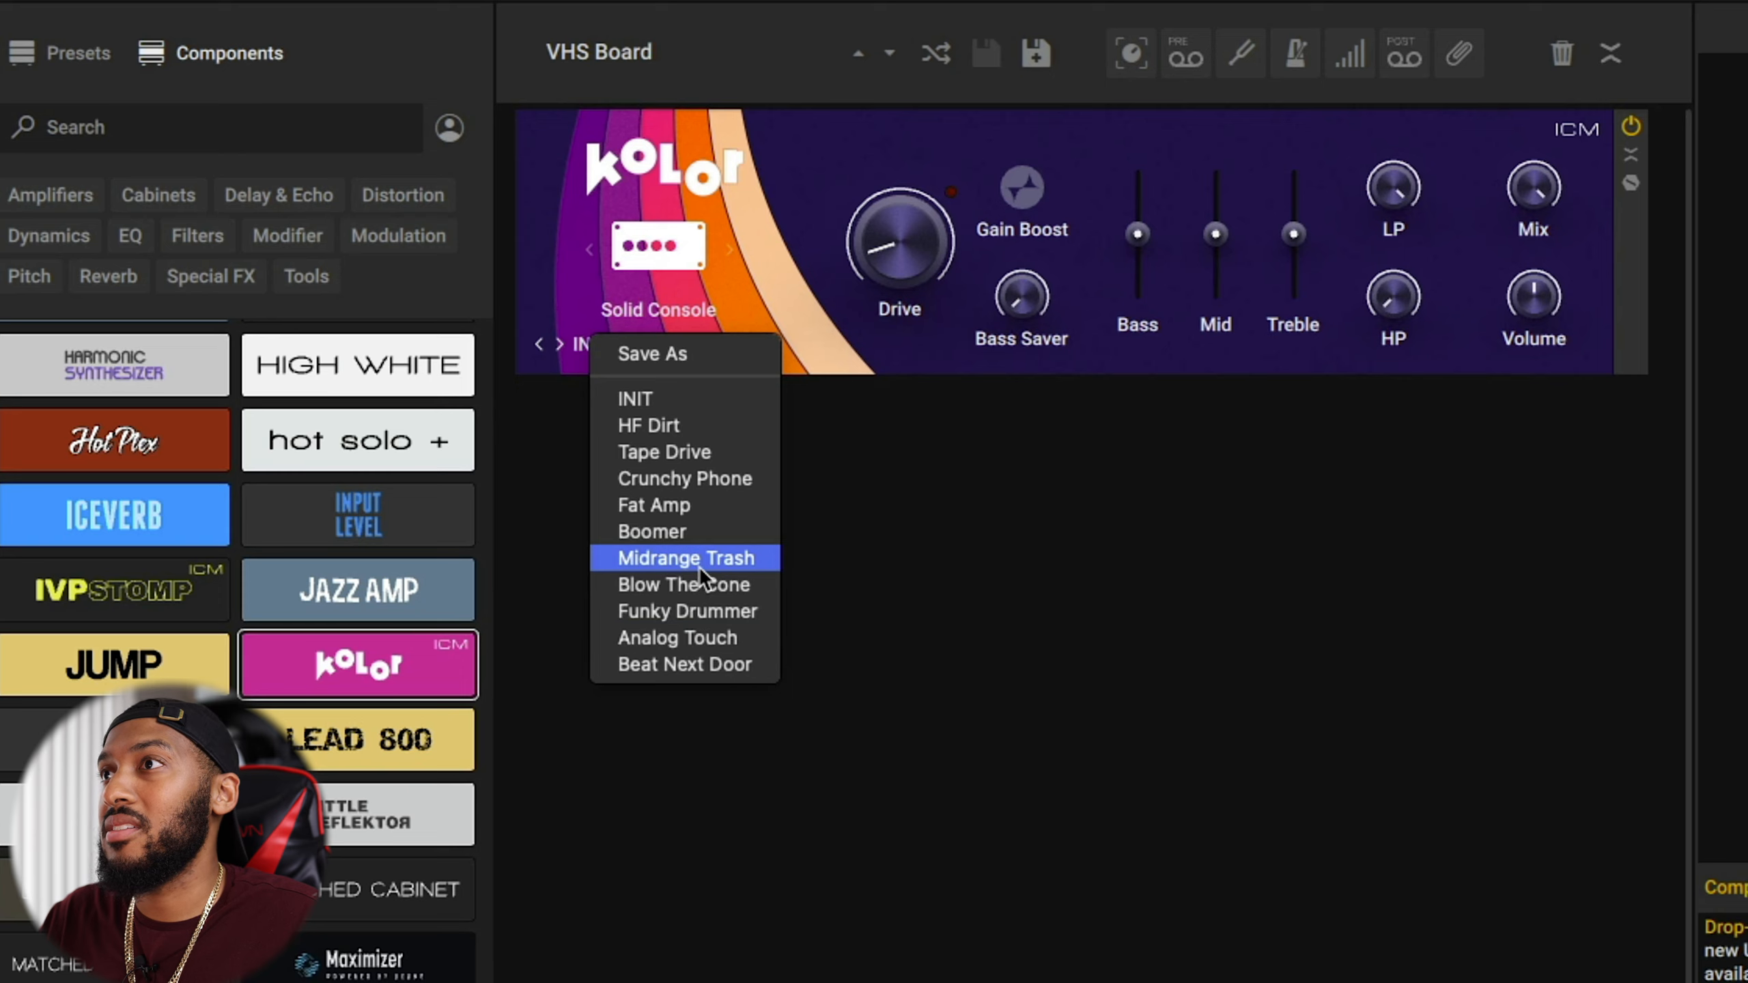
pyautogui.click(681, 478)
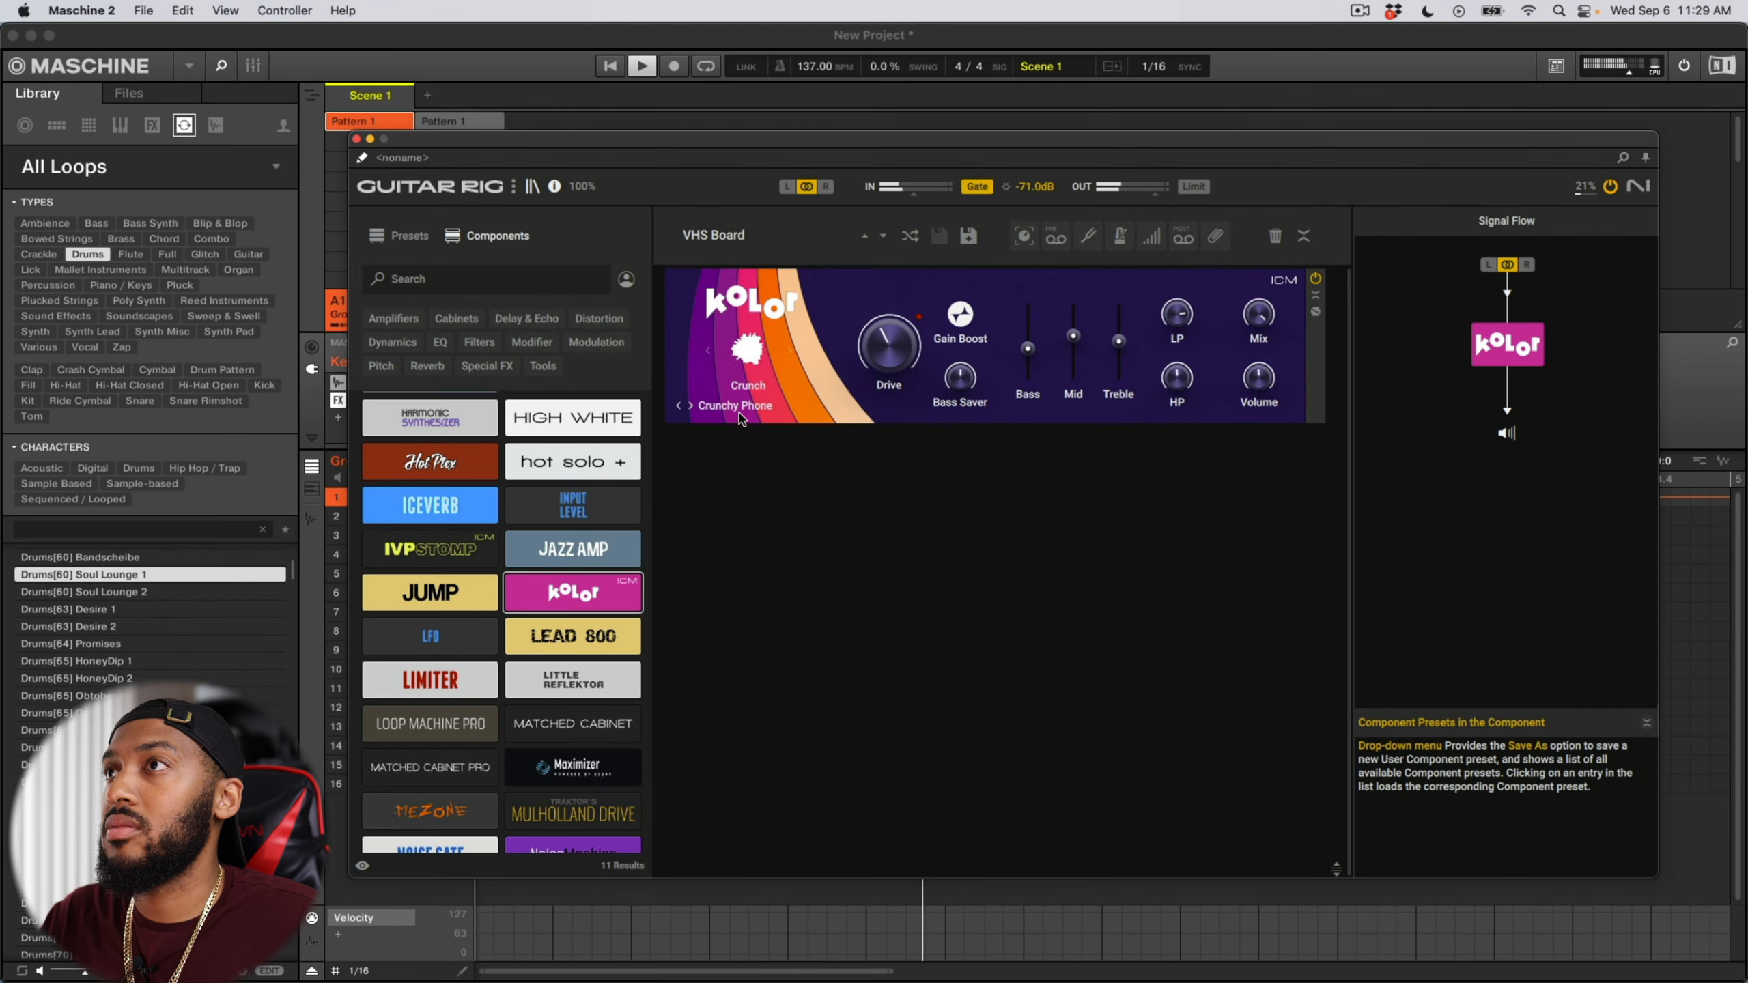
pyautogui.click(723, 399)
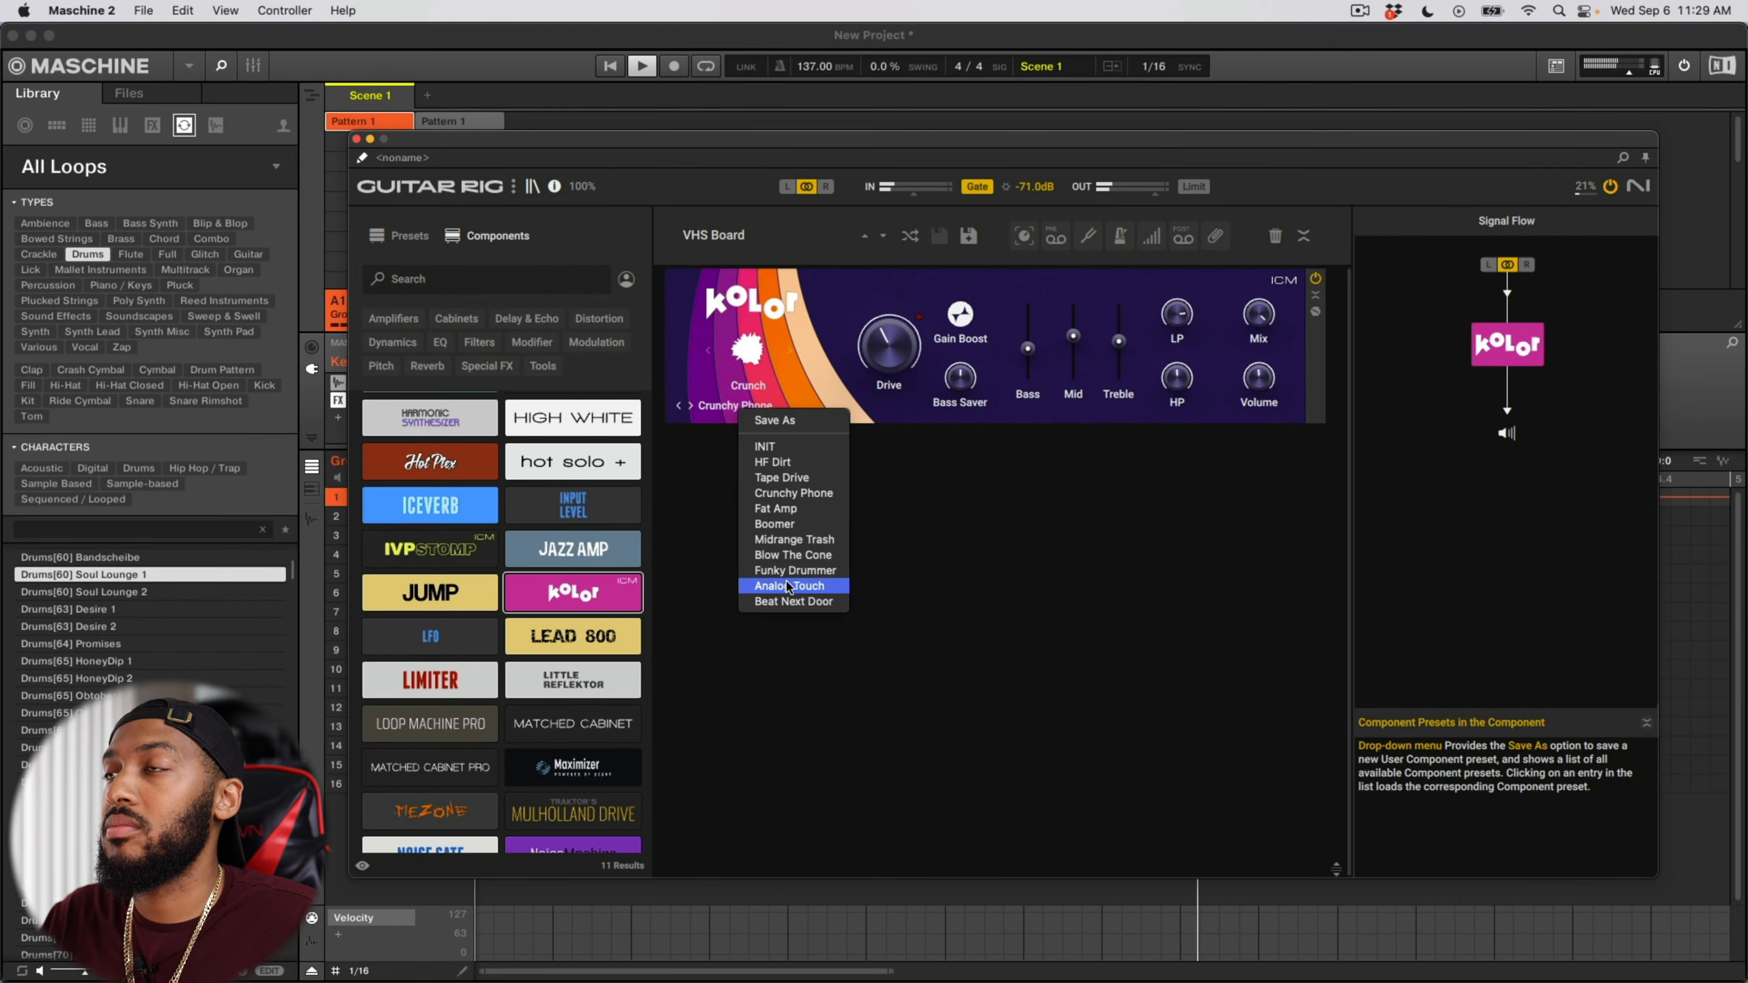
pyautogui.click(789, 586)
pyautogui.click(732, 406)
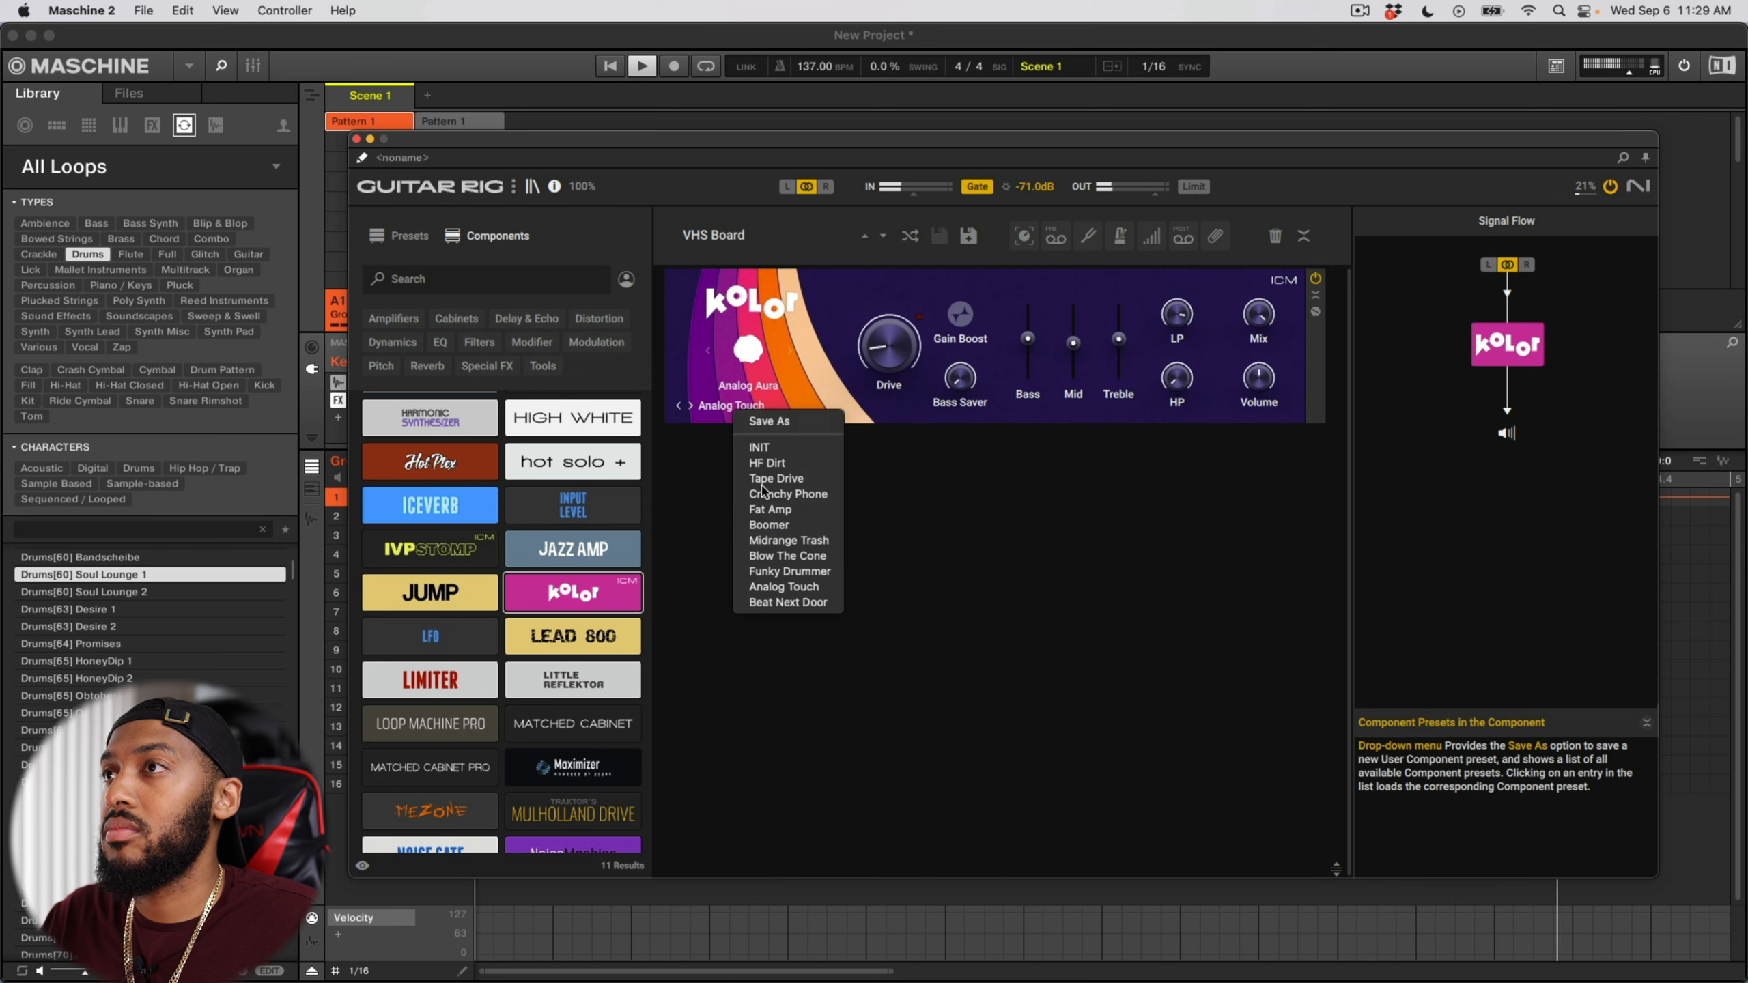
pyautogui.click(787, 556)
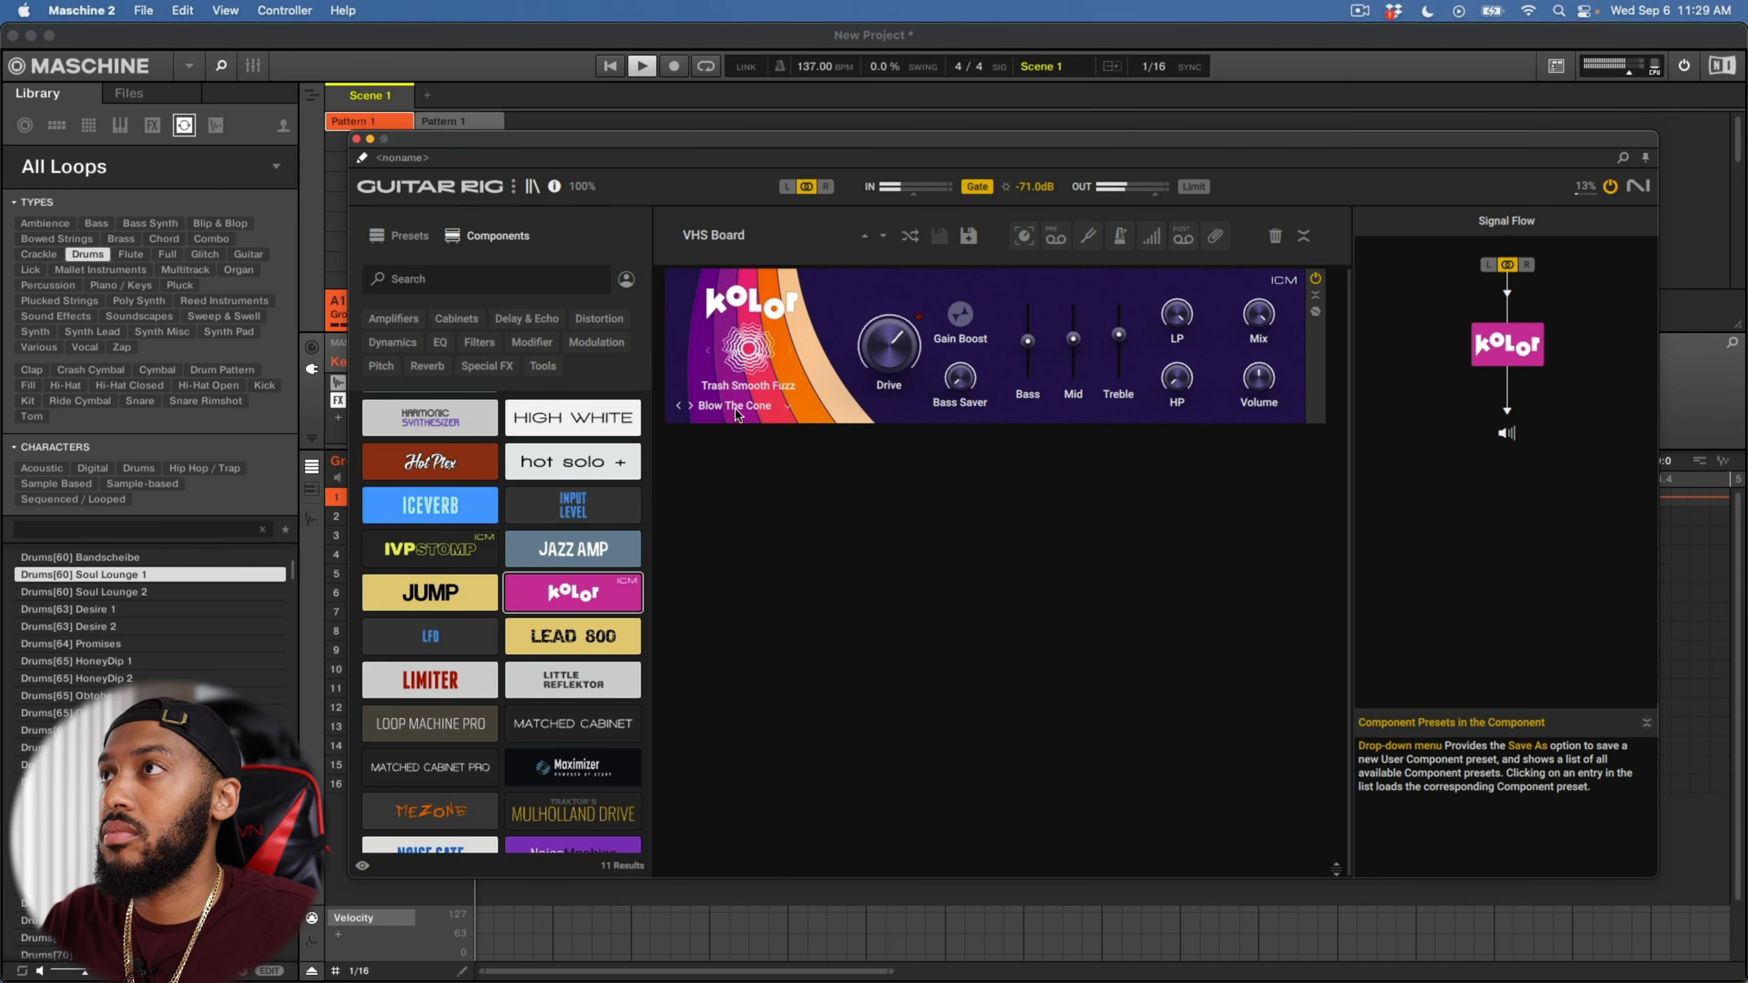
# Step: Compare Kolor's Crunchy Phone and HF Dirt presets, and return to Blow The Cone
pyautogui.click(735, 410)
pyautogui.click(775, 493)
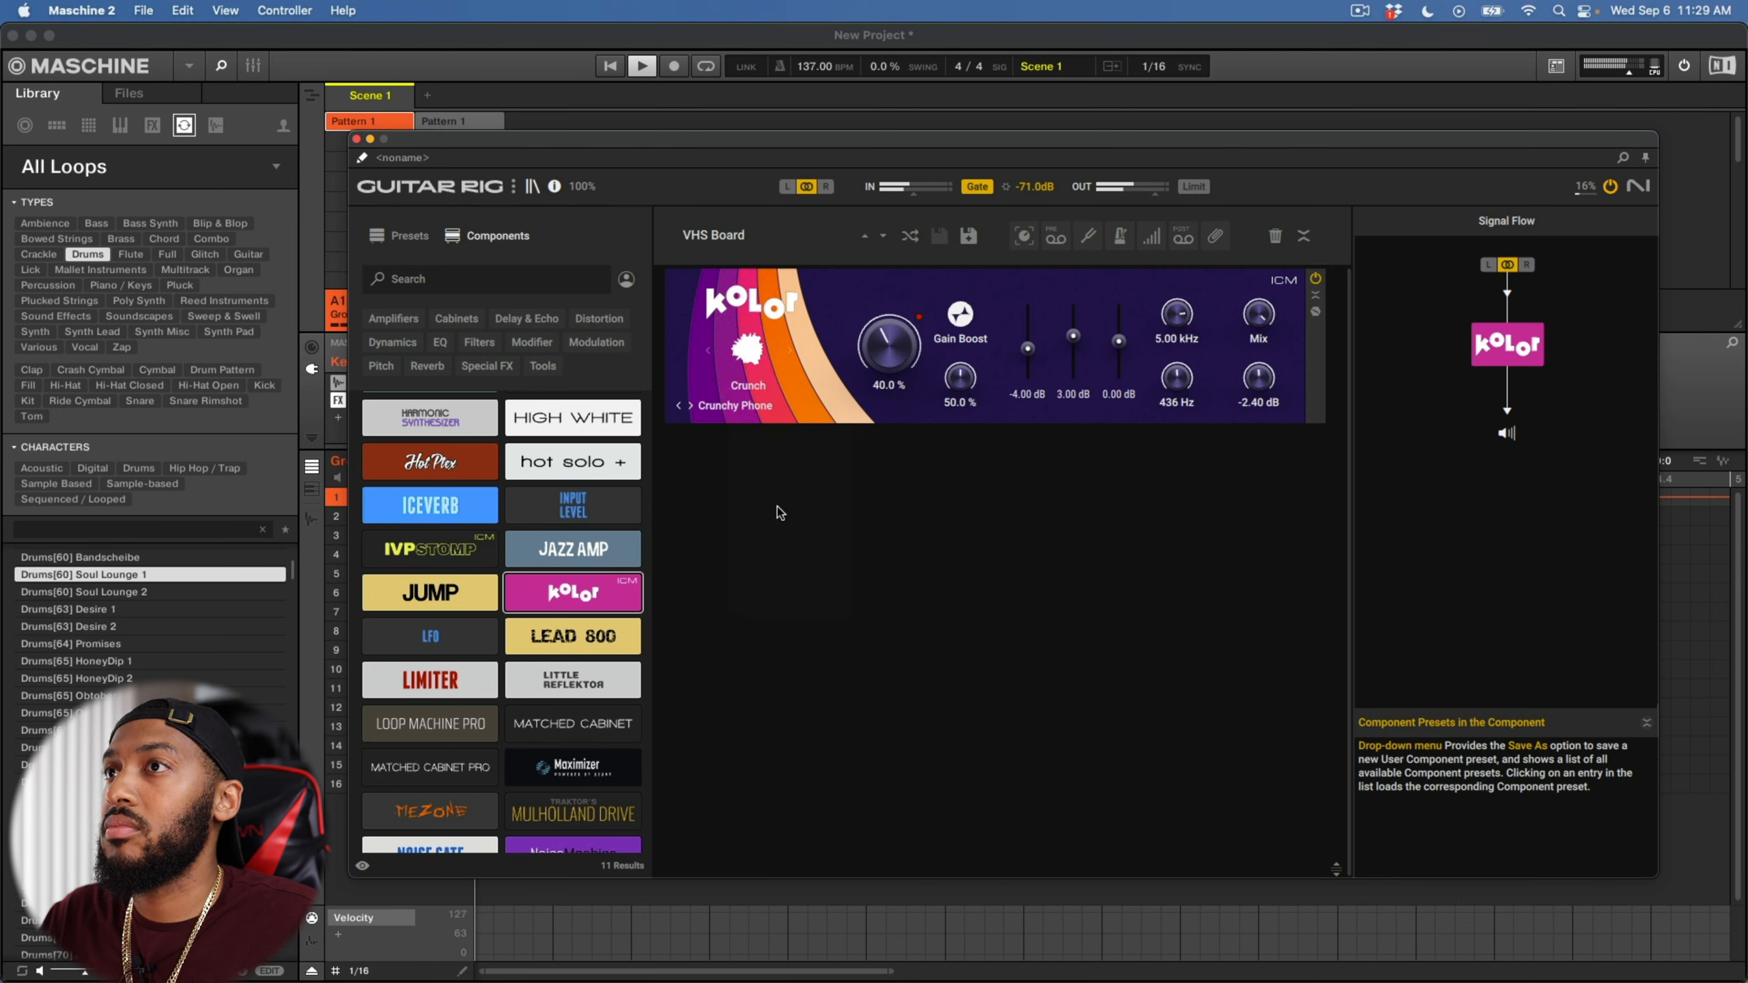
pyautogui.click(732, 406)
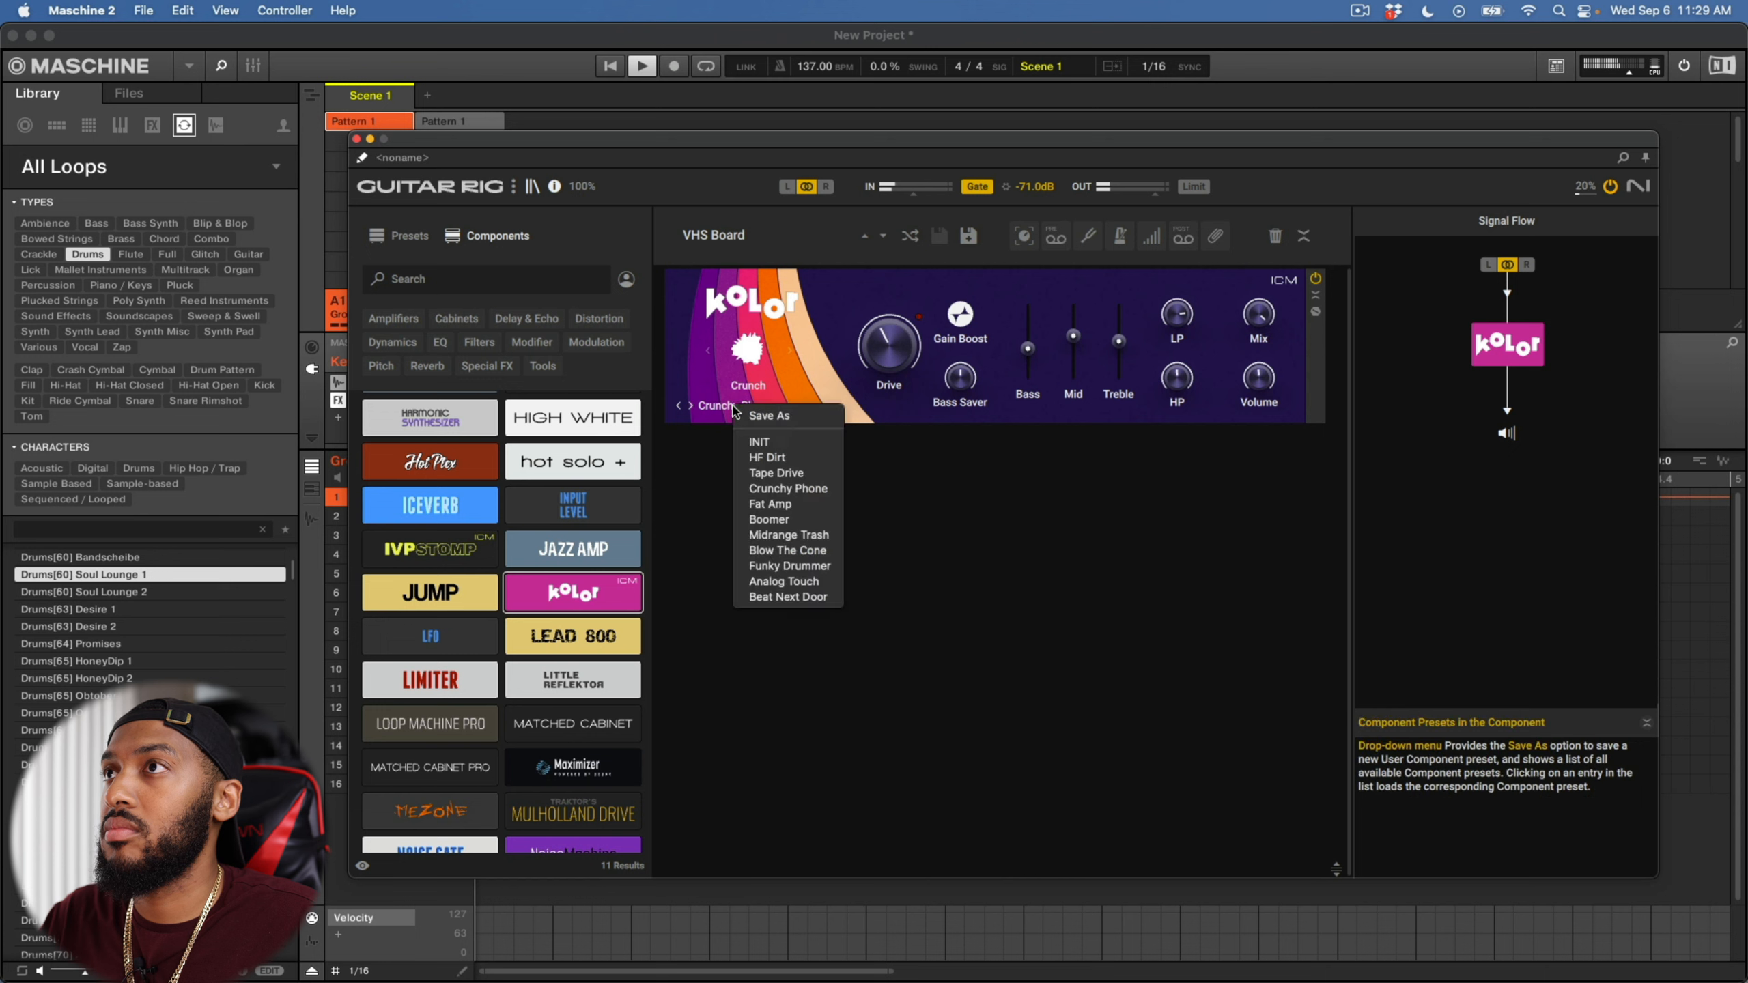
pyautogui.click(767, 459)
pyautogui.click(726, 408)
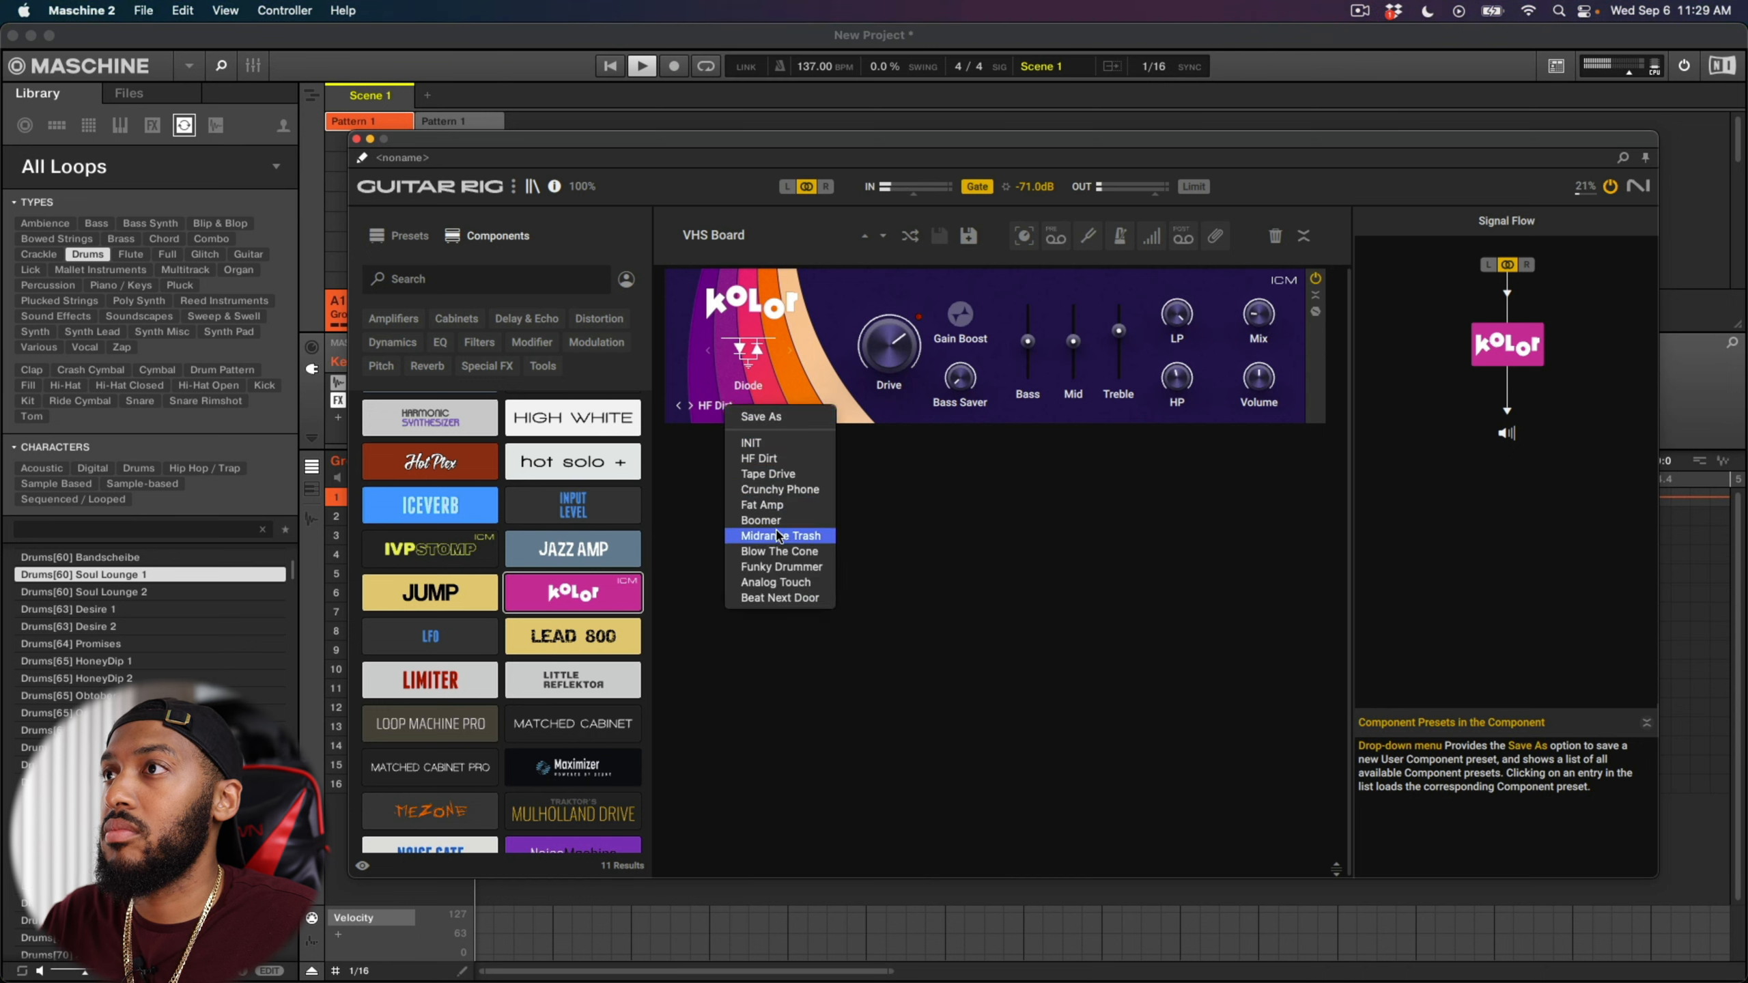
pyautogui.click(778, 551)
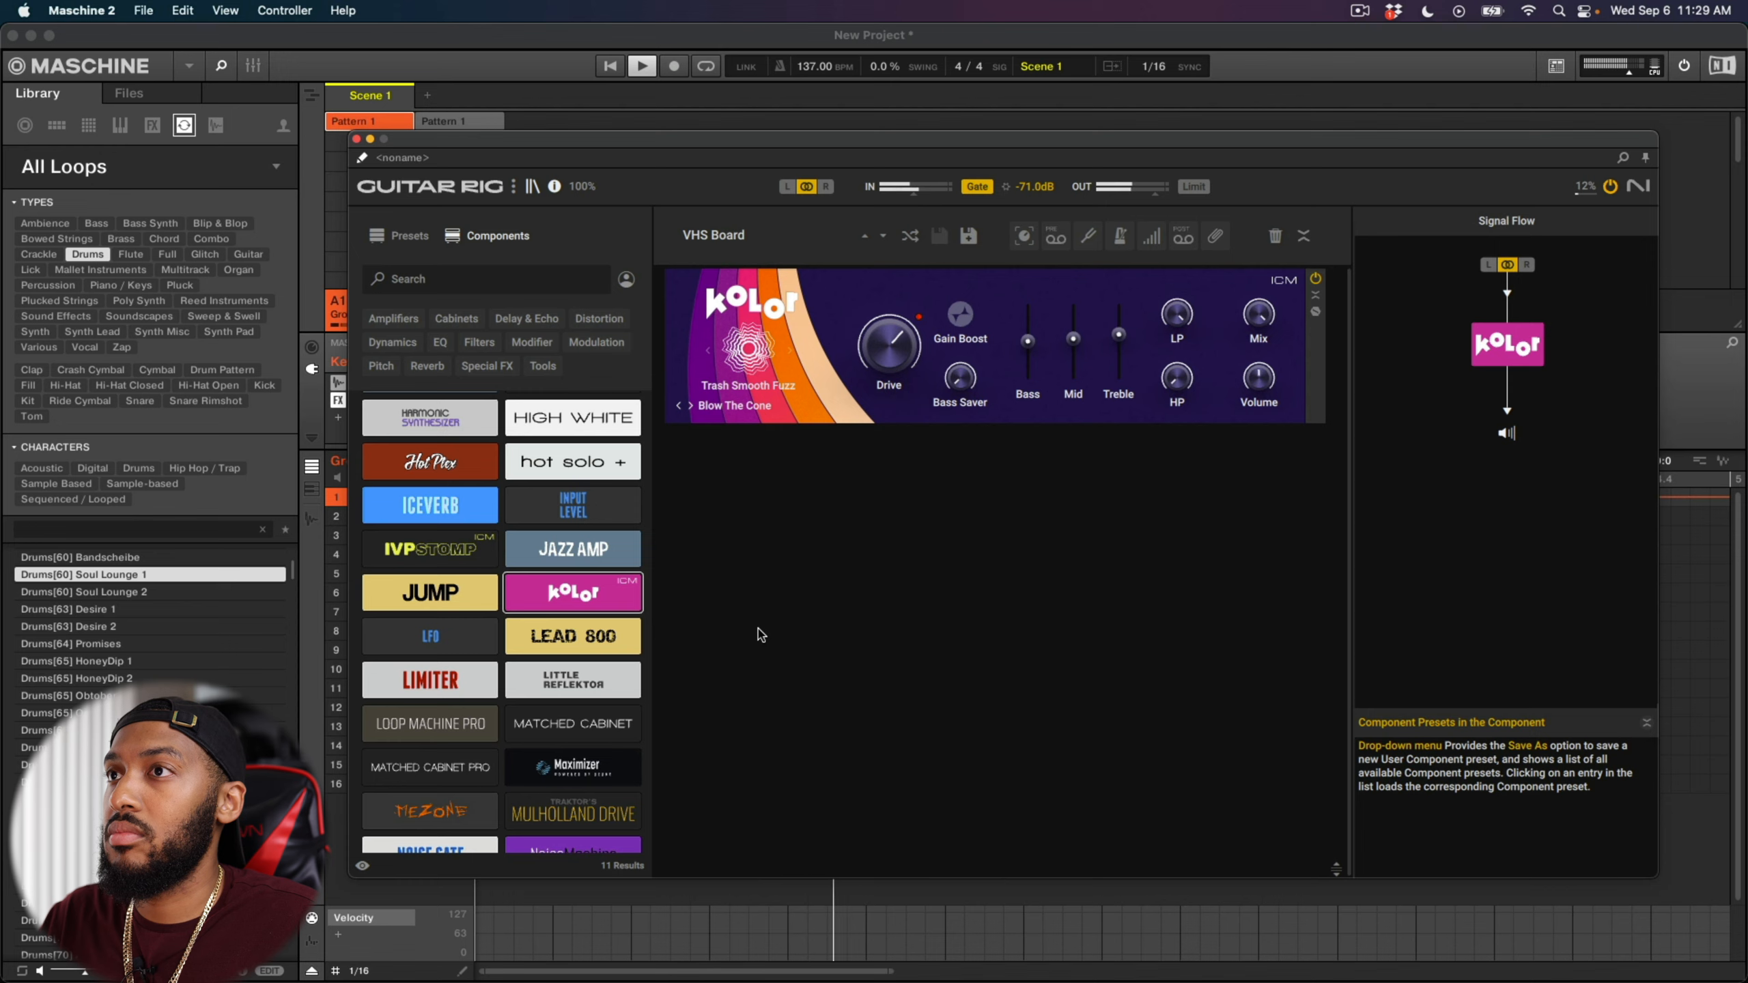
# Step: Add the Chainsaw module below Kolor and load its Dark Force preset
pyautogui.scroll(5, 655, 544)
pyautogui.scroll(10, 659, 512)
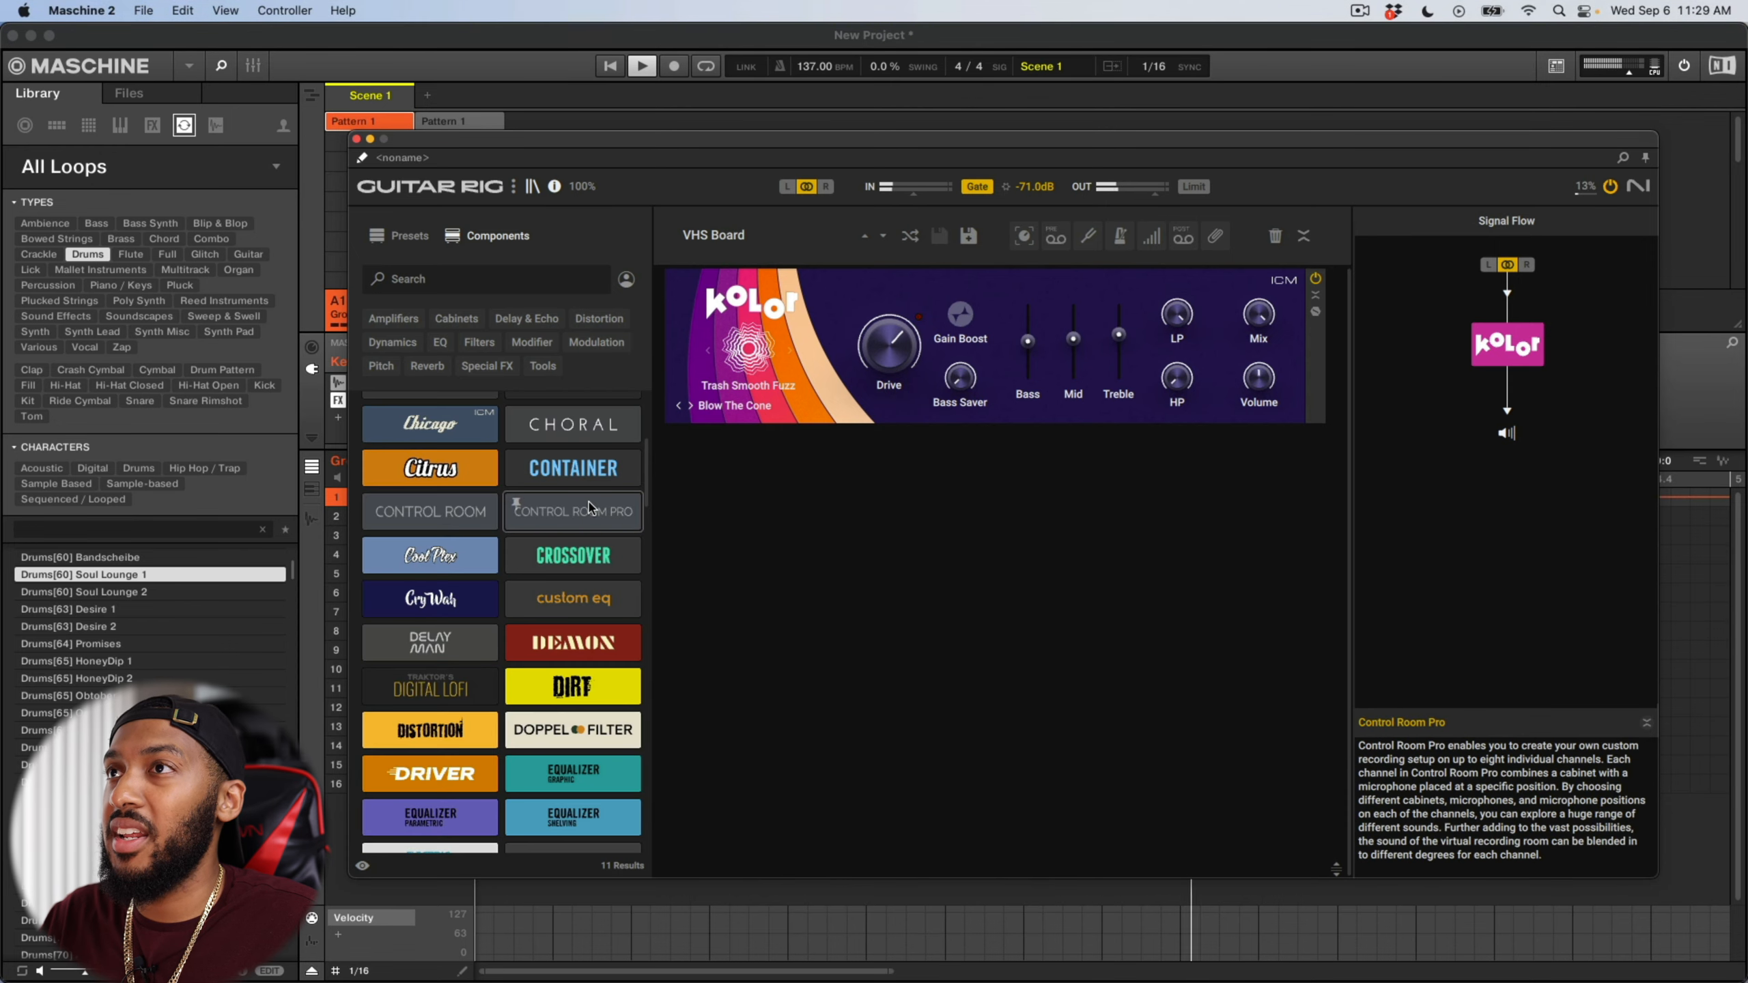
pyautogui.moveTo(579, 615); pyautogui.dragTo(805, 490)
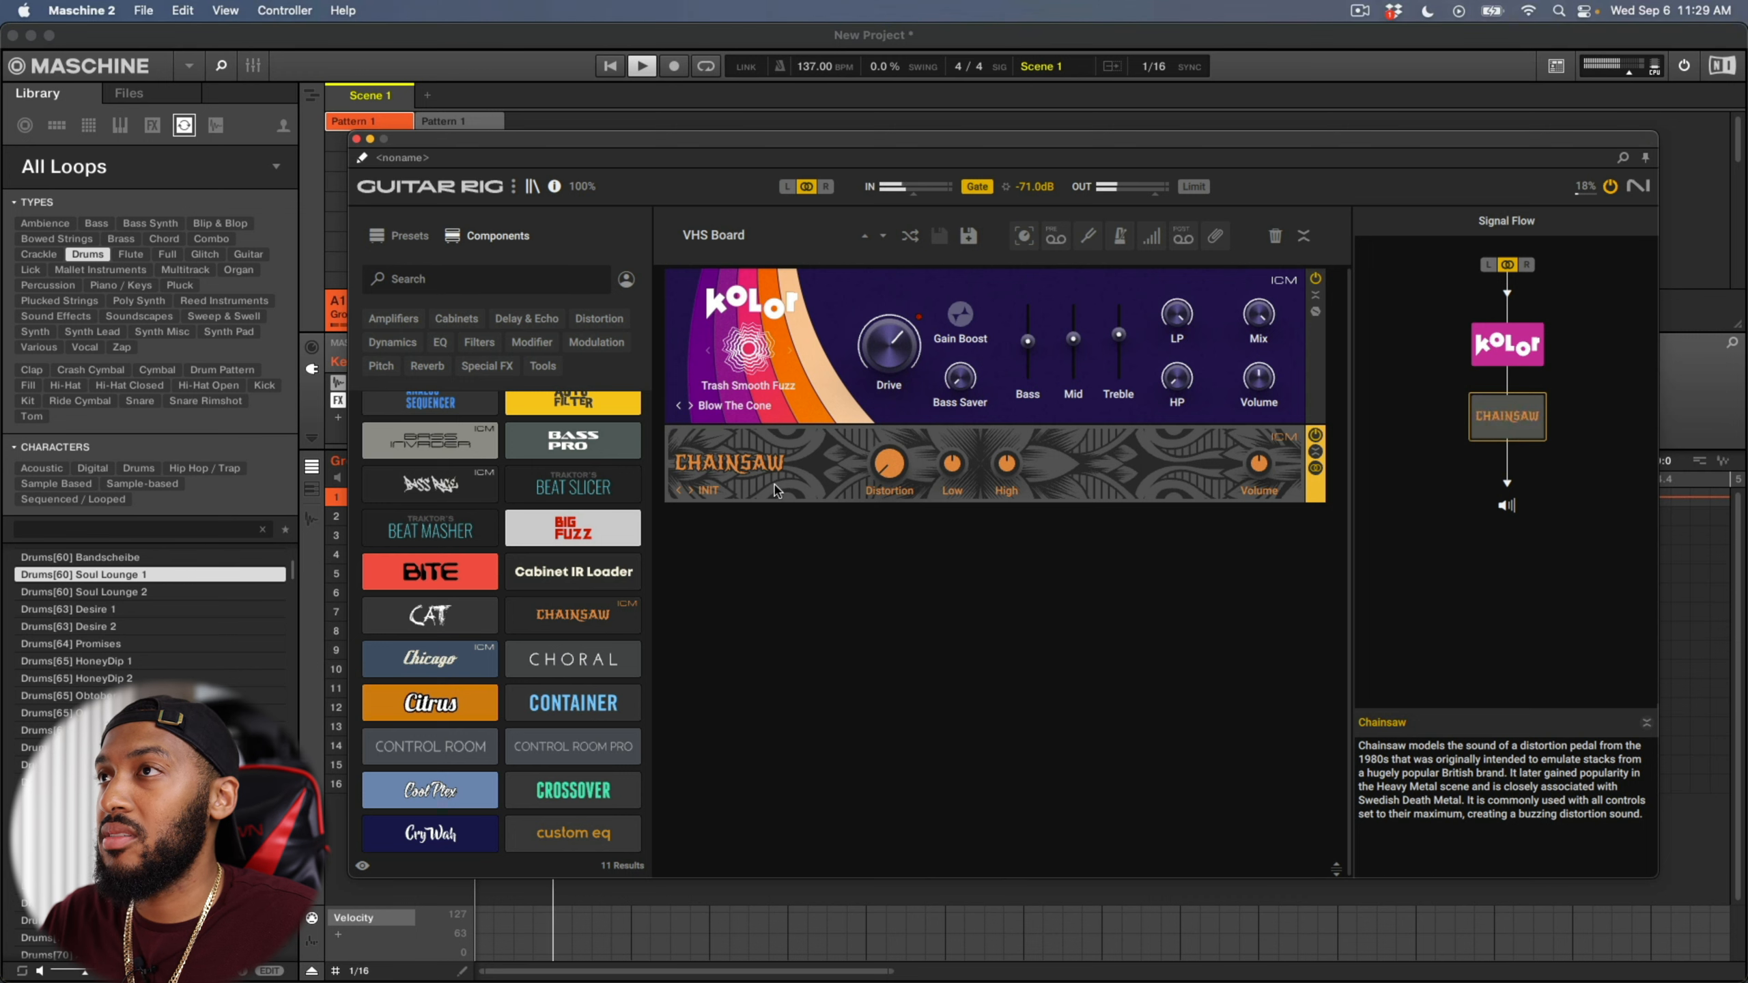
pyautogui.click(708, 490)
pyautogui.click(766, 566)
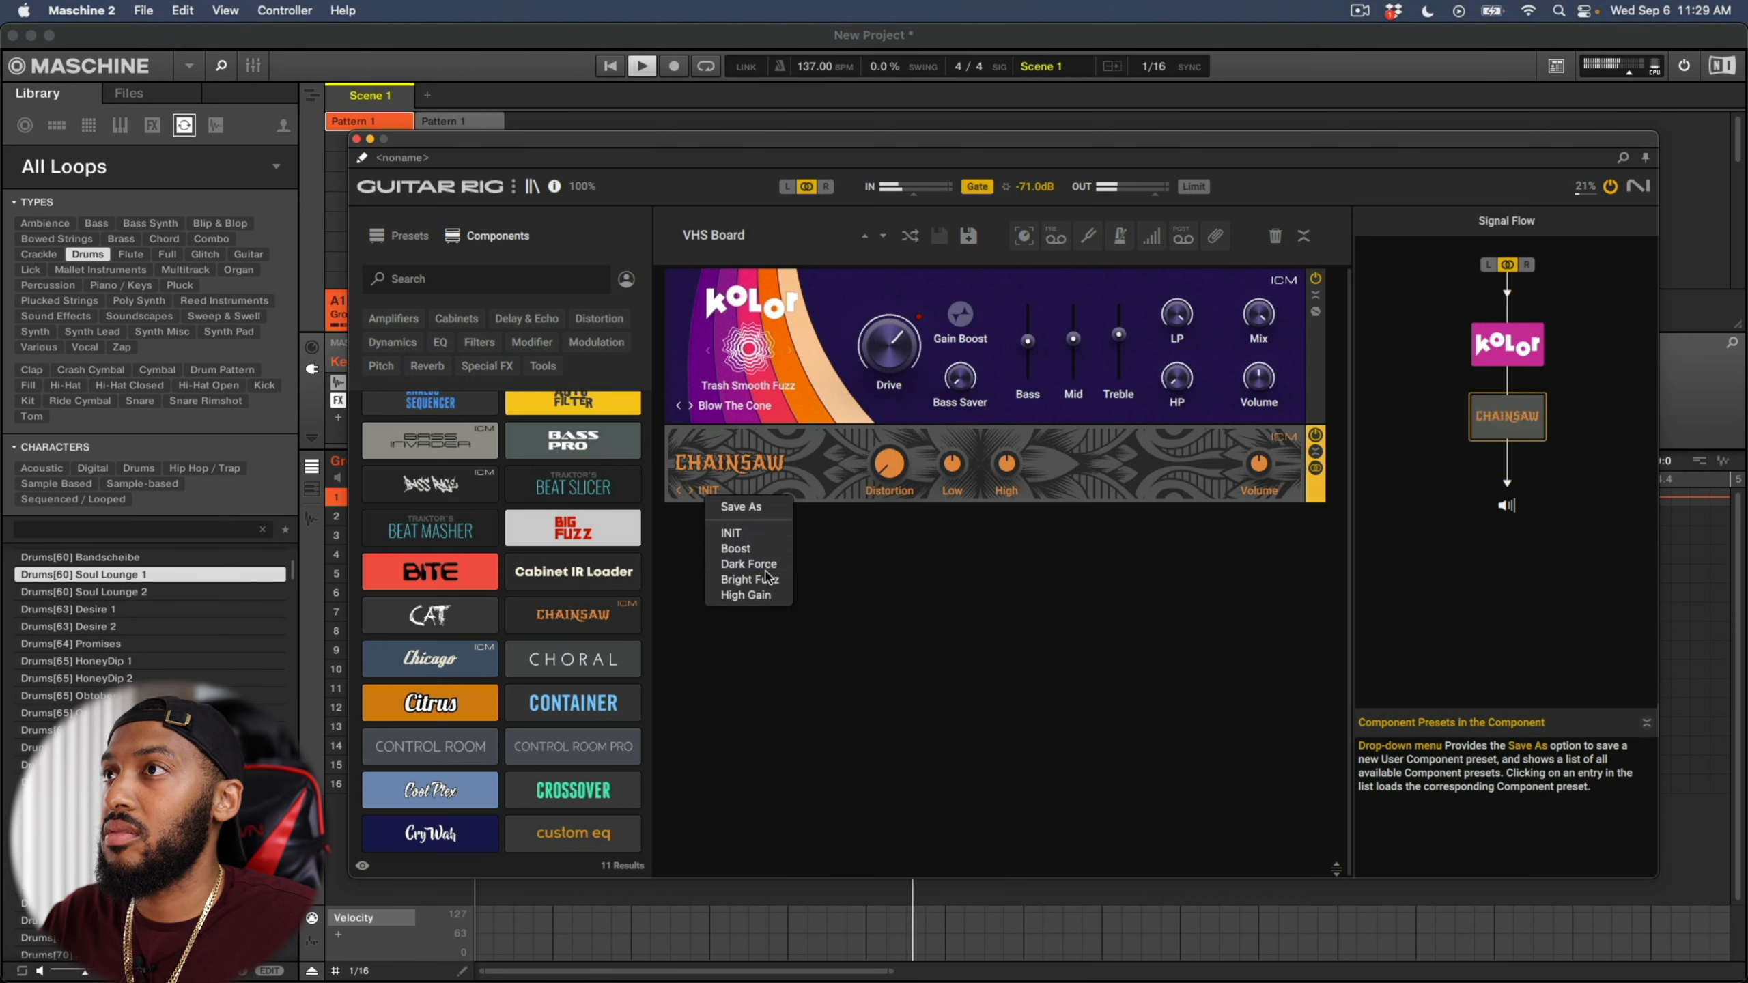
# Step: Load Chainsaw's Bright Fuzz preset with an adjusted output volume, and move the module above Kolor in the rack
pyautogui.click(719, 490)
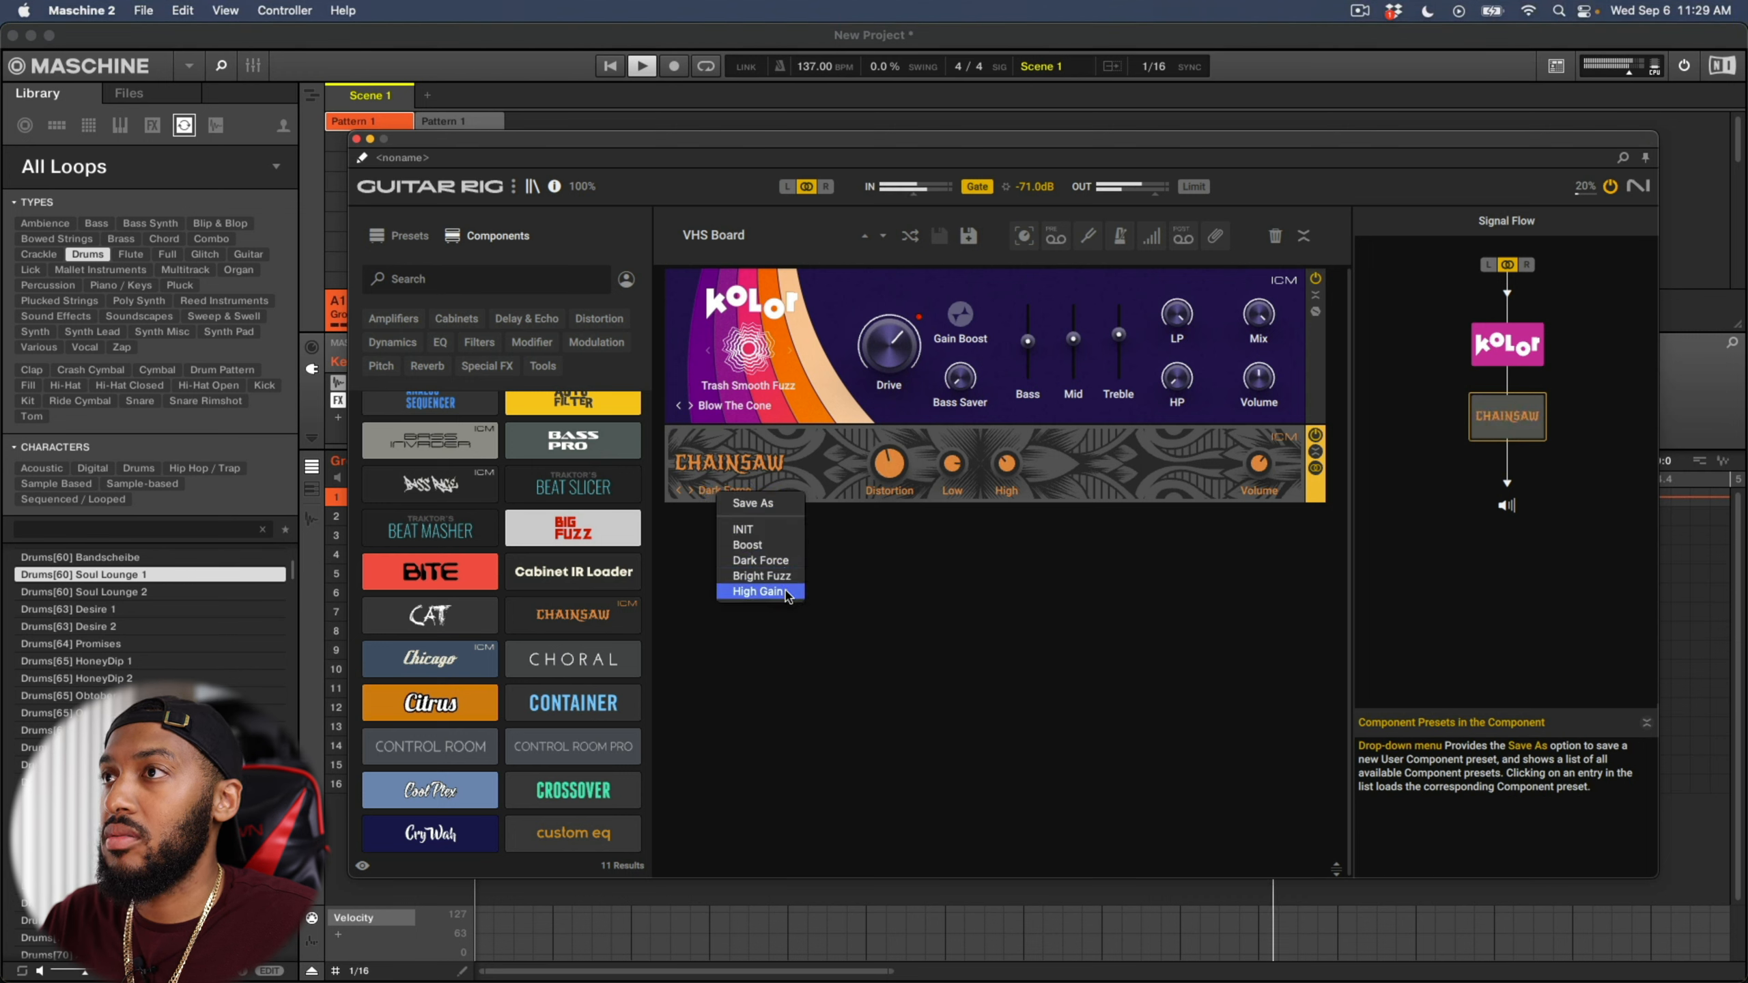
pyautogui.click(761, 576)
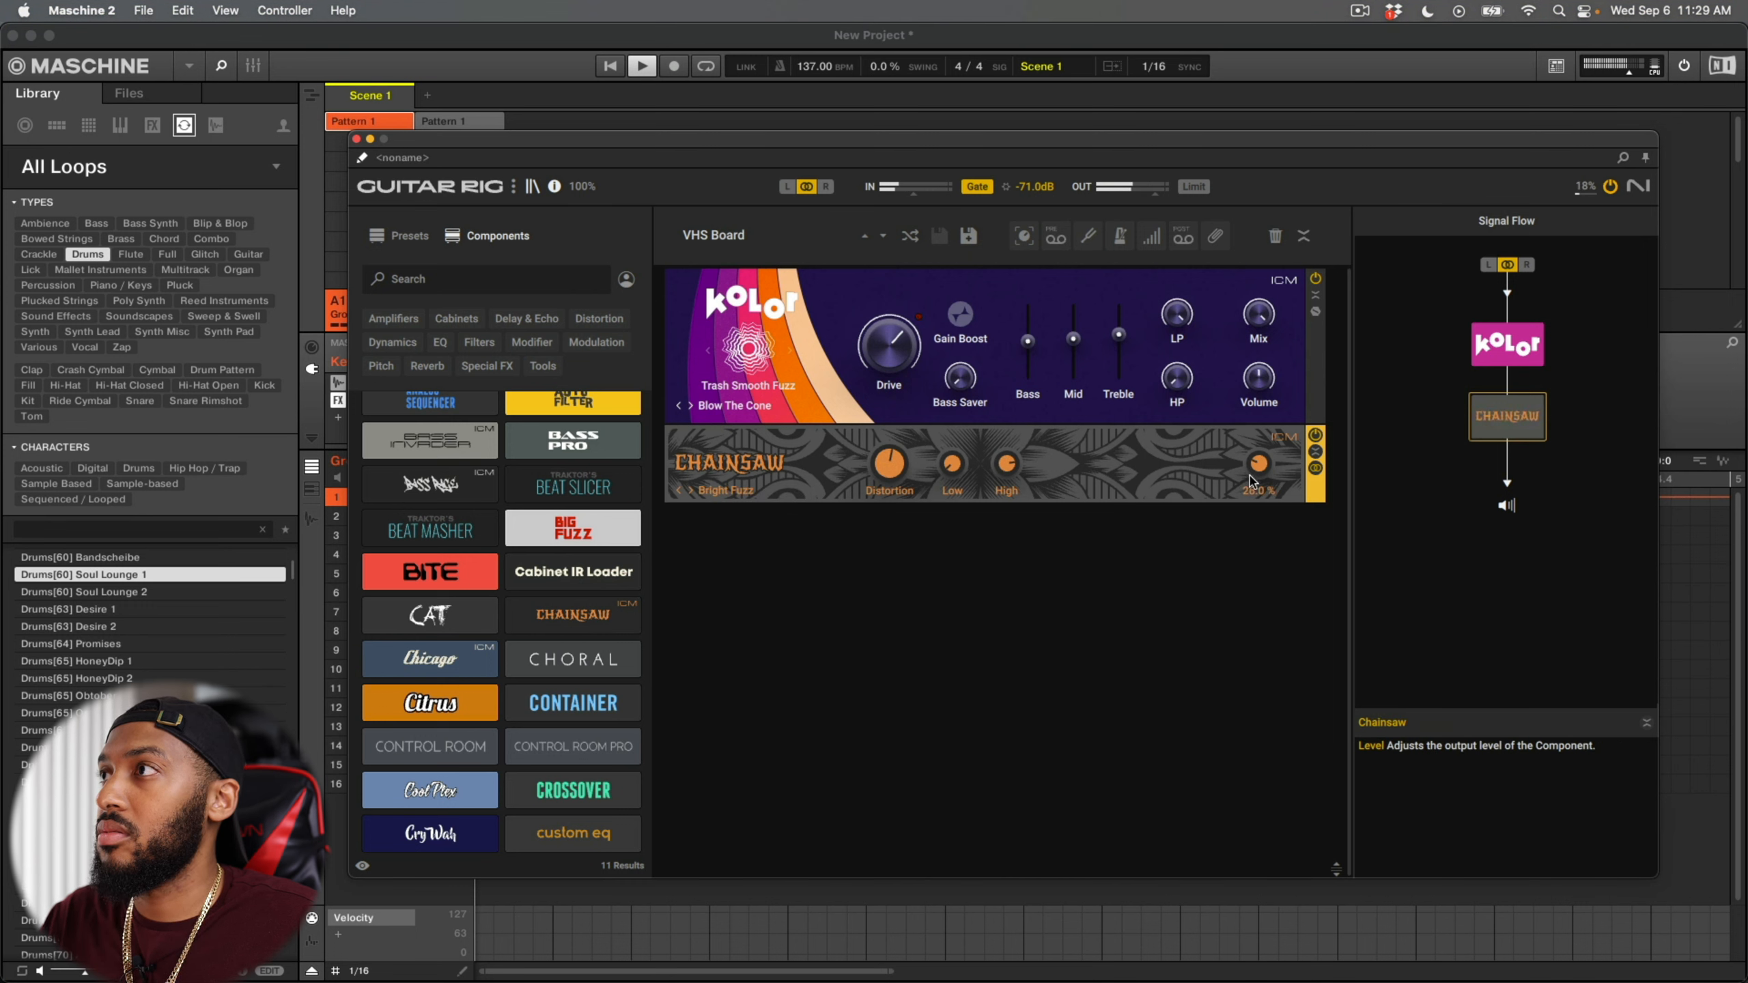
pyautogui.moveTo(1257, 497); pyautogui.dragTo(1237, 460)
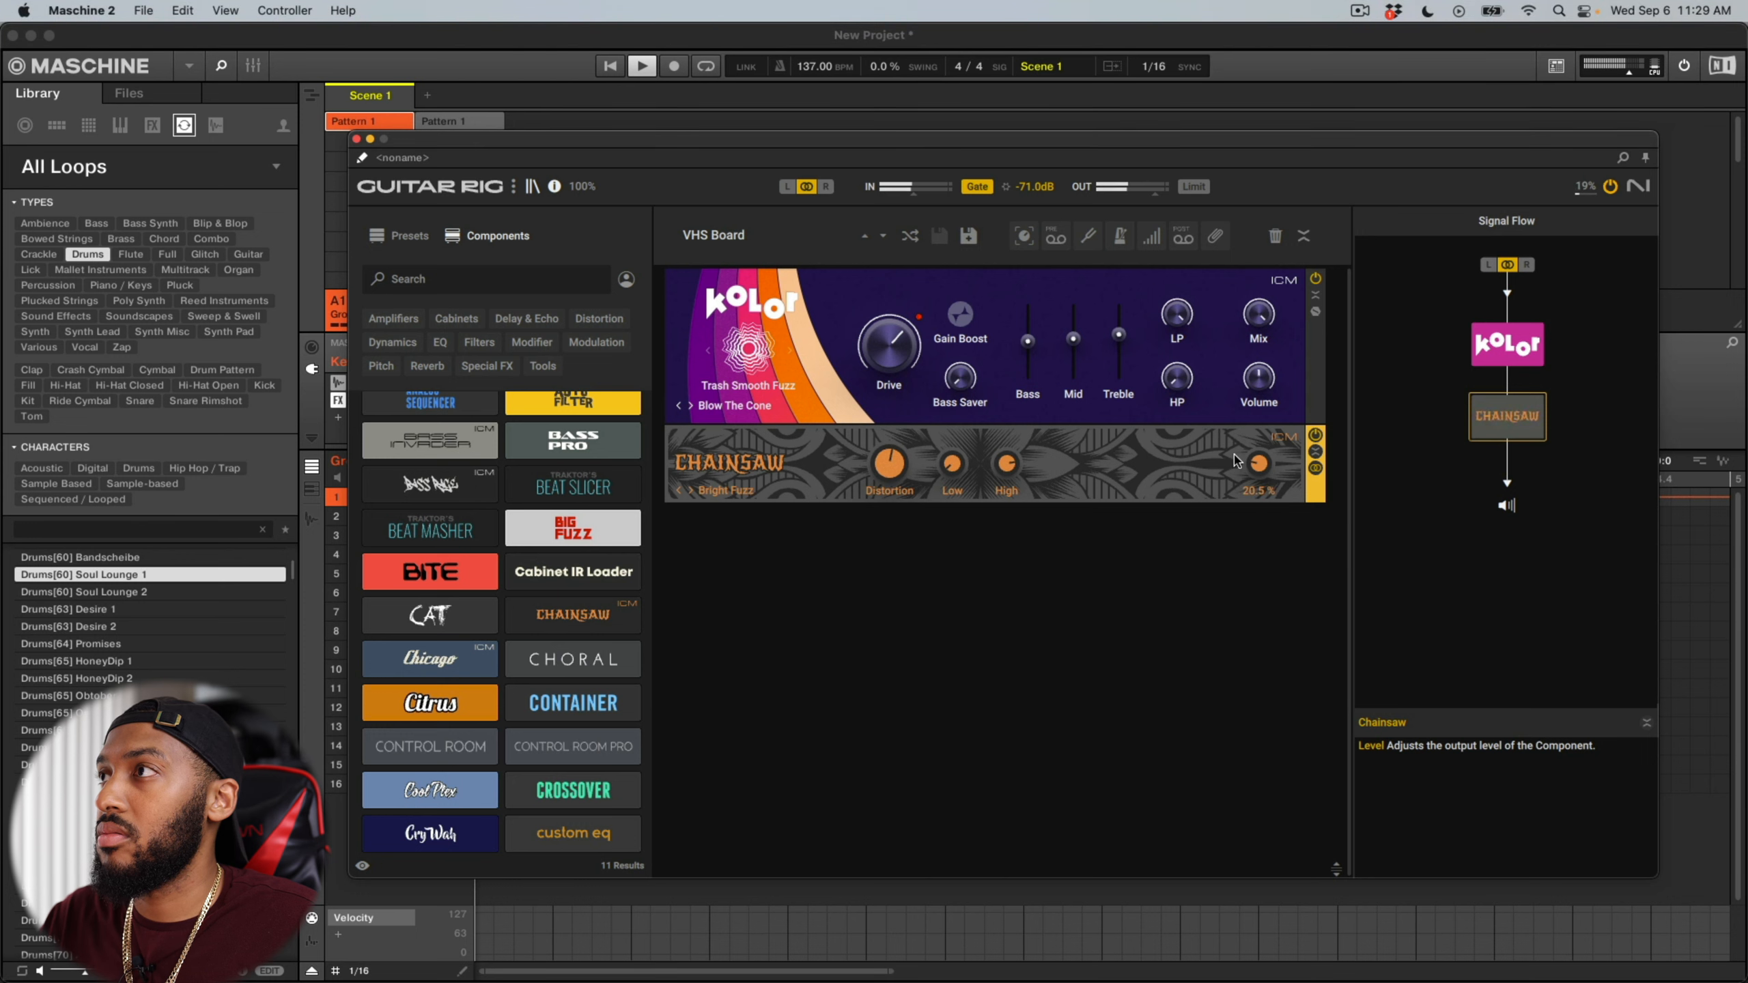
pyautogui.moveTo(1137, 453); pyautogui.dragTo(1138, 290)
# Step: Show the Preset Volume tool with its Mix set to 93%, and remove Chainsaw from the rack
pyautogui.click(1152, 238)
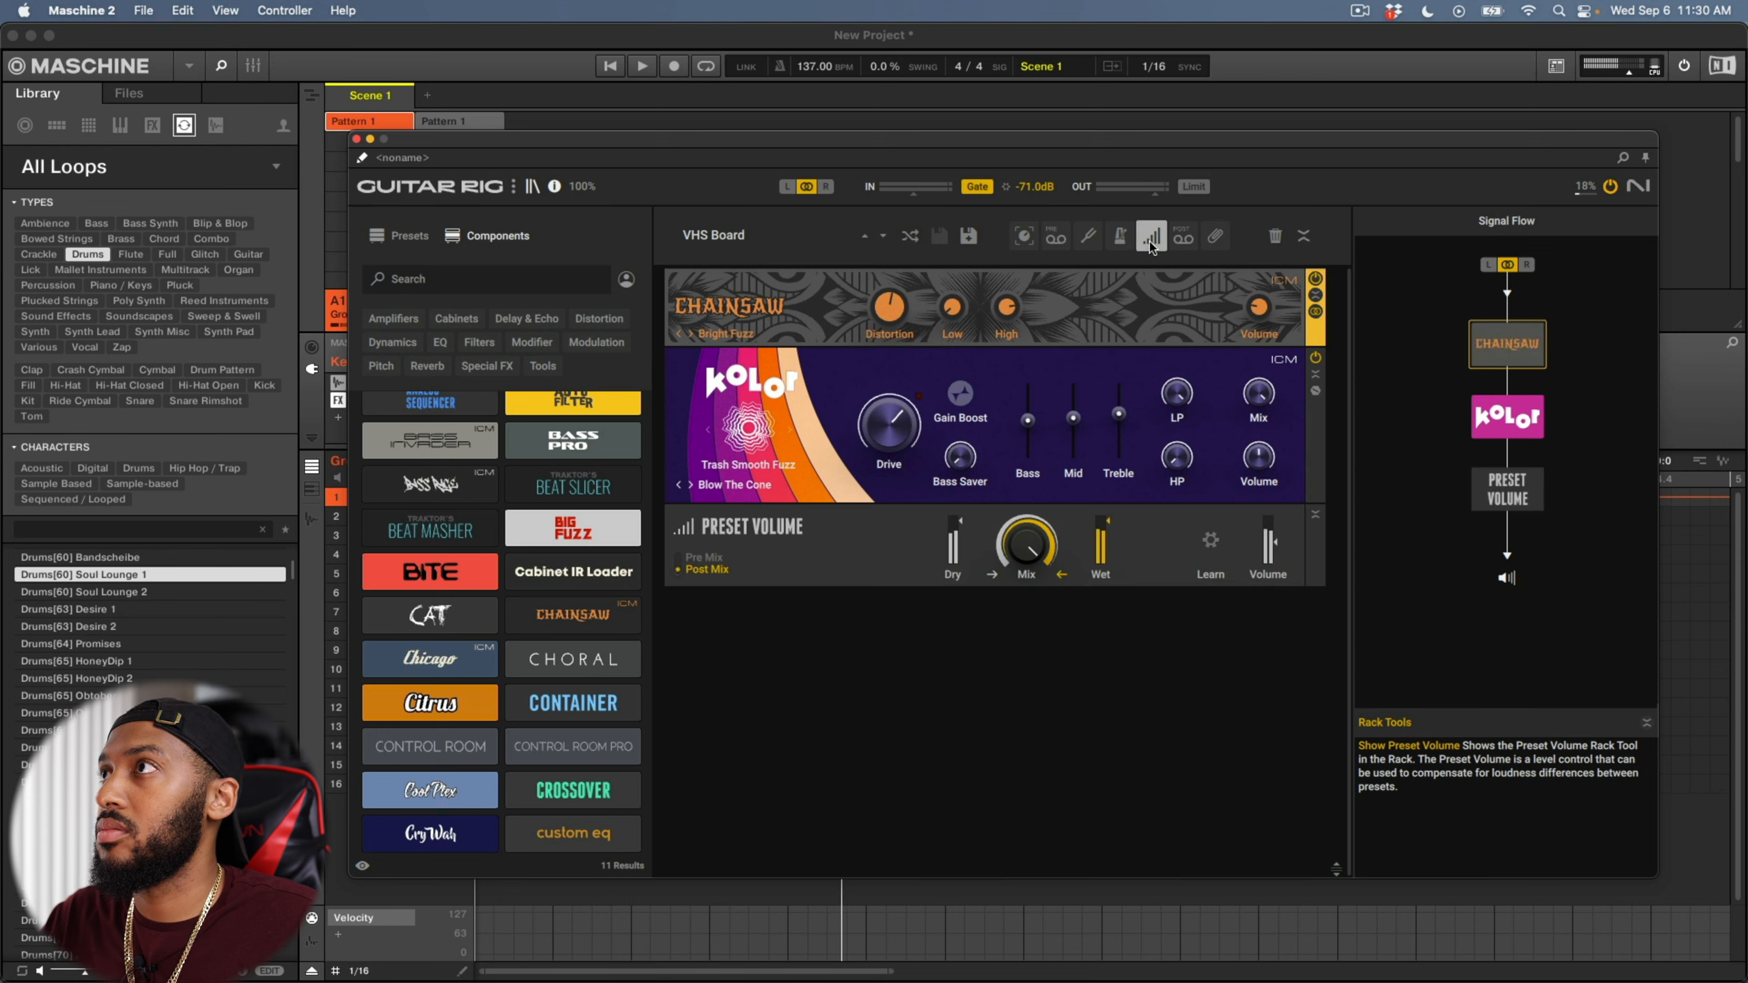
pyautogui.press('space')
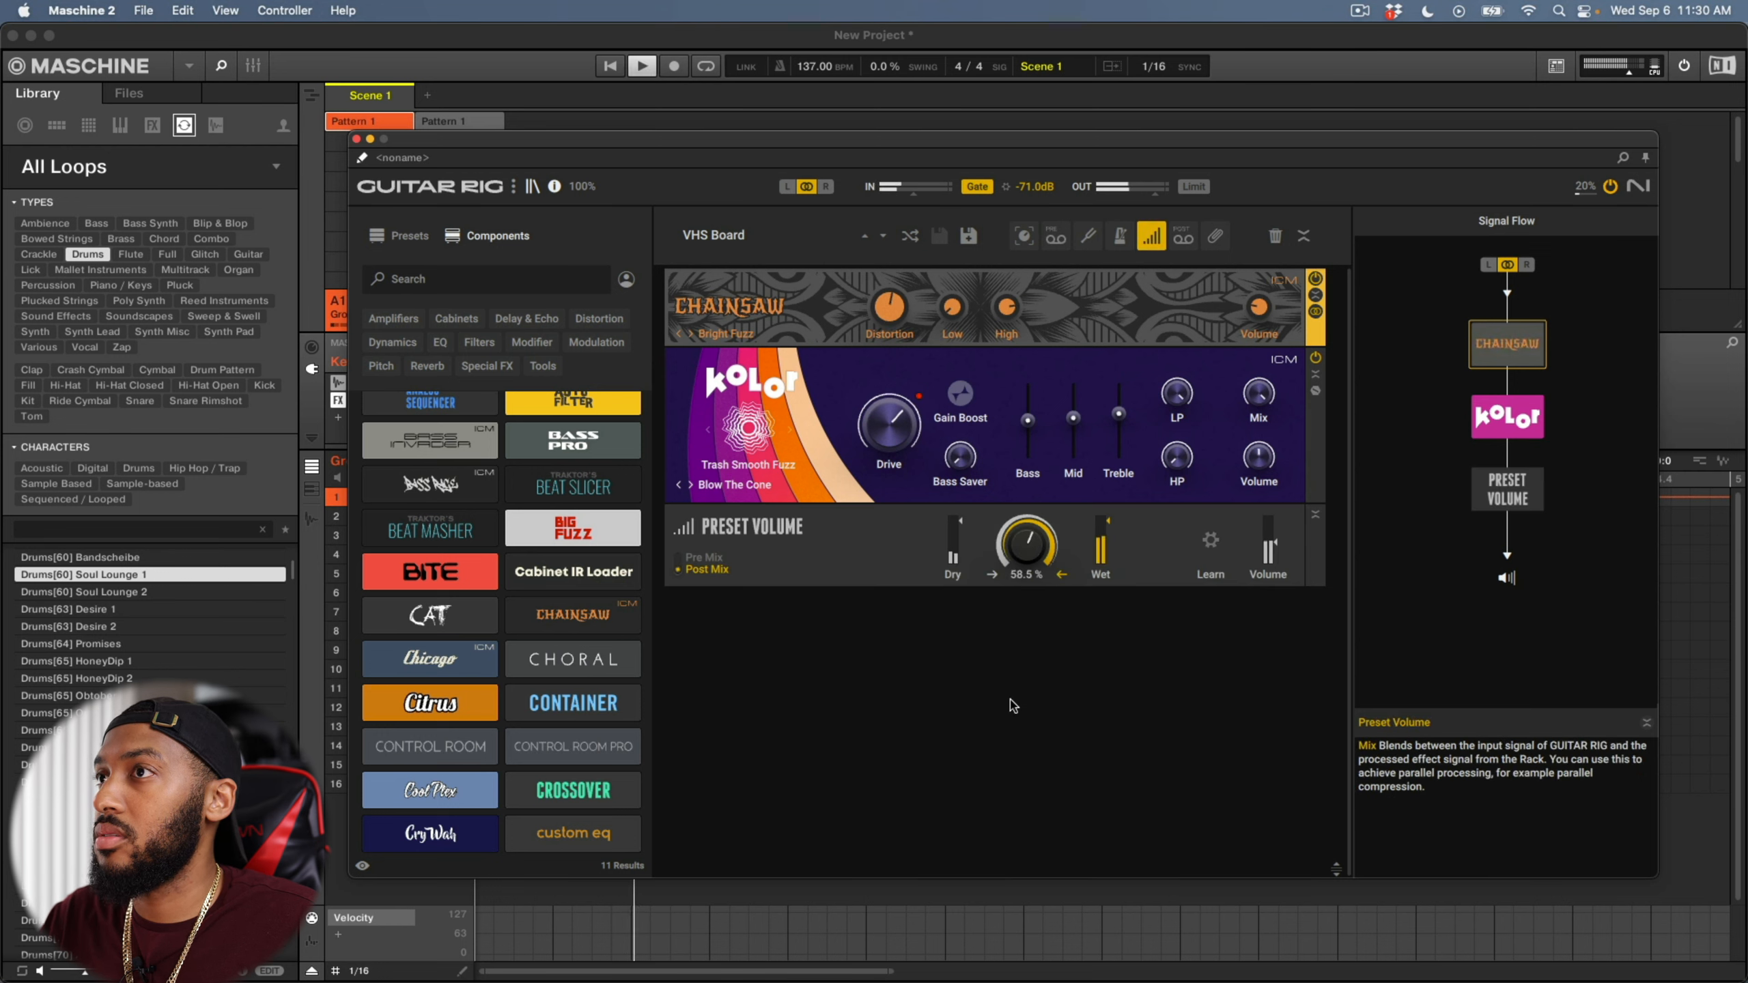
pyautogui.moveTo(1012, 780); pyautogui.dragTo(1016, 841)
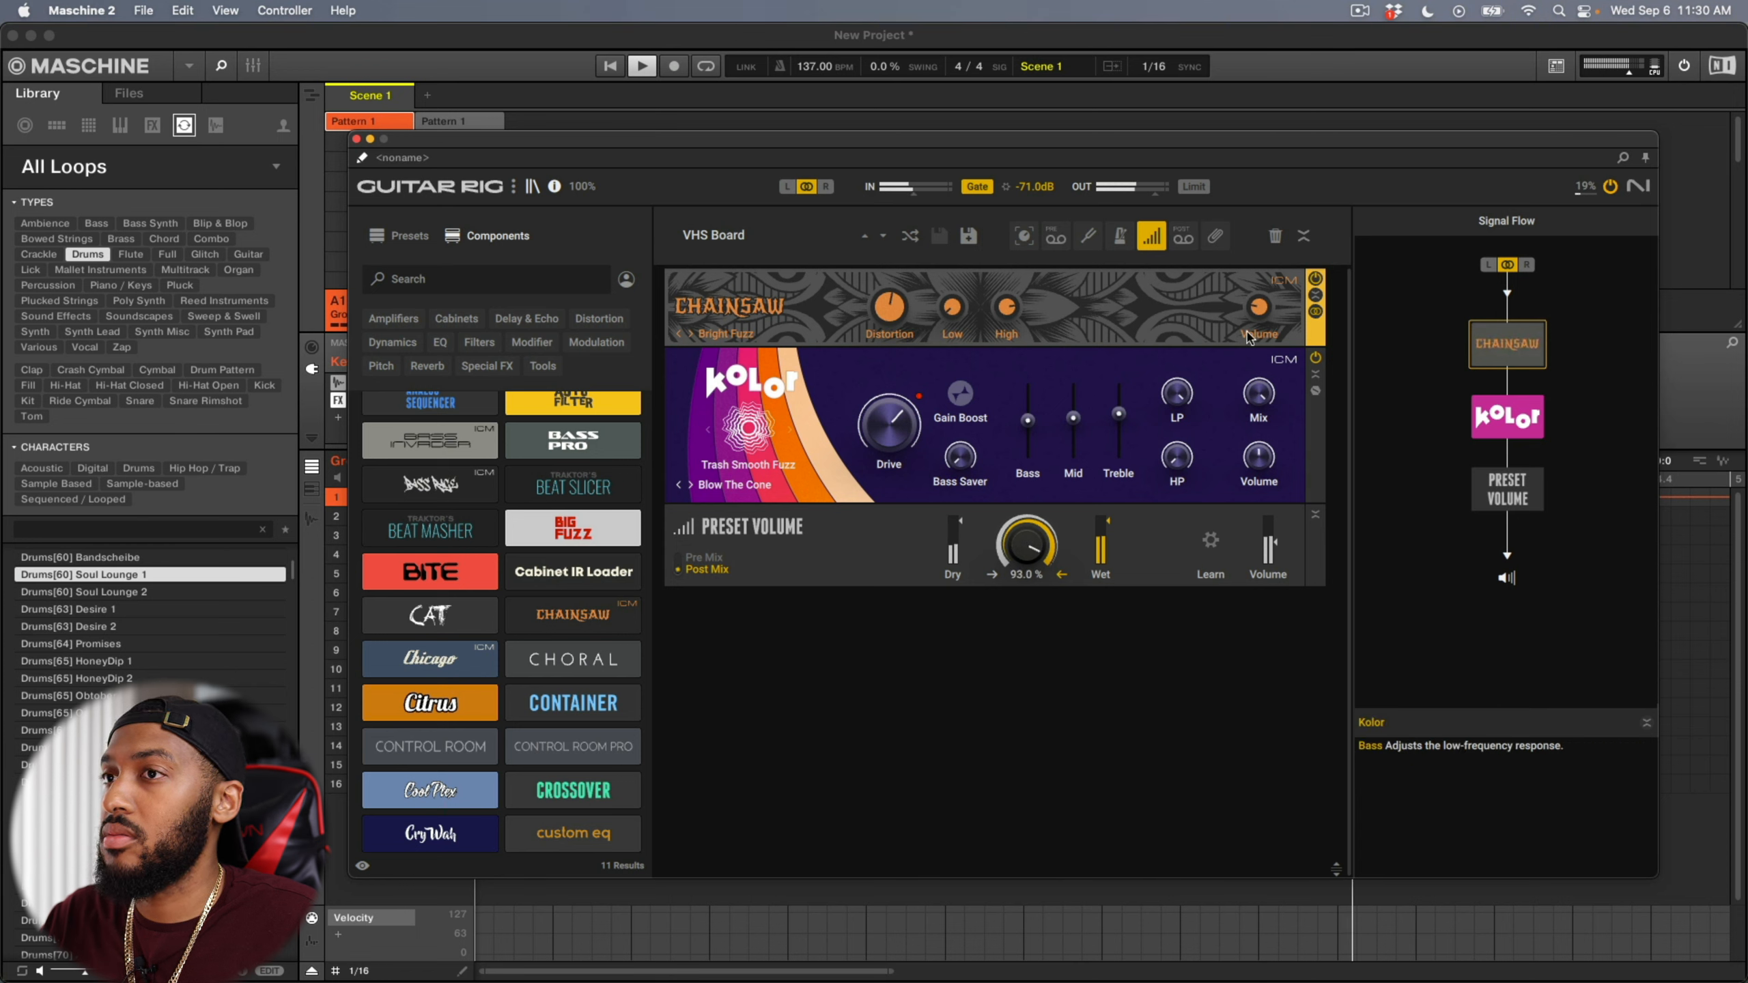
pyautogui.click(1553, 361)
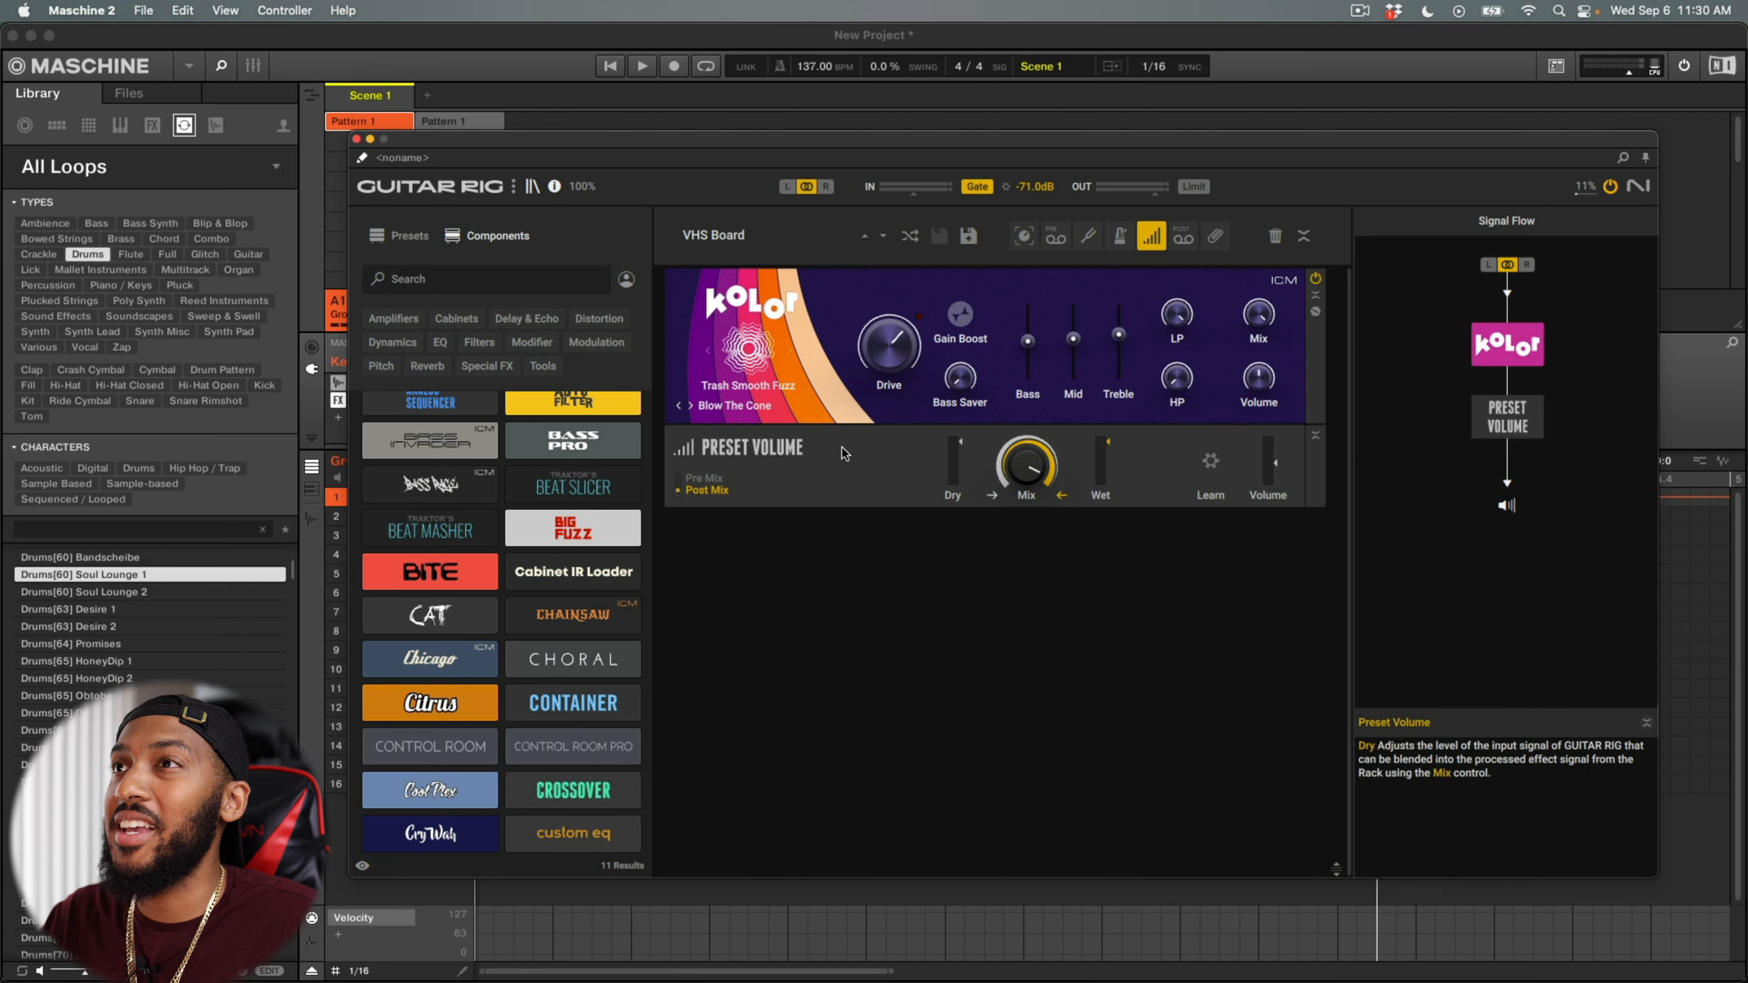
# Step: Add the Noise Machine module below Kolor, and load its Birdy preset with playback running
pyautogui.scroll(-8, 509, 678)
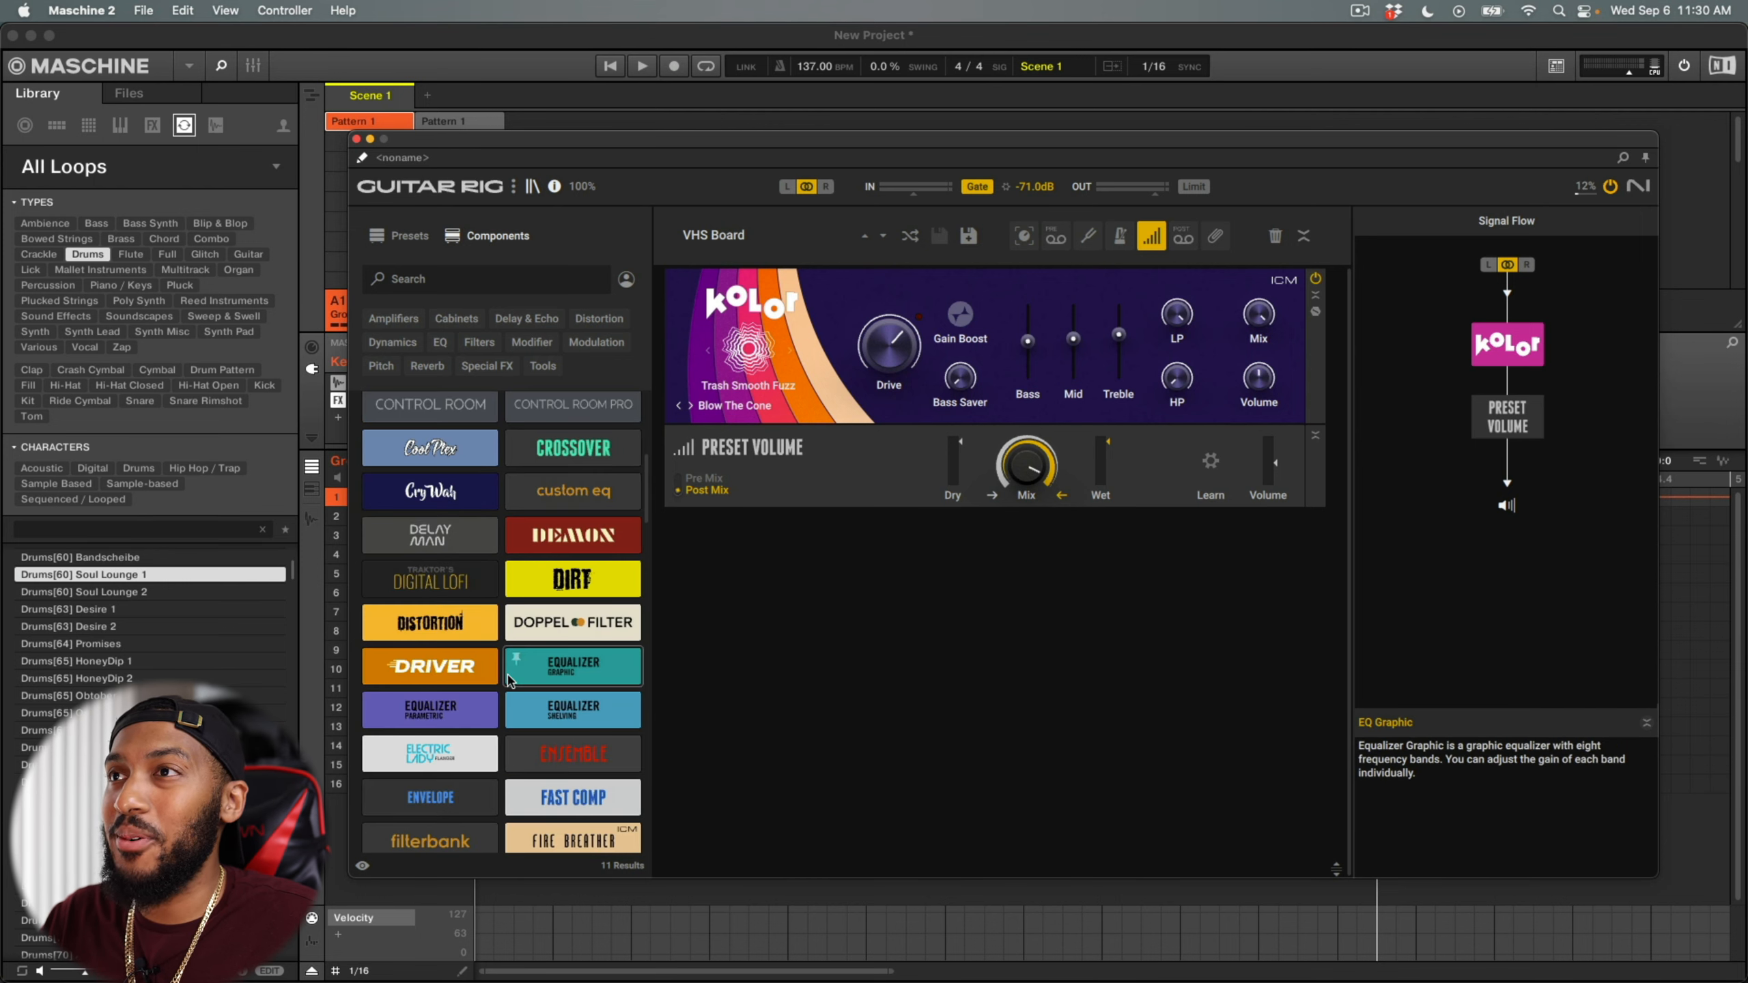
pyautogui.scroll(-10, 518, 688)
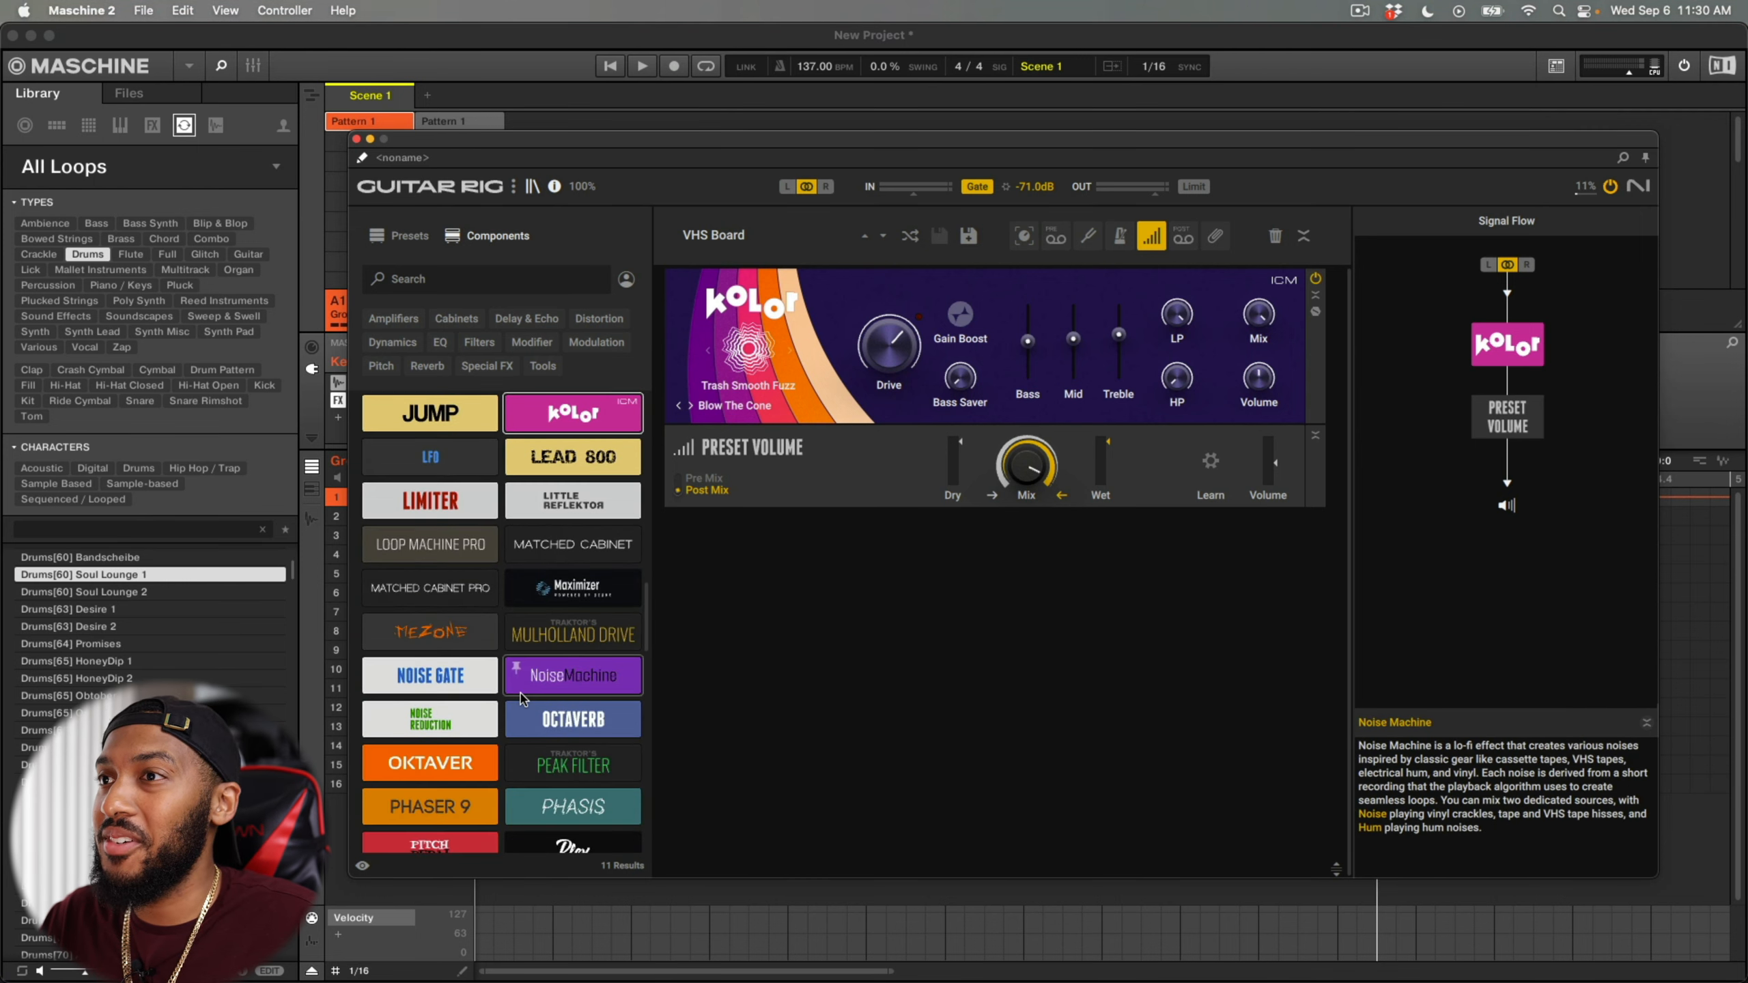
pyautogui.scroll(-3, 522, 697)
pyautogui.scroll(3, 522, 697)
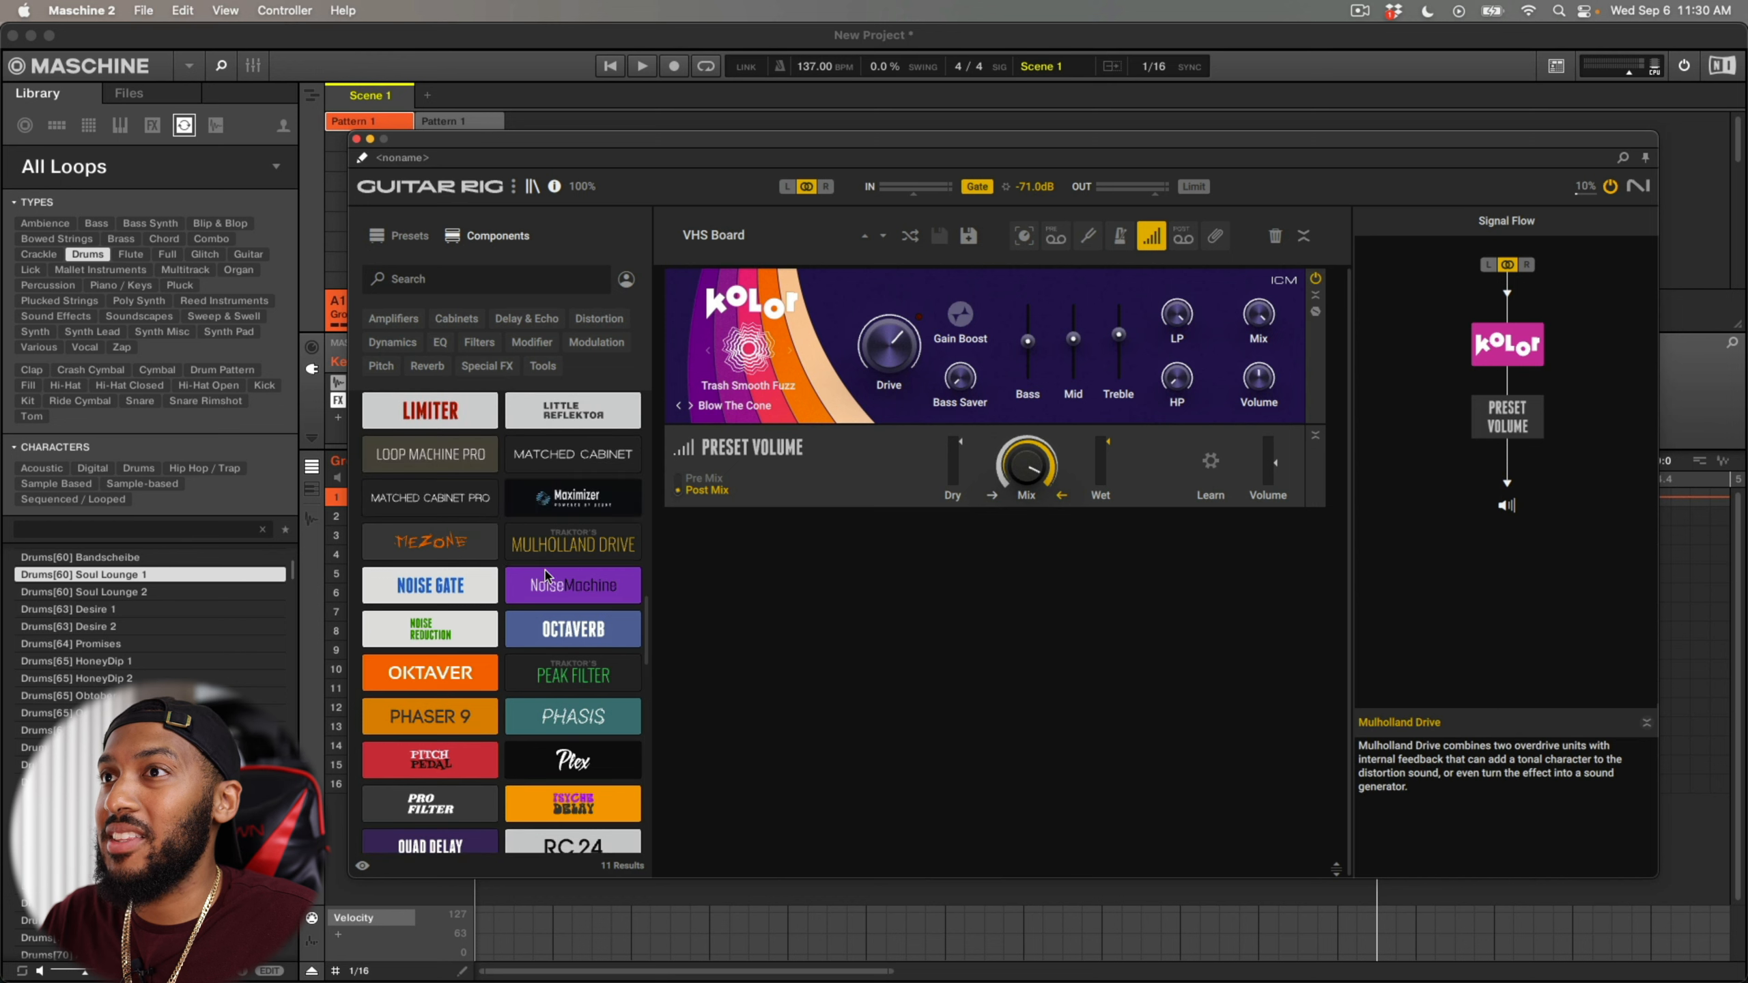
pyautogui.moveTo(540, 586); pyautogui.dragTo(855, 554)
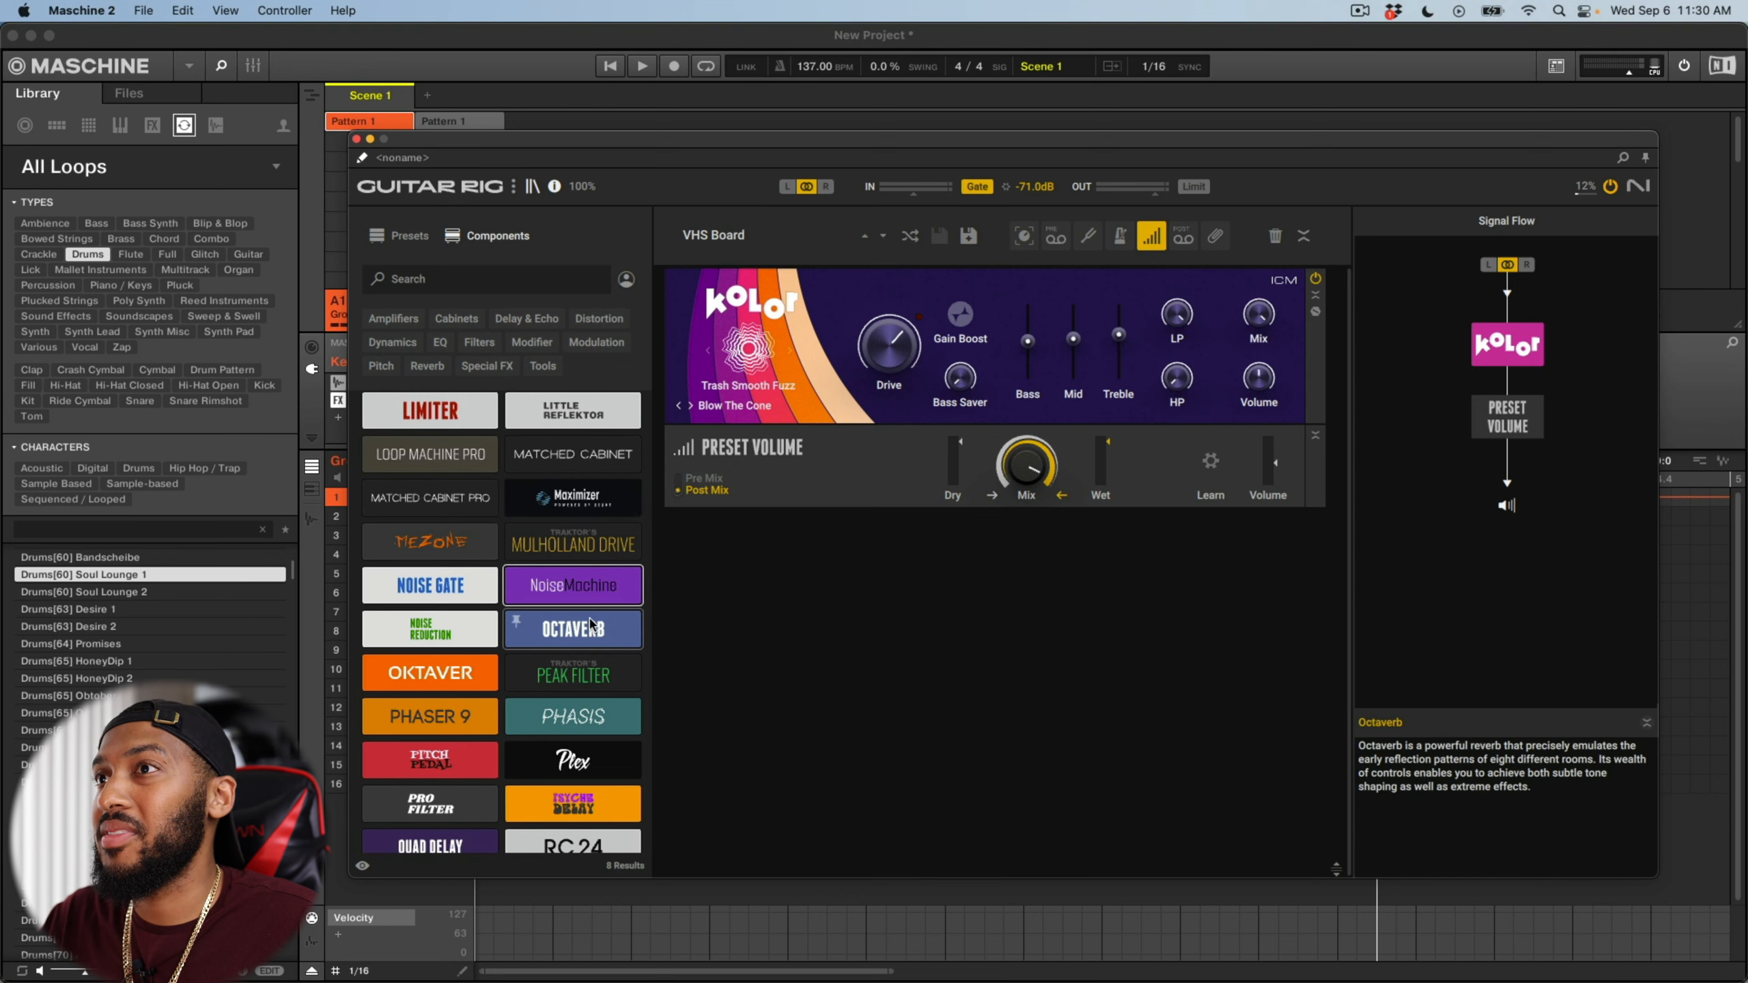
pyautogui.press('space')
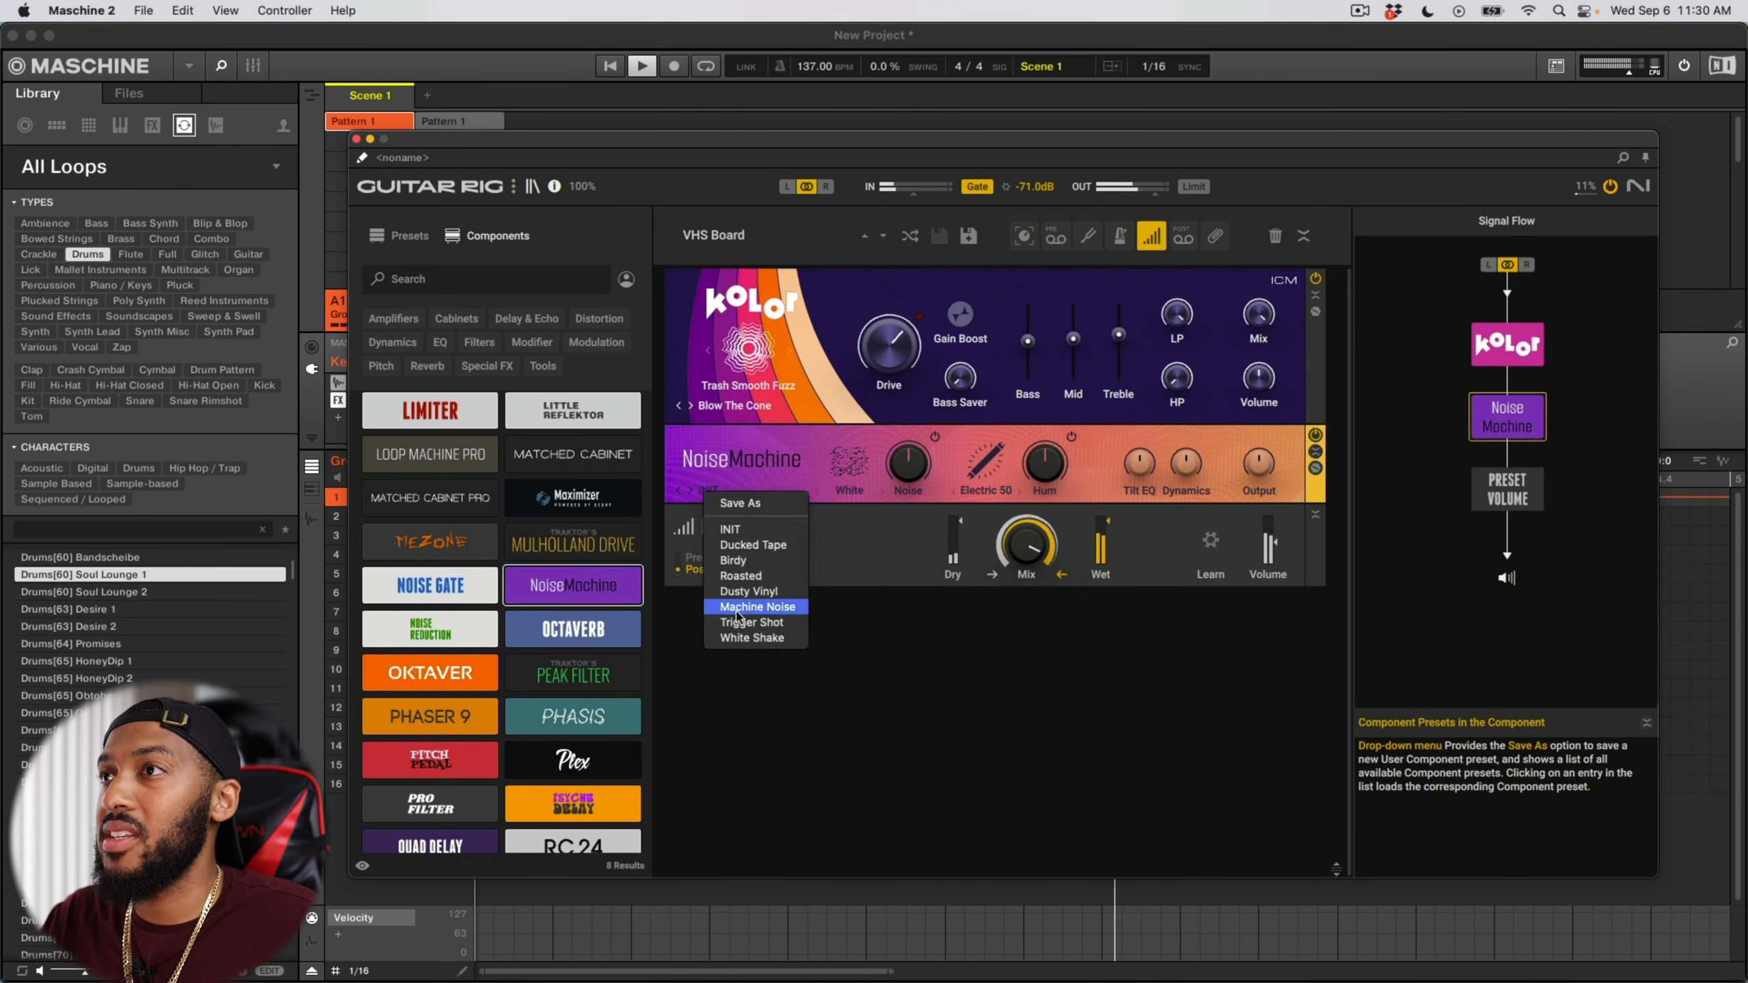
pyautogui.click(733, 560)
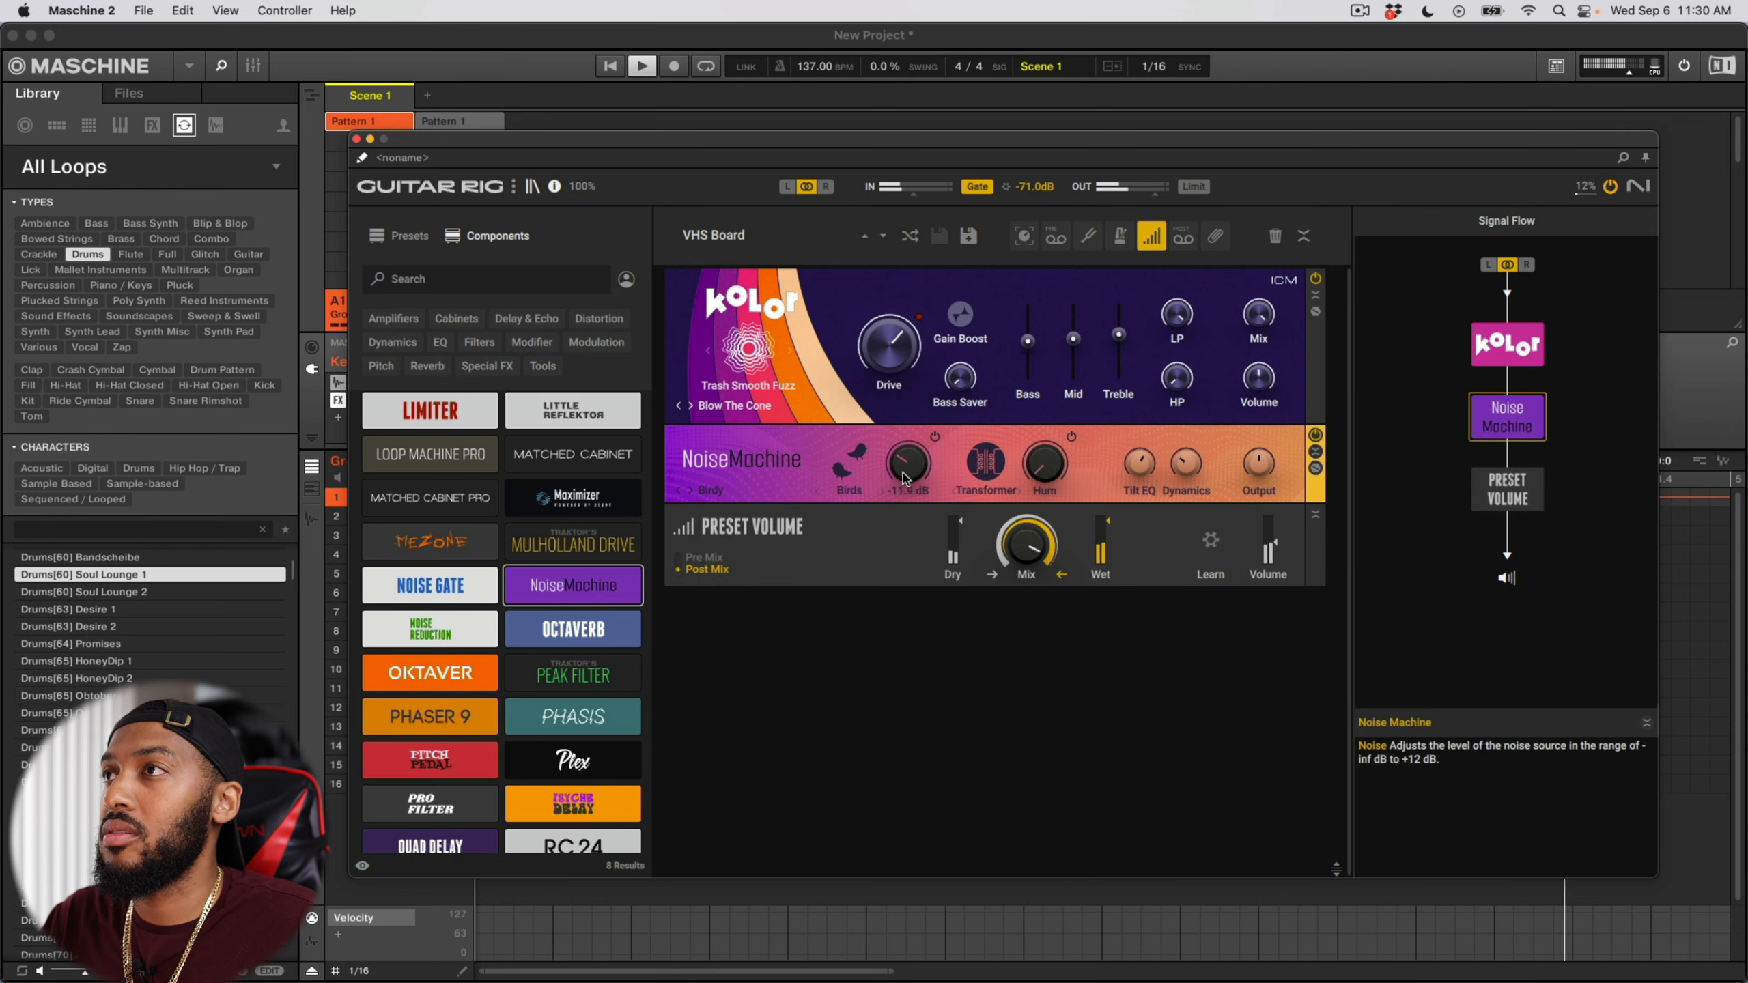
# Step: Try Kolor's INIT and HF Dirt presets, and load Tape Drive
pyautogui.click(732, 407)
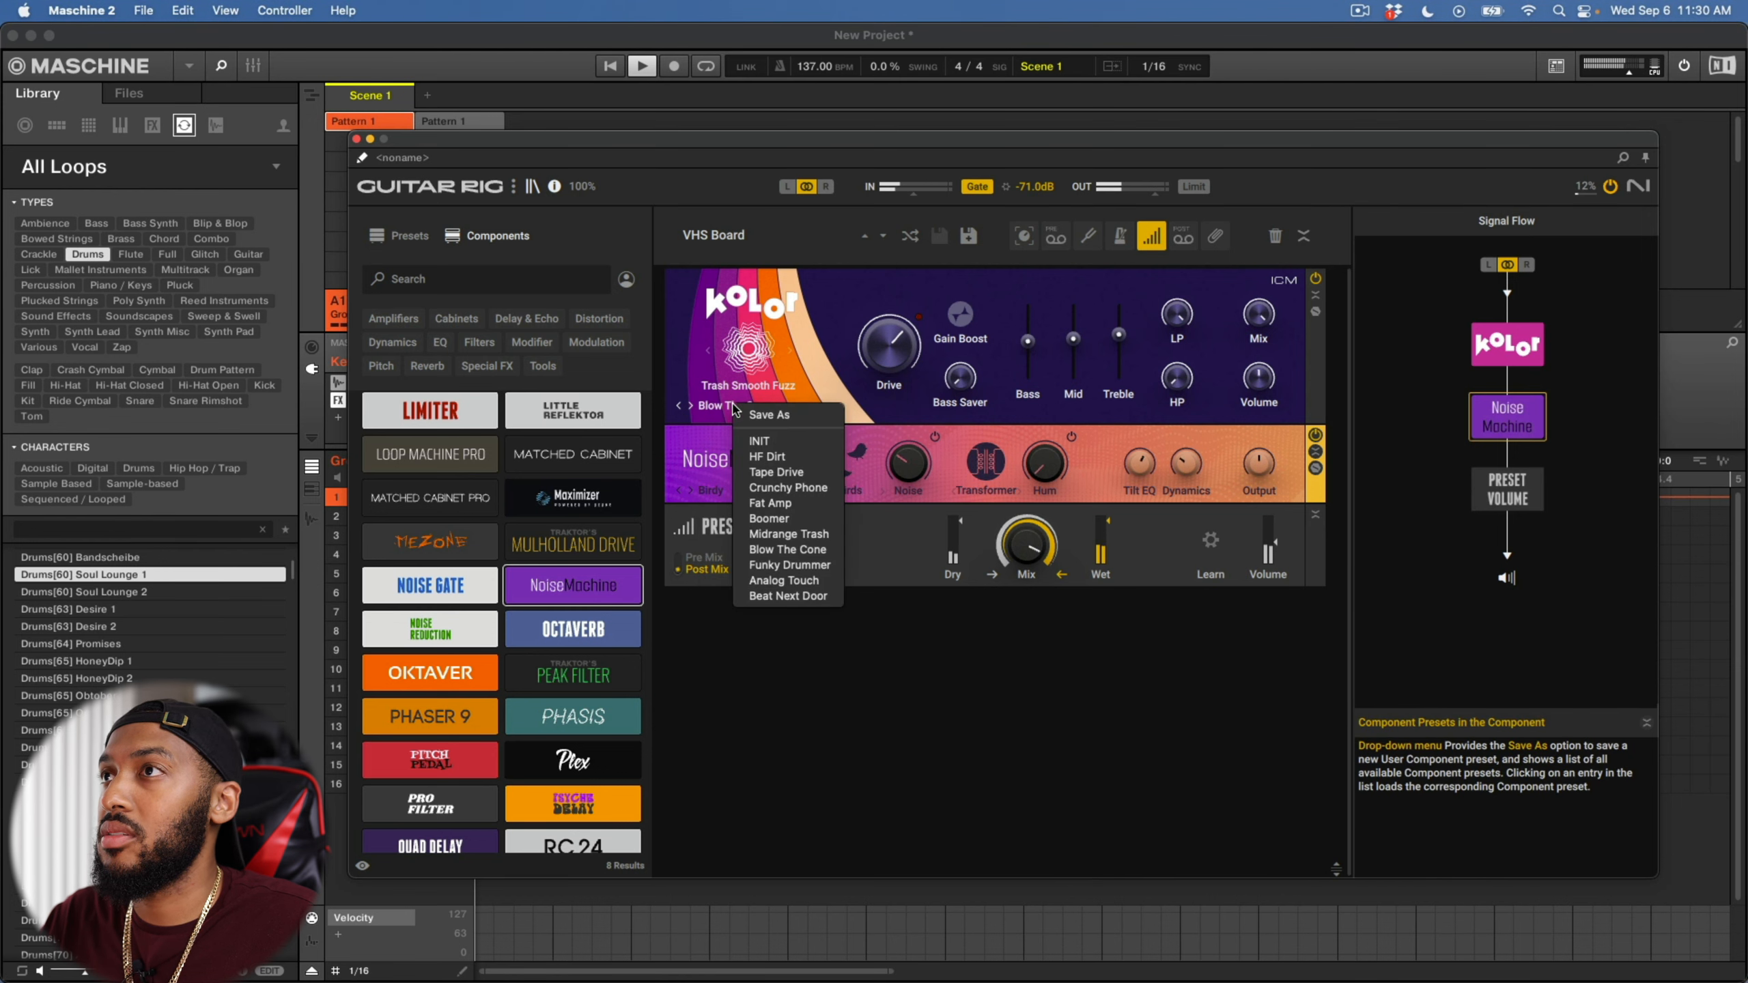
pyautogui.click(753, 444)
pyautogui.click(719, 407)
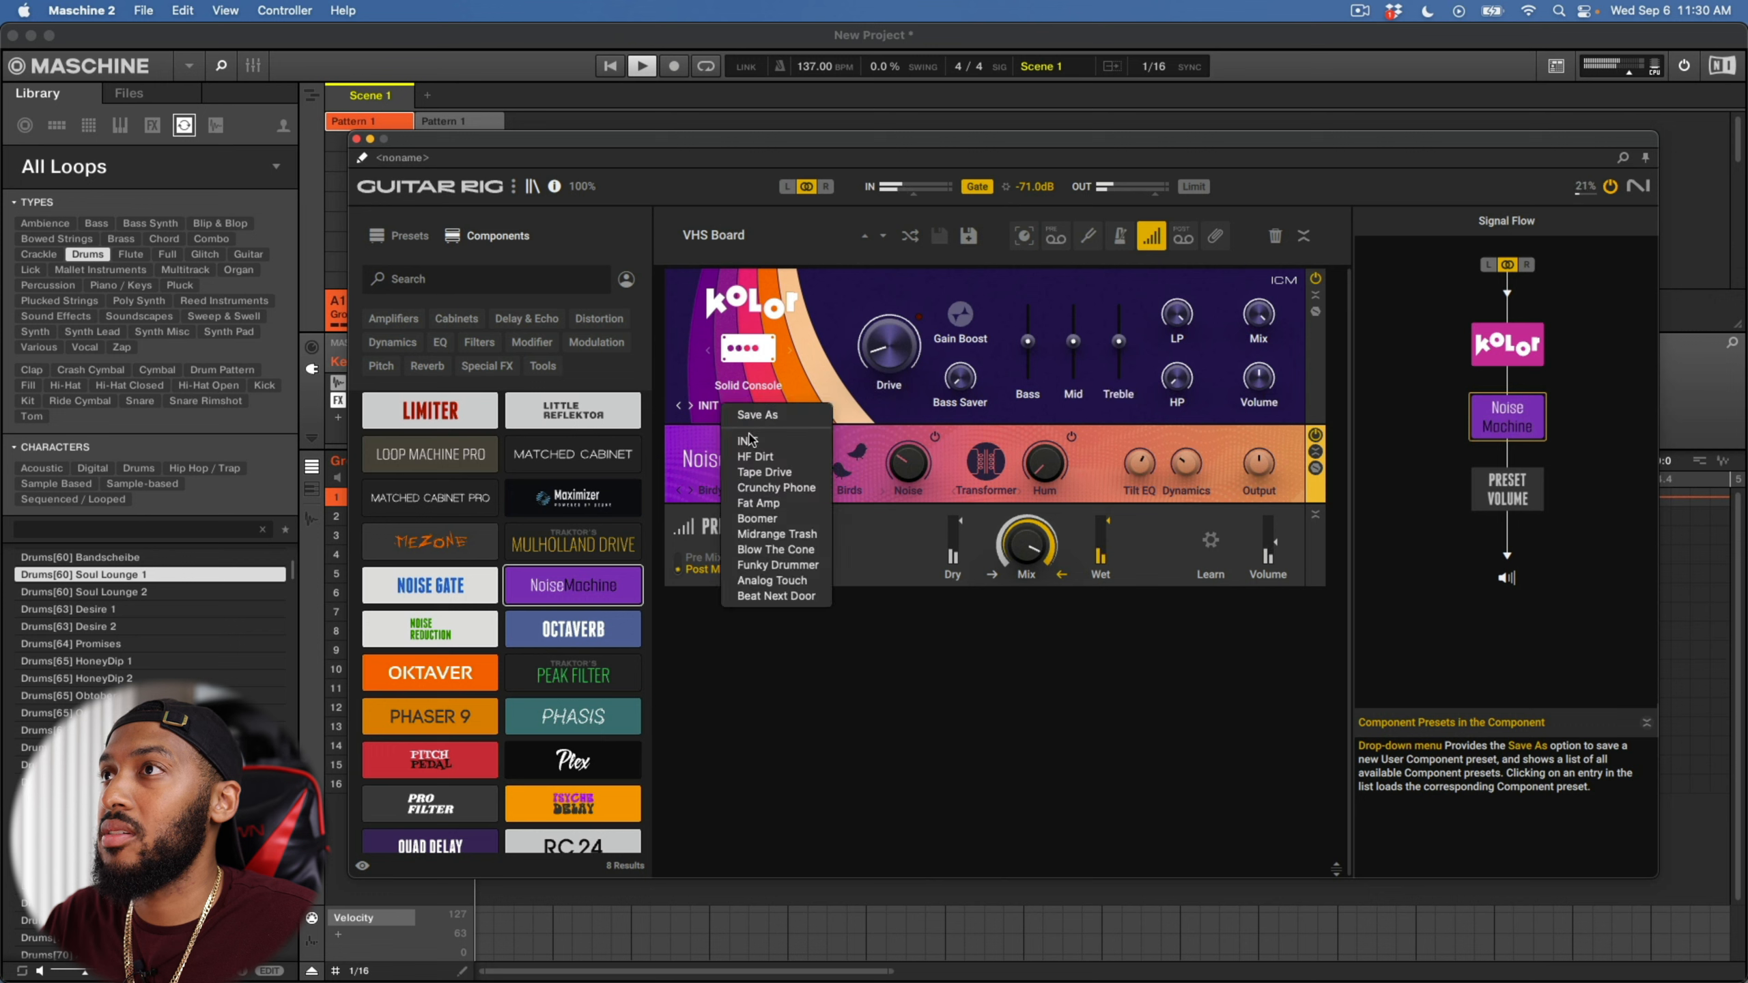
pyautogui.click(756, 457)
pyautogui.click(712, 407)
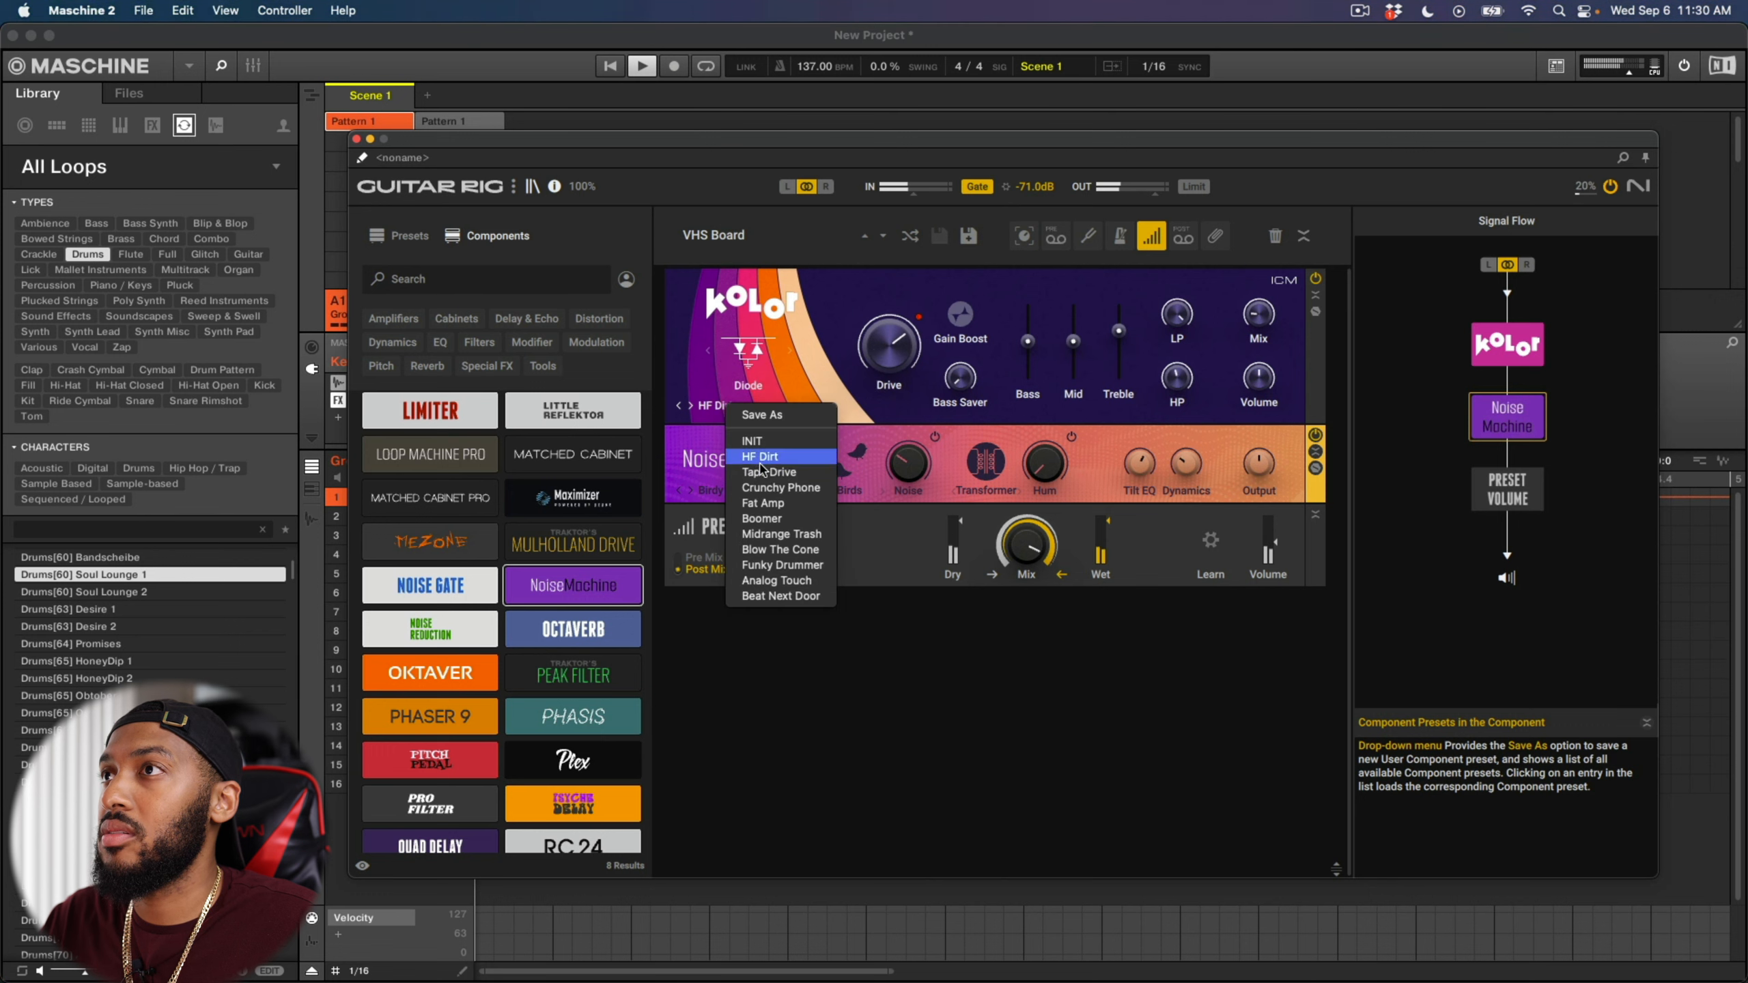
pyautogui.click(774, 474)
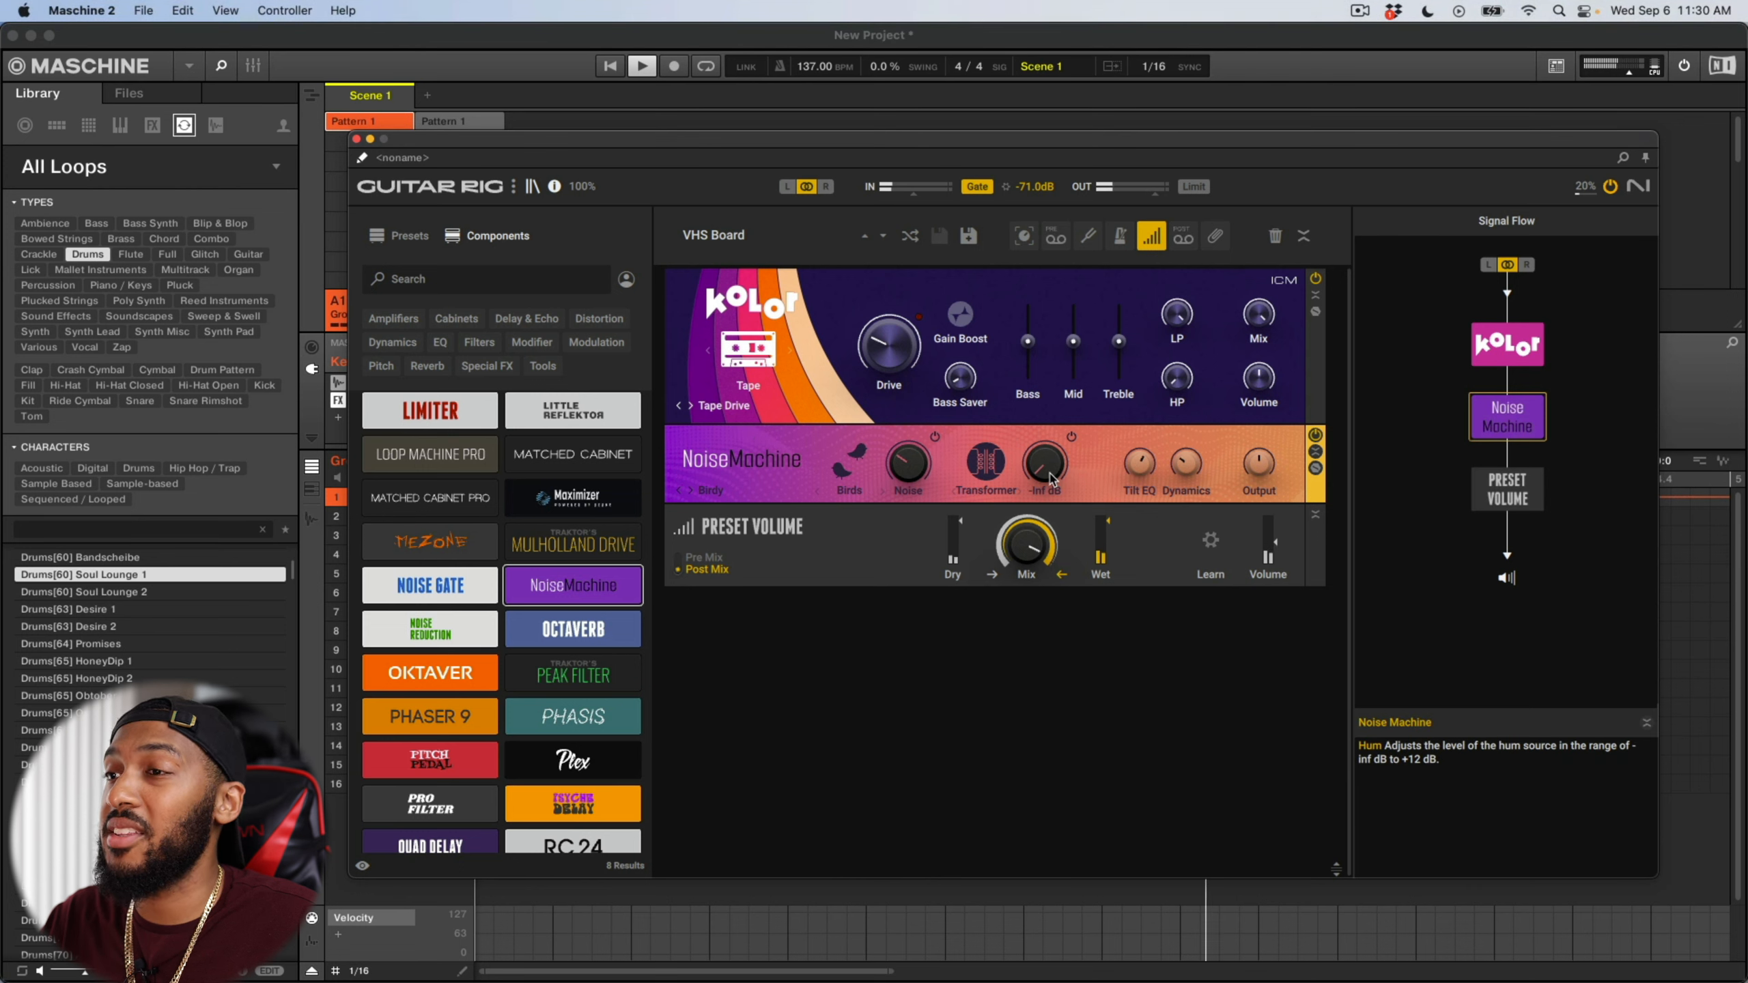
# Step: Examine the full range of modules in the component library, from the Volume and Wah Wah entries back to Auto Filter
pyautogui.scroll(-5, 510, 726)
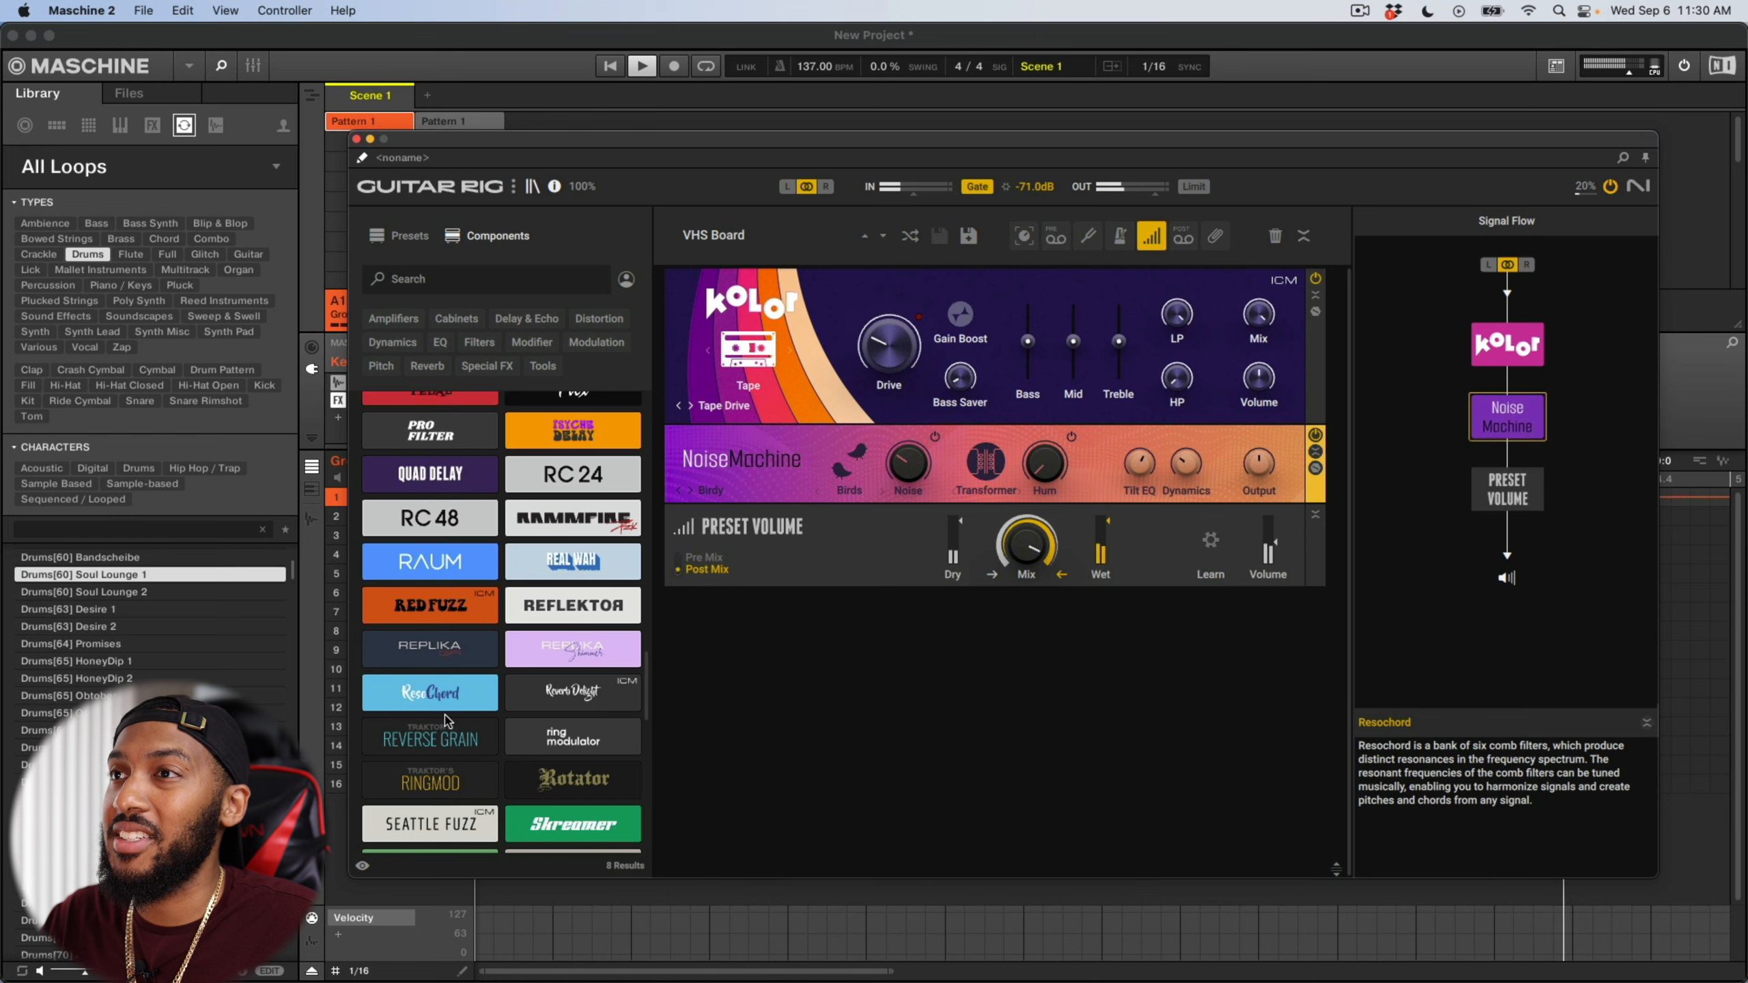
pyautogui.scroll(-5, 510, 726)
pyautogui.scroll(-10, 510, 727)
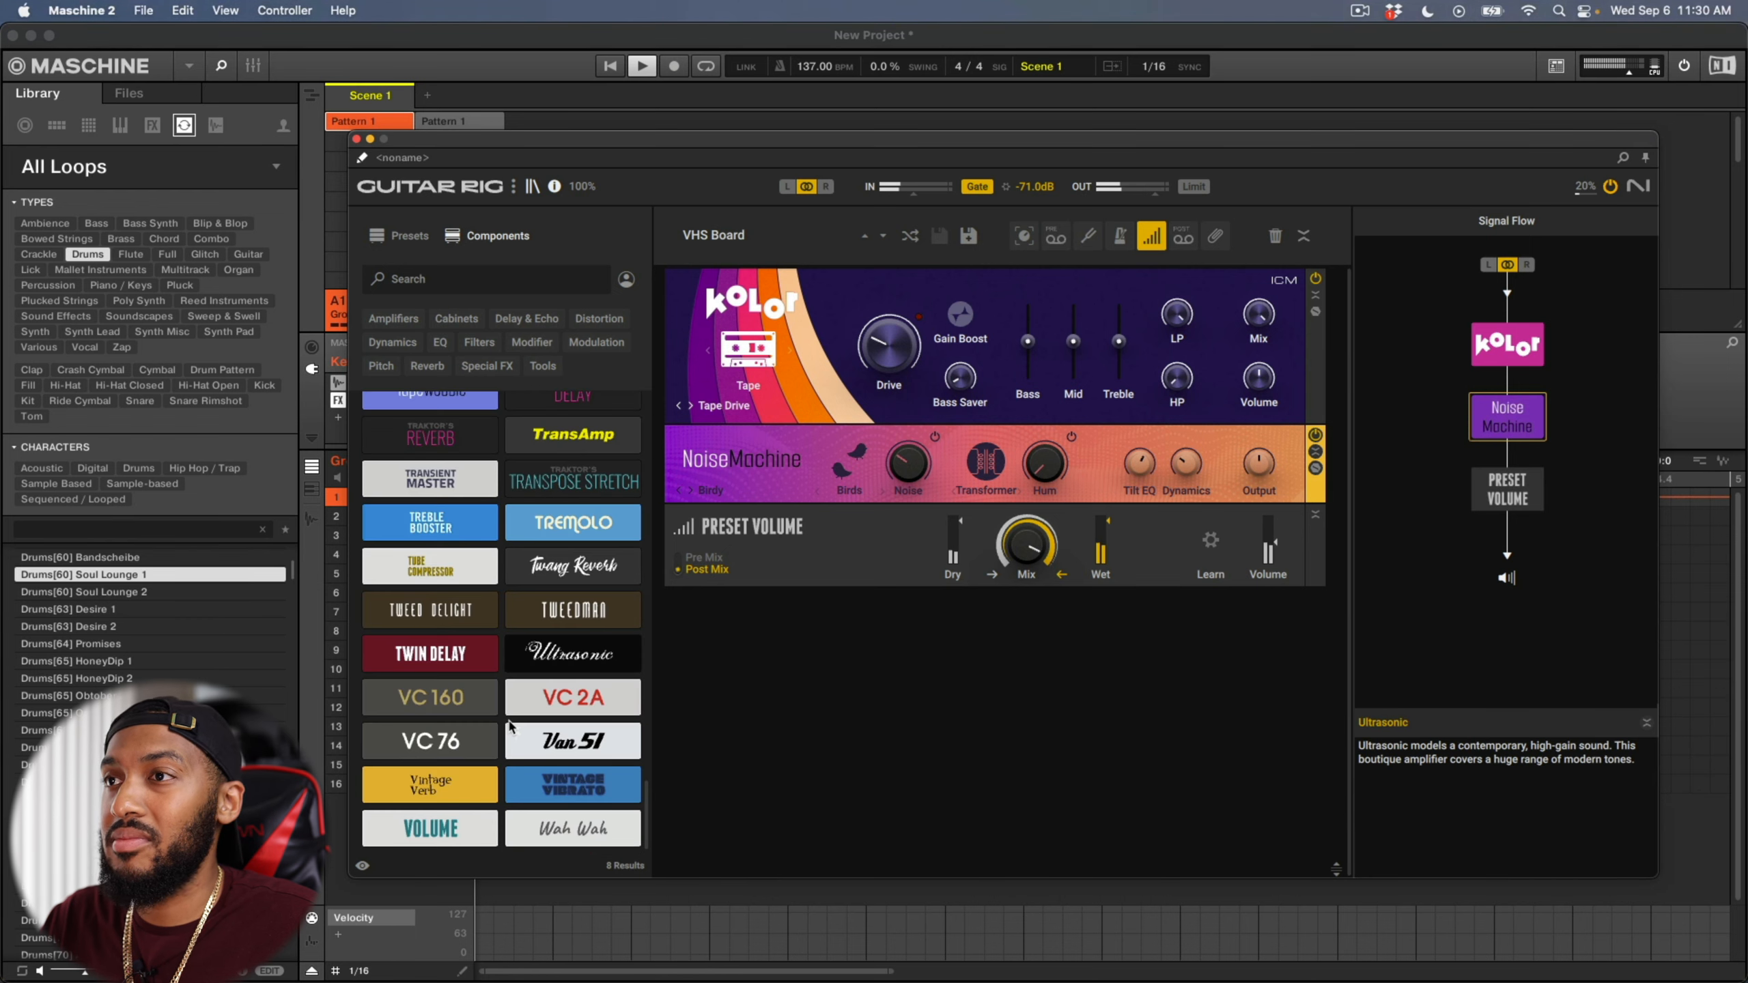
pyautogui.scroll(2, 565, 836)
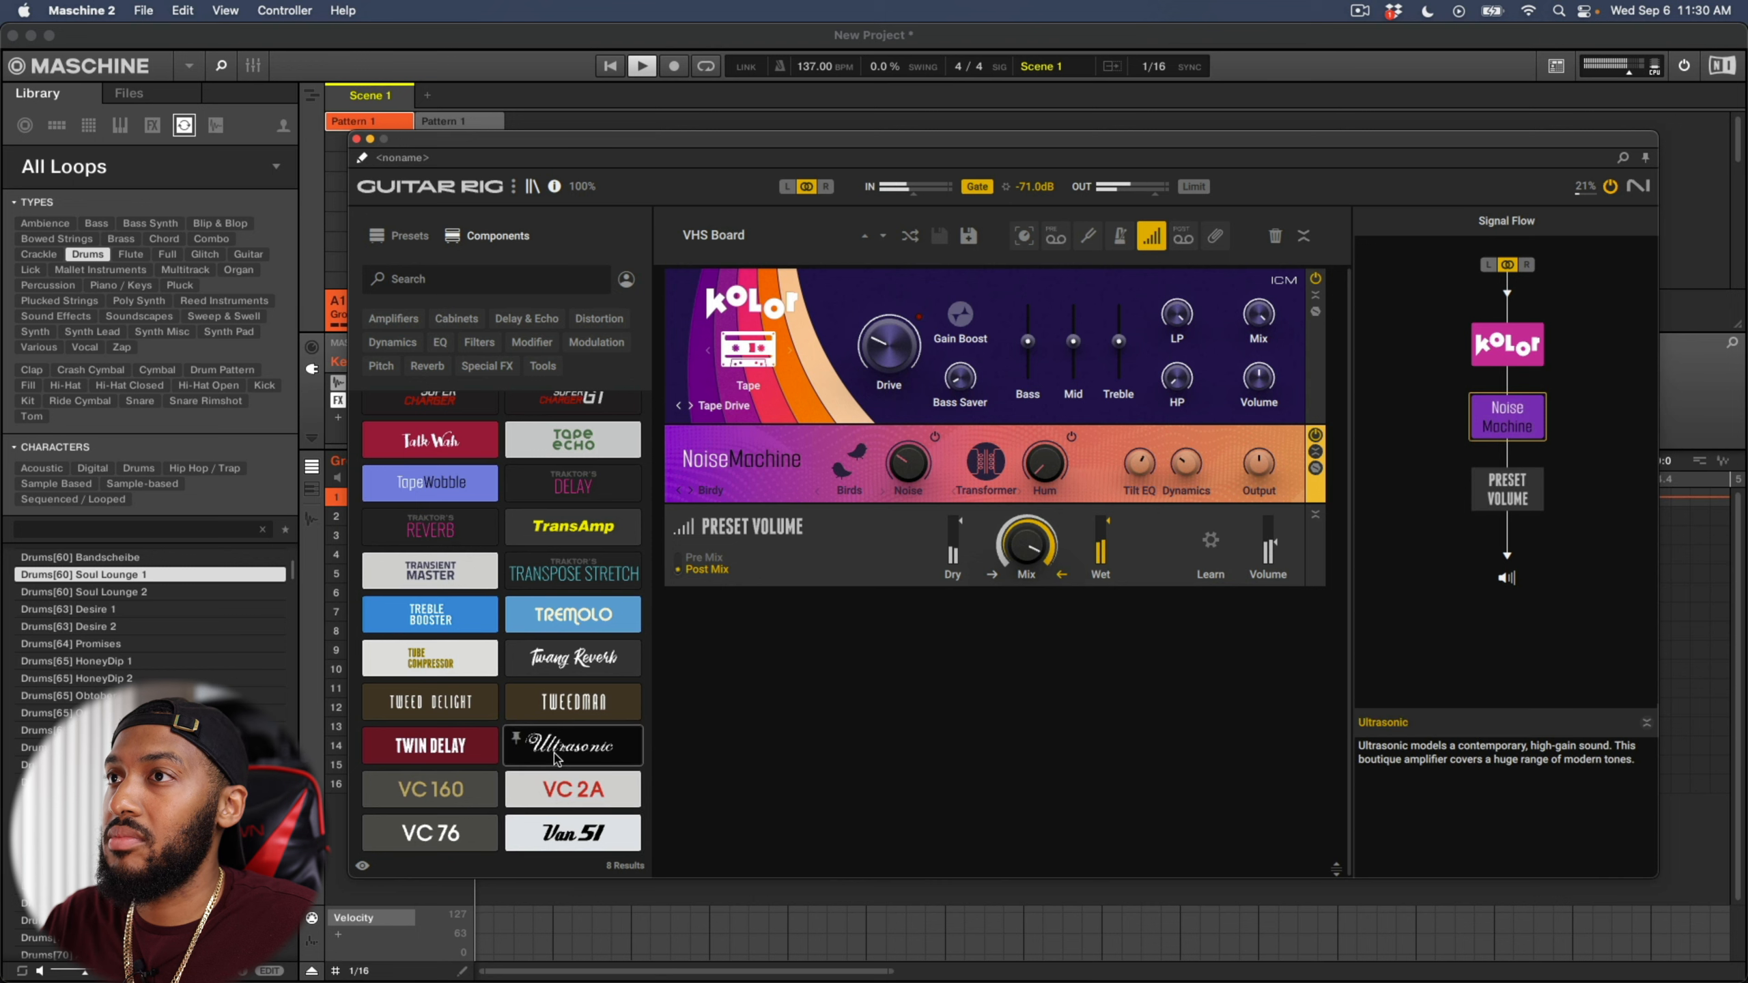
pyautogui.scroll(4, 556, 757)
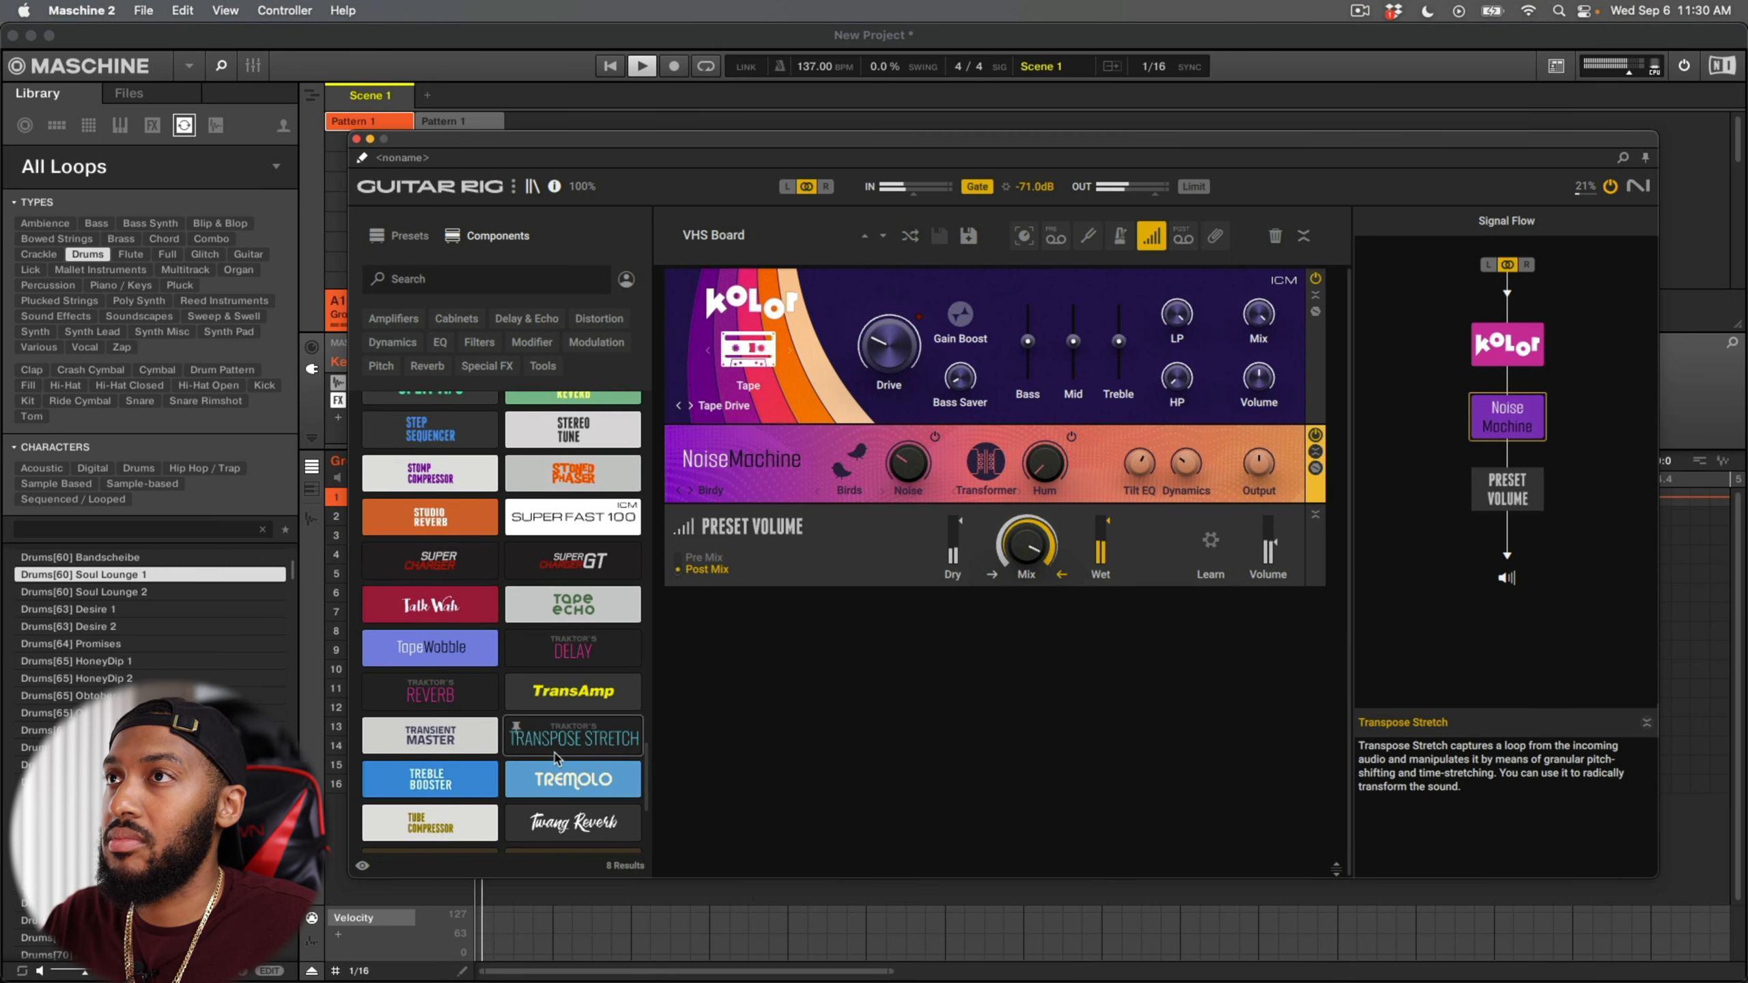
pyautogui.scroll(5, 555, 757)
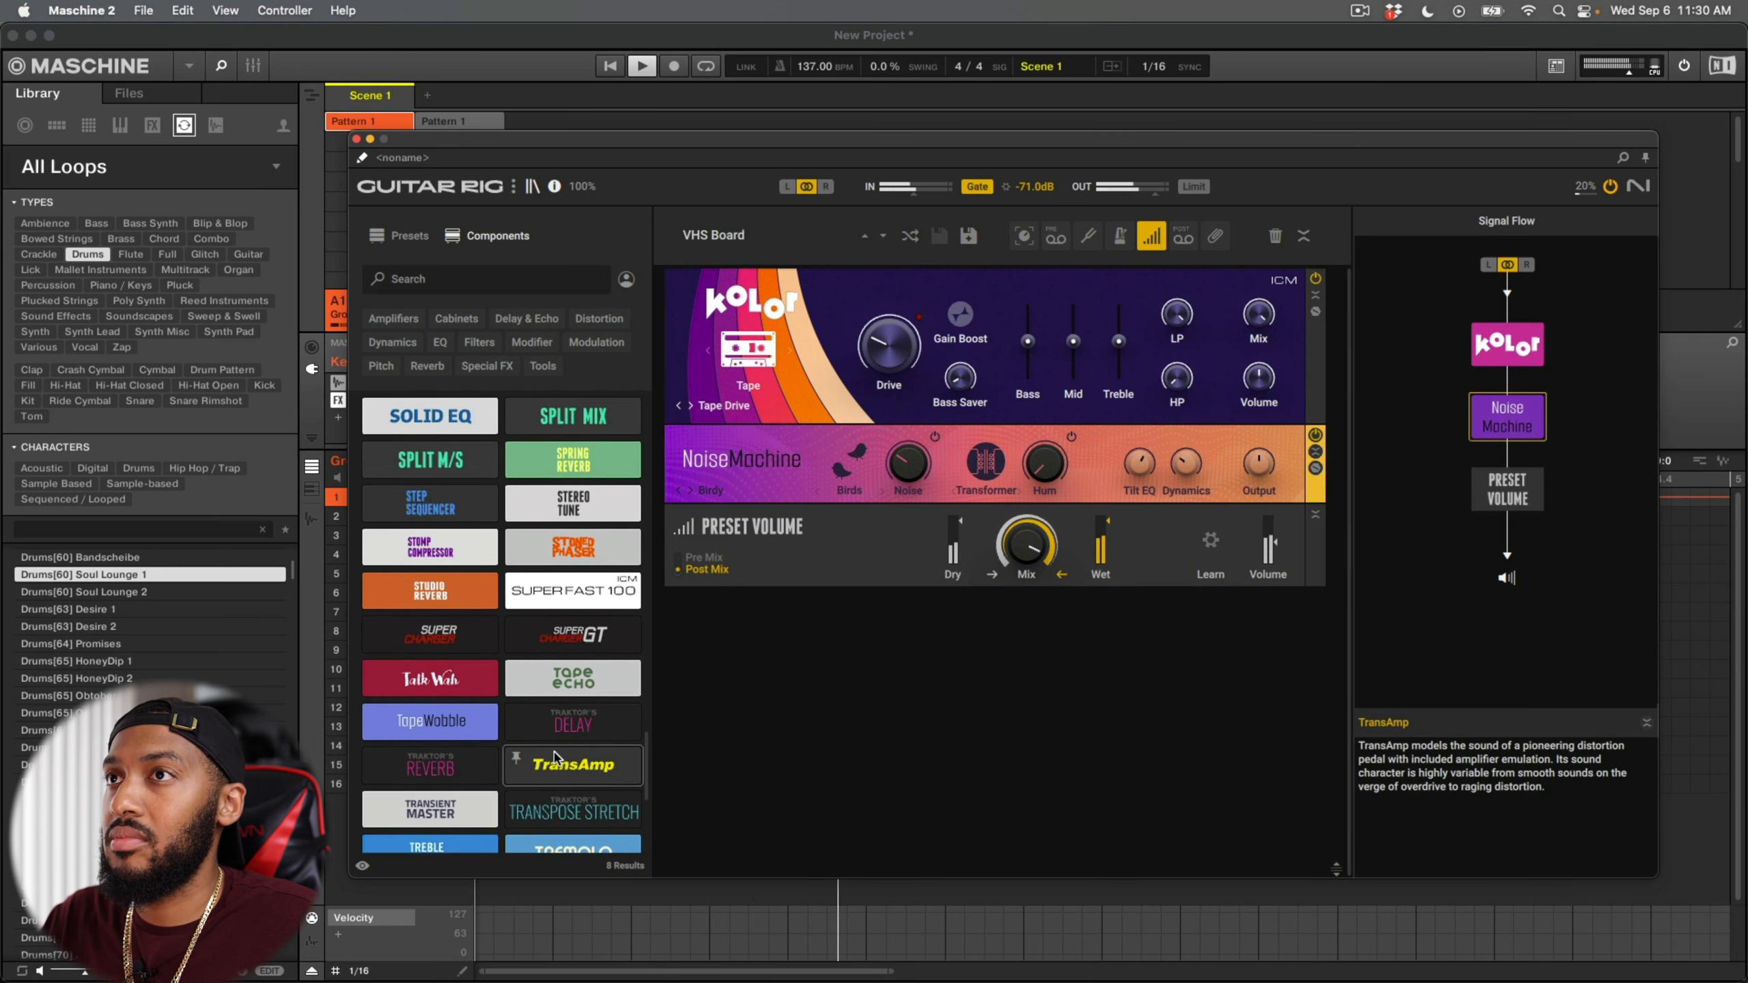
pyautogui.scroll(7, 556, 757)
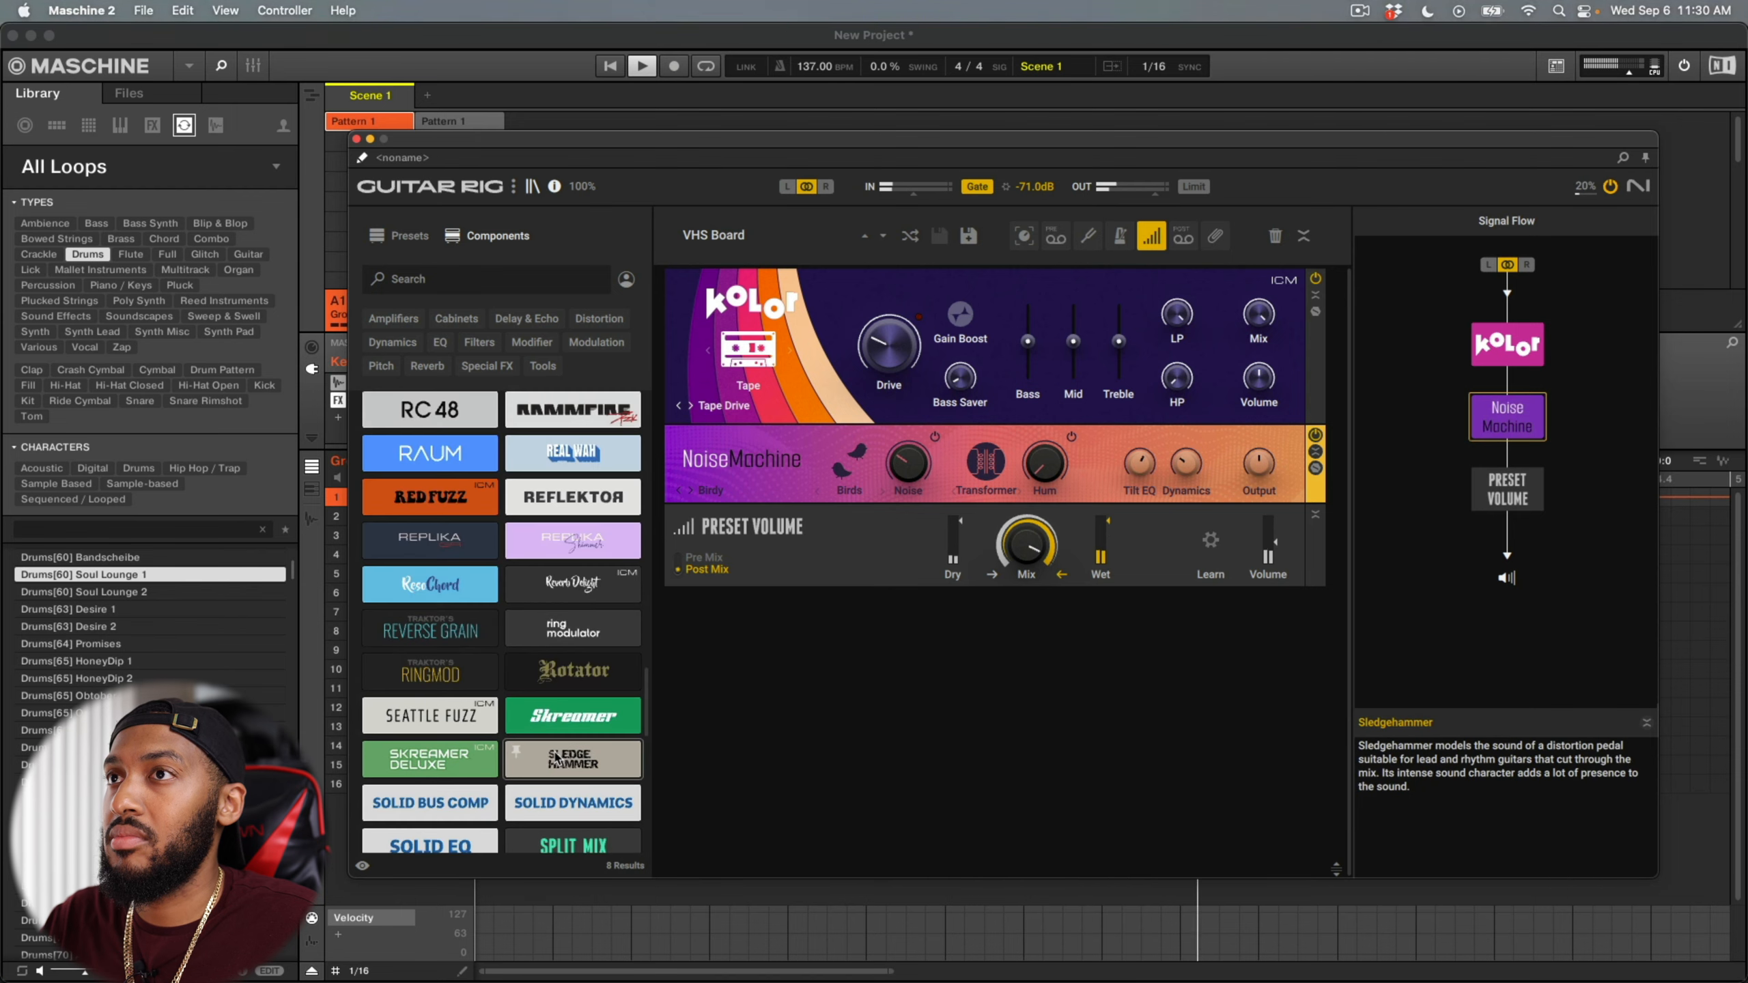
pyautogui.scroll(4, 523, 675)
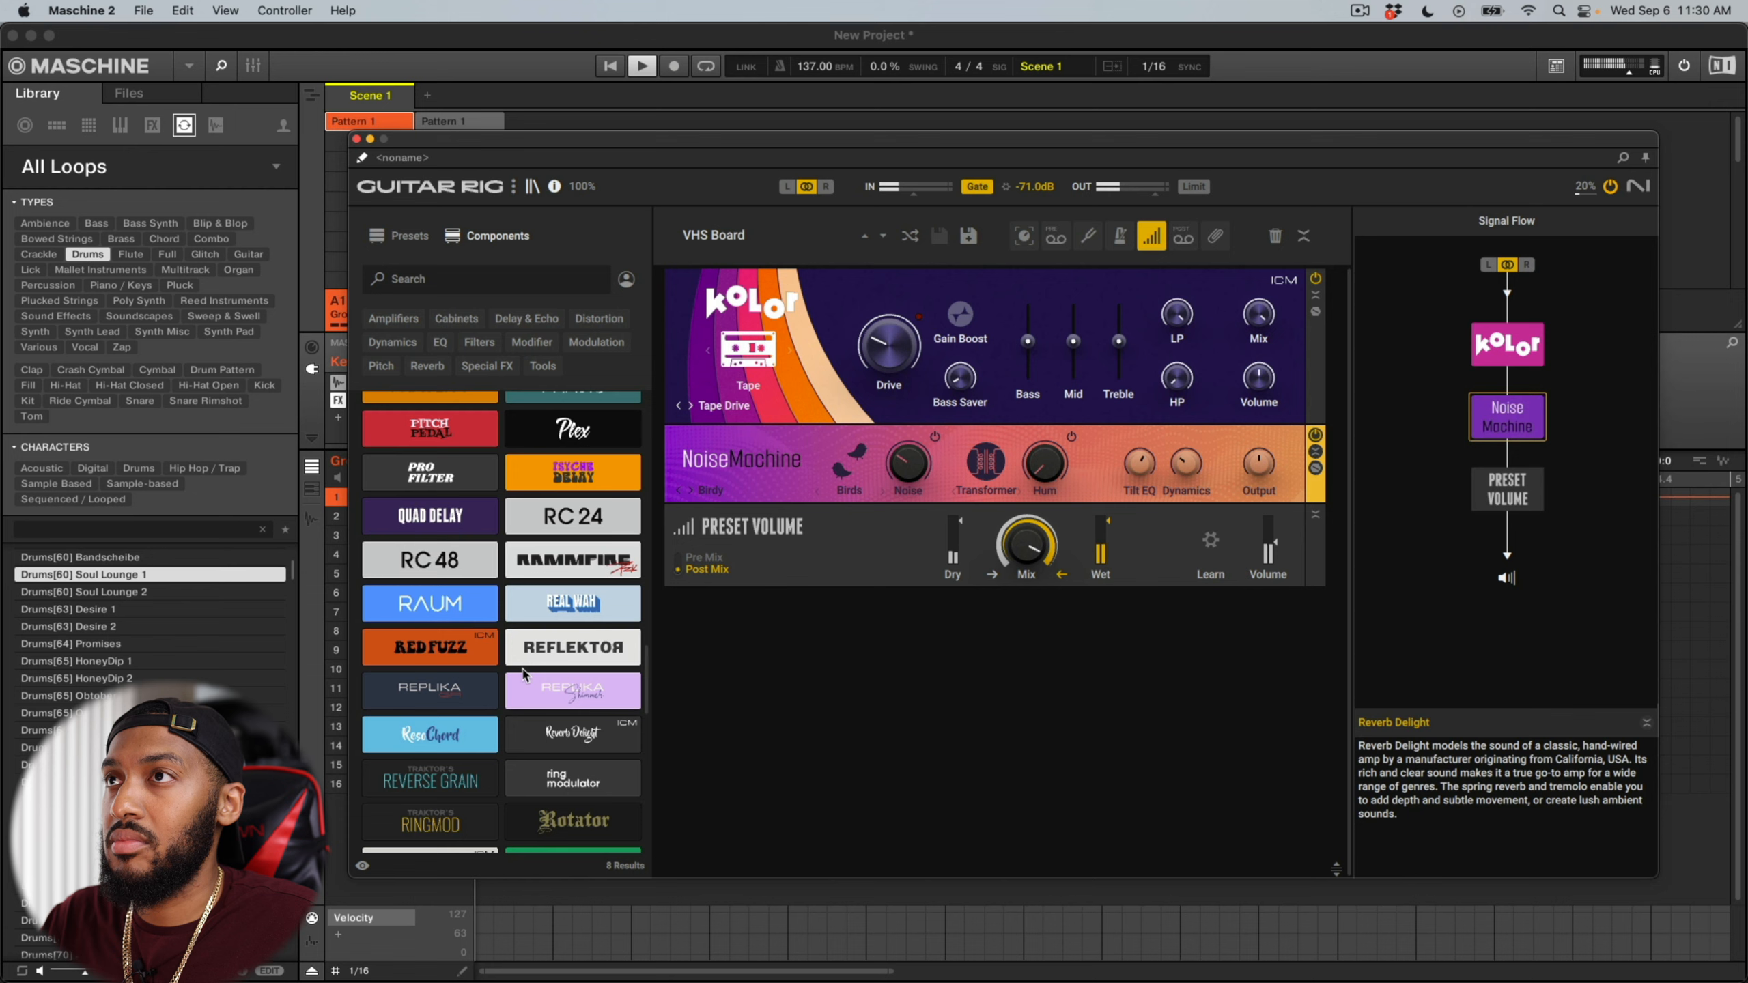
pyautogui.scroll(10, 523, 674)
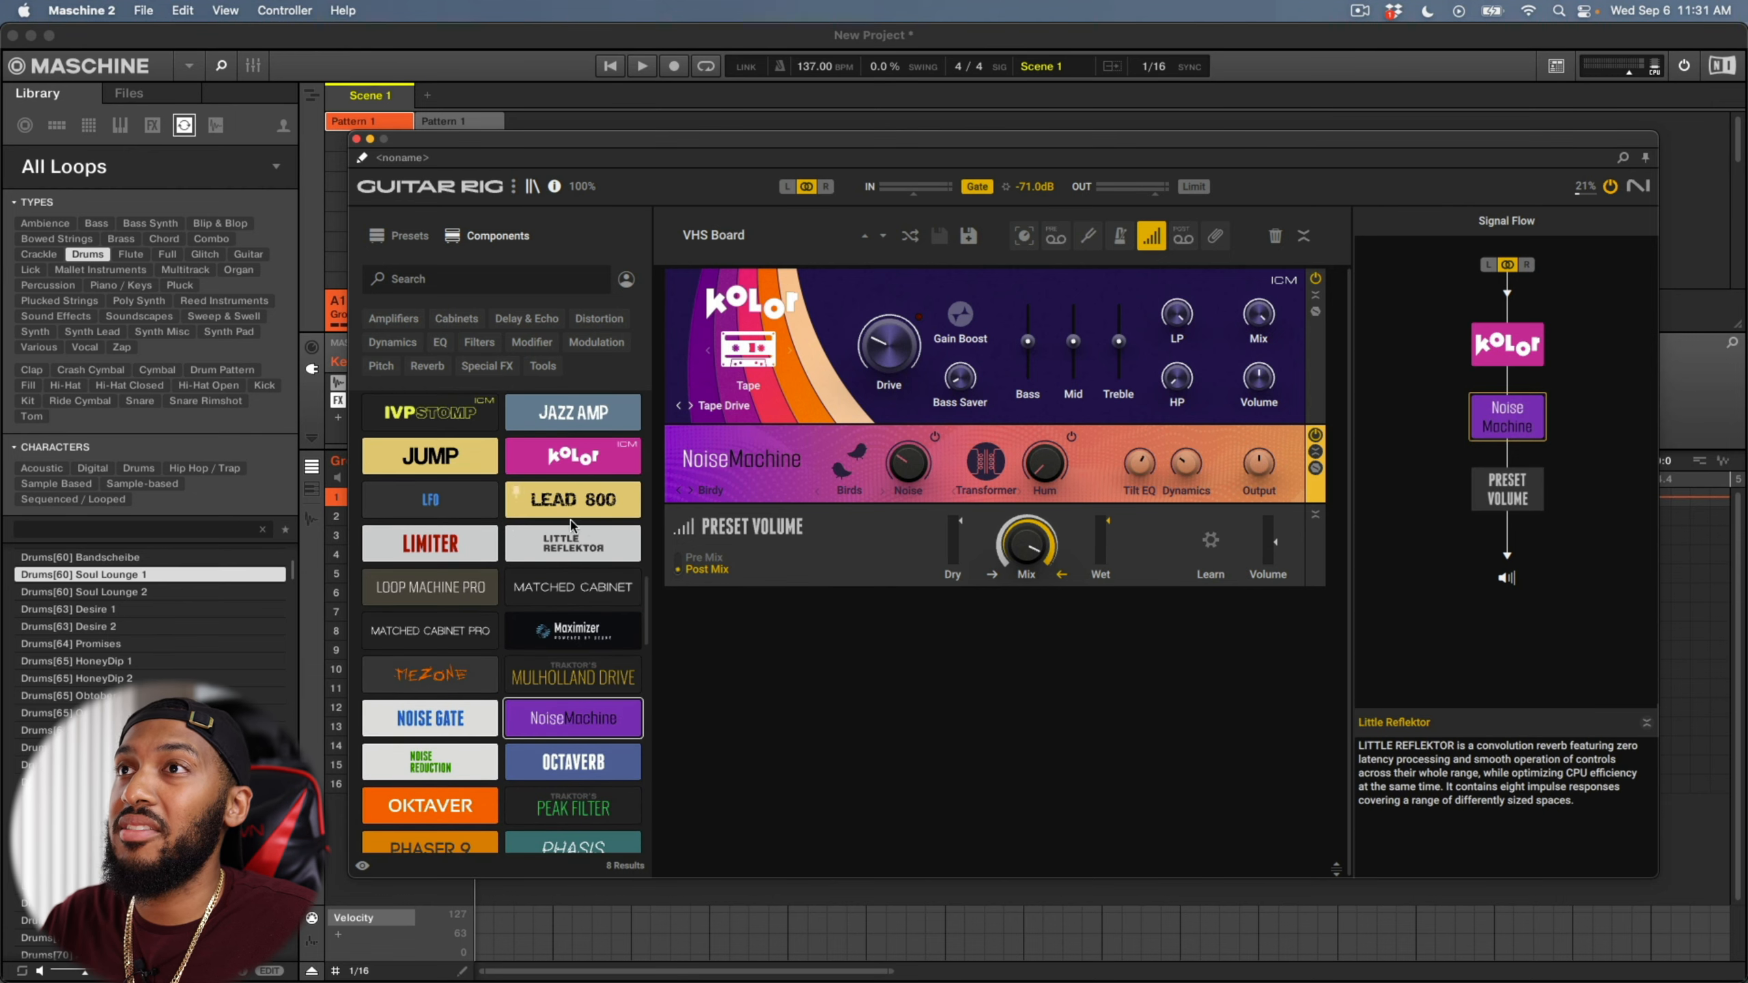
pyautogui.scroll(9, 581, 524)
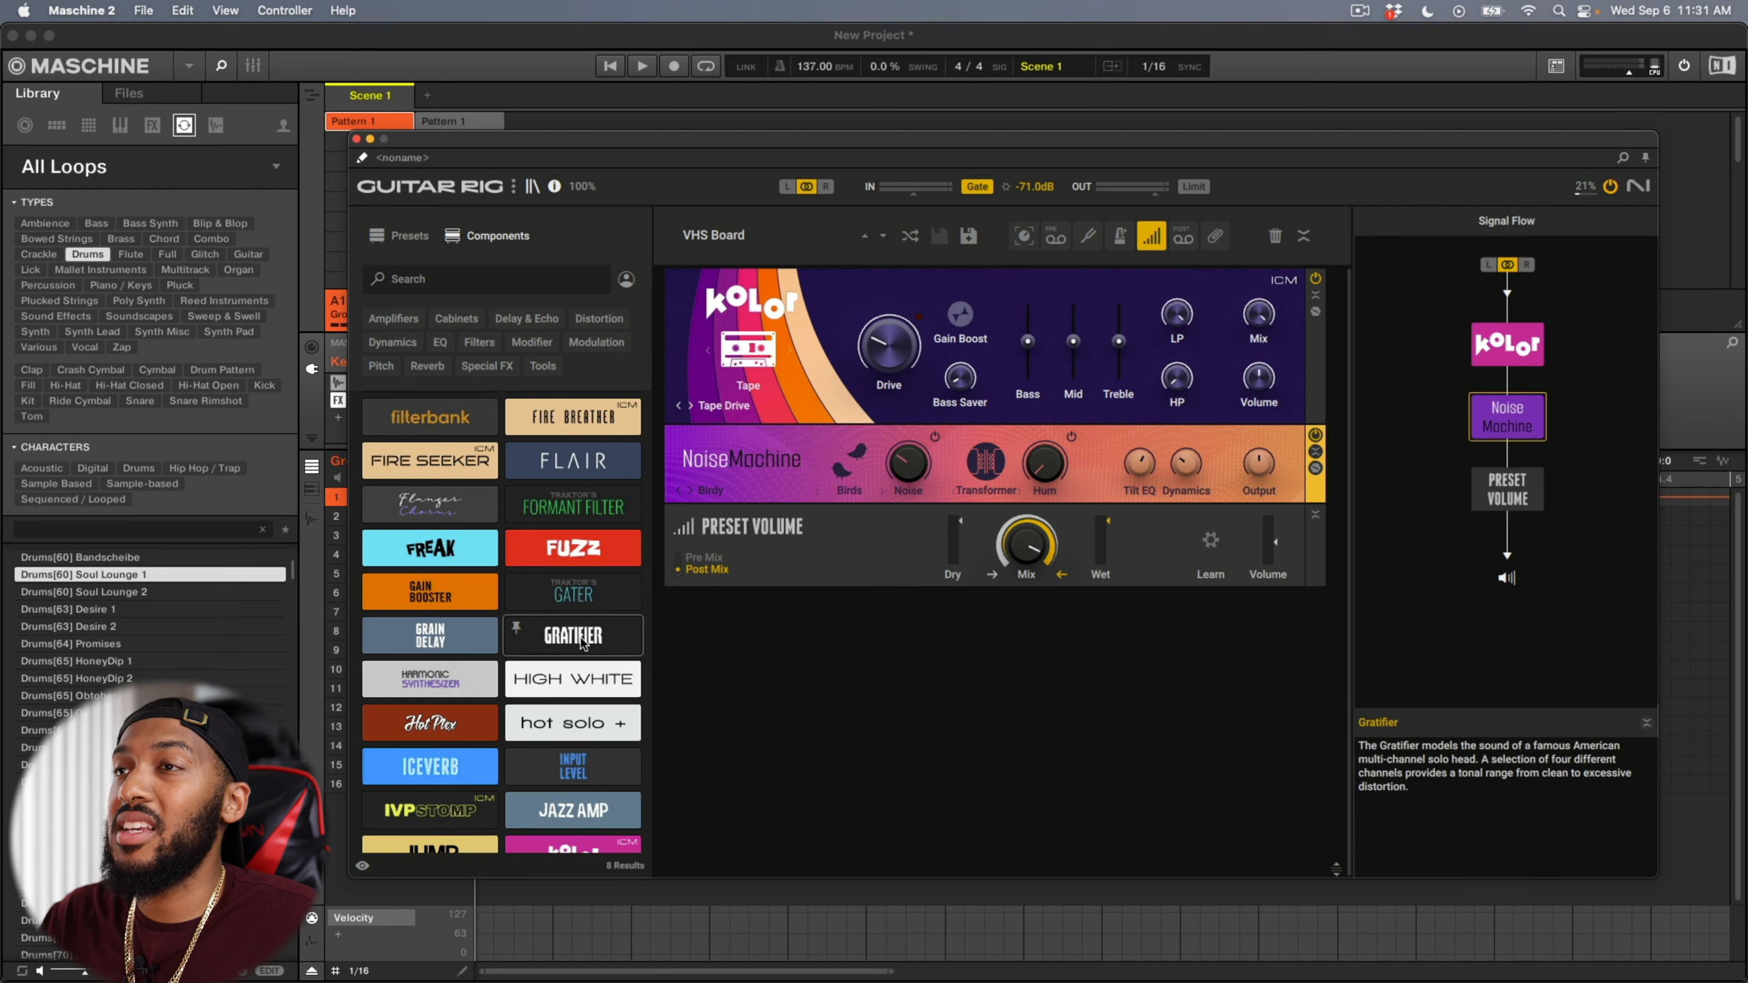
pyautogui.scroll(4, 555, 637)
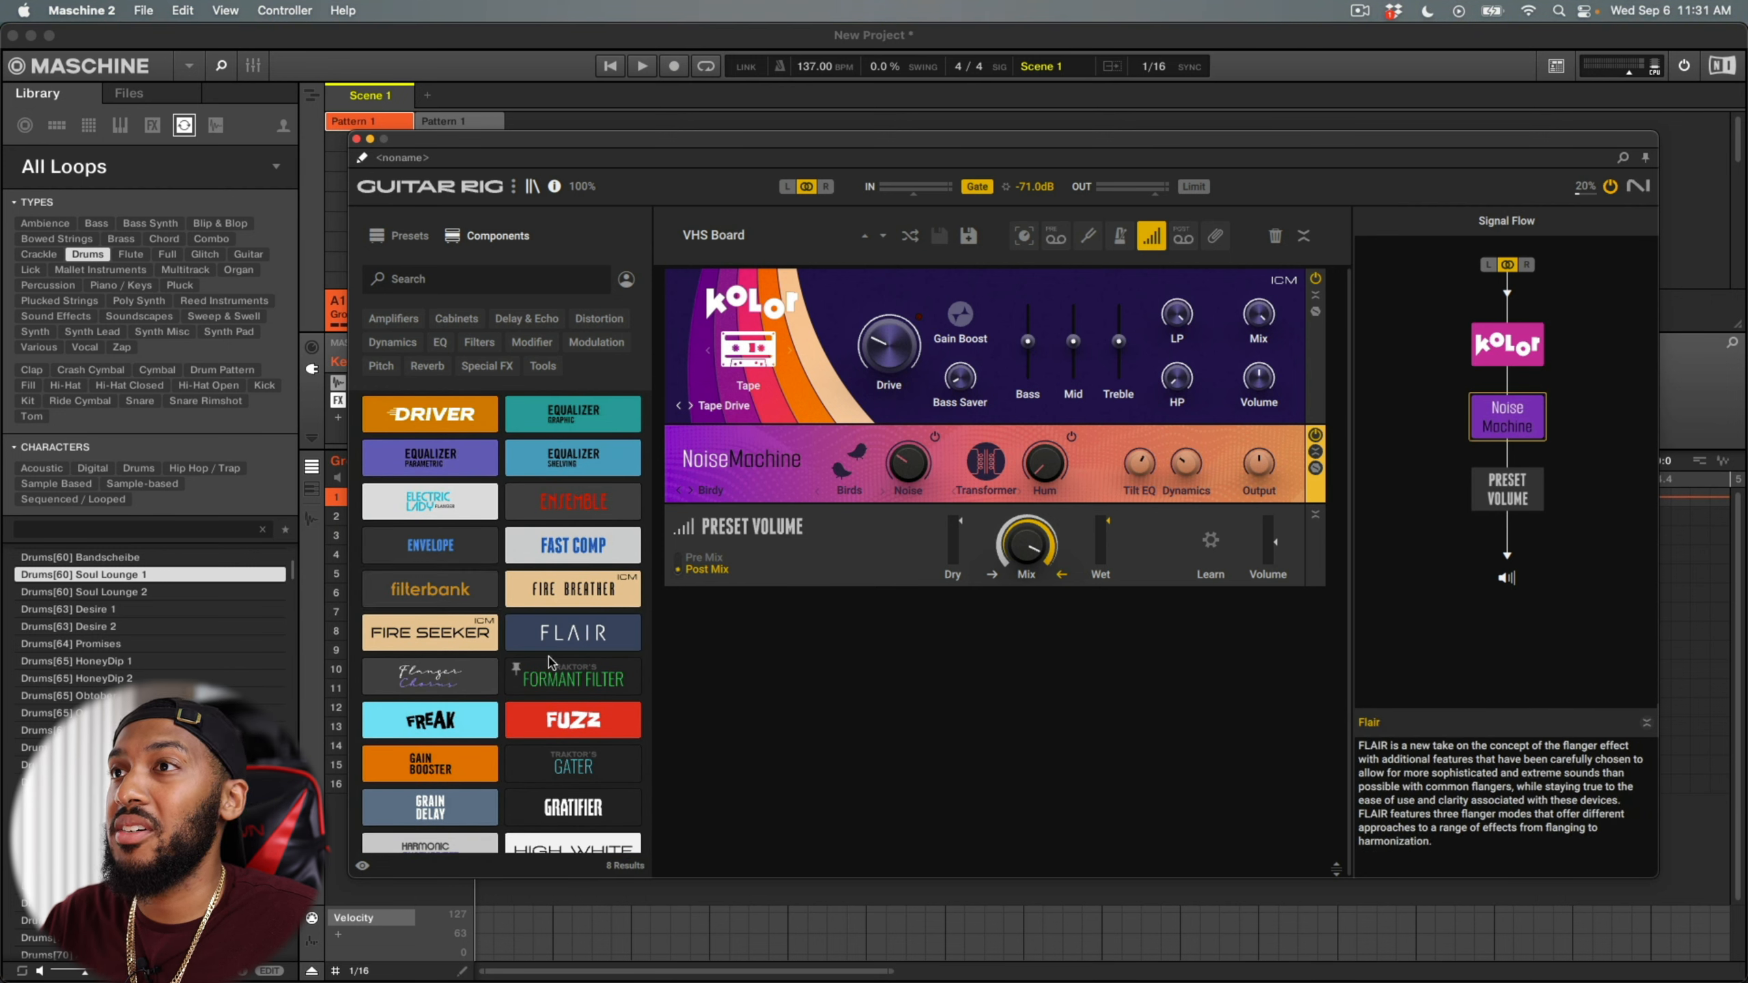
pyautogui.scroll(1, 550, 663)
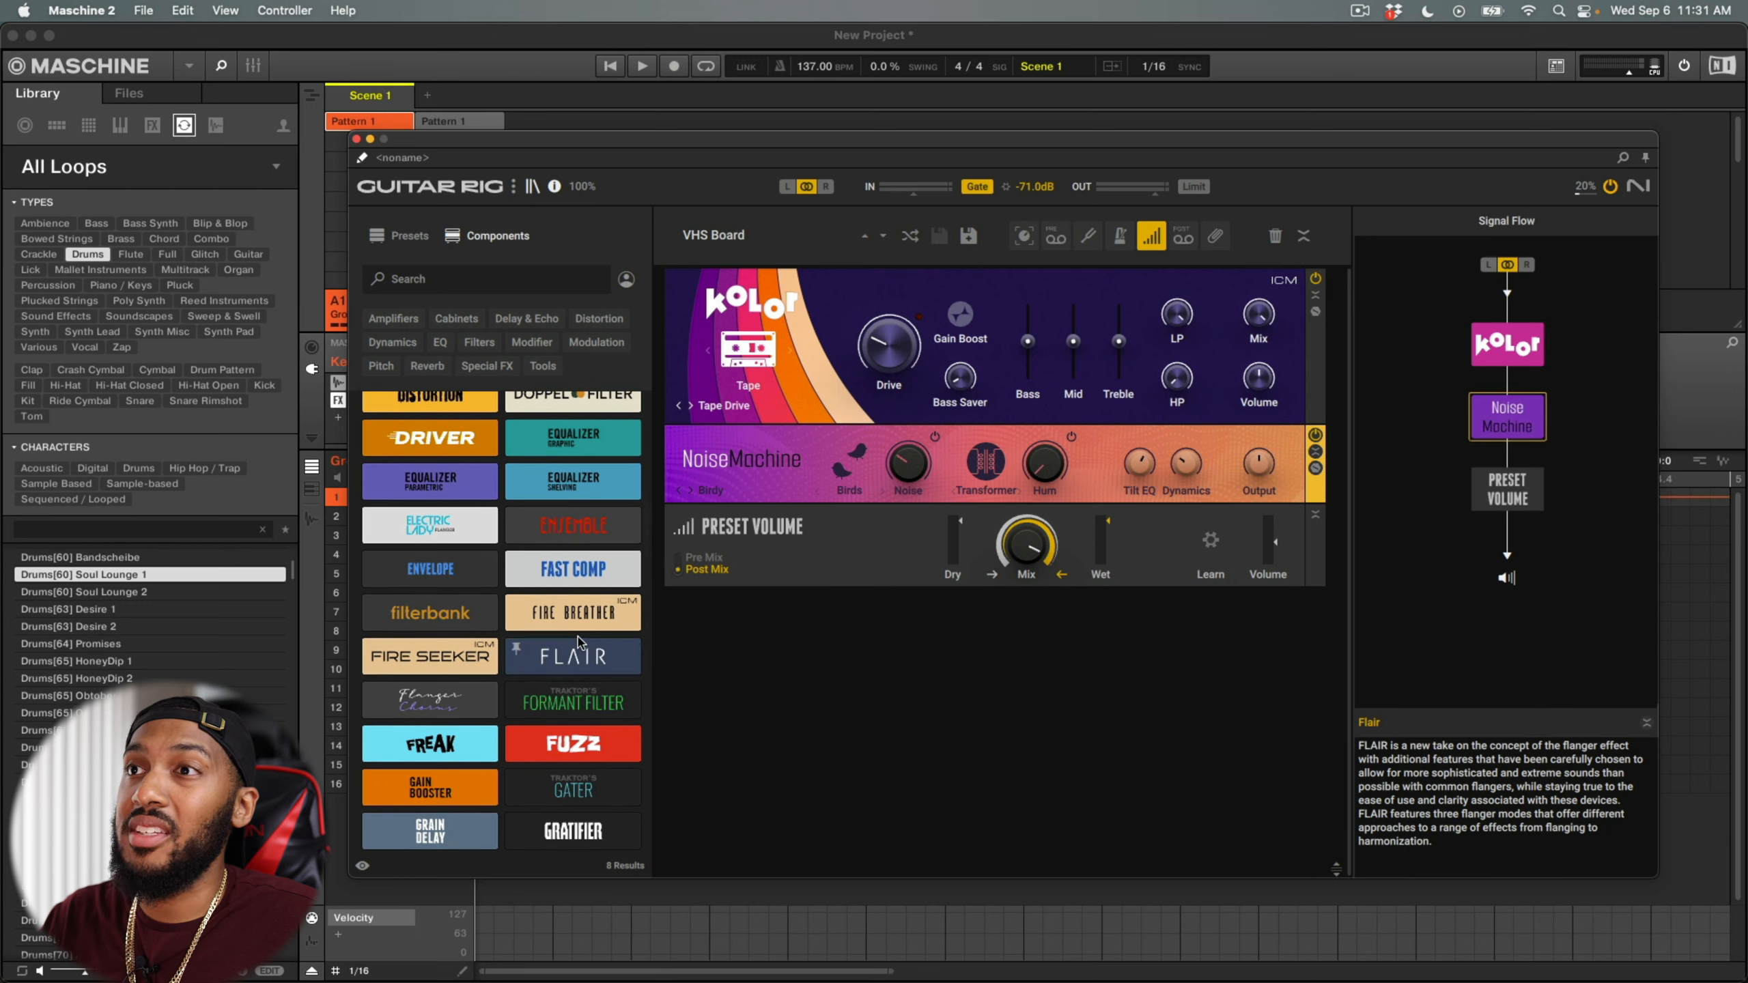
pyautogui.scroll(10, 580, 651)
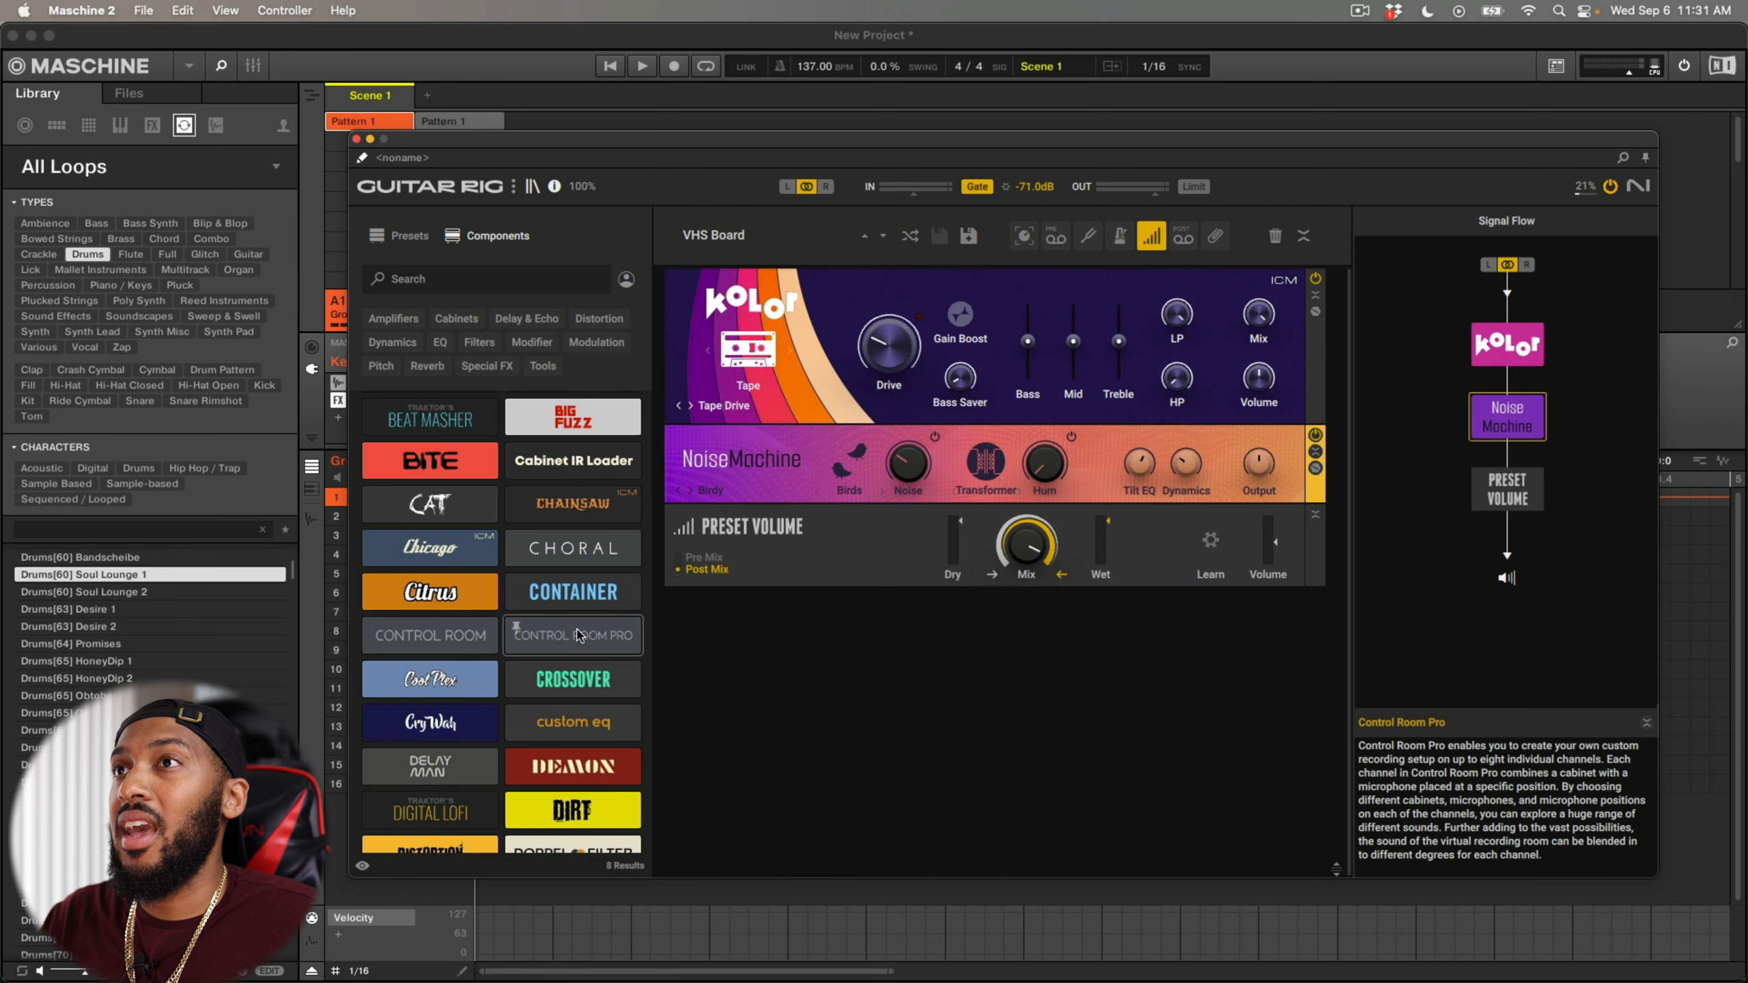
pyautogui.scroll(3, 571, 628)
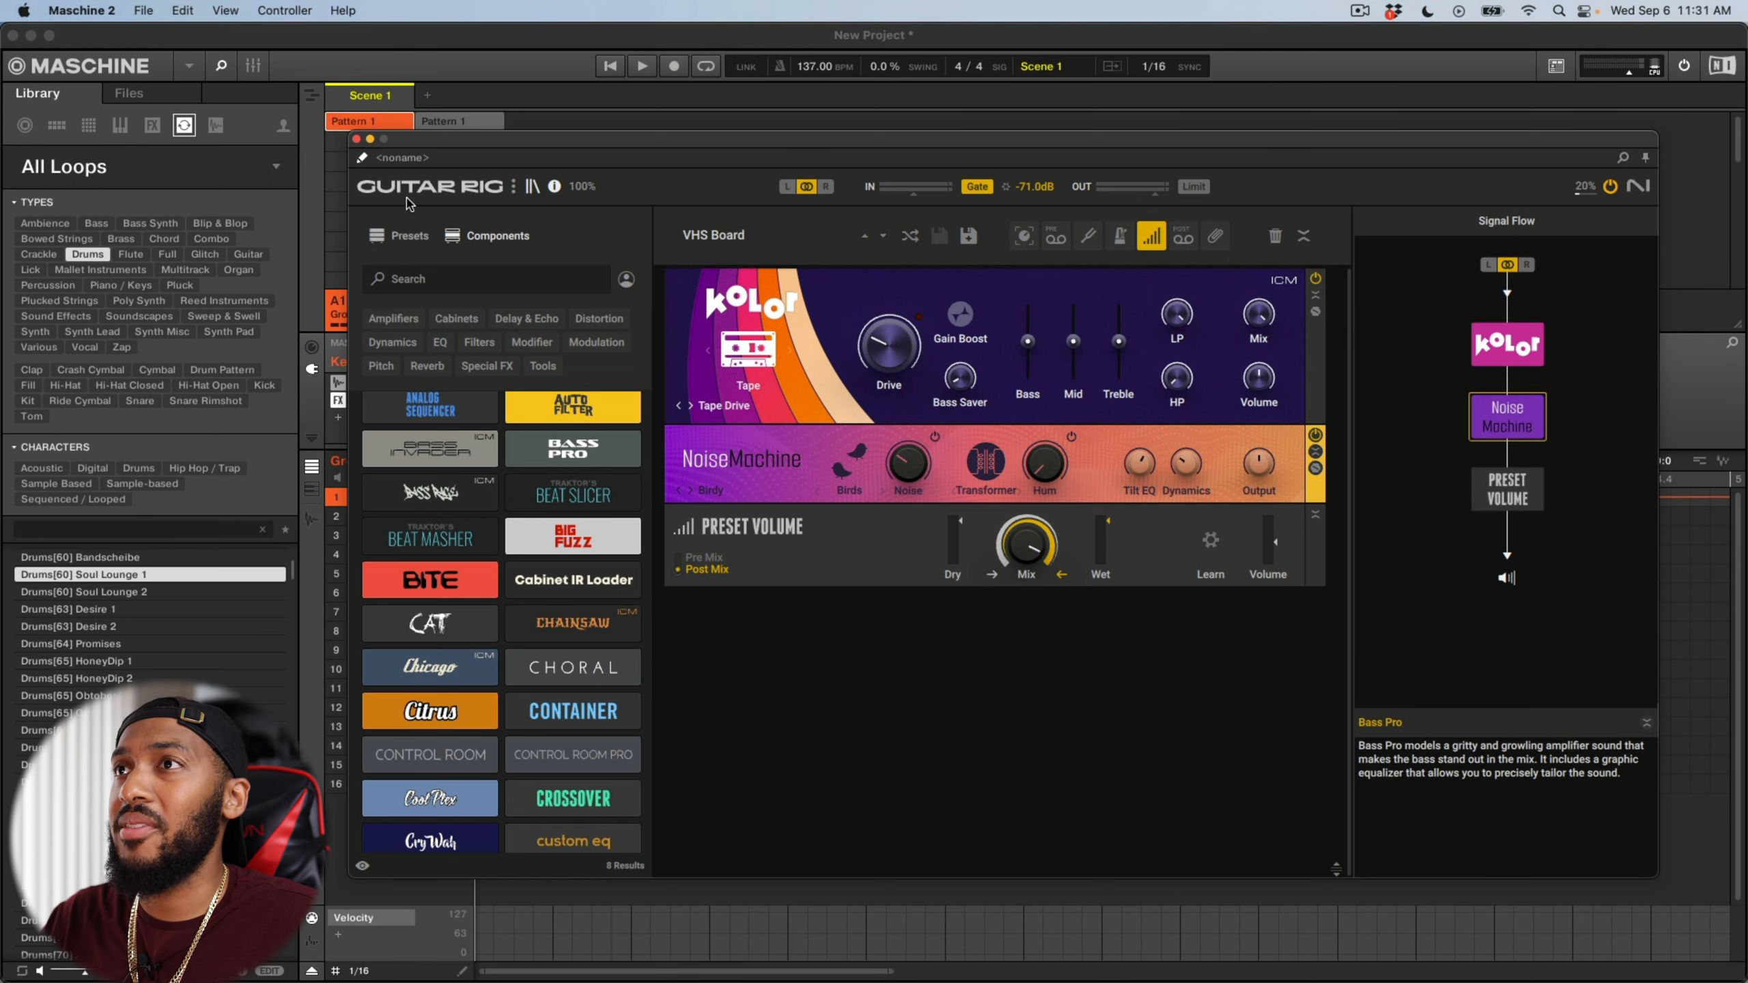
# Step: Solo Group B1 and load the VST3 version of Guitar Rig 7 on its drum loop sound with playback running
pyautogui.click(336, 301)
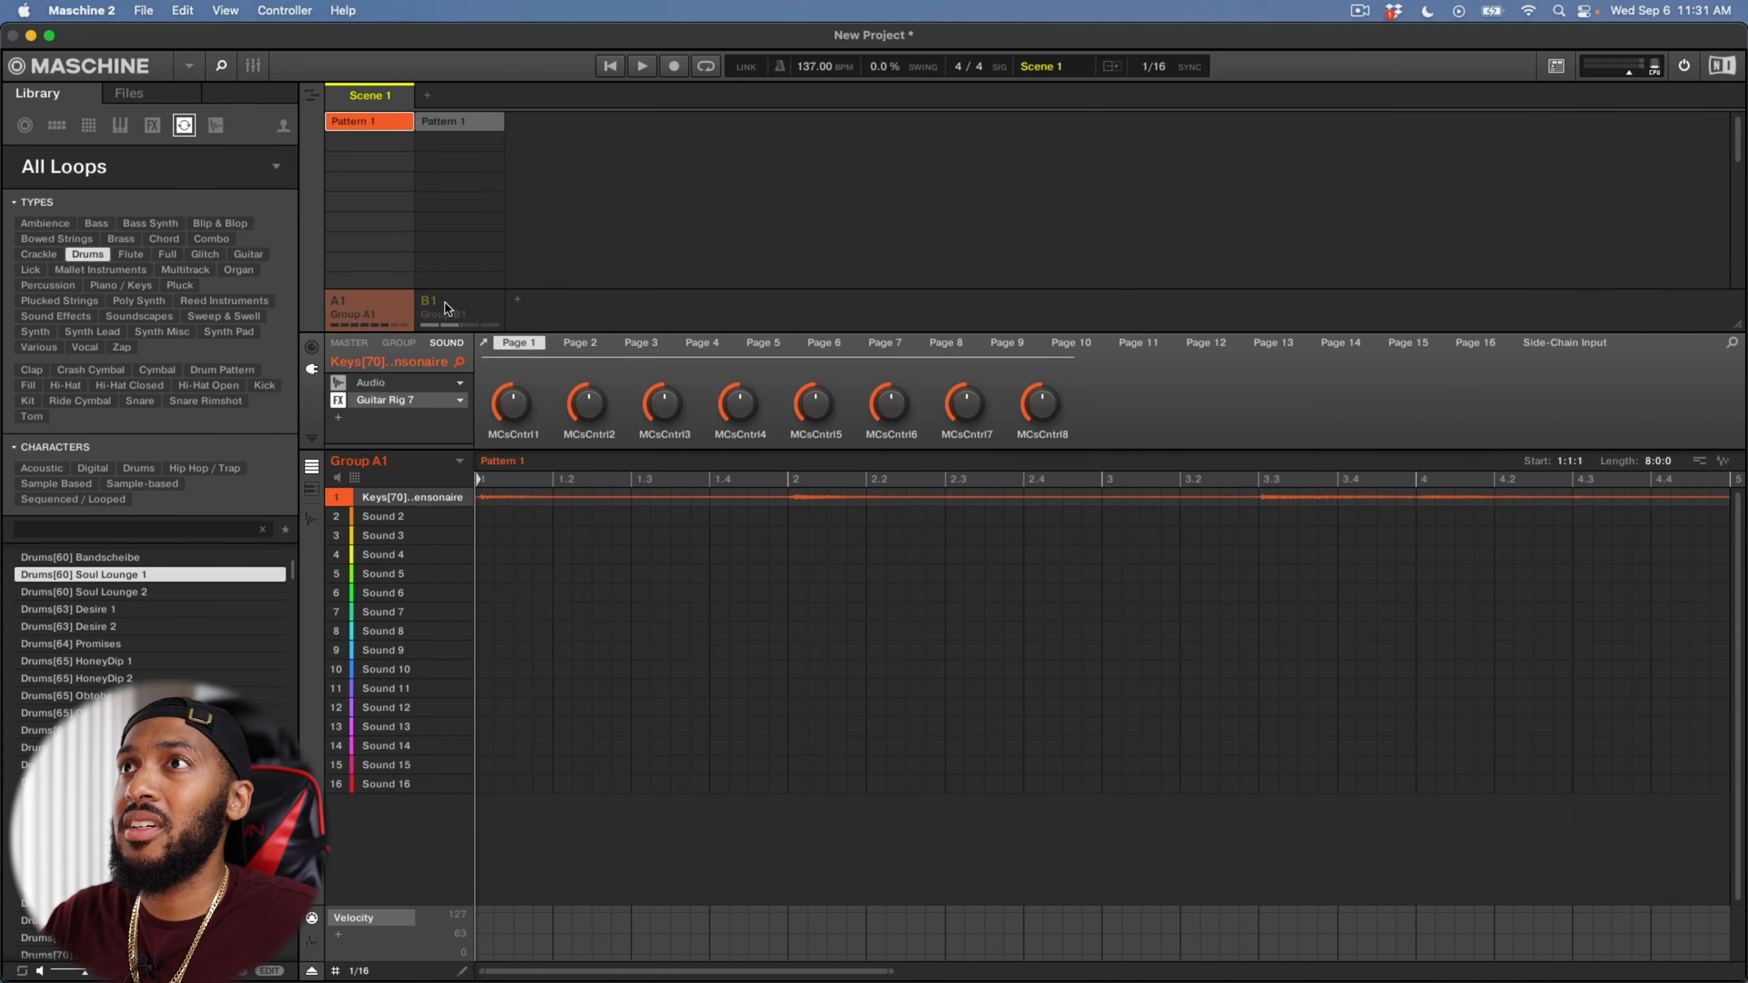
pyautogui.click(473, 312)
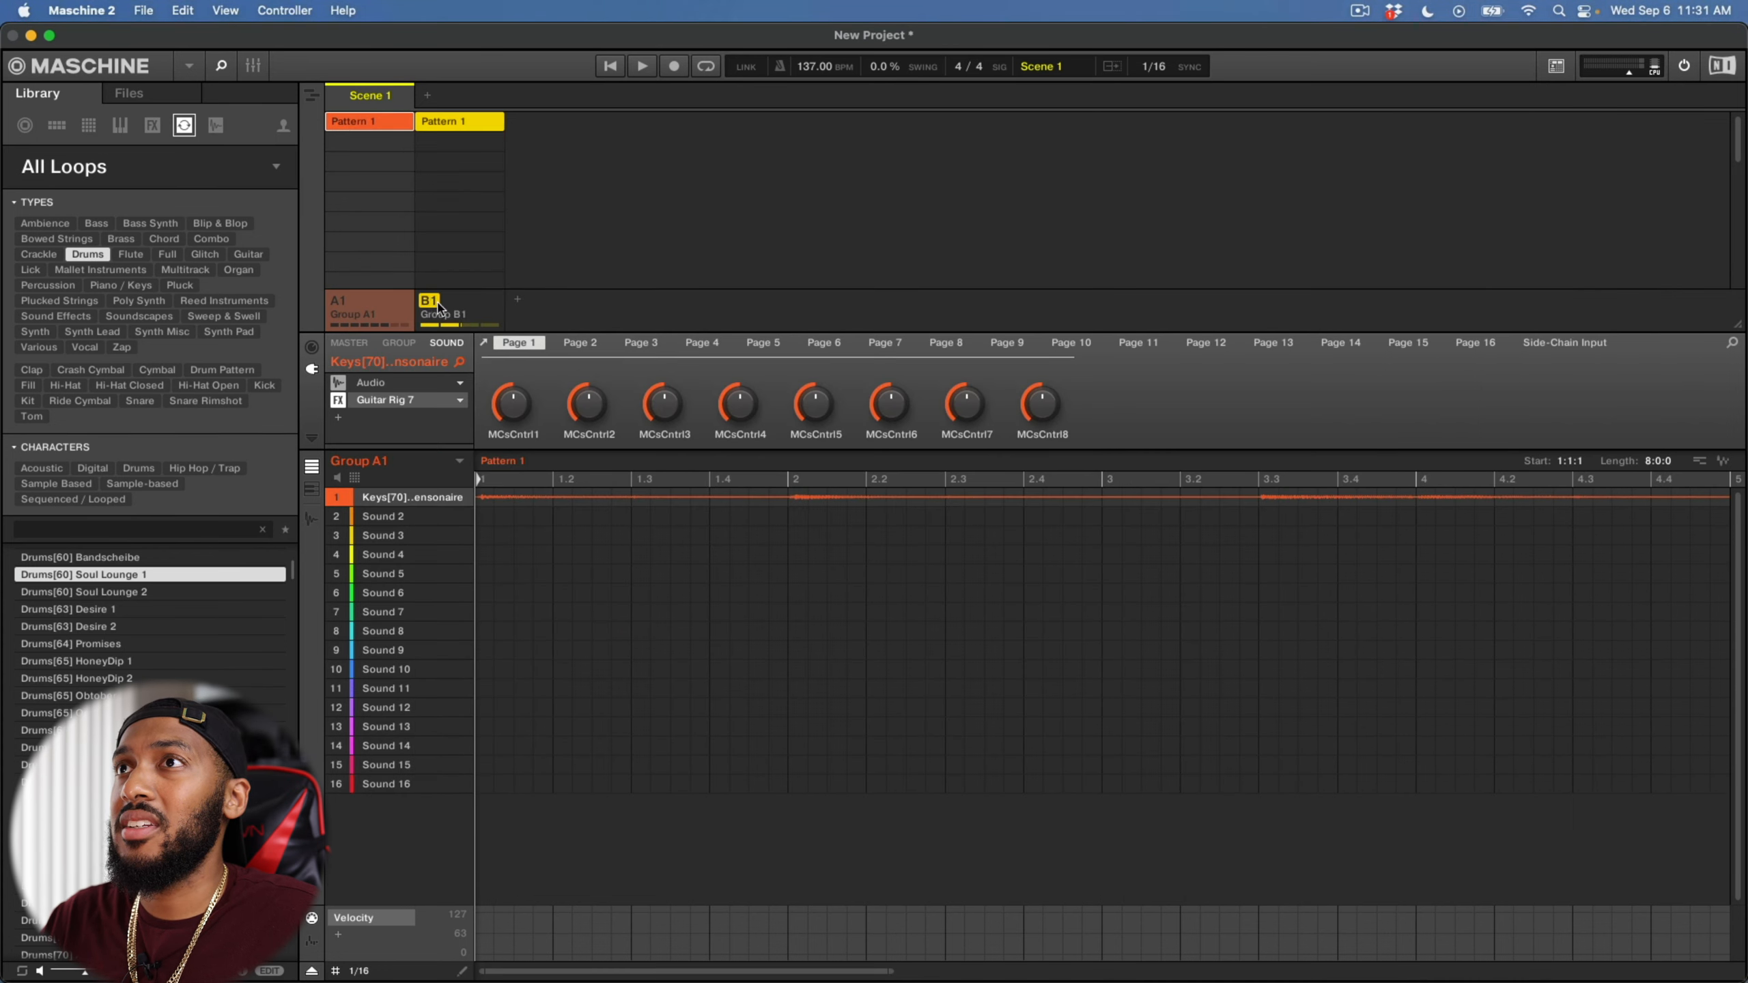
pyautogui.click(407, 383)
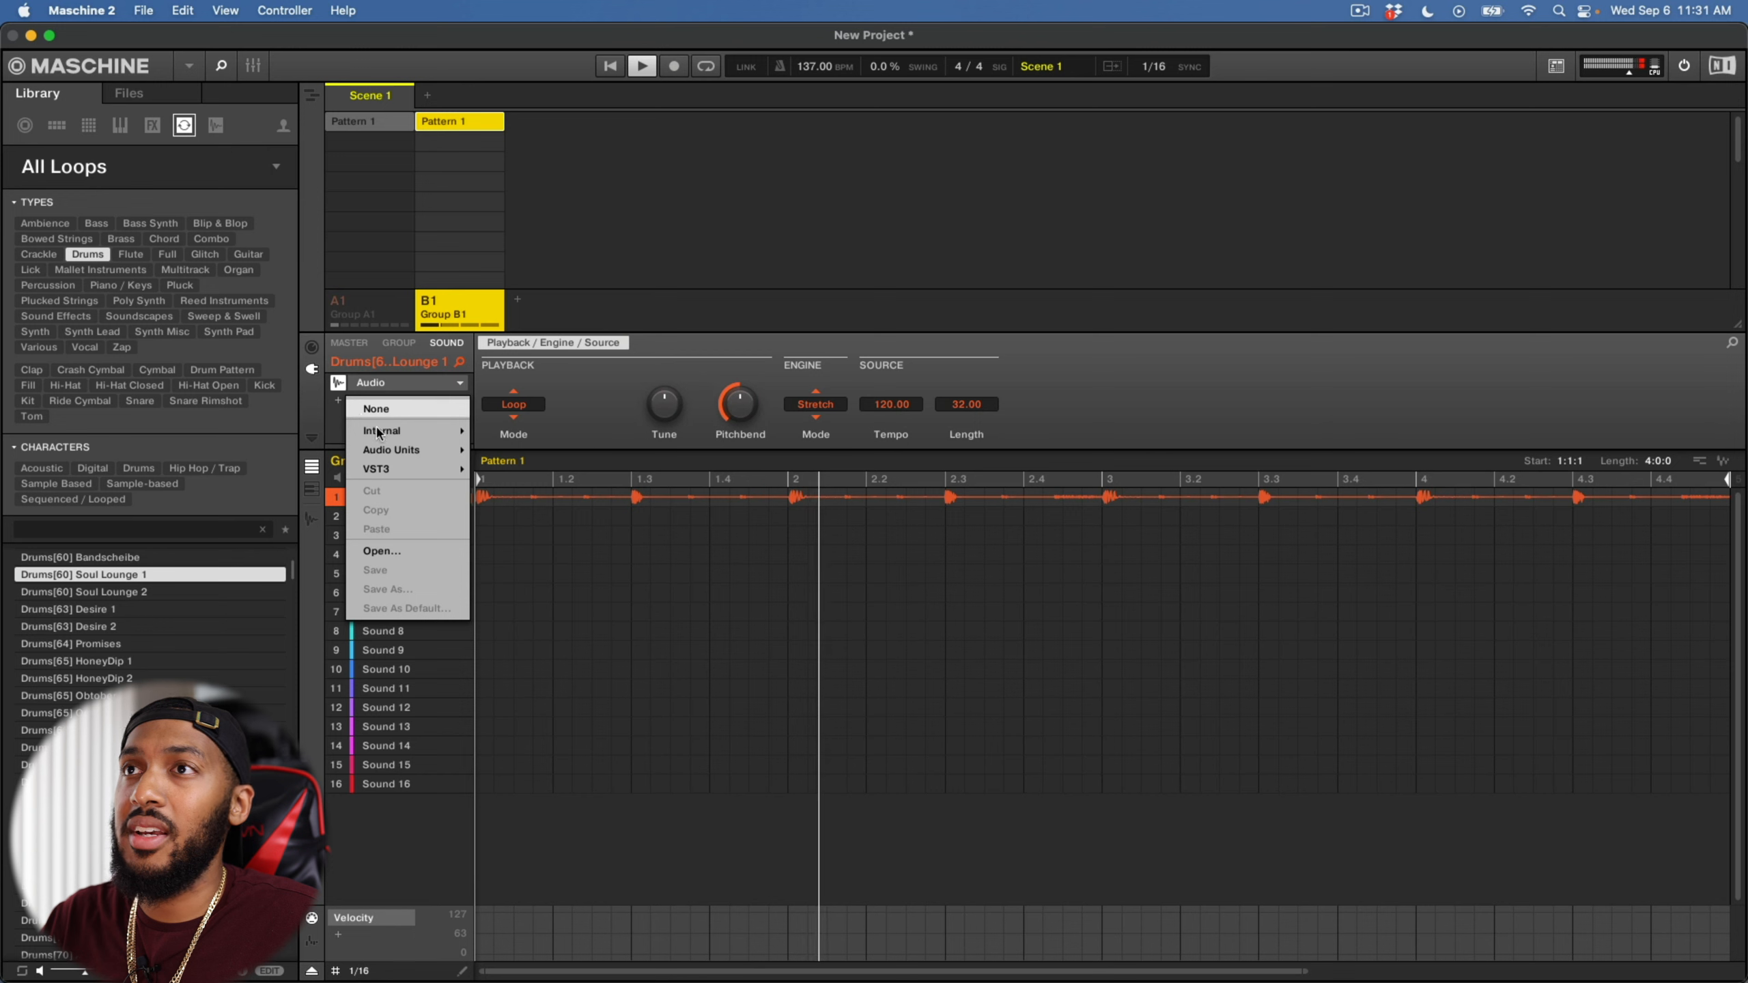
pyautogui.moveTo(400, 465)
pyautogui.moveTo(534, 507)
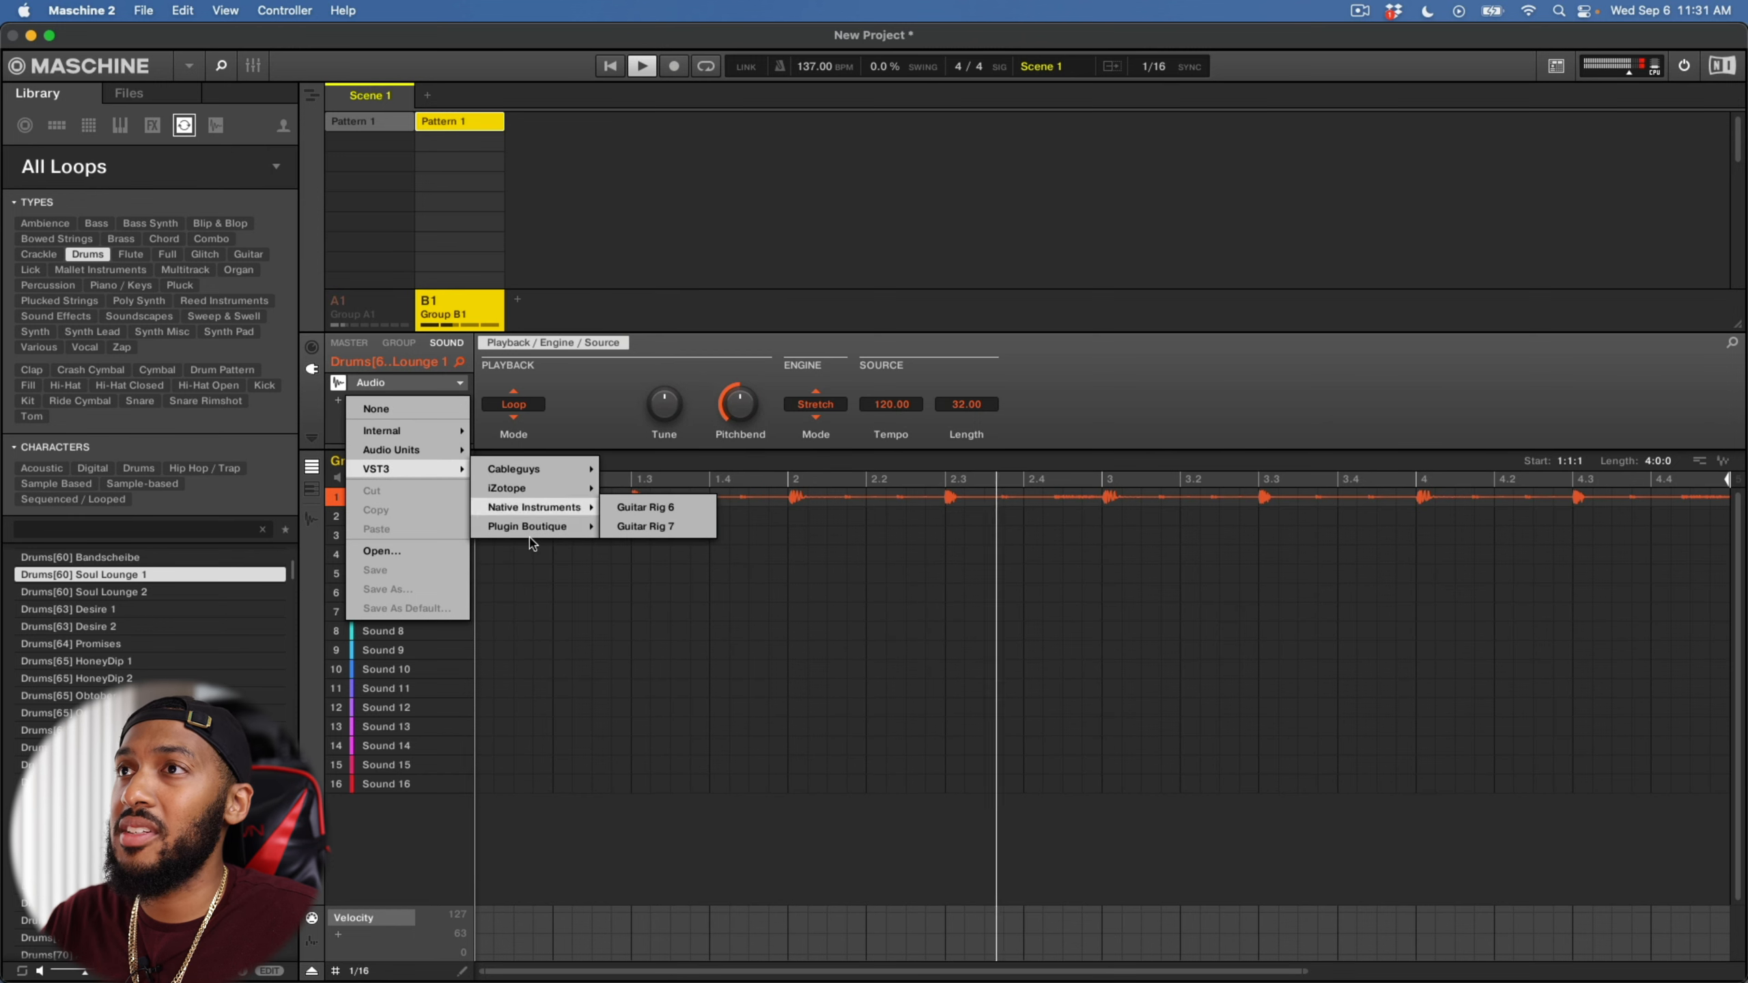
pyautogui.click(641, 527)
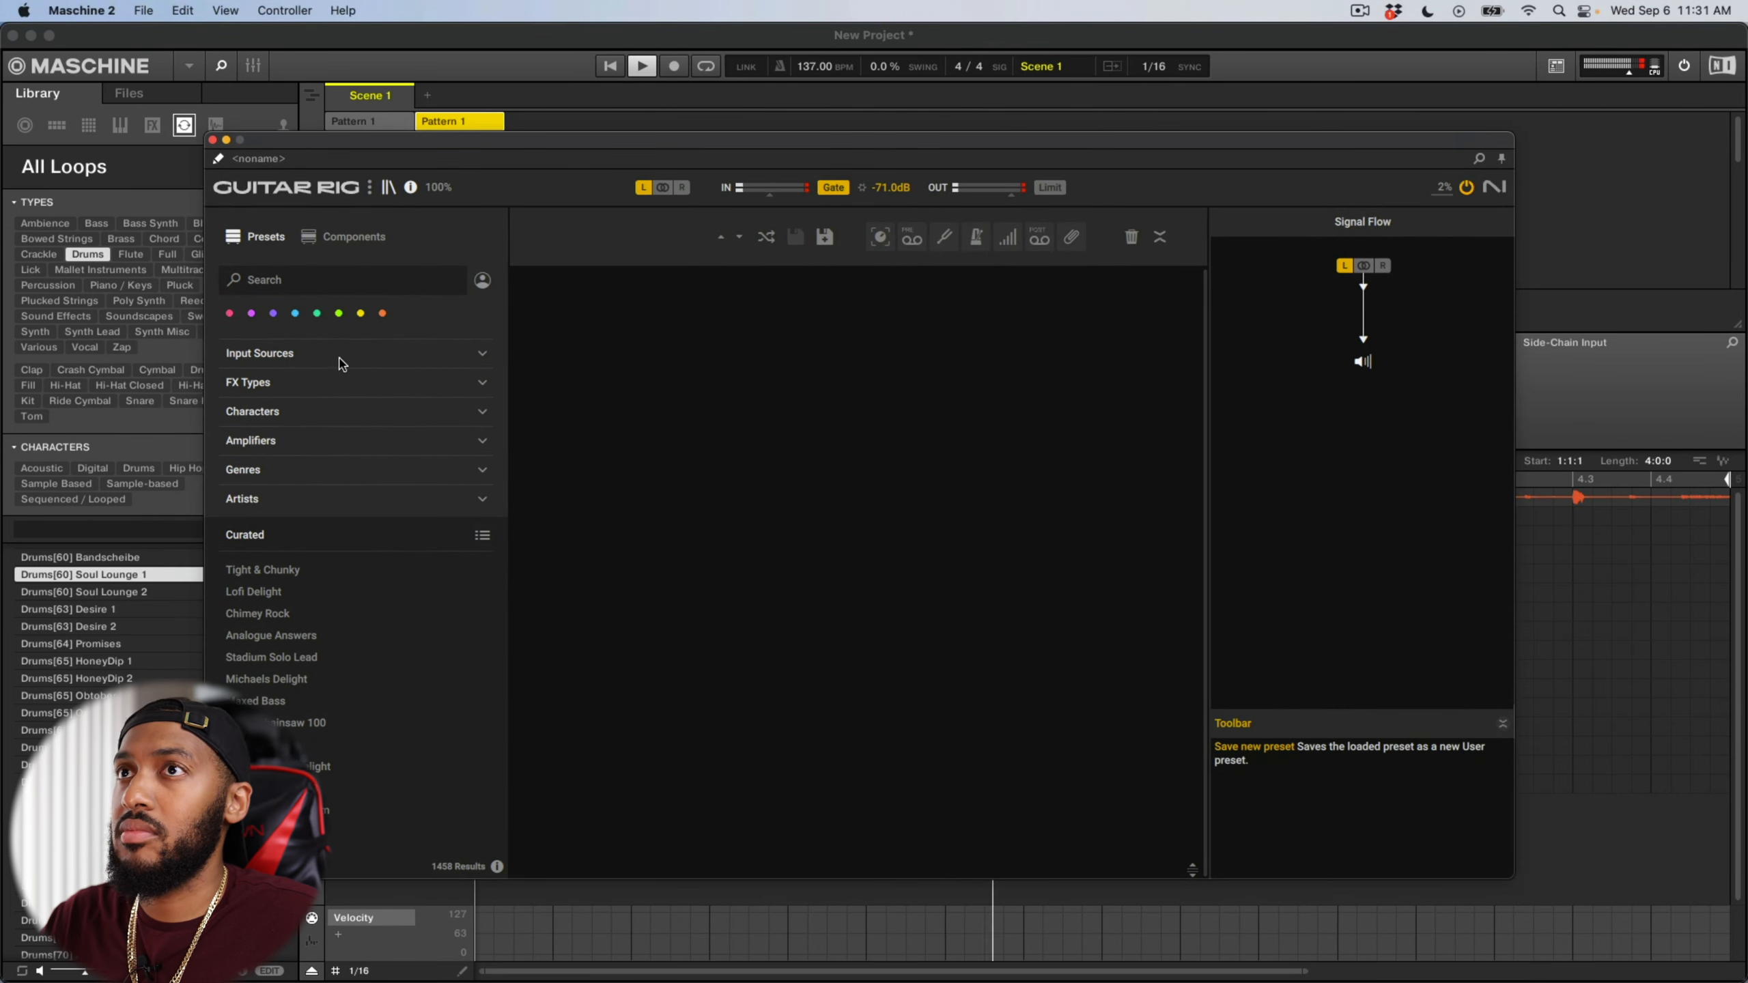
# Step: Filter the presets by the Drums input source, load Drumloop Vinyl Icer, and tag it Fuchsia
pyautogui.click(319, 353)
pyautogui.click(281, 379)
pyautogui.click(274, 644)
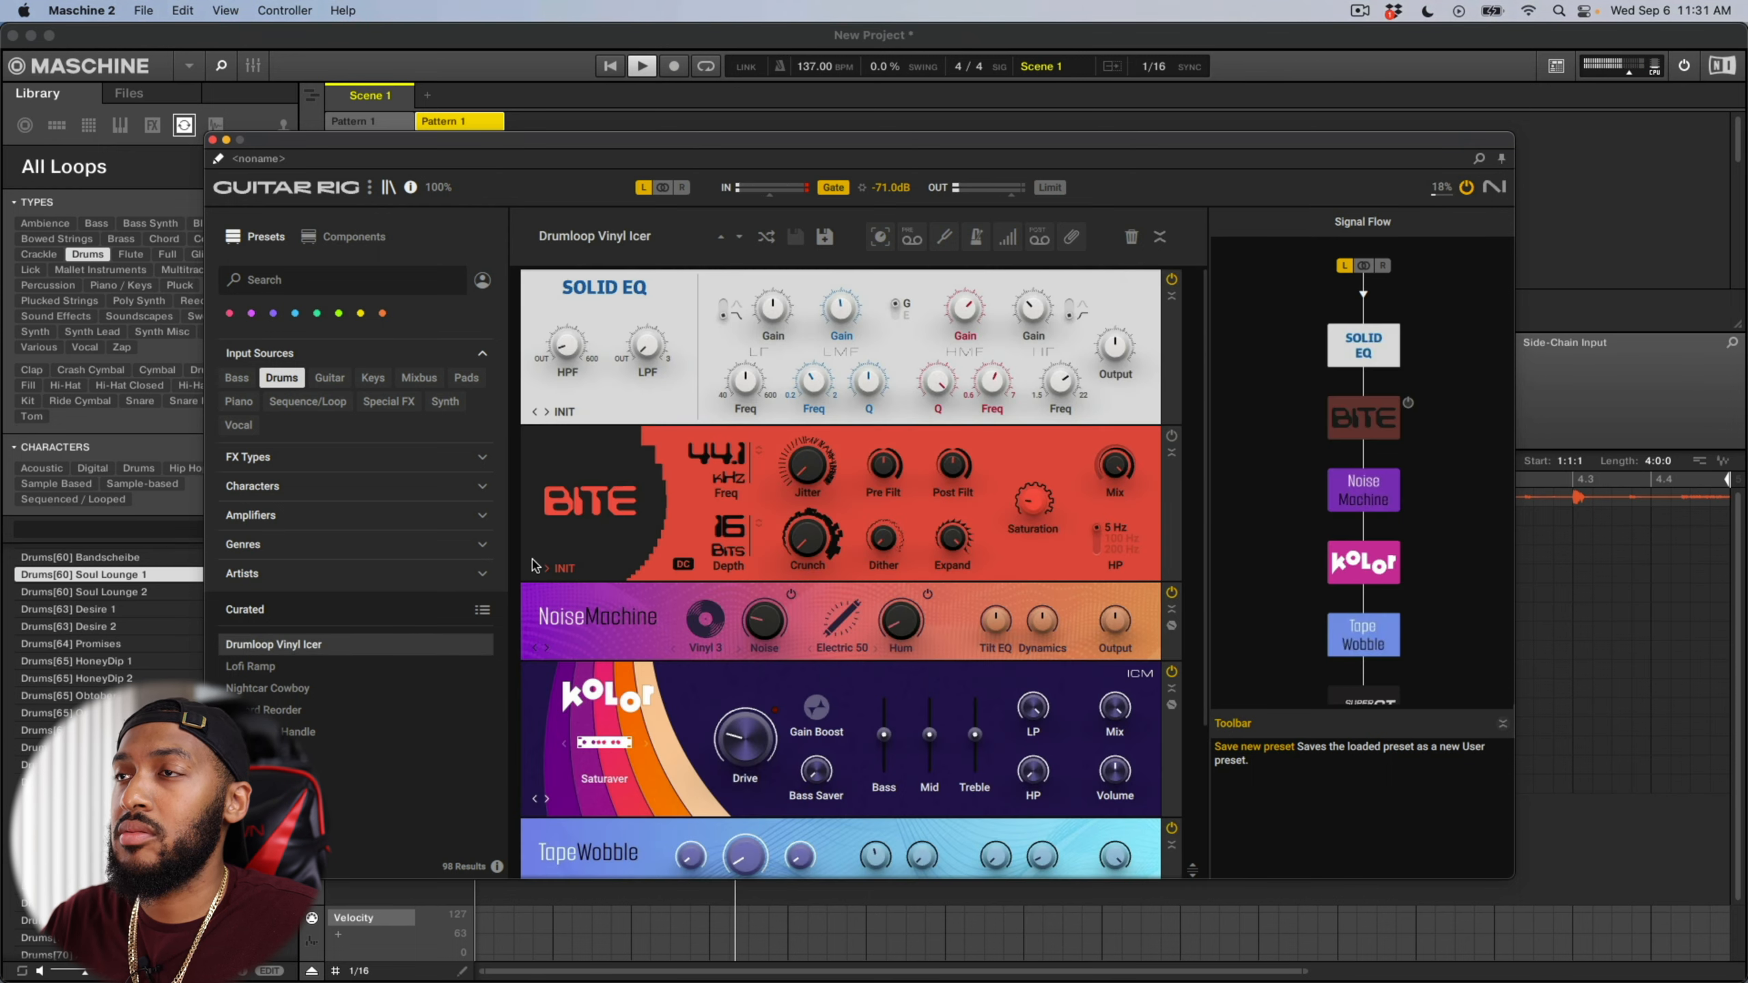
pyautogui.rightClick(352, 649)
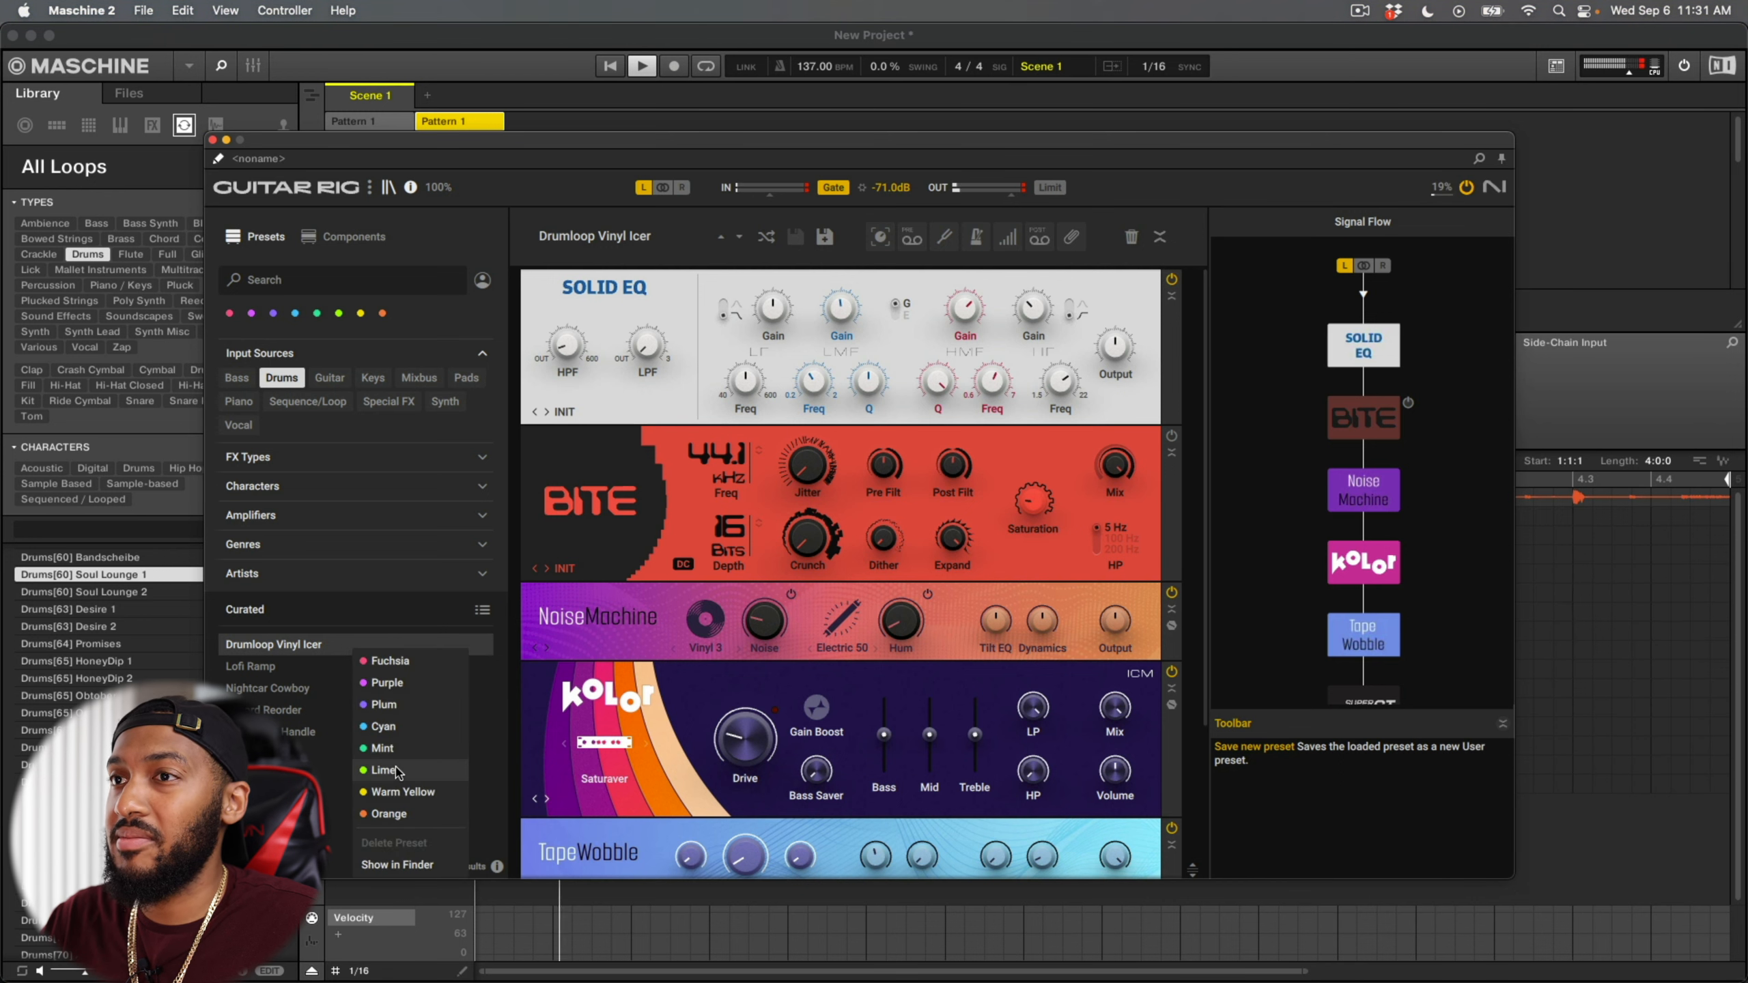
pyautogui.click(383, 661)
# Step: Try the Lofi Ramp and Nightcar Cowboy presets, then load Record Reorder and tag it Fuchsia
pyautogui.click(278, 666)
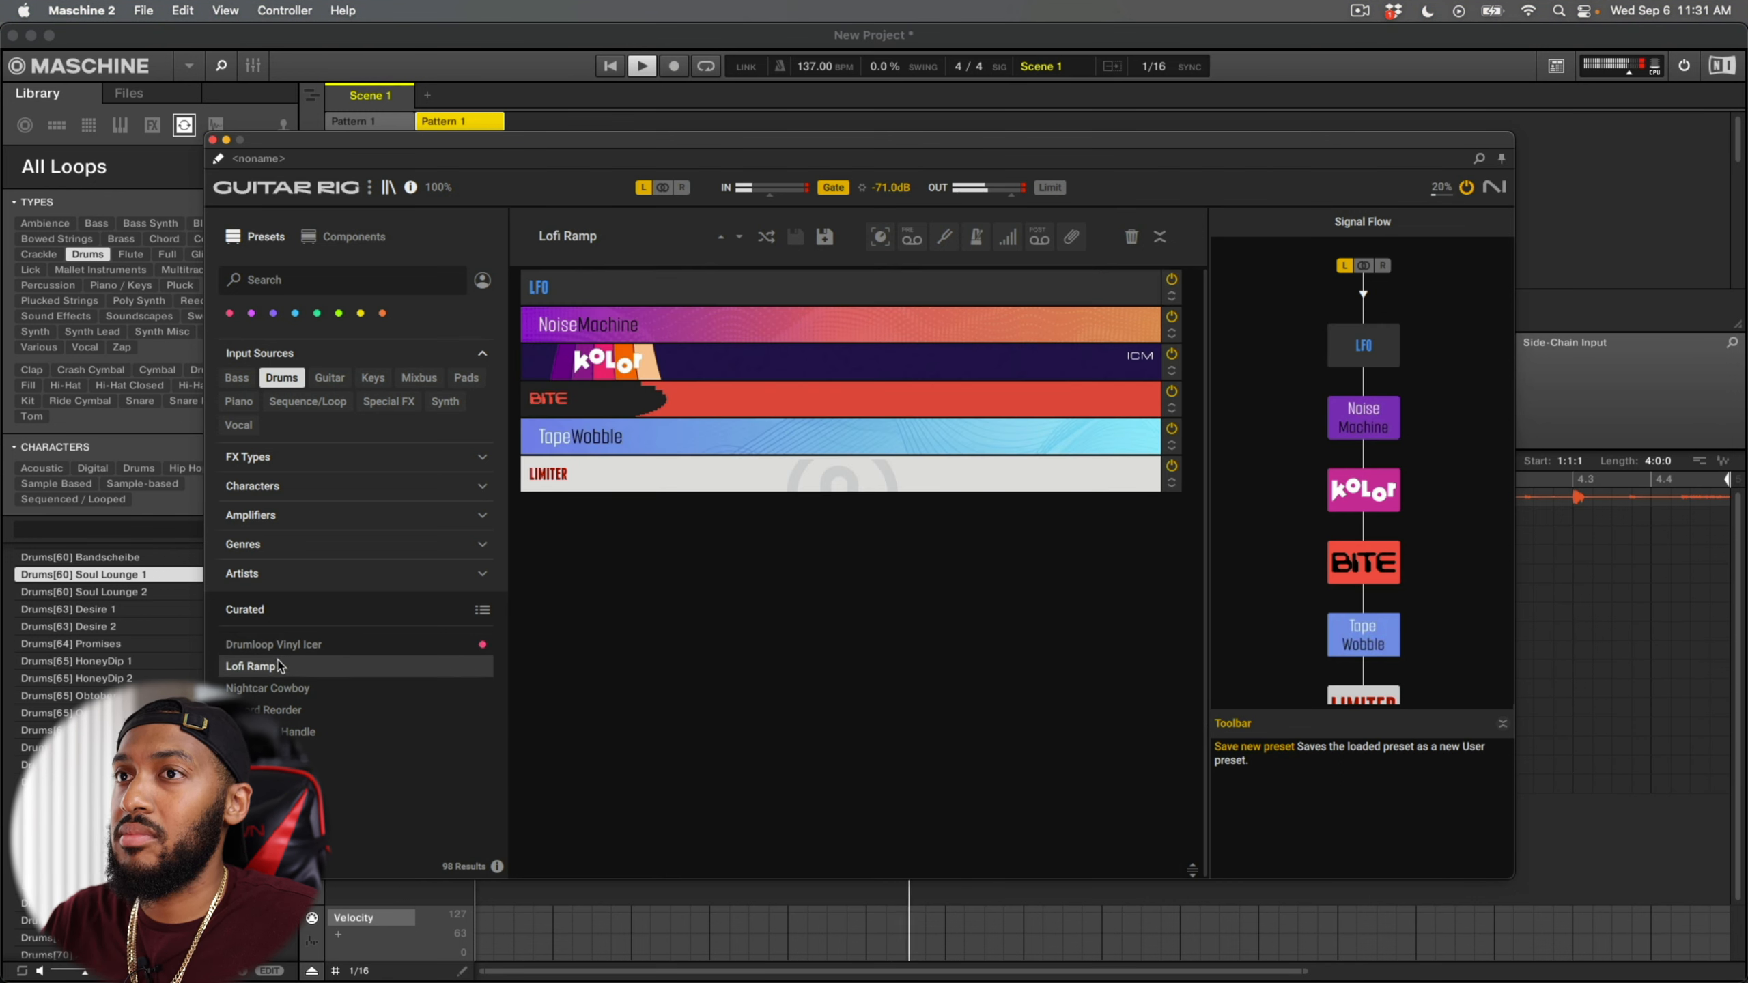
pyautogui.click(312, 689)
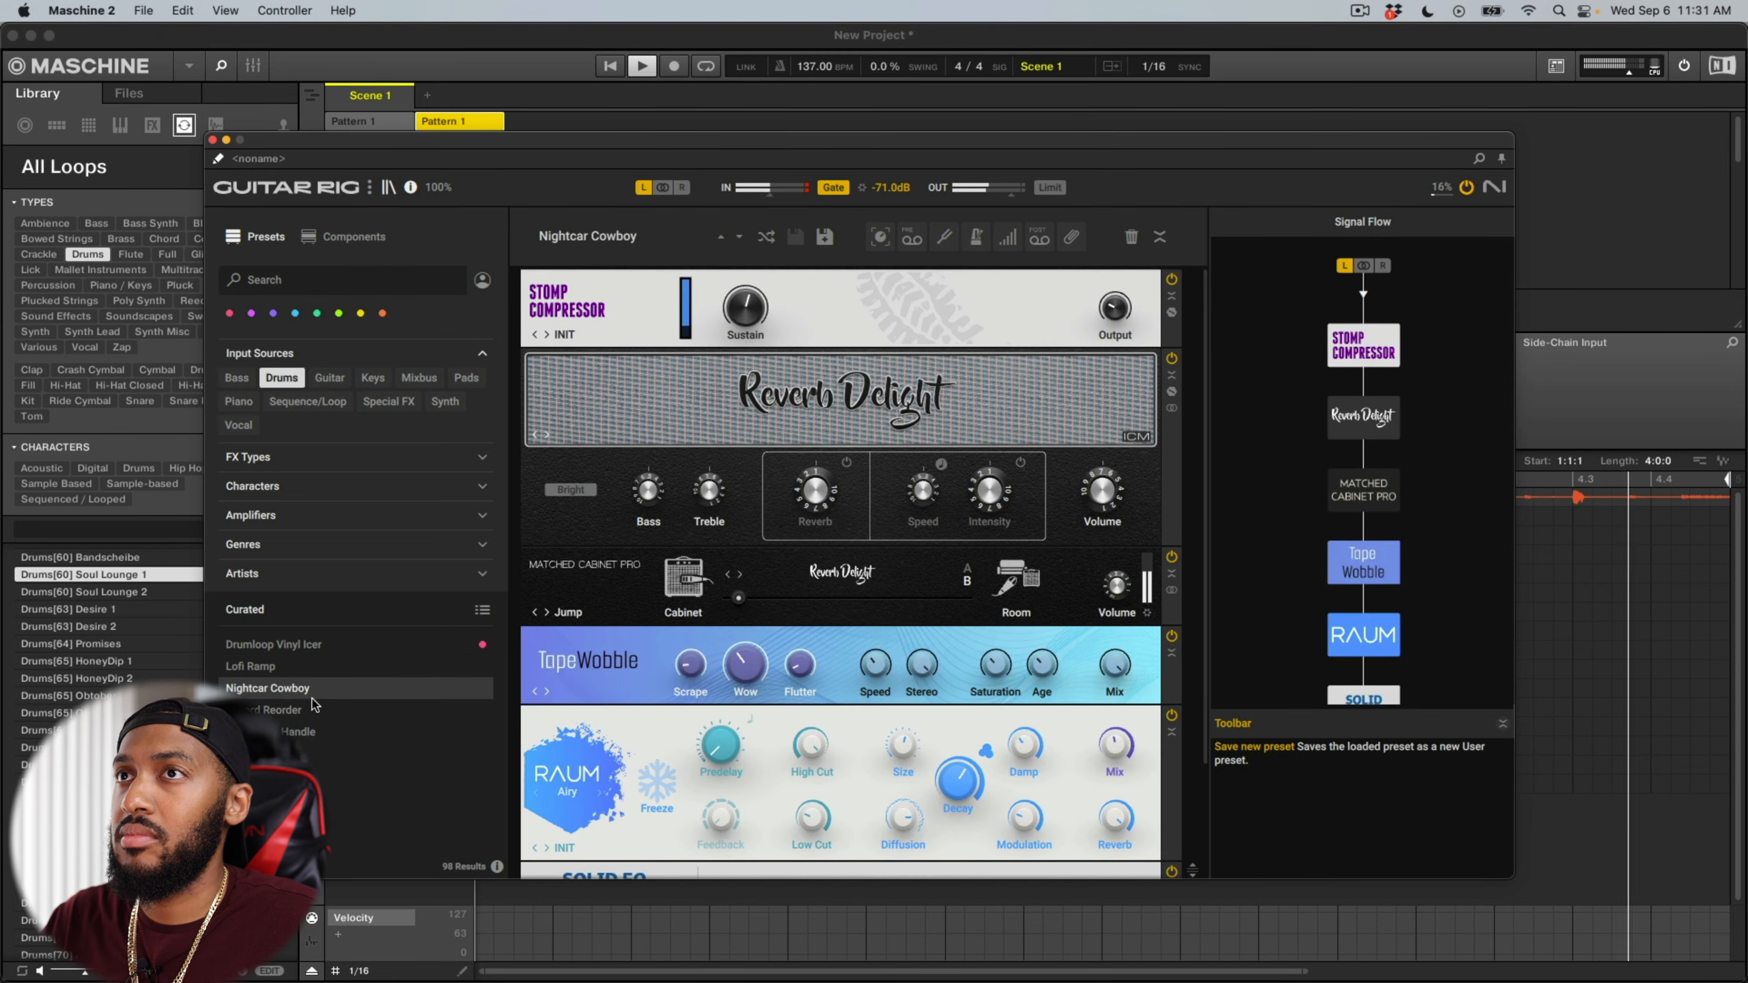
pyautogui.click(314, 709)
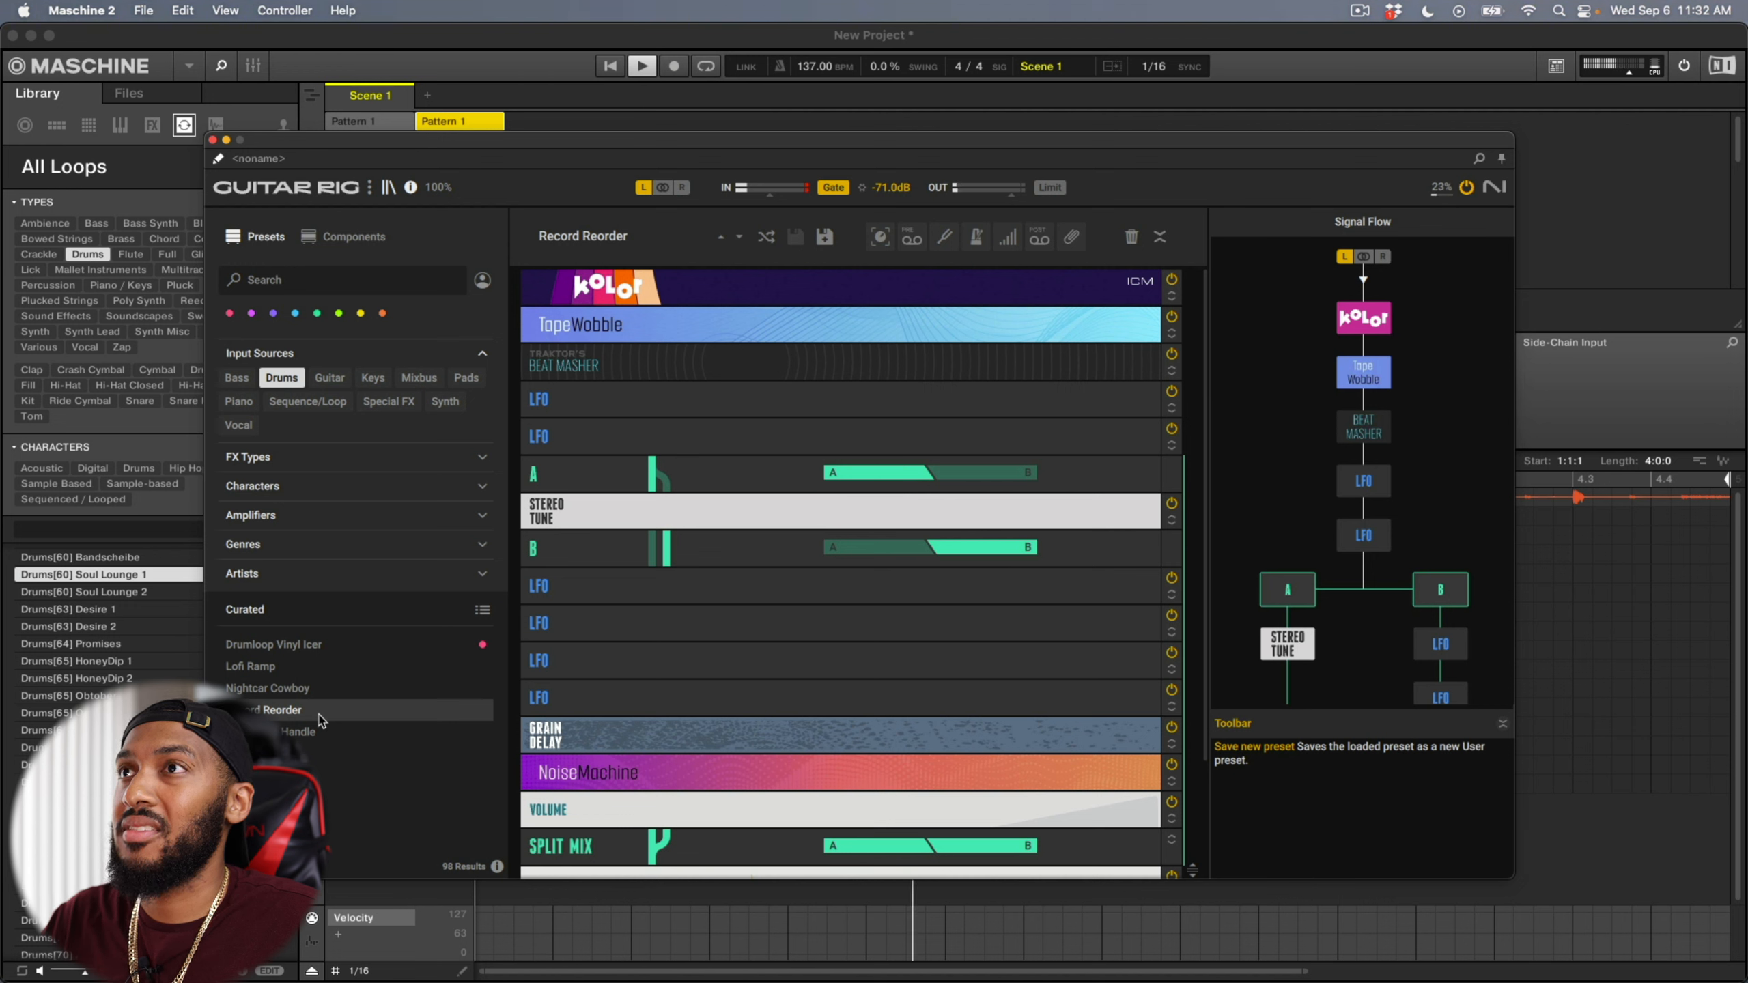
pyautogui.rightClick(319, 720)
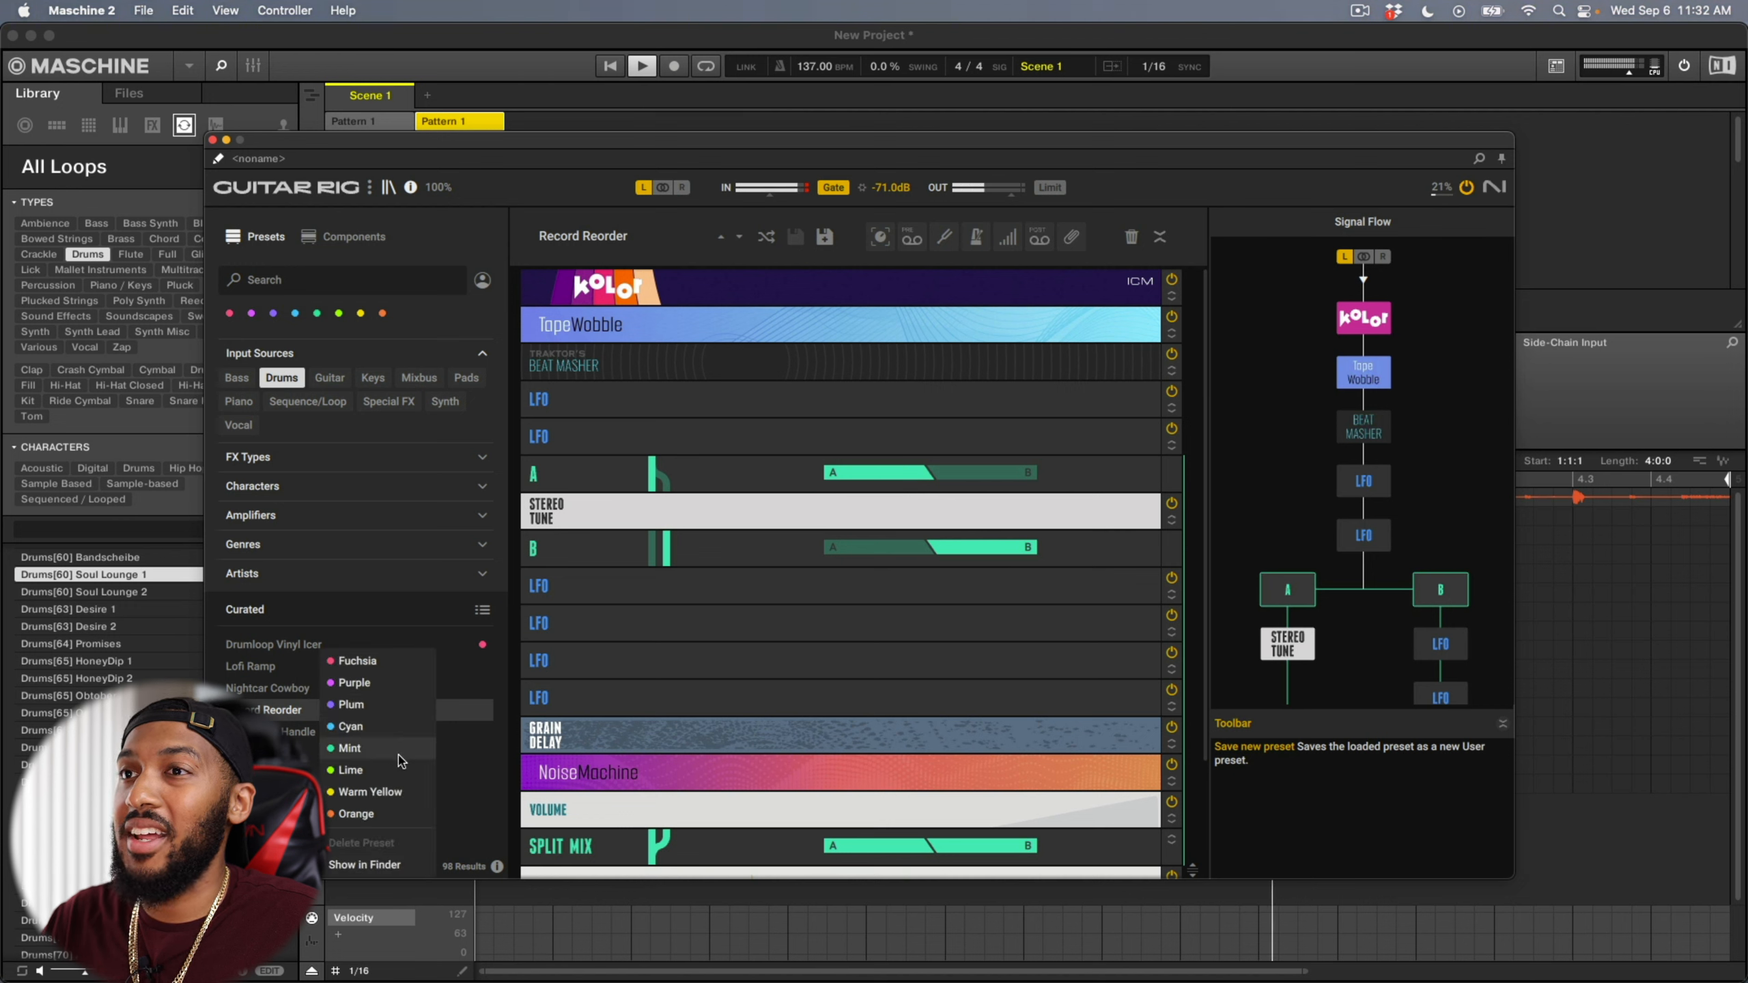
pyautogui.click(365, 662)
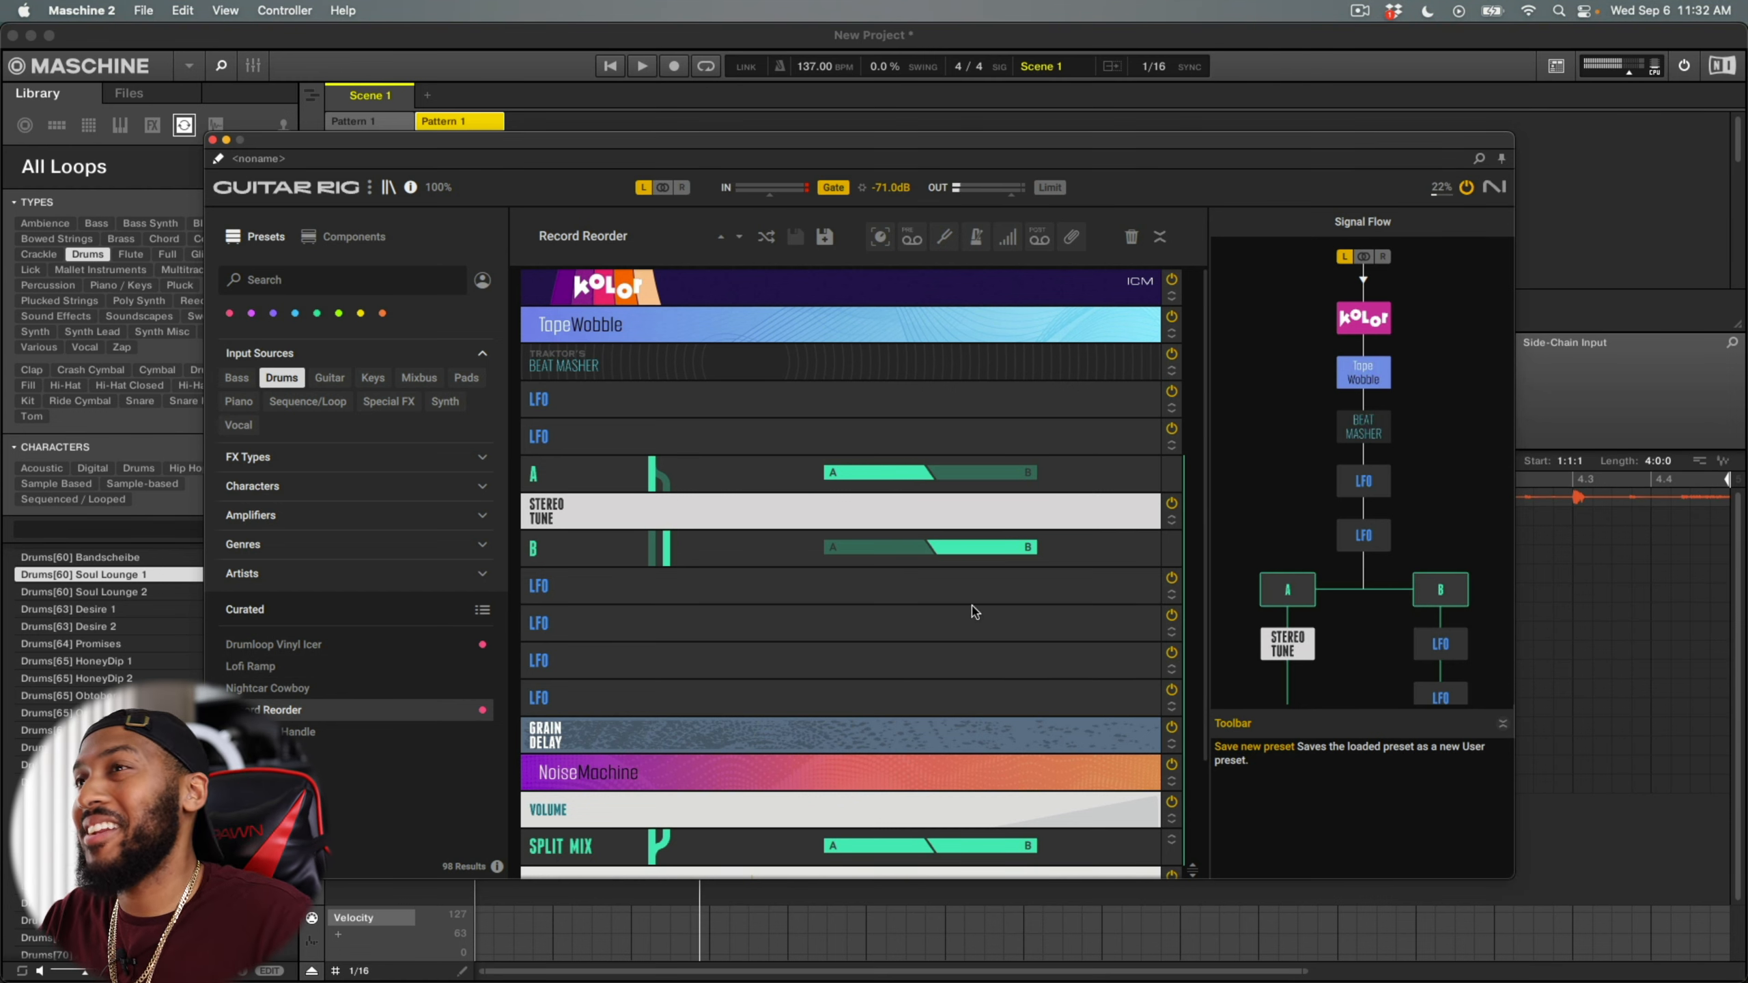
# Step: Return to the VHS Board rack and review its available components up to the AC Box entries
pyautogui.scroll(-3, 737, 699)
pyautogui.scroll(3, 737, 700)
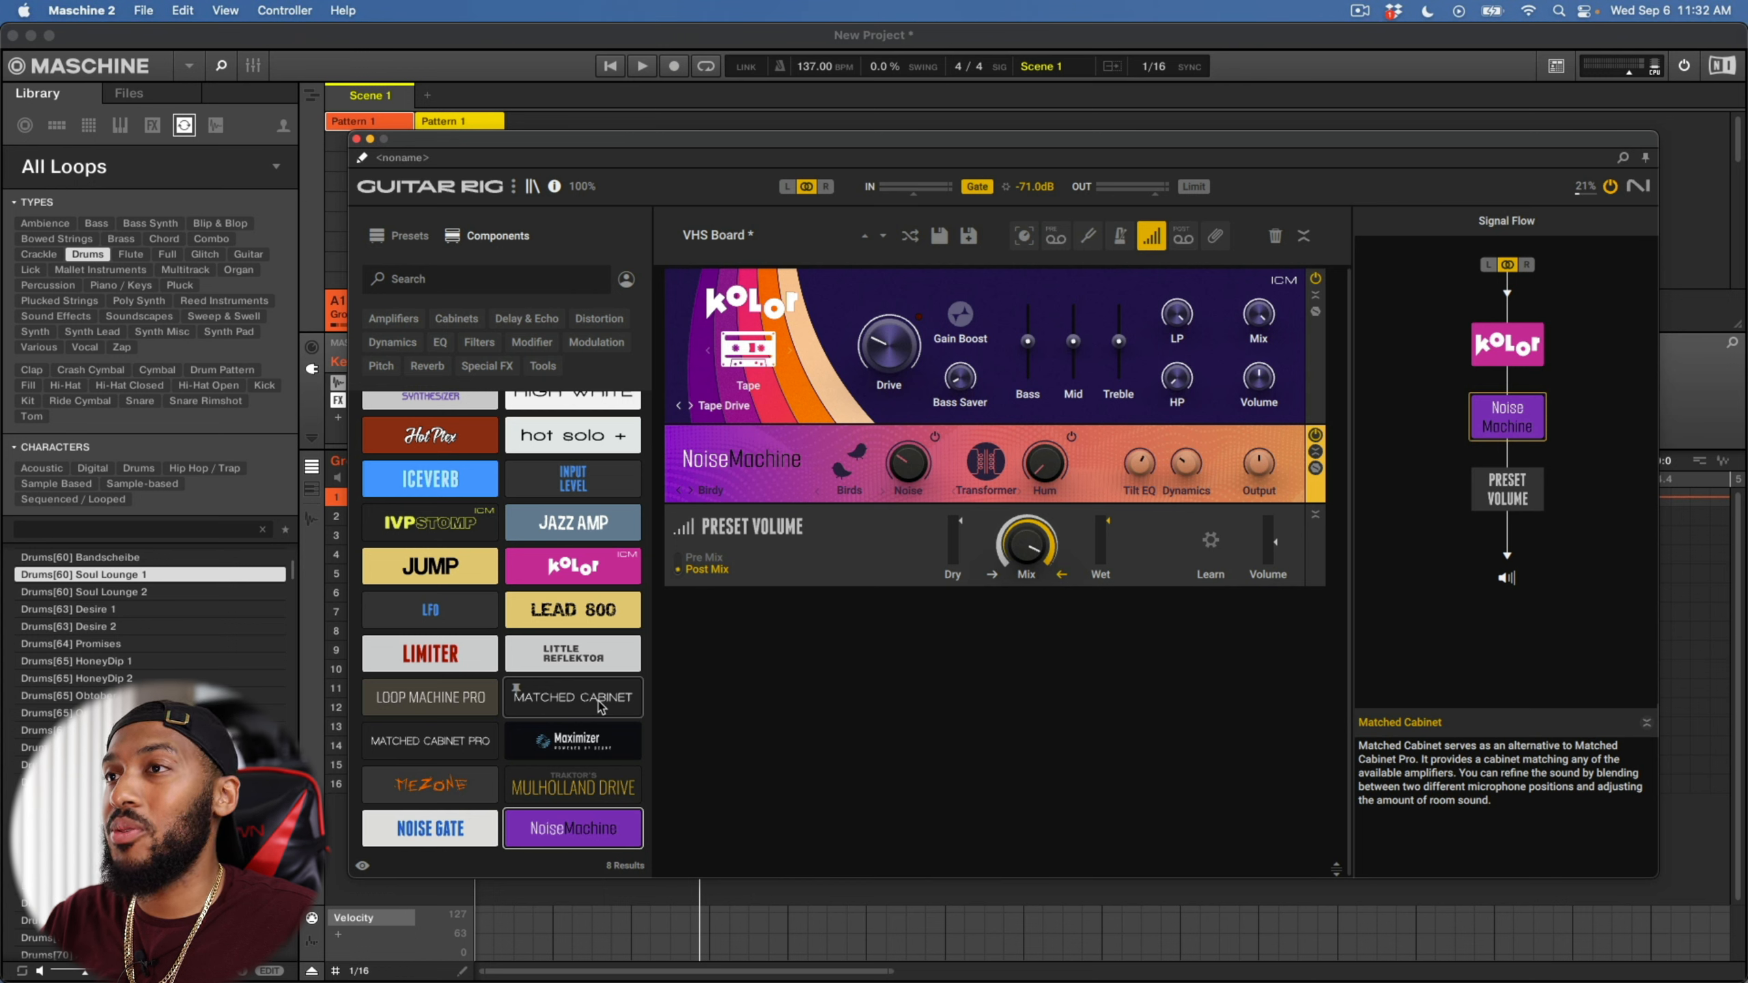
pyautogui.scroll(5, 601, 708)
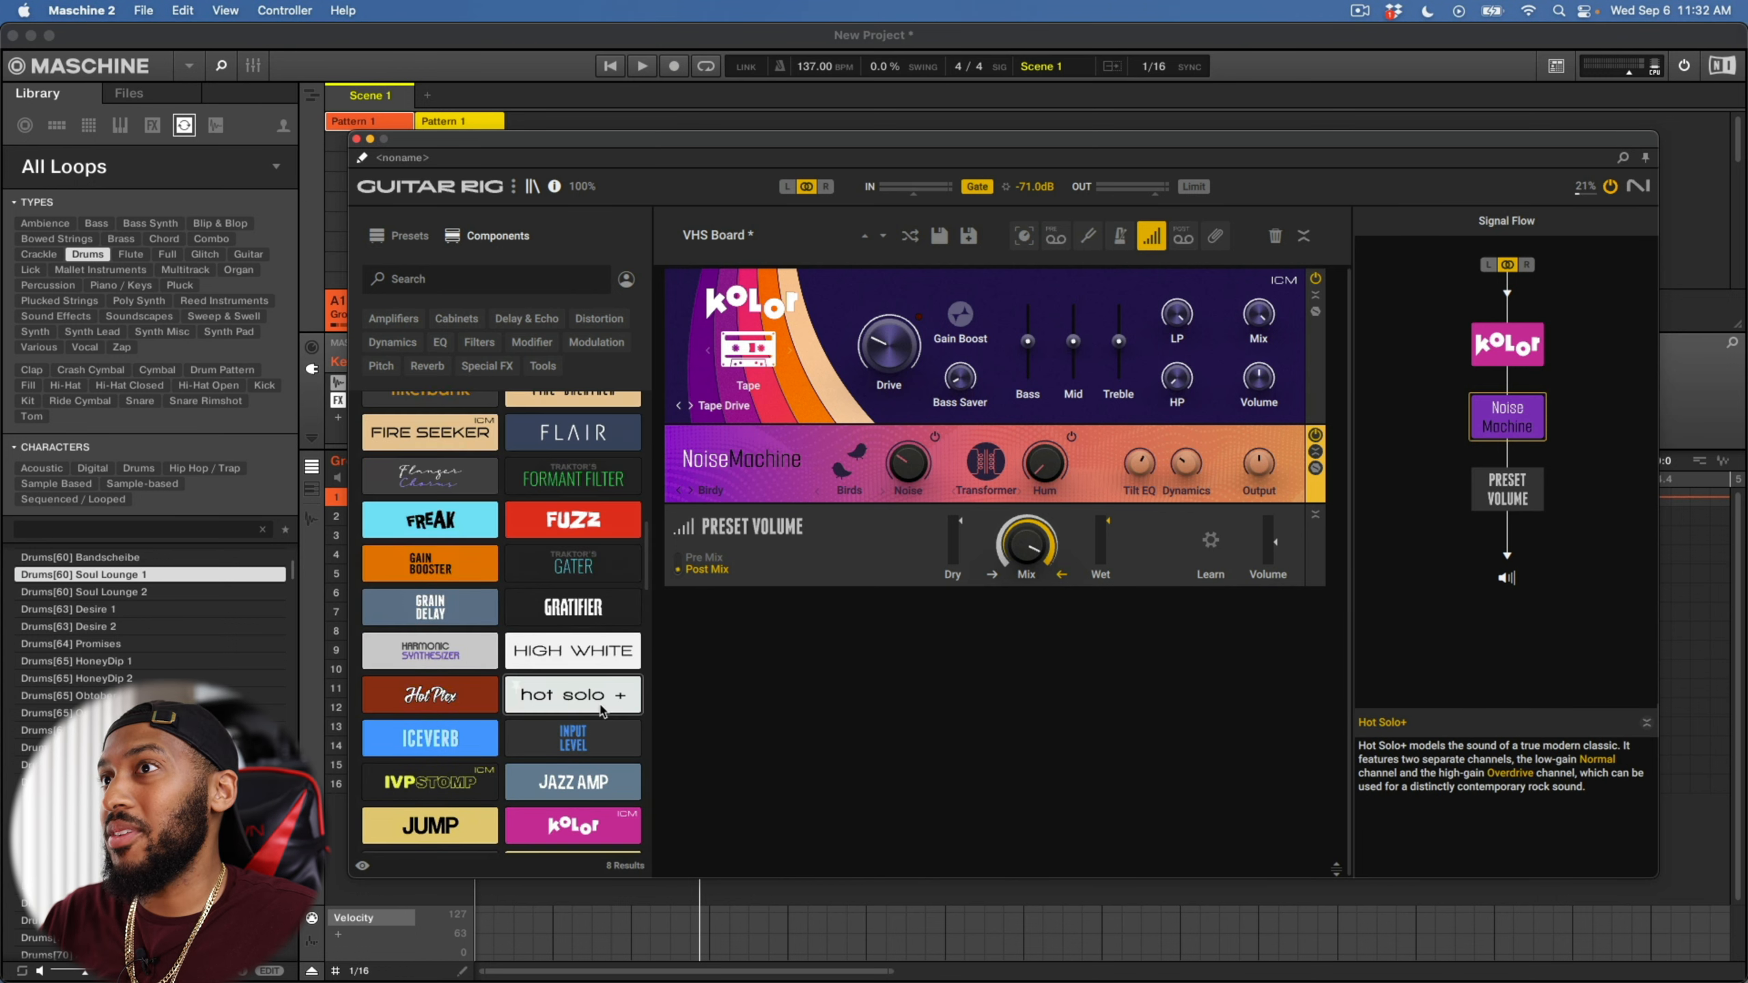
pyautogui.scroll(10, 601, 713)
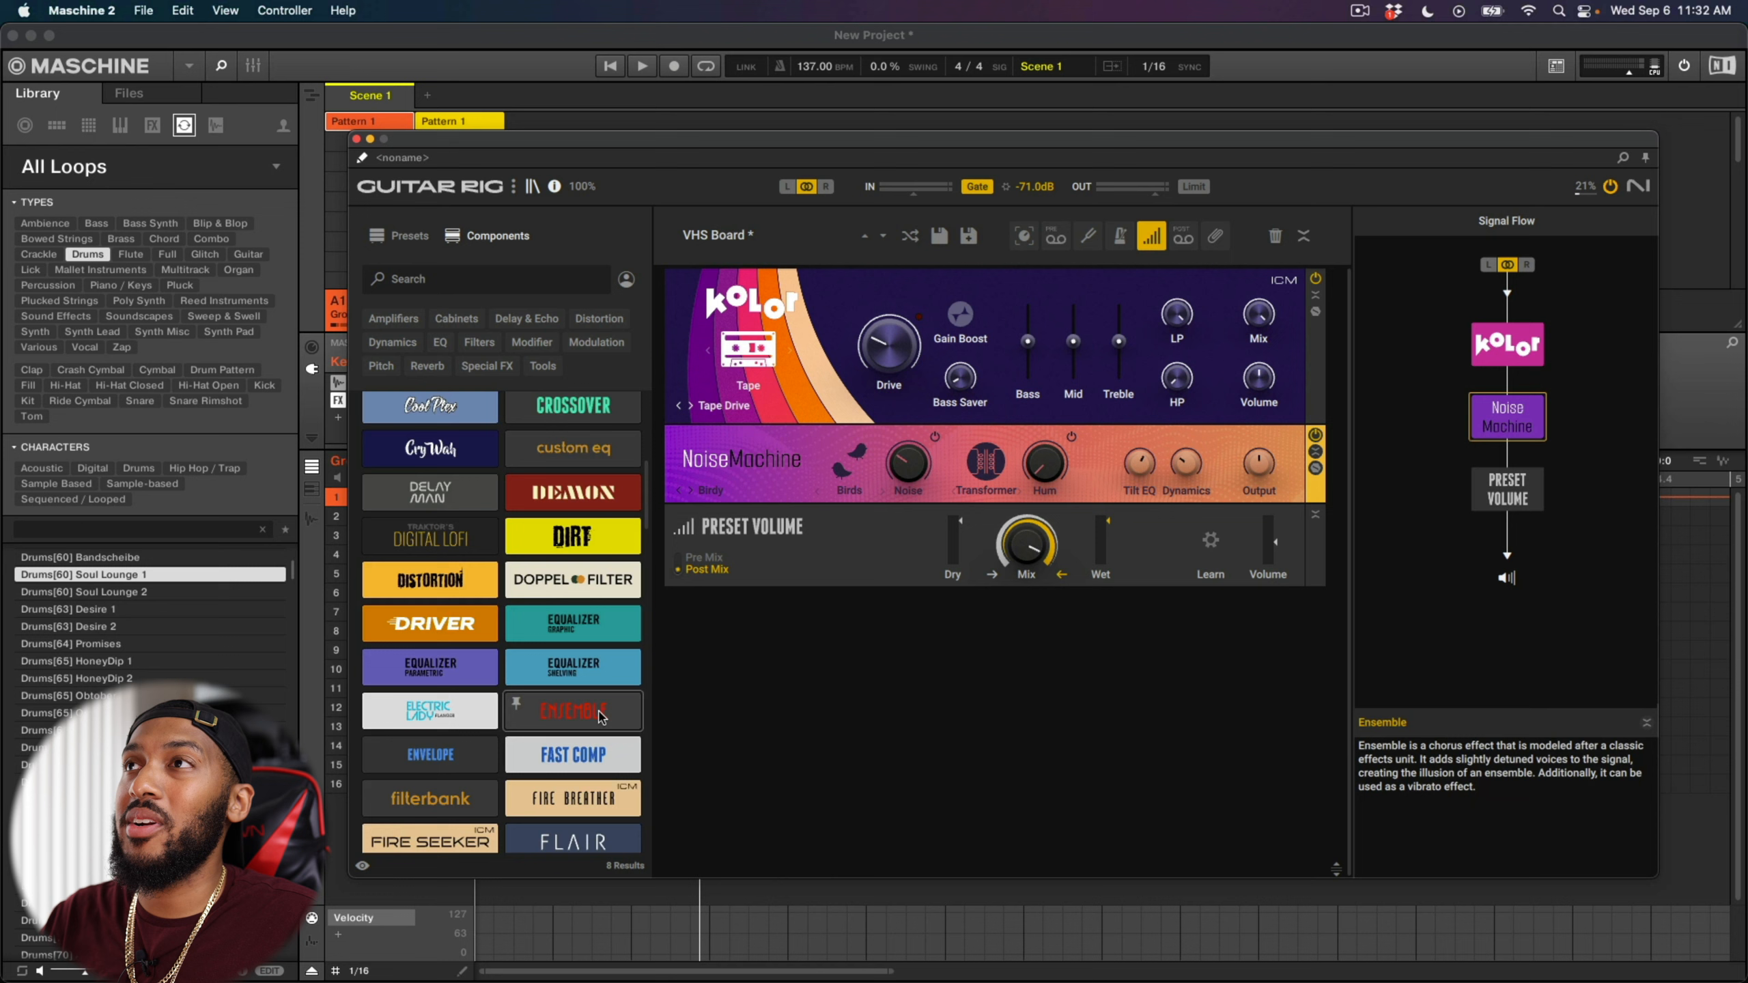
pyautogui.scroll(2, 601, 716)
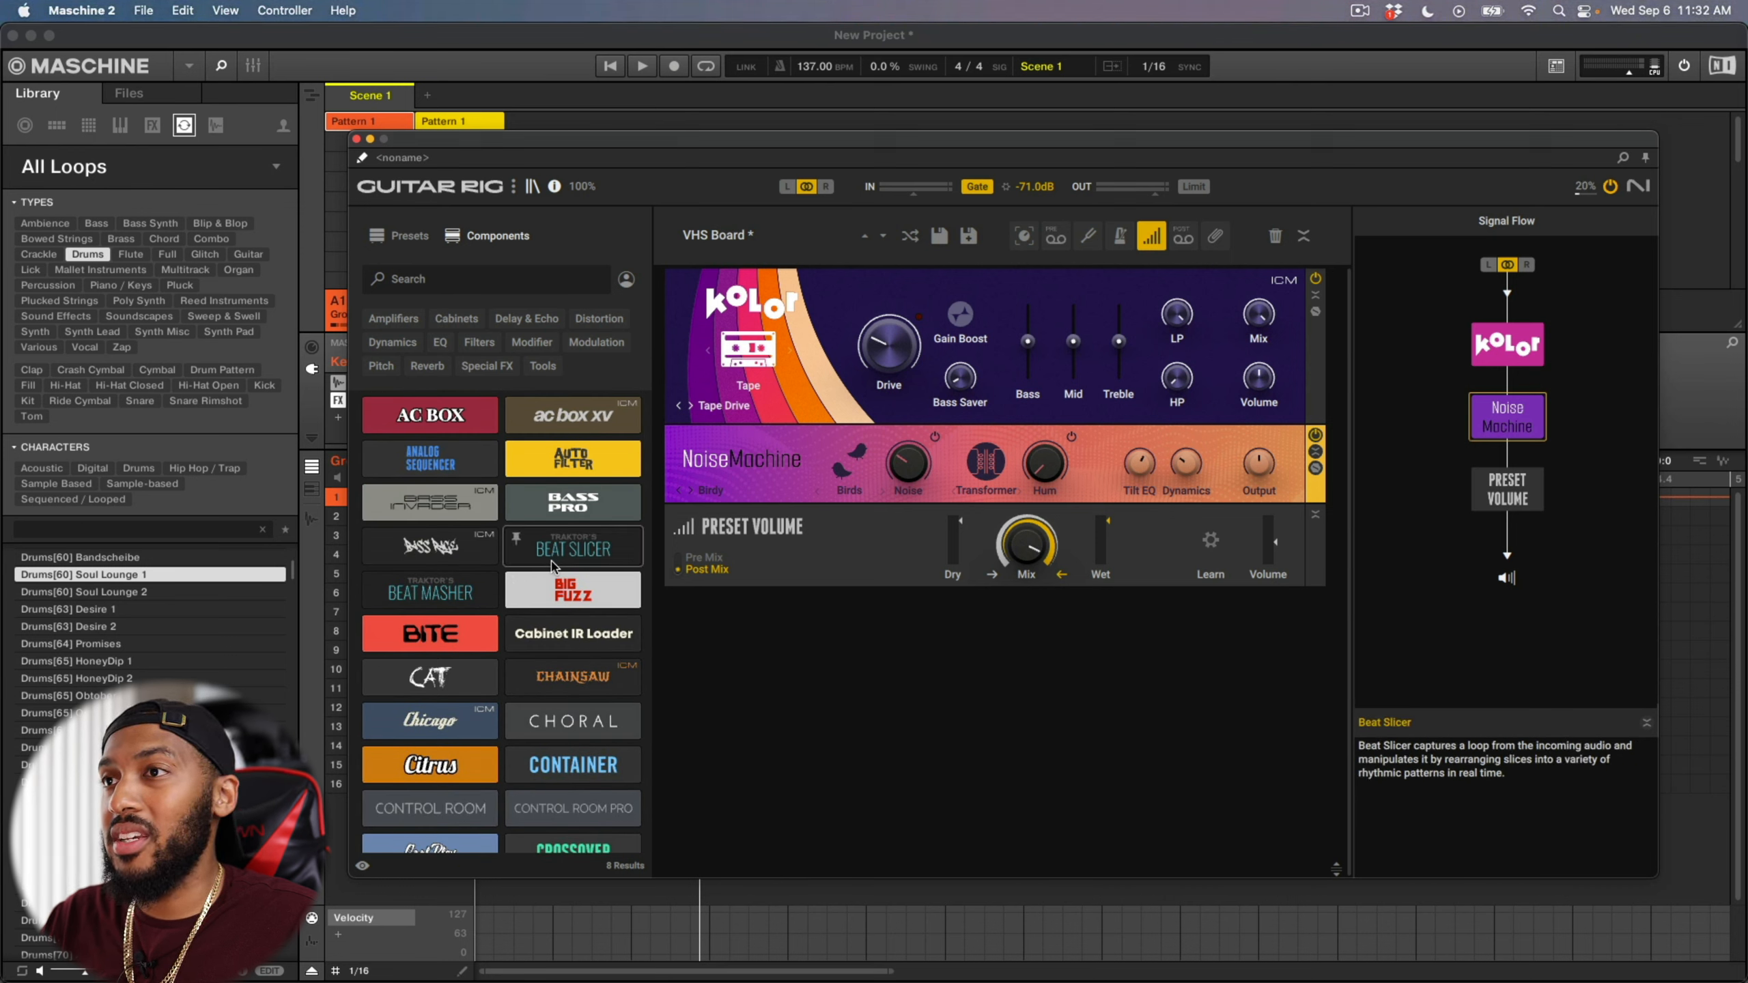
pyautogui.scroll(-6, 568, 613)
pyautogui.scroll(6, 568, 613)
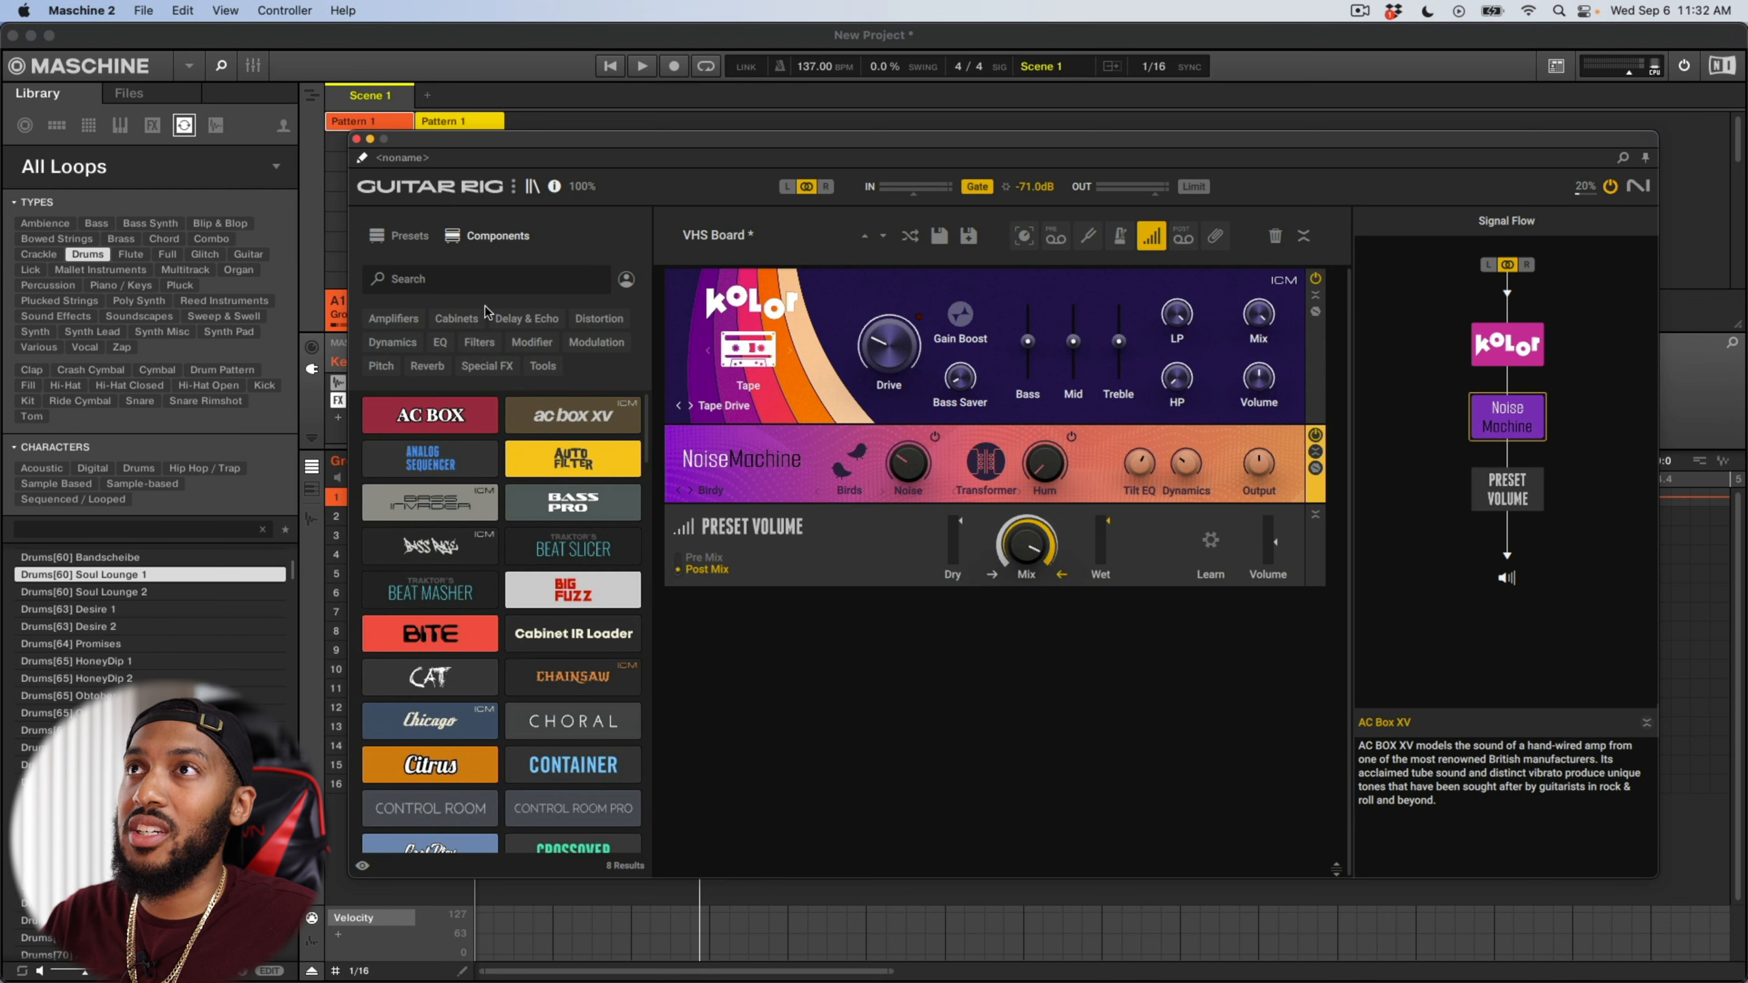
# Step: Show the presets, clear the Fuchsia color filter, and load the Simple Pleasure preset from the full curated list
pyautogui.click(395, 236)
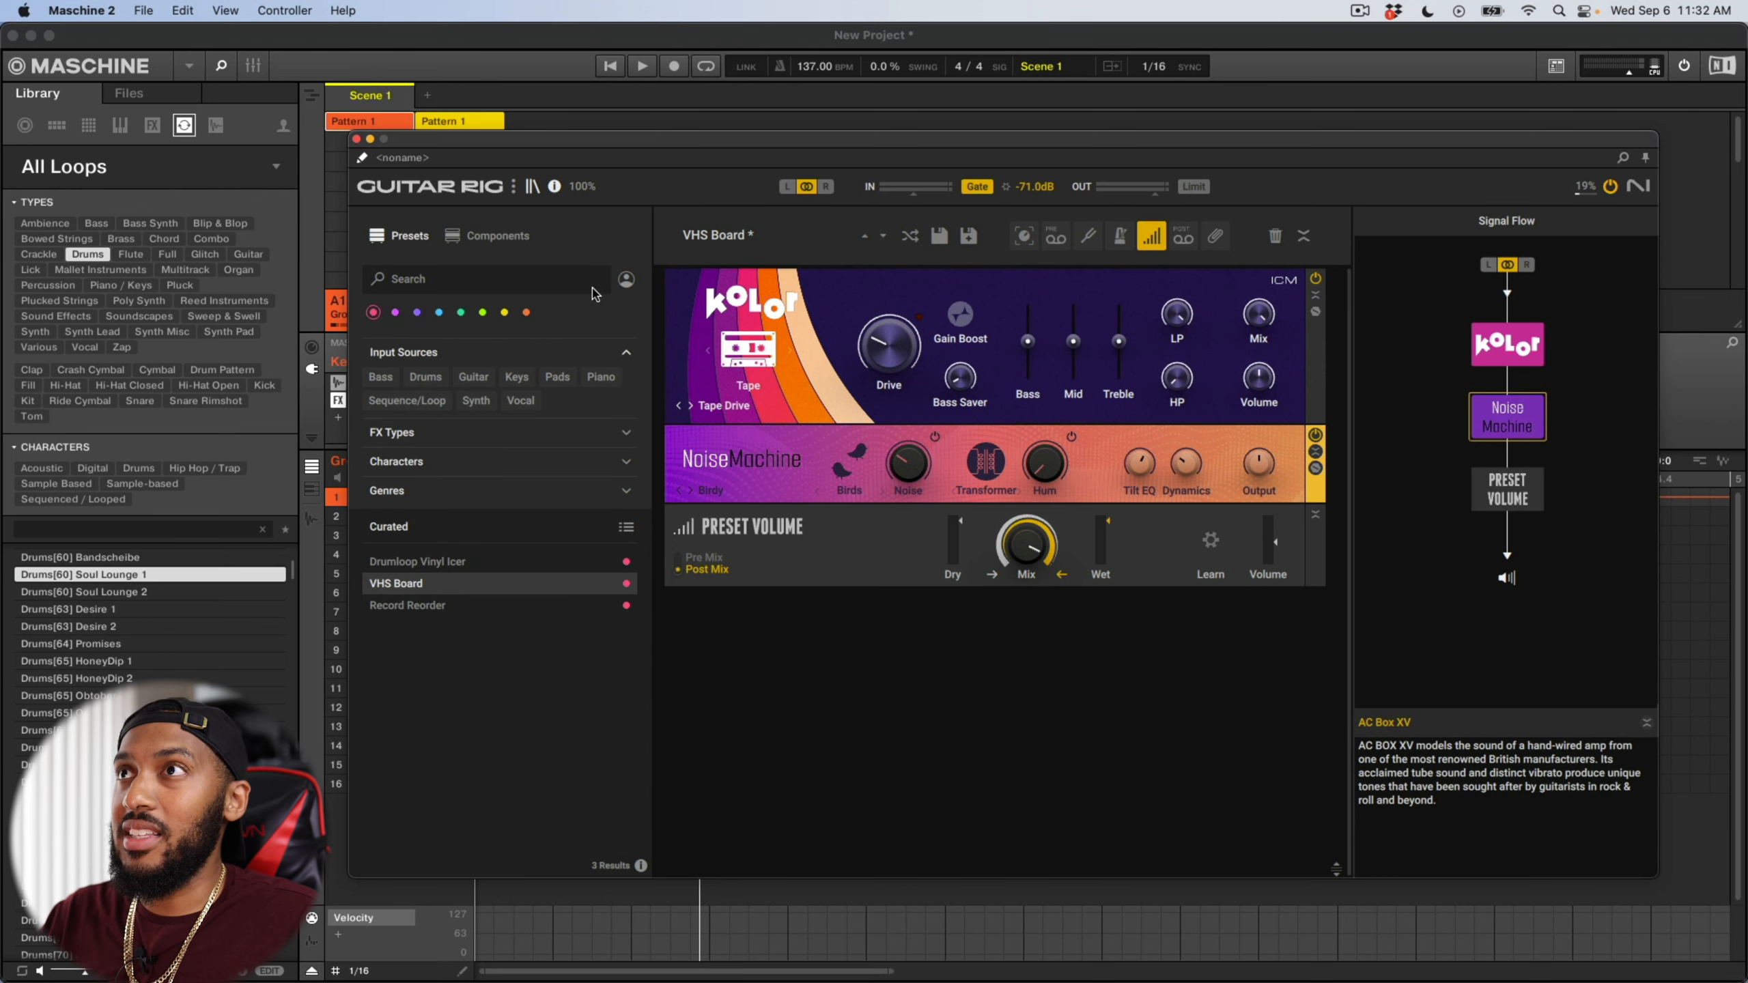
pyautogui.click(373, 312)
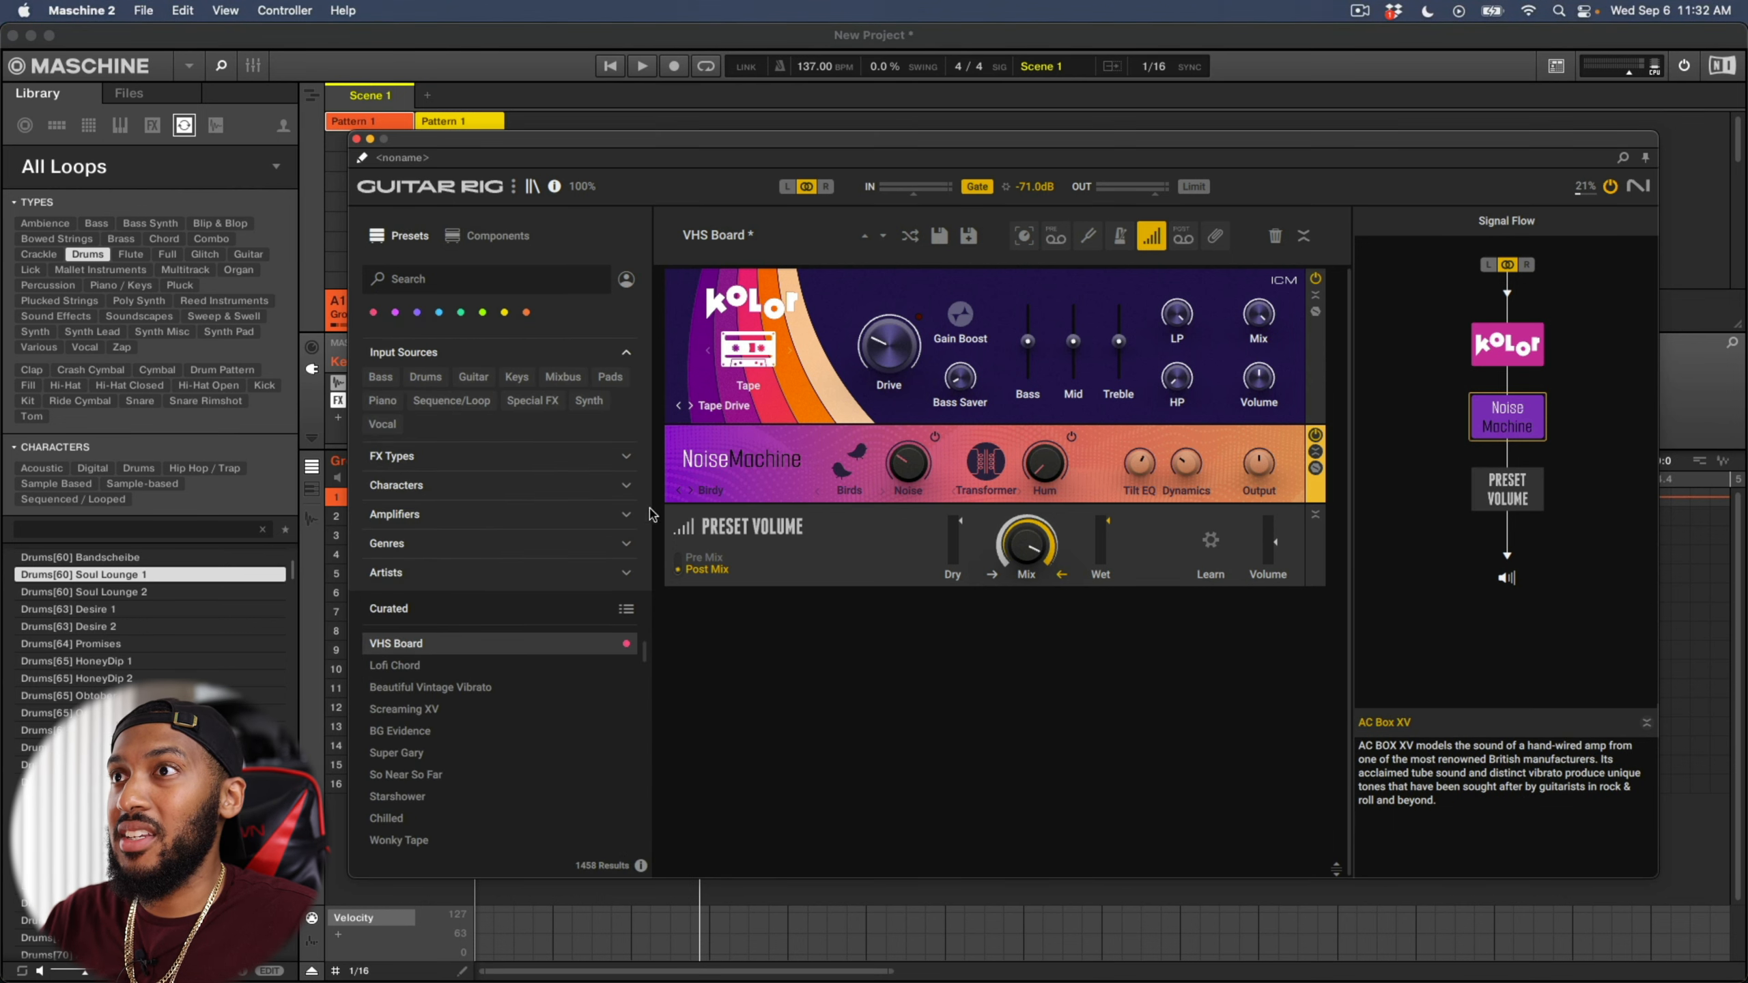
pyautogui.scroll(-5, 546, 753)
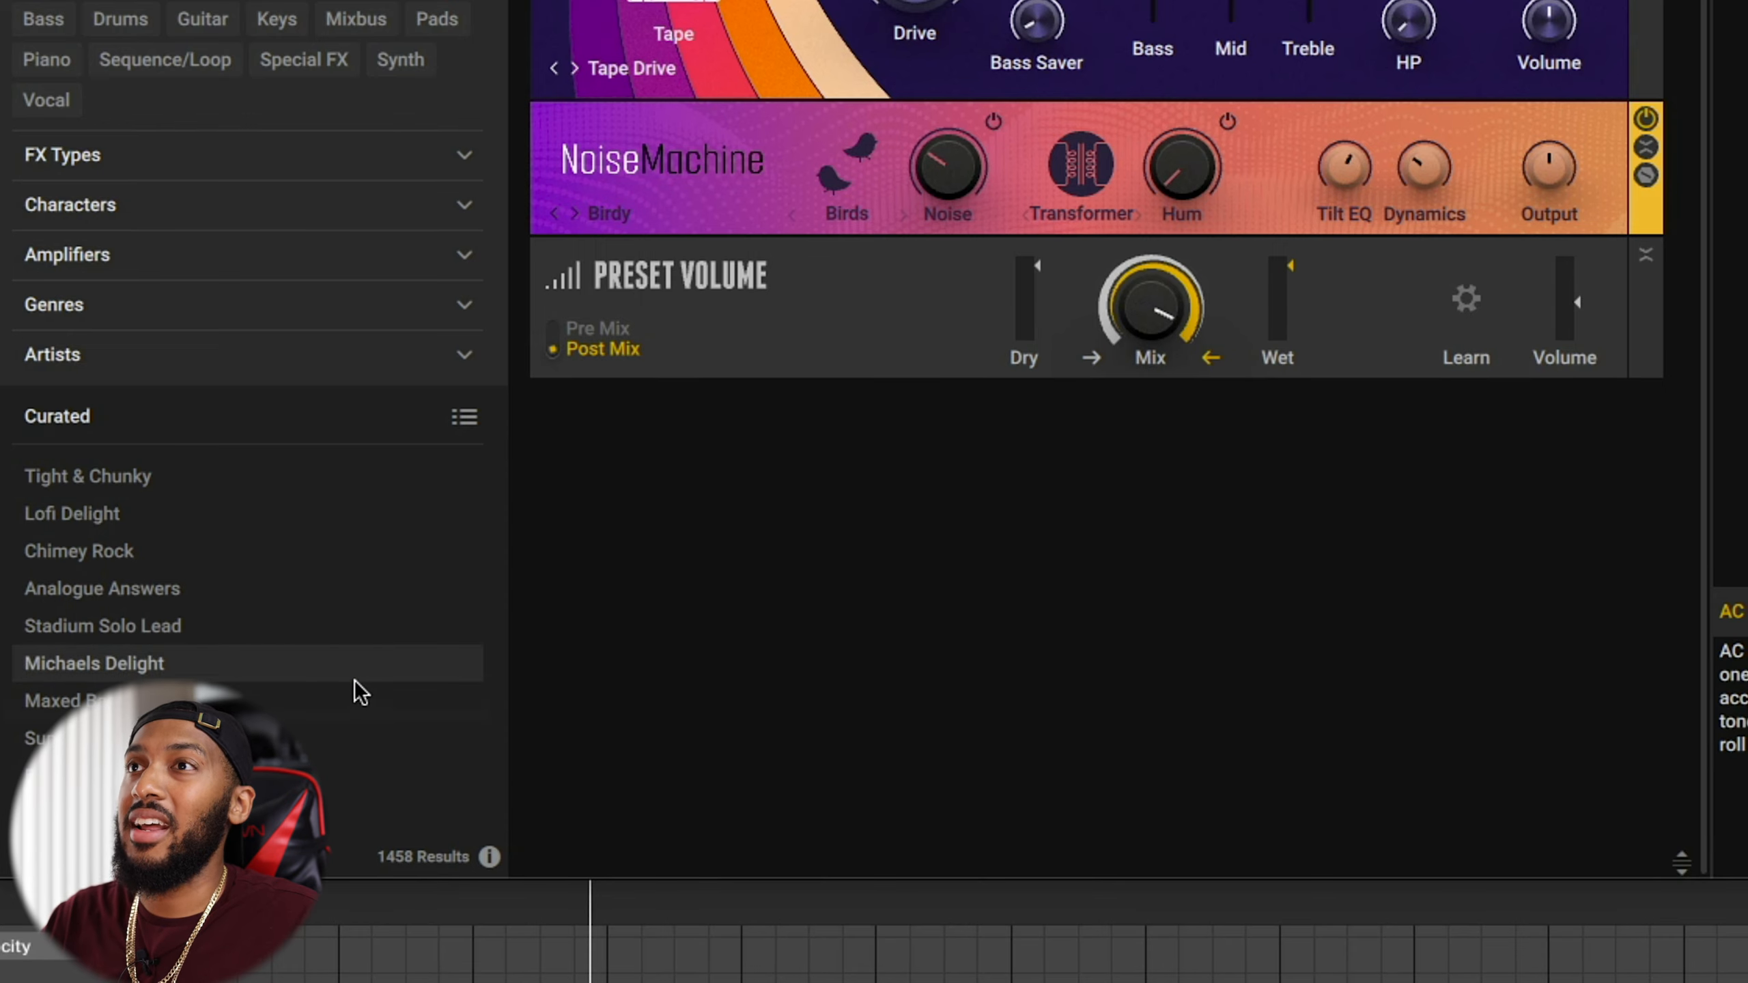
pyautogui.scroll(-10, 355, 680)
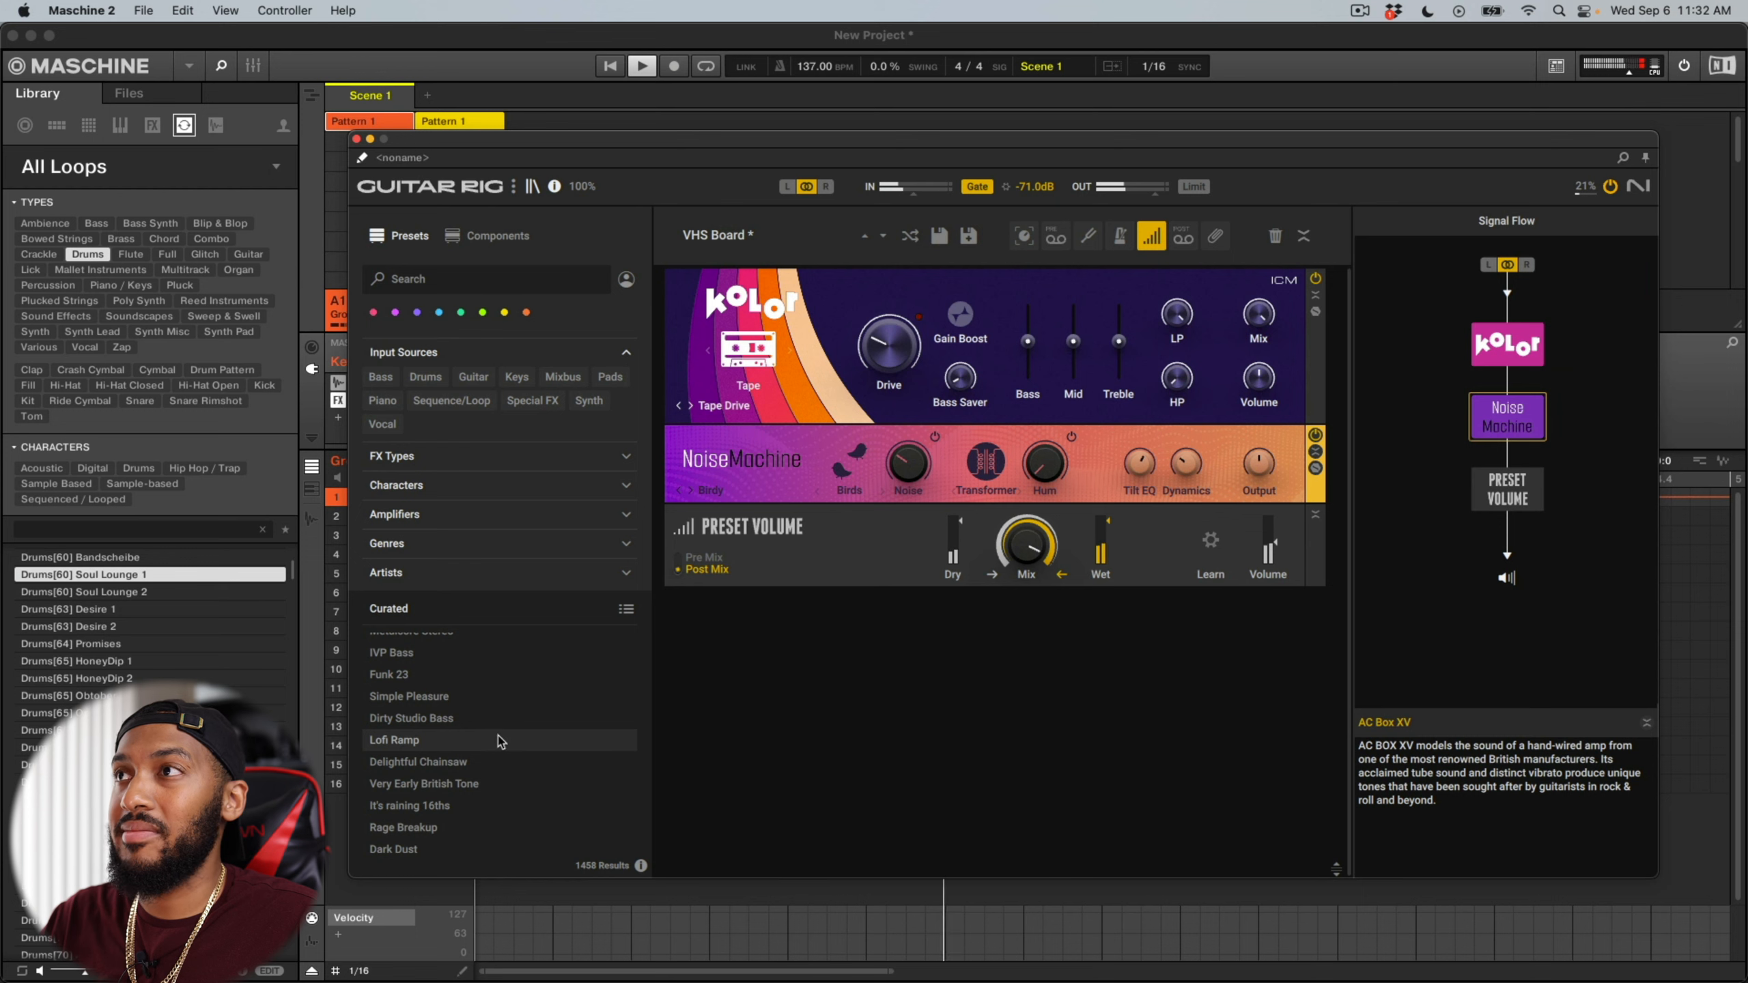
pyautogui.click(486, 696)
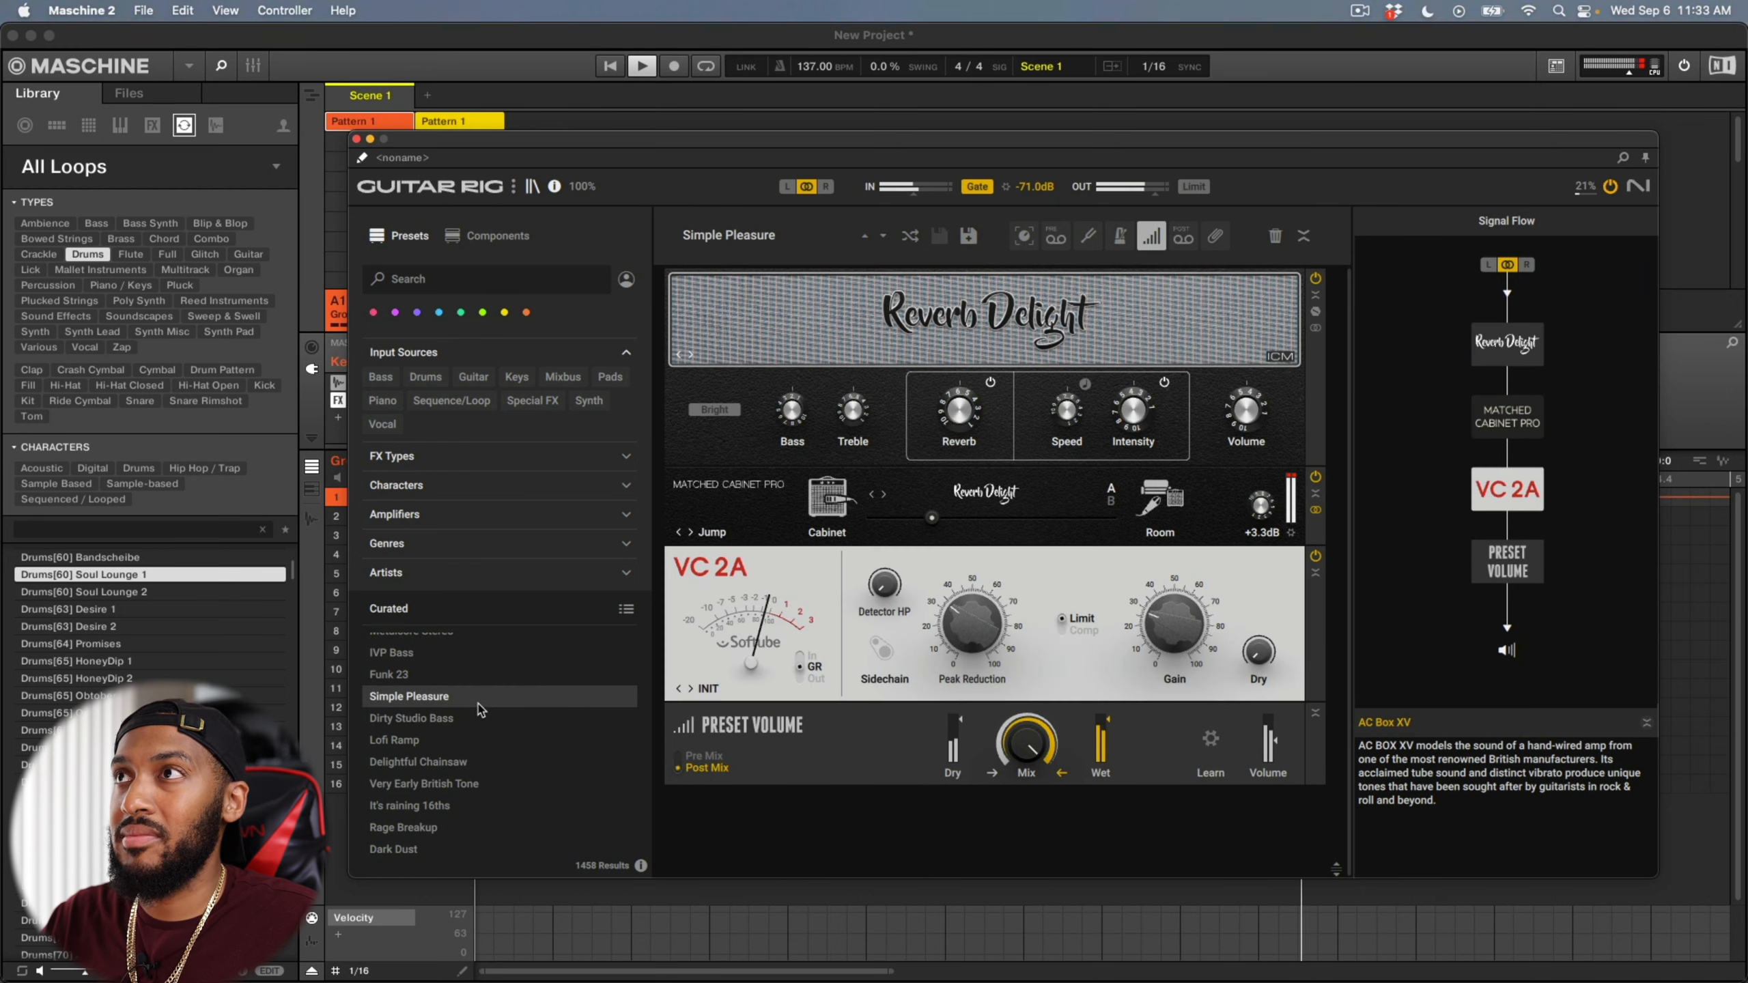
# Step: Try the Very Early British Tone, It's raining 16ths and Rage Breakup presets, then load Dark Dust
pyautogui.click(497, 784)
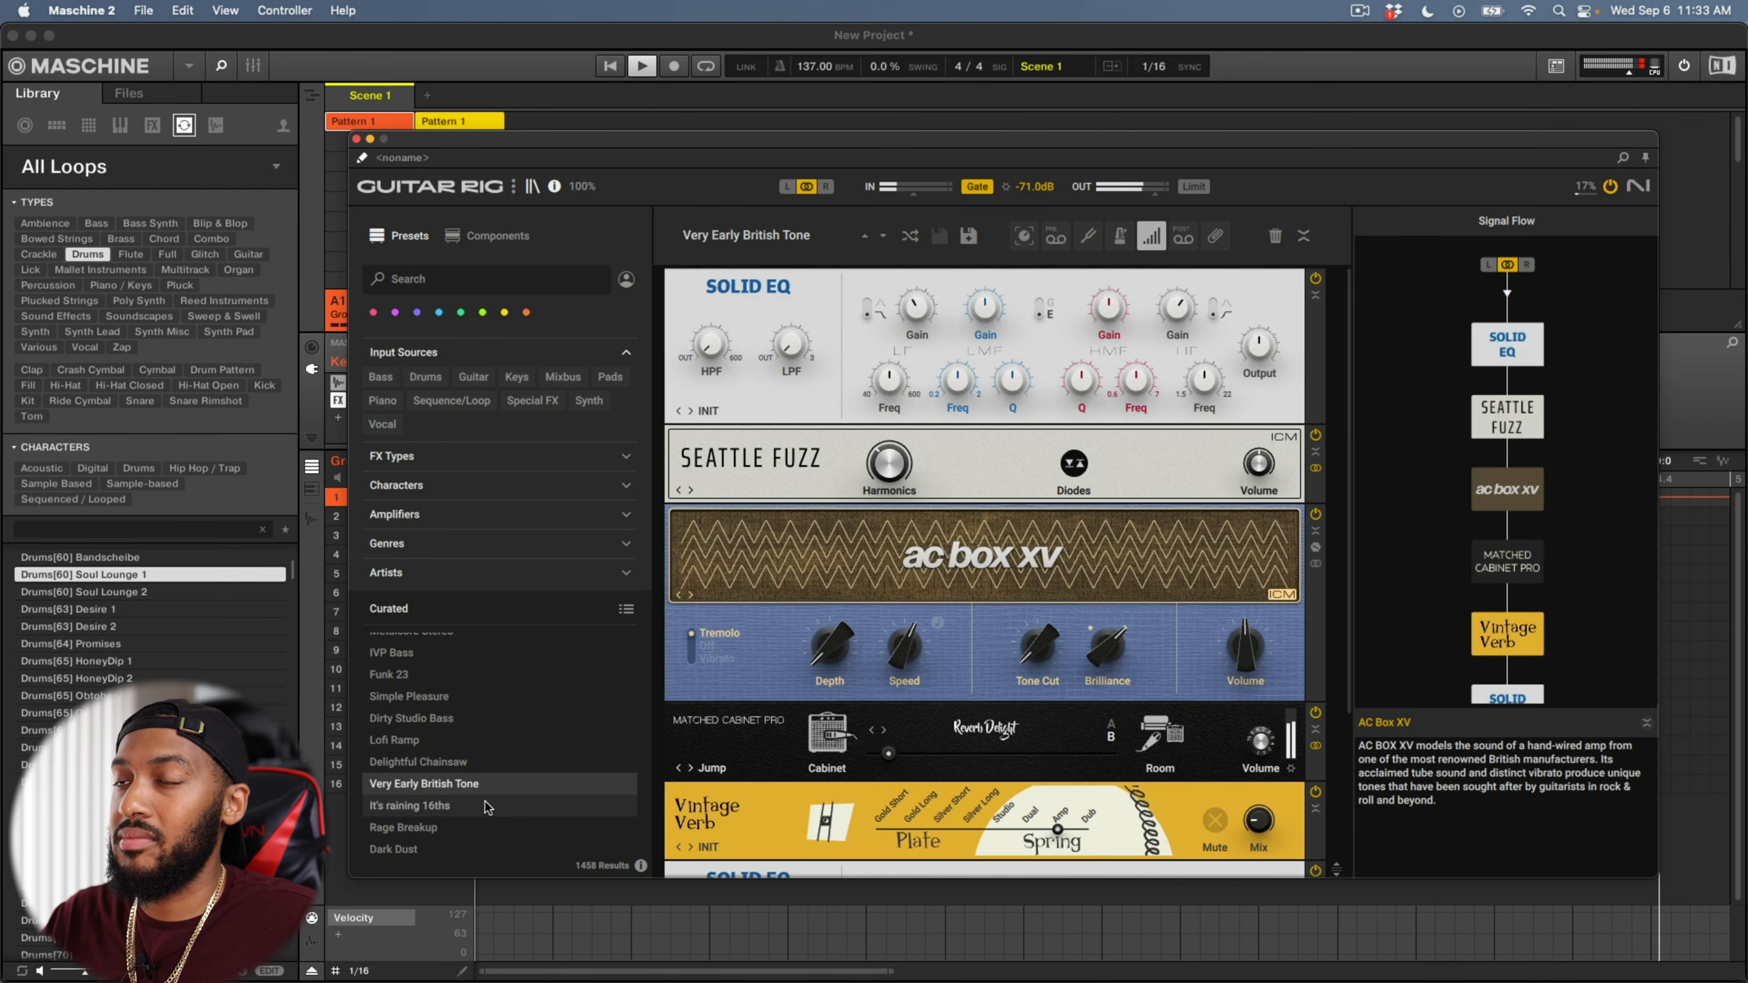
pyautogui.click(486, 807)
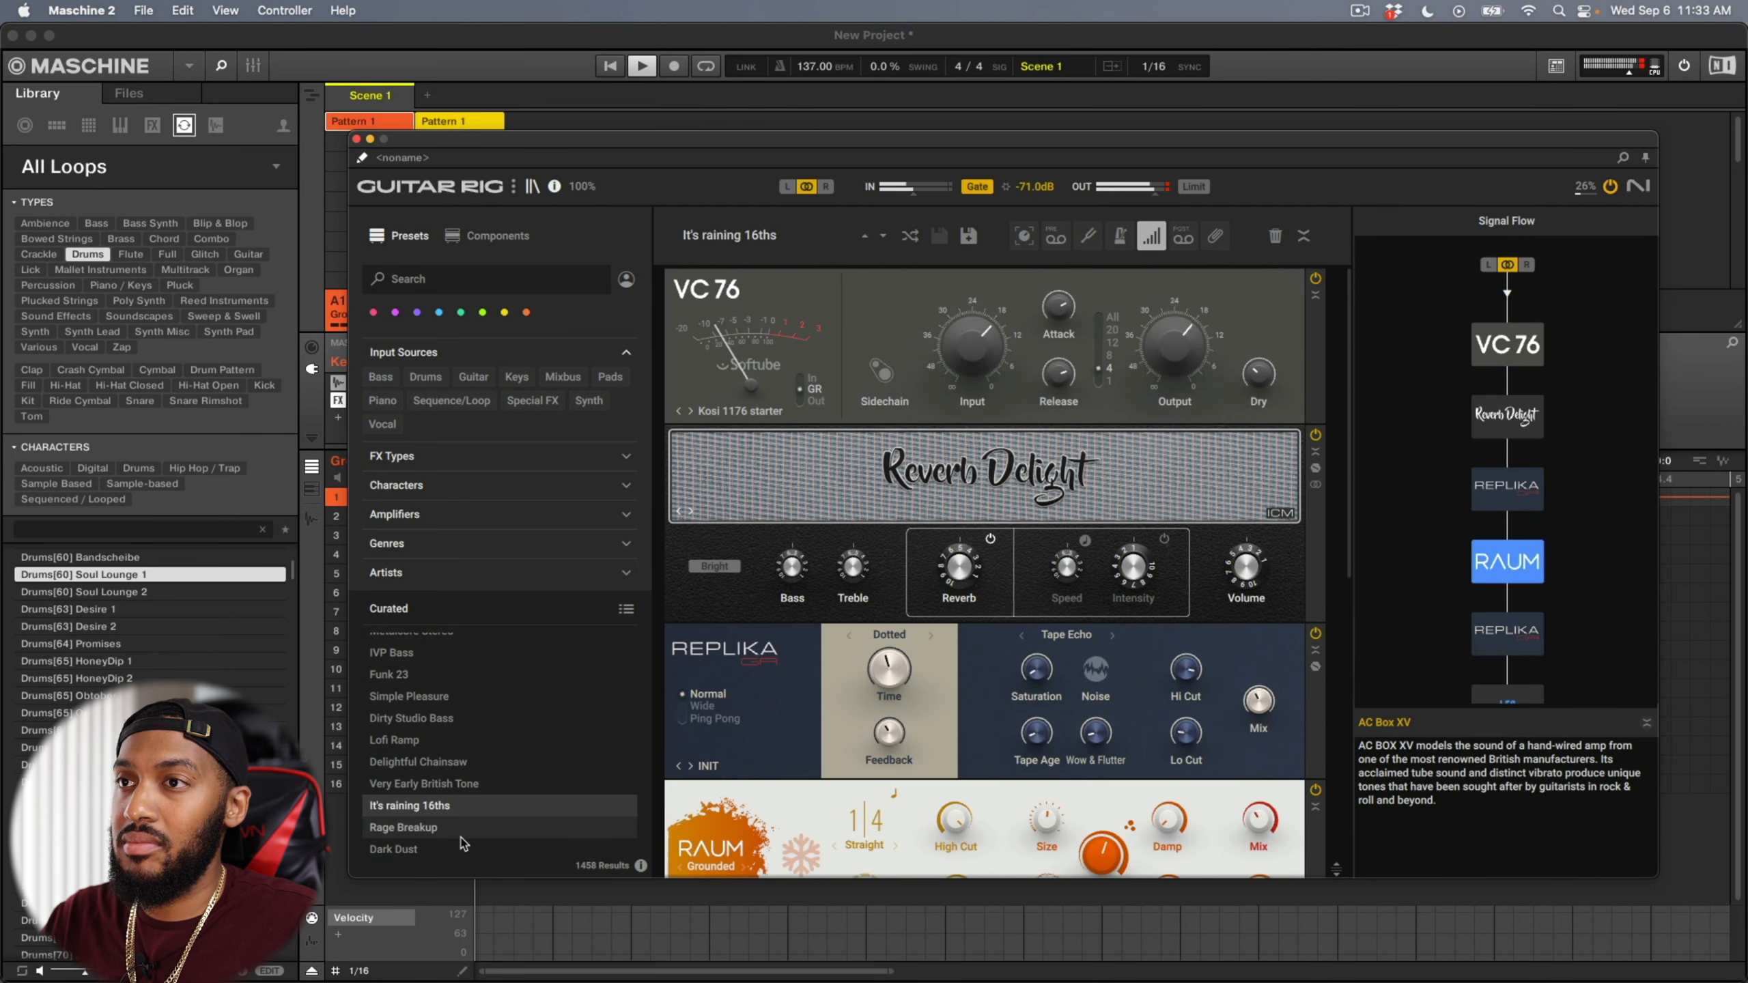
pyautogui.click(459, 831)
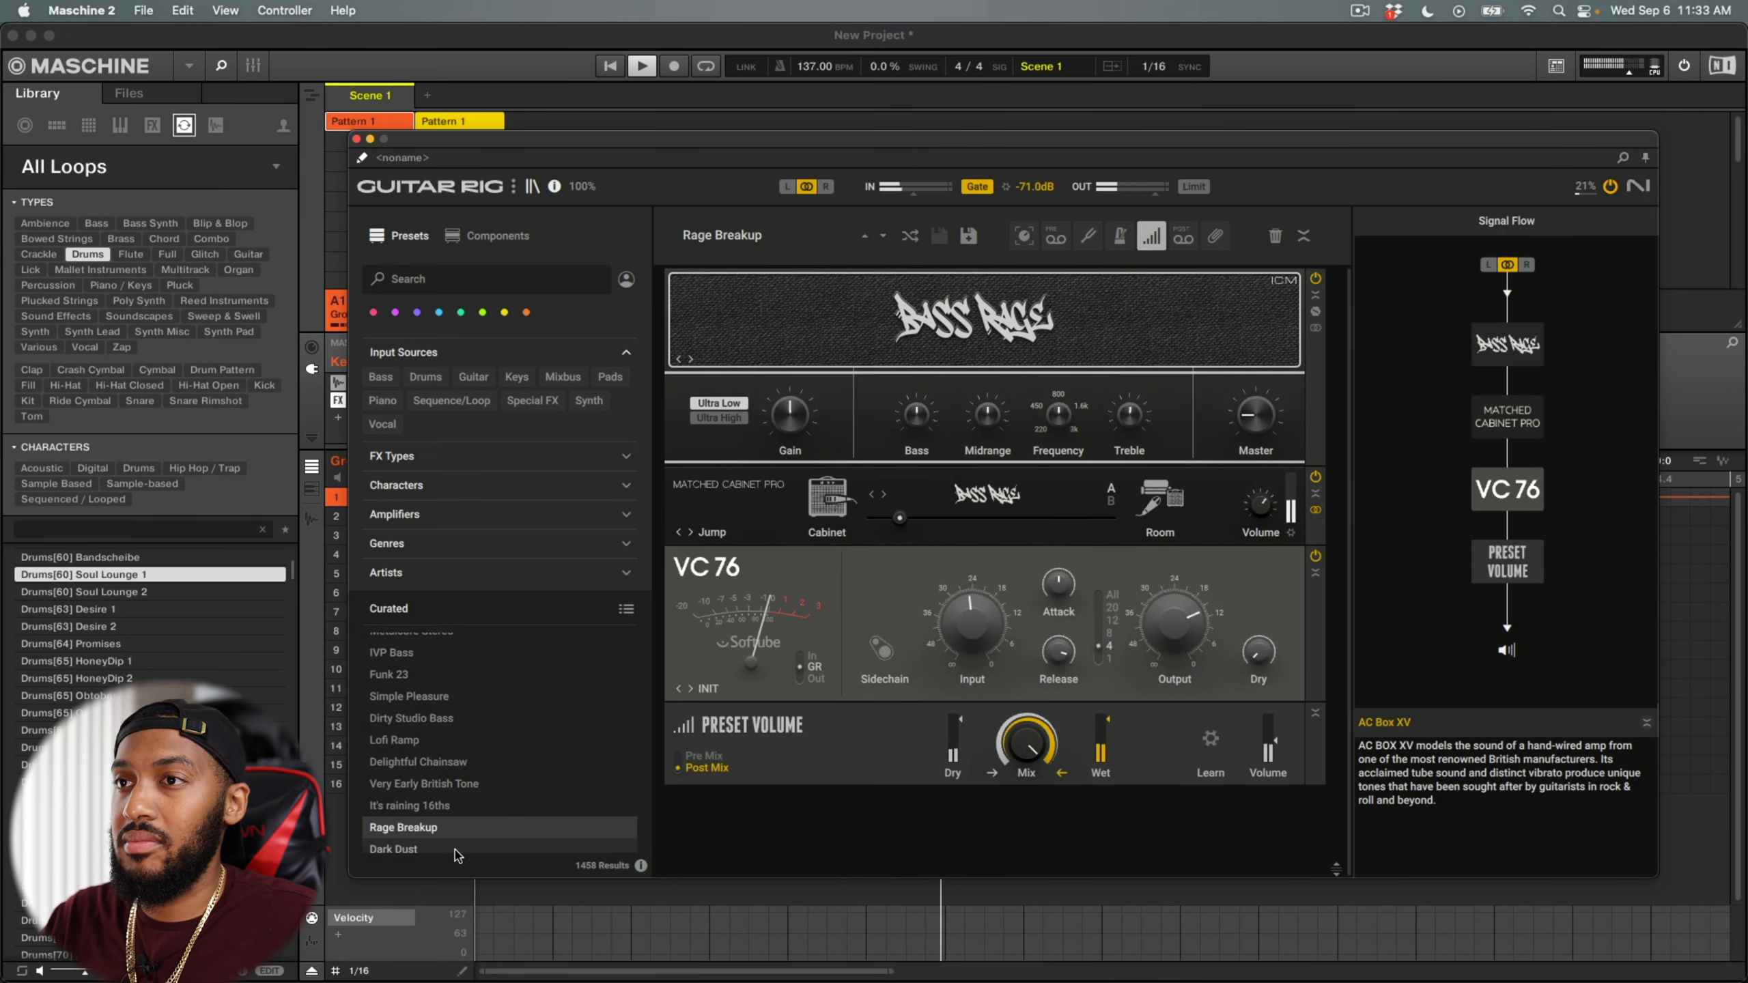
pyautogui.click(456, 850)
pyautogui.scroll(-5, 473, 825)
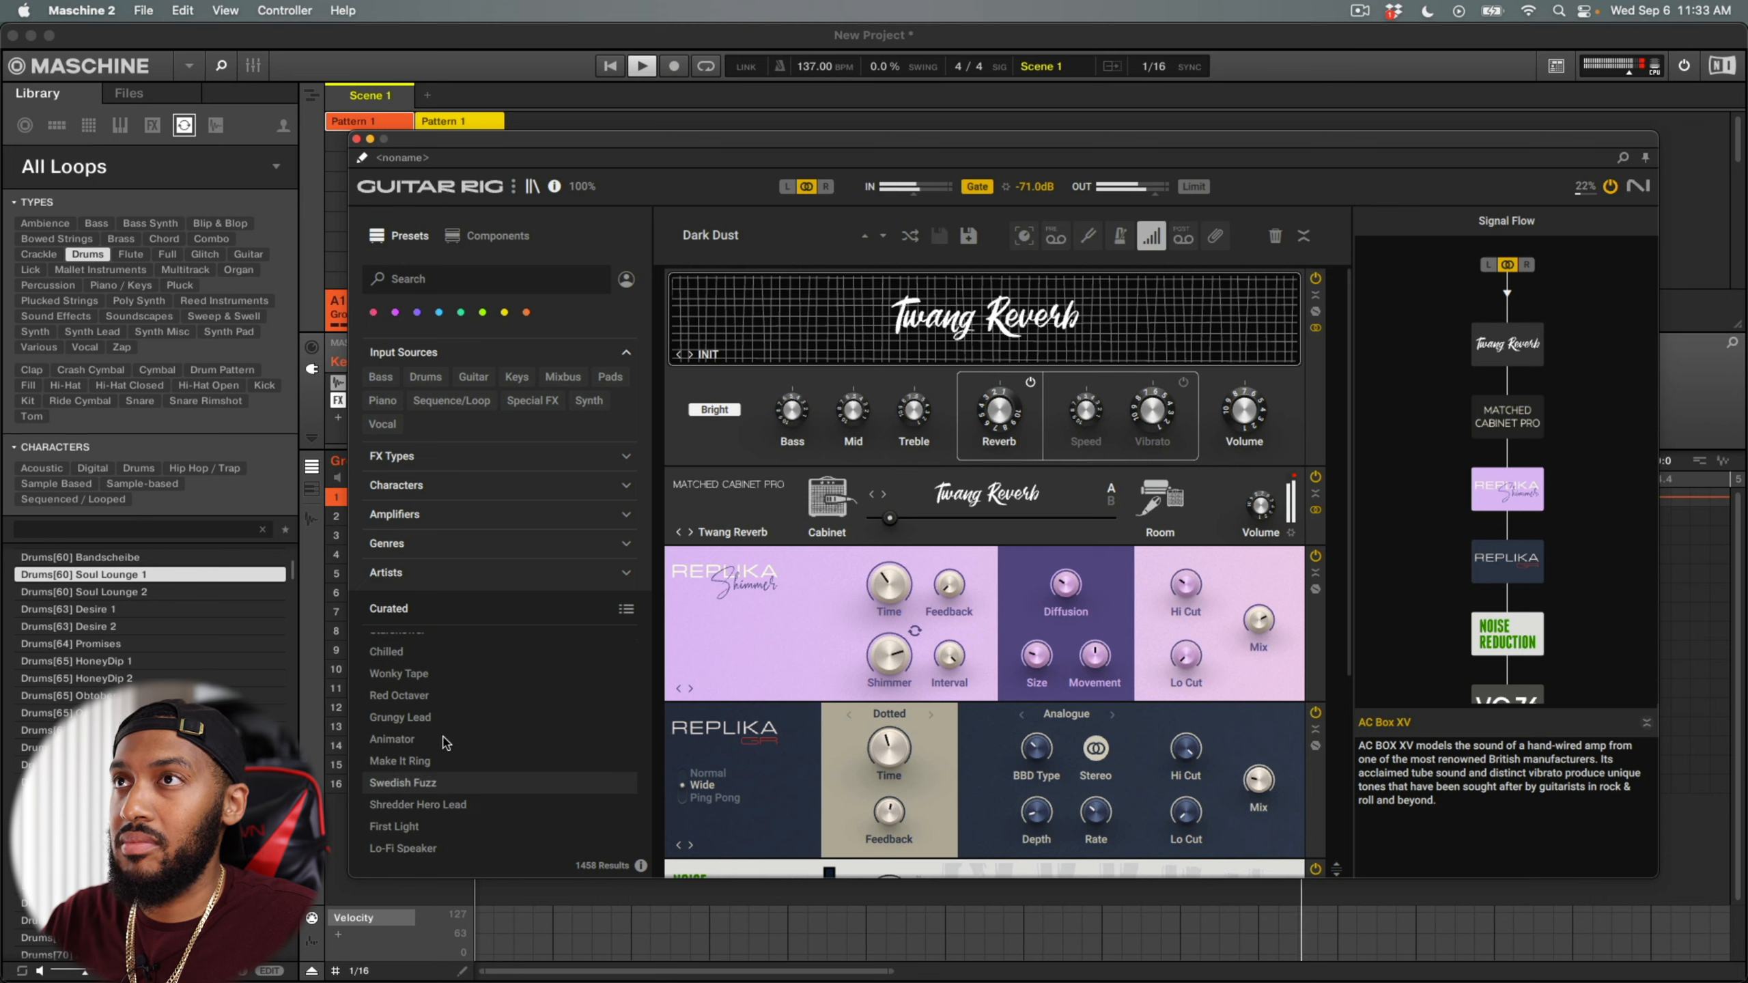
# Step: Hide and restore the Preset Volume module in the Dark Dust rack, and lower its Mix to about halfway
pyautogui.click(1151, 238)
pyautogui.click(1159, 244)
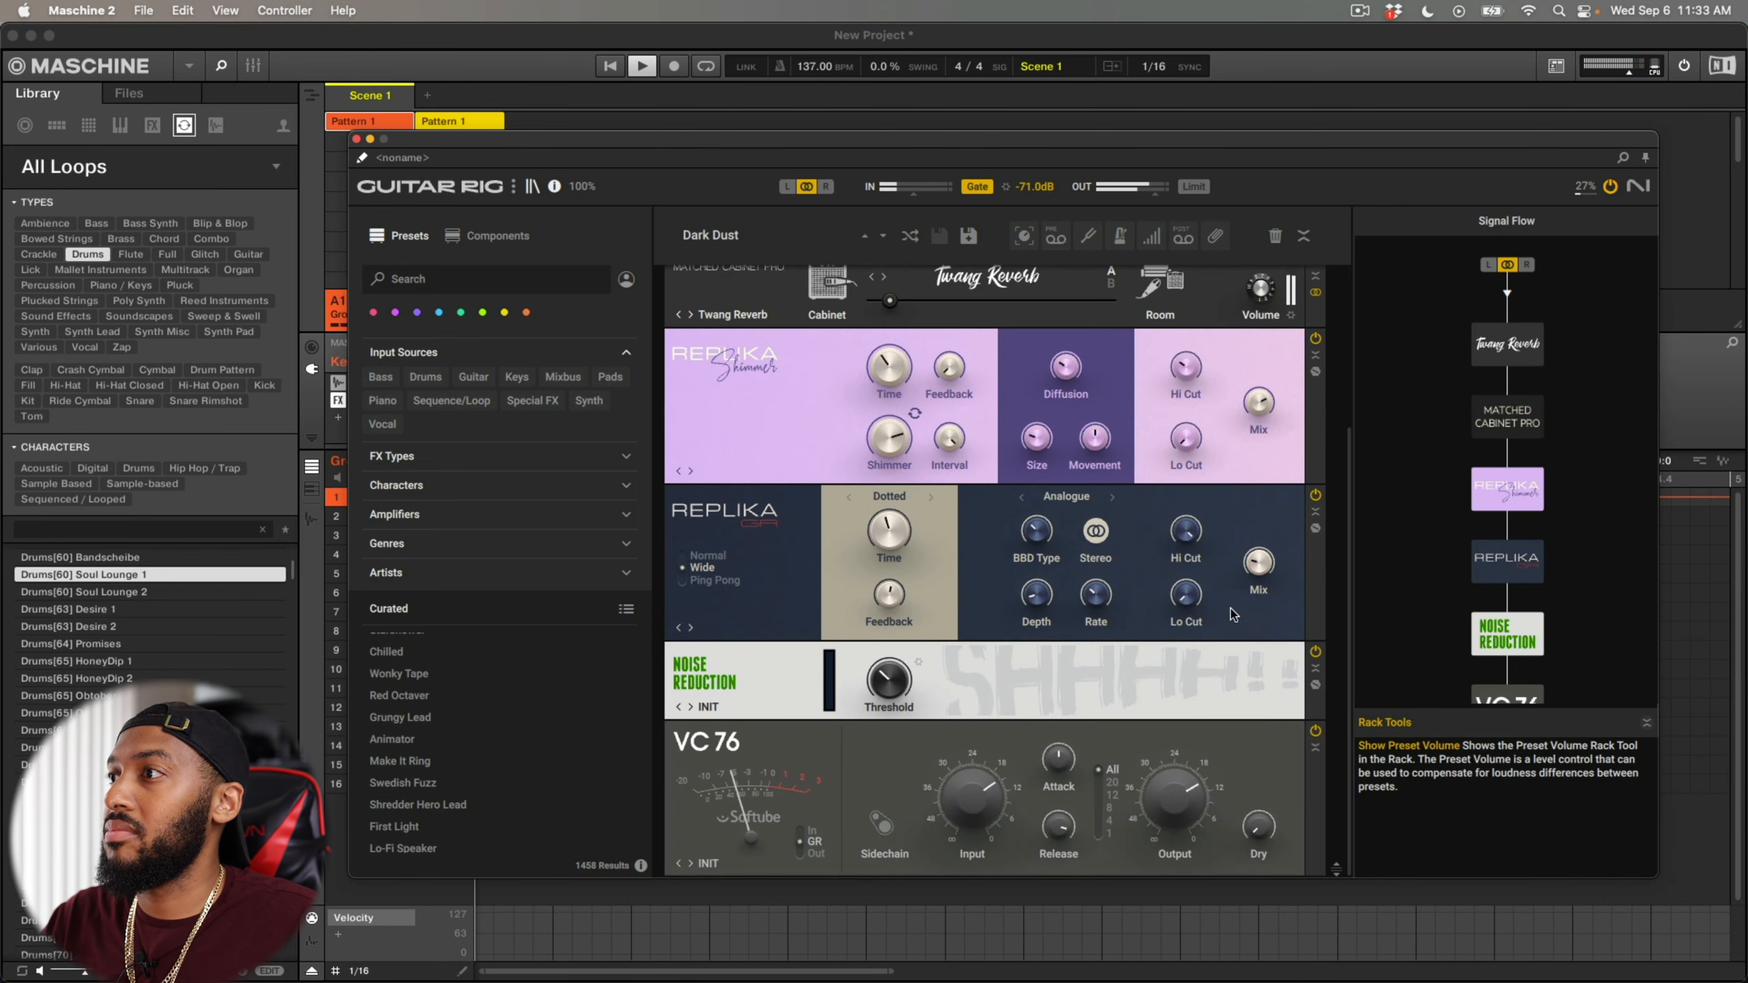
pyautogui.scroll(5, 1247, 693)
pyautogui.scroll(-5, 1249, 723)
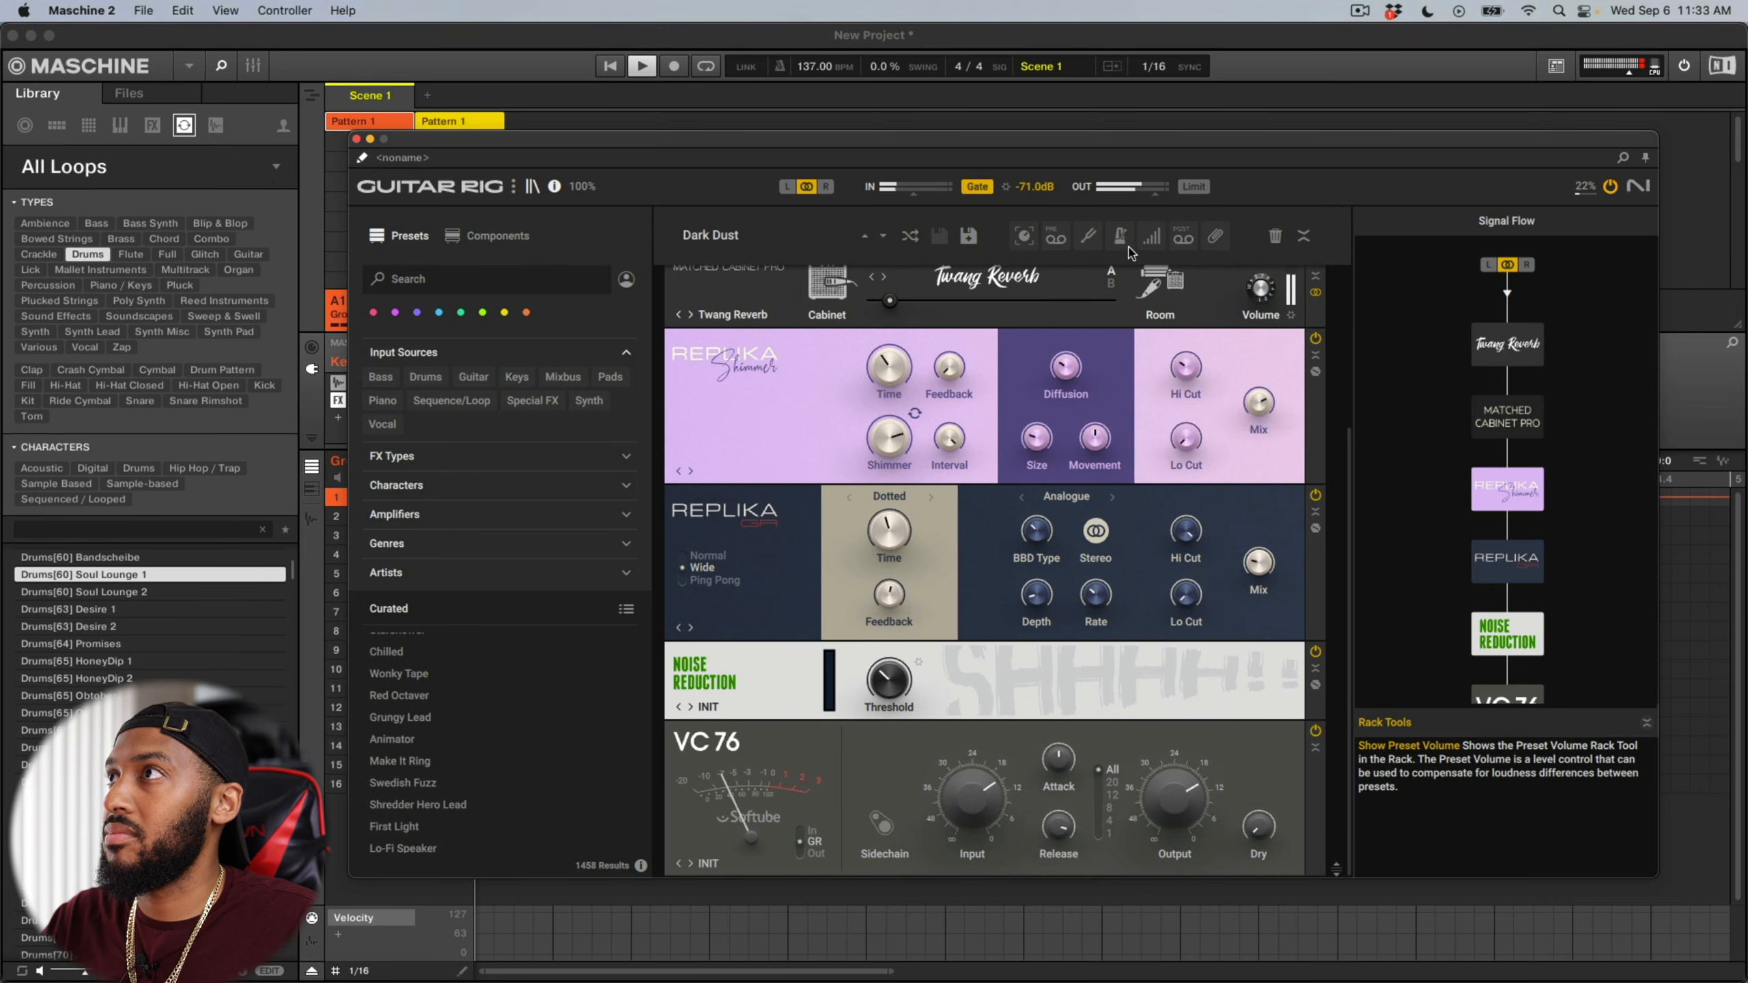
pyautogui.click(1149, 235)
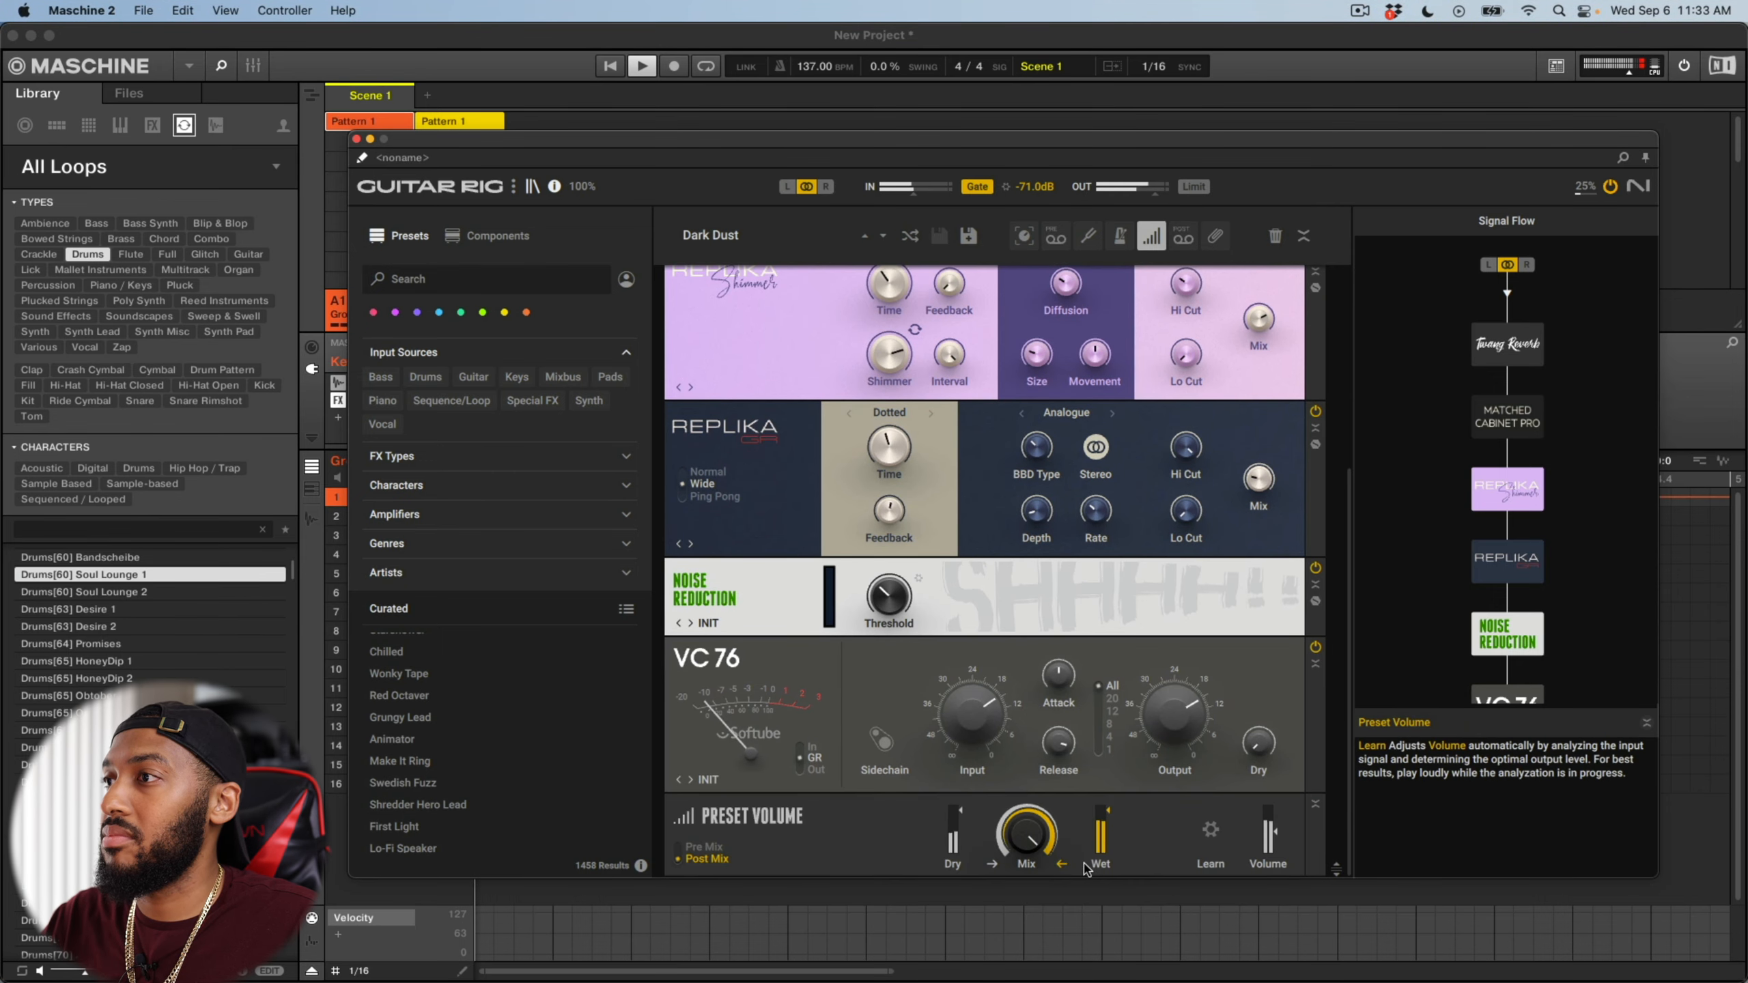
pyautogui.moveTo(1025, 835); pyautogui.dragTo(1002, 979)
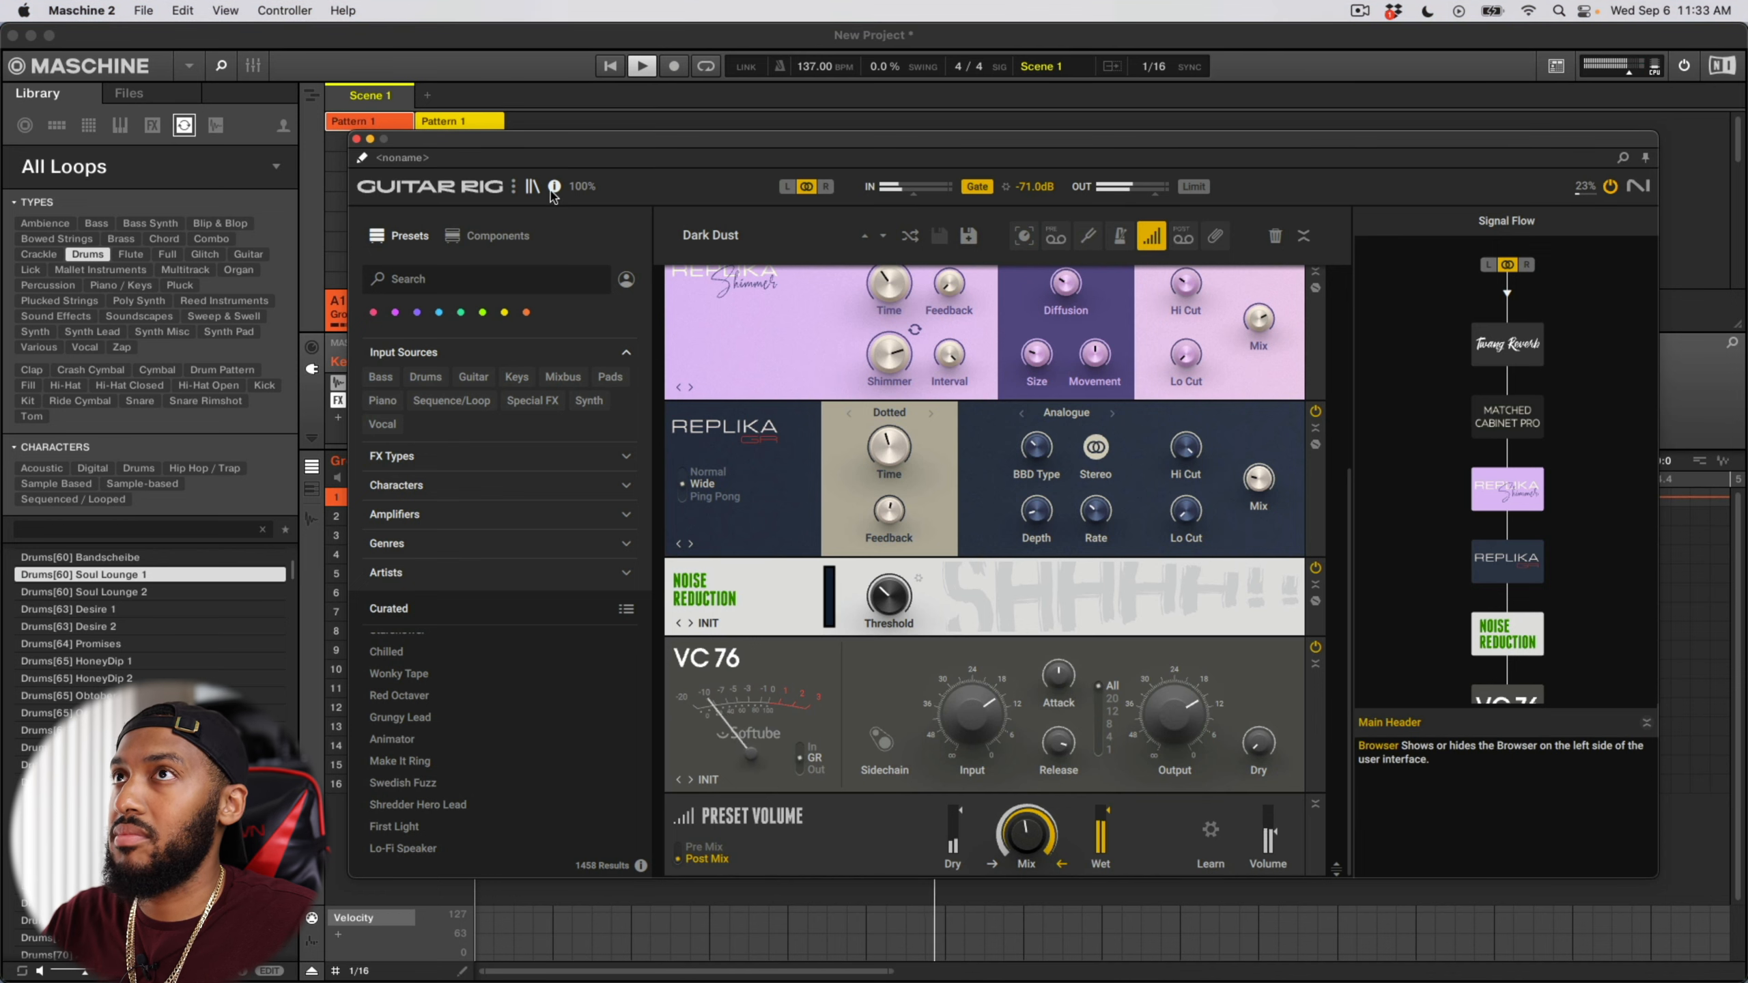
# Step: Close Guitar Rig 7, reopen it on the keys sound to view the Dark Dust rack, and close it again
pyautogui.click(357, 140)
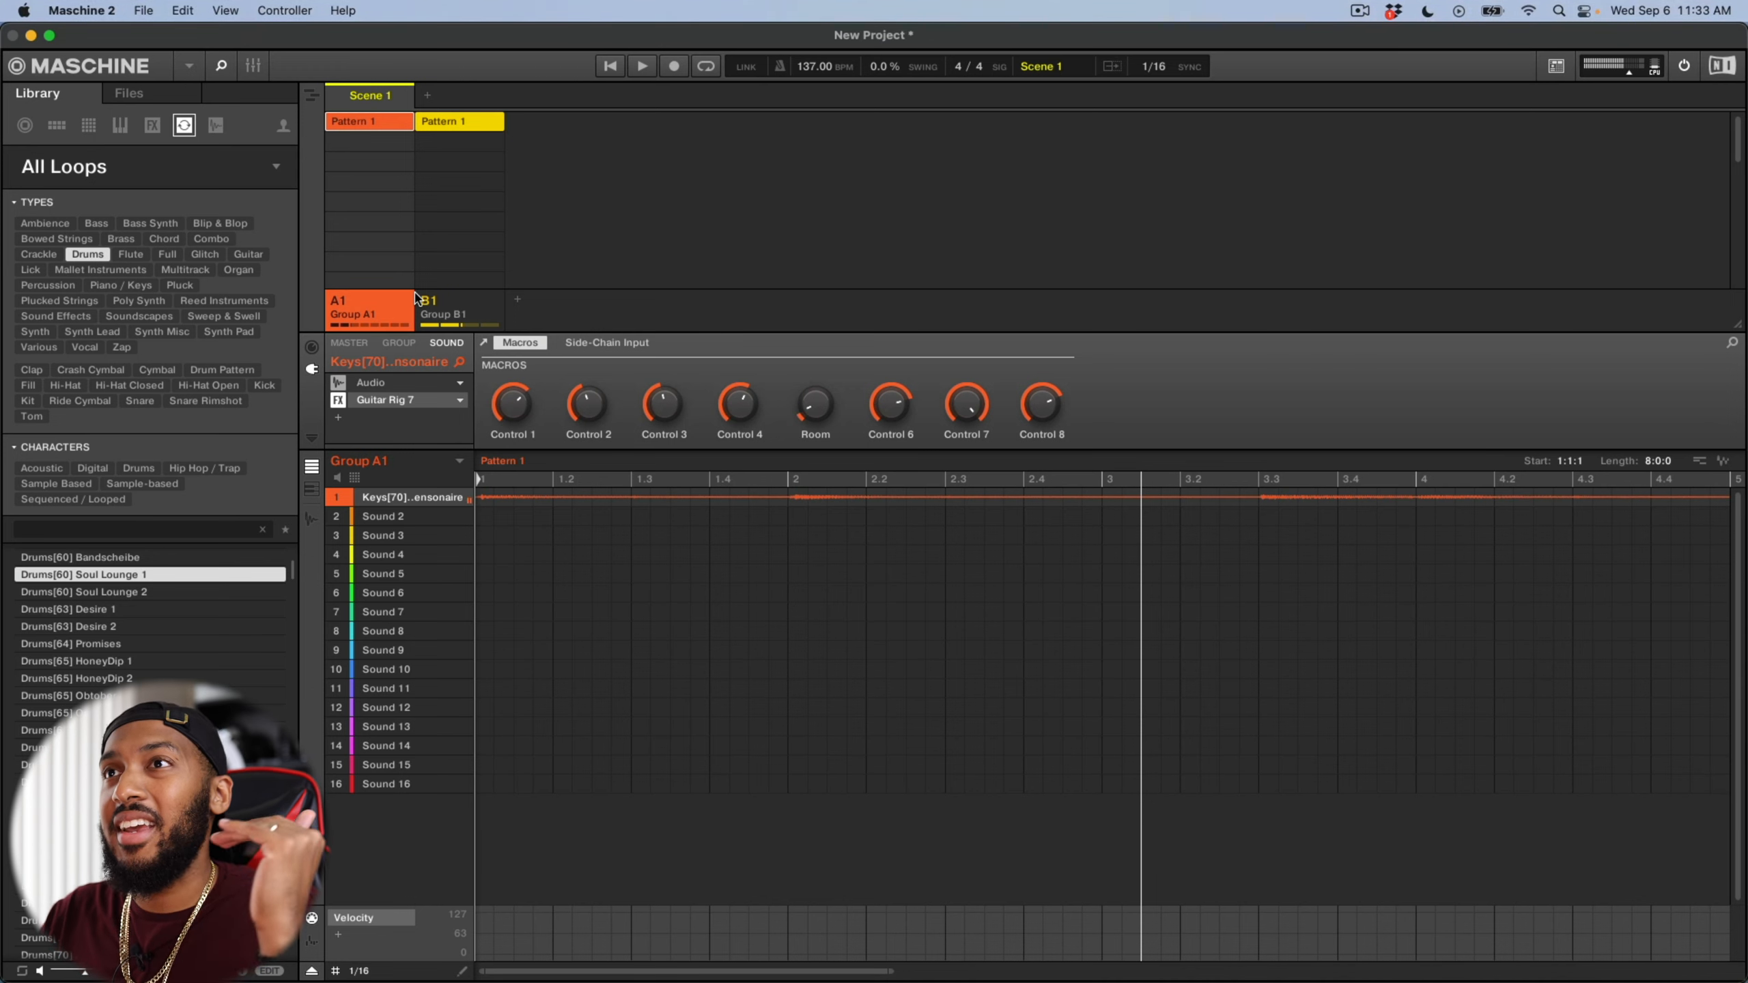
pyautogui.click(419, 406)
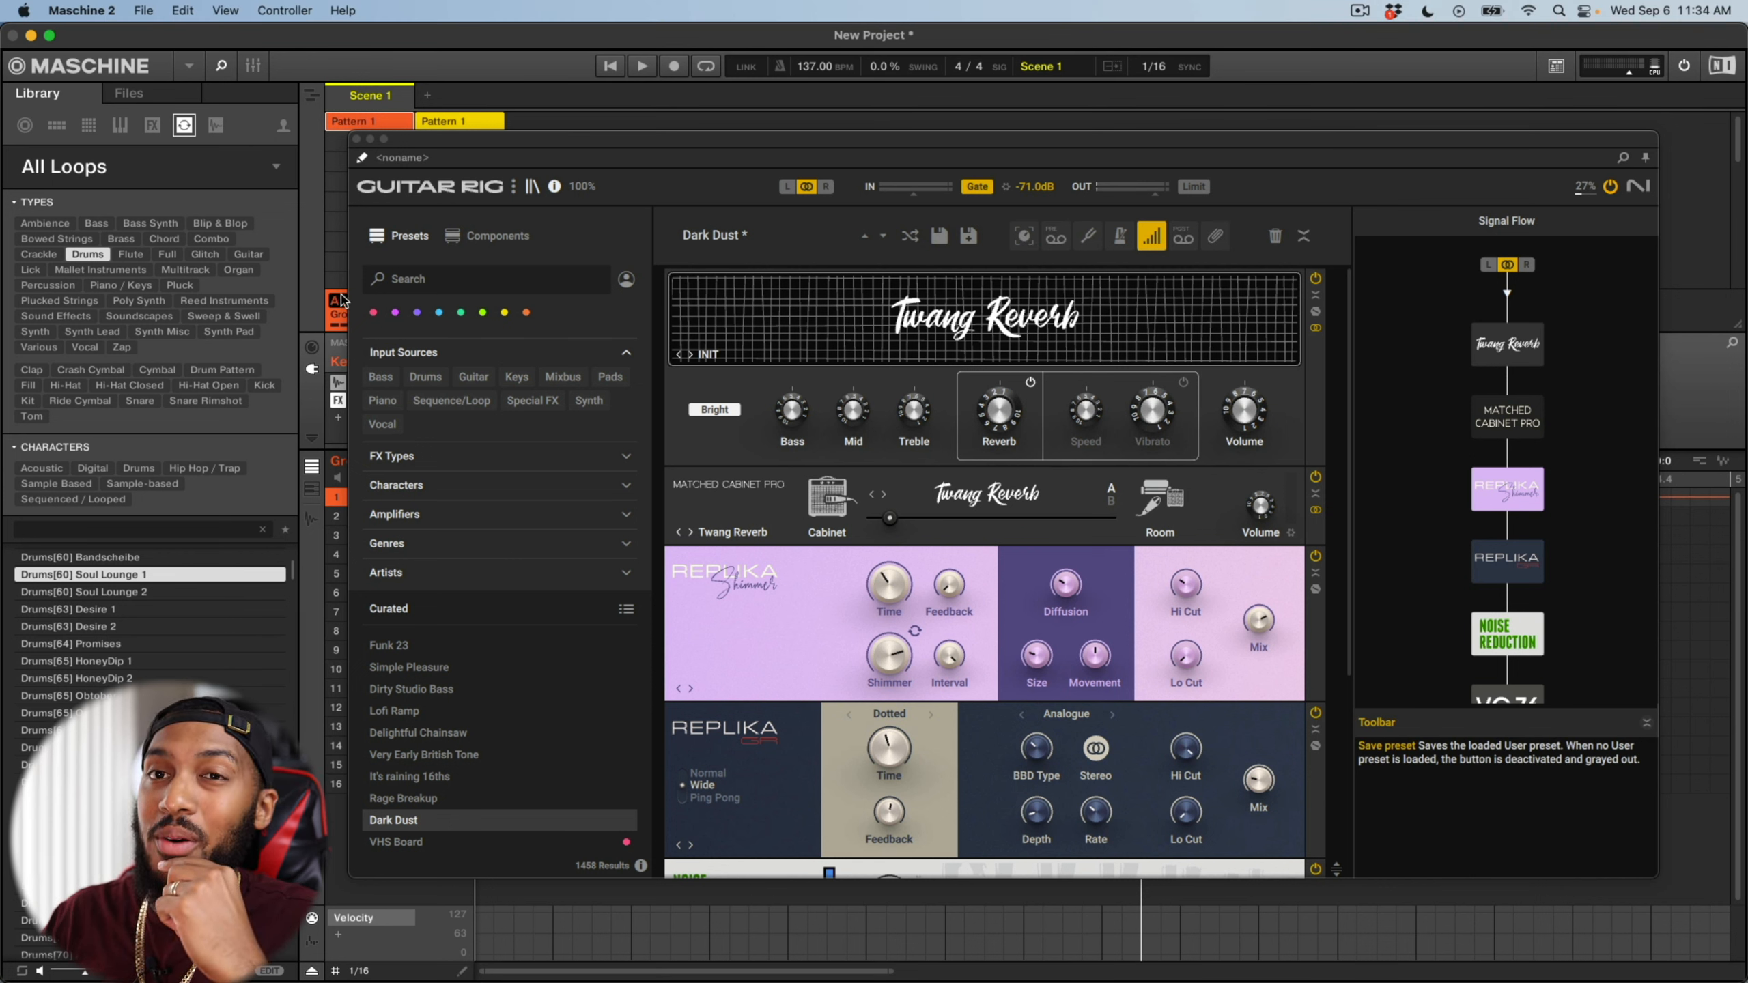
pyautogui.click(356, 139)
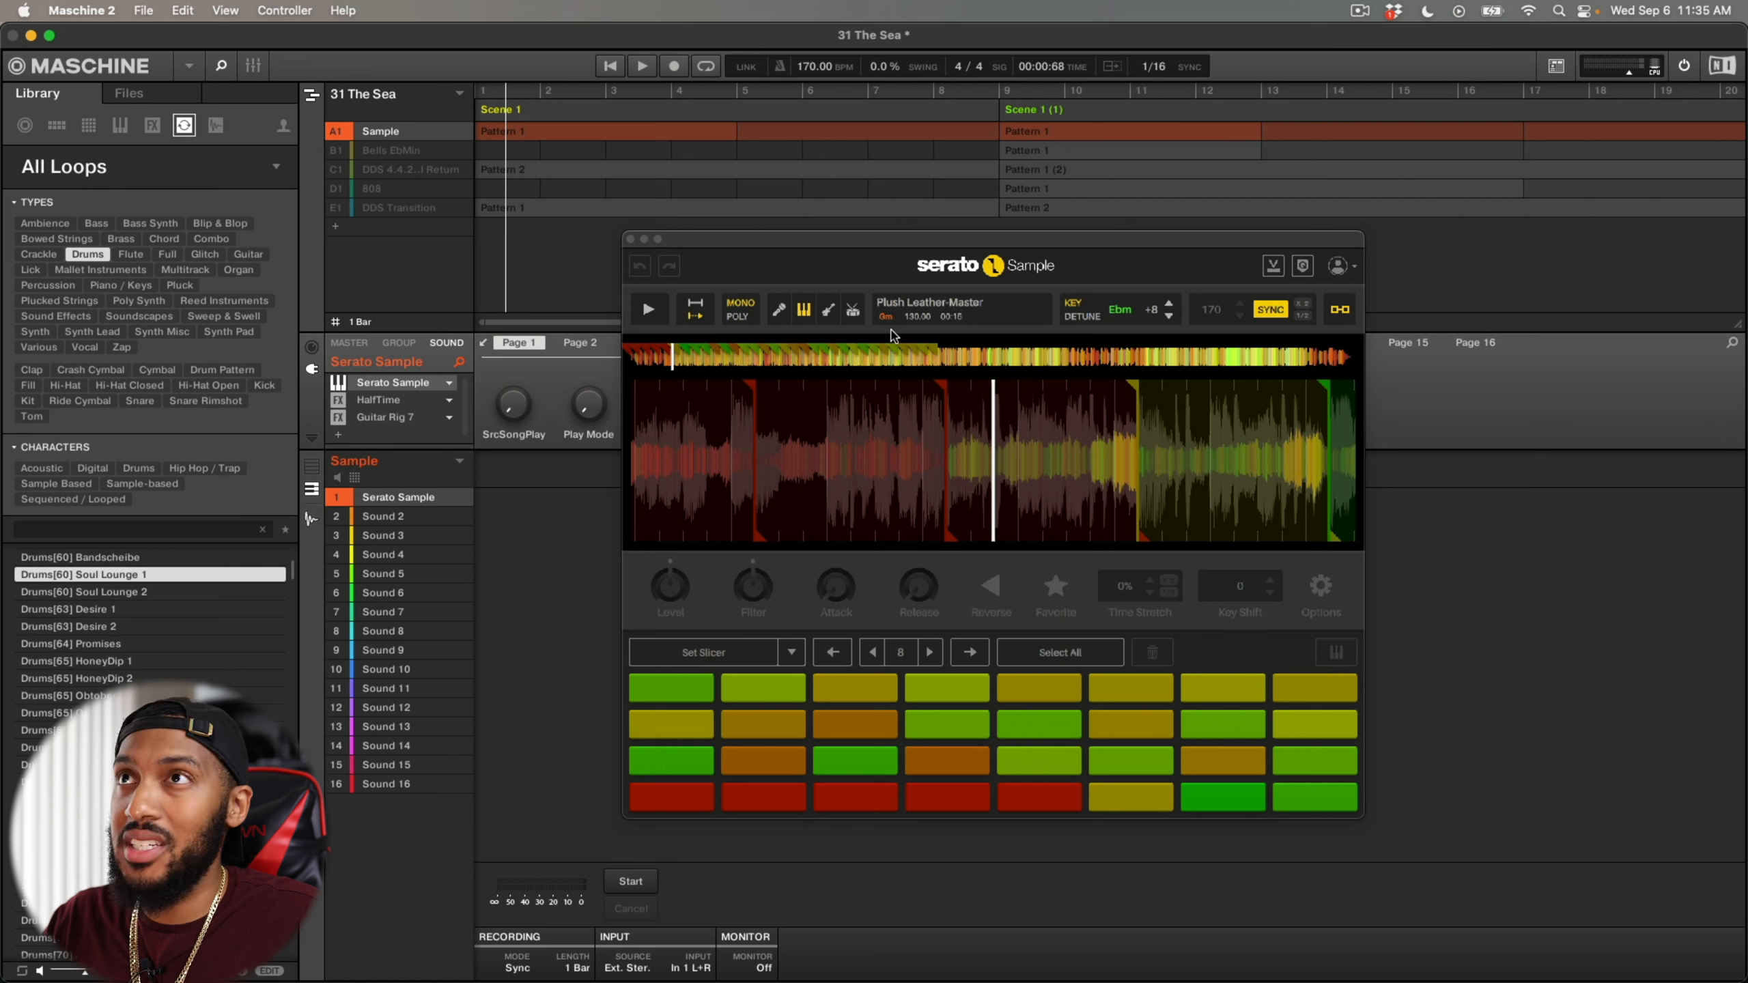
# Step: Bypass HalfTime and Guitar Rig 7 on the Serato Sample sound in the 31 The Sea project and play the dry sample
pyautogui.click(338, 403)
pyautogui.click(339, 417)
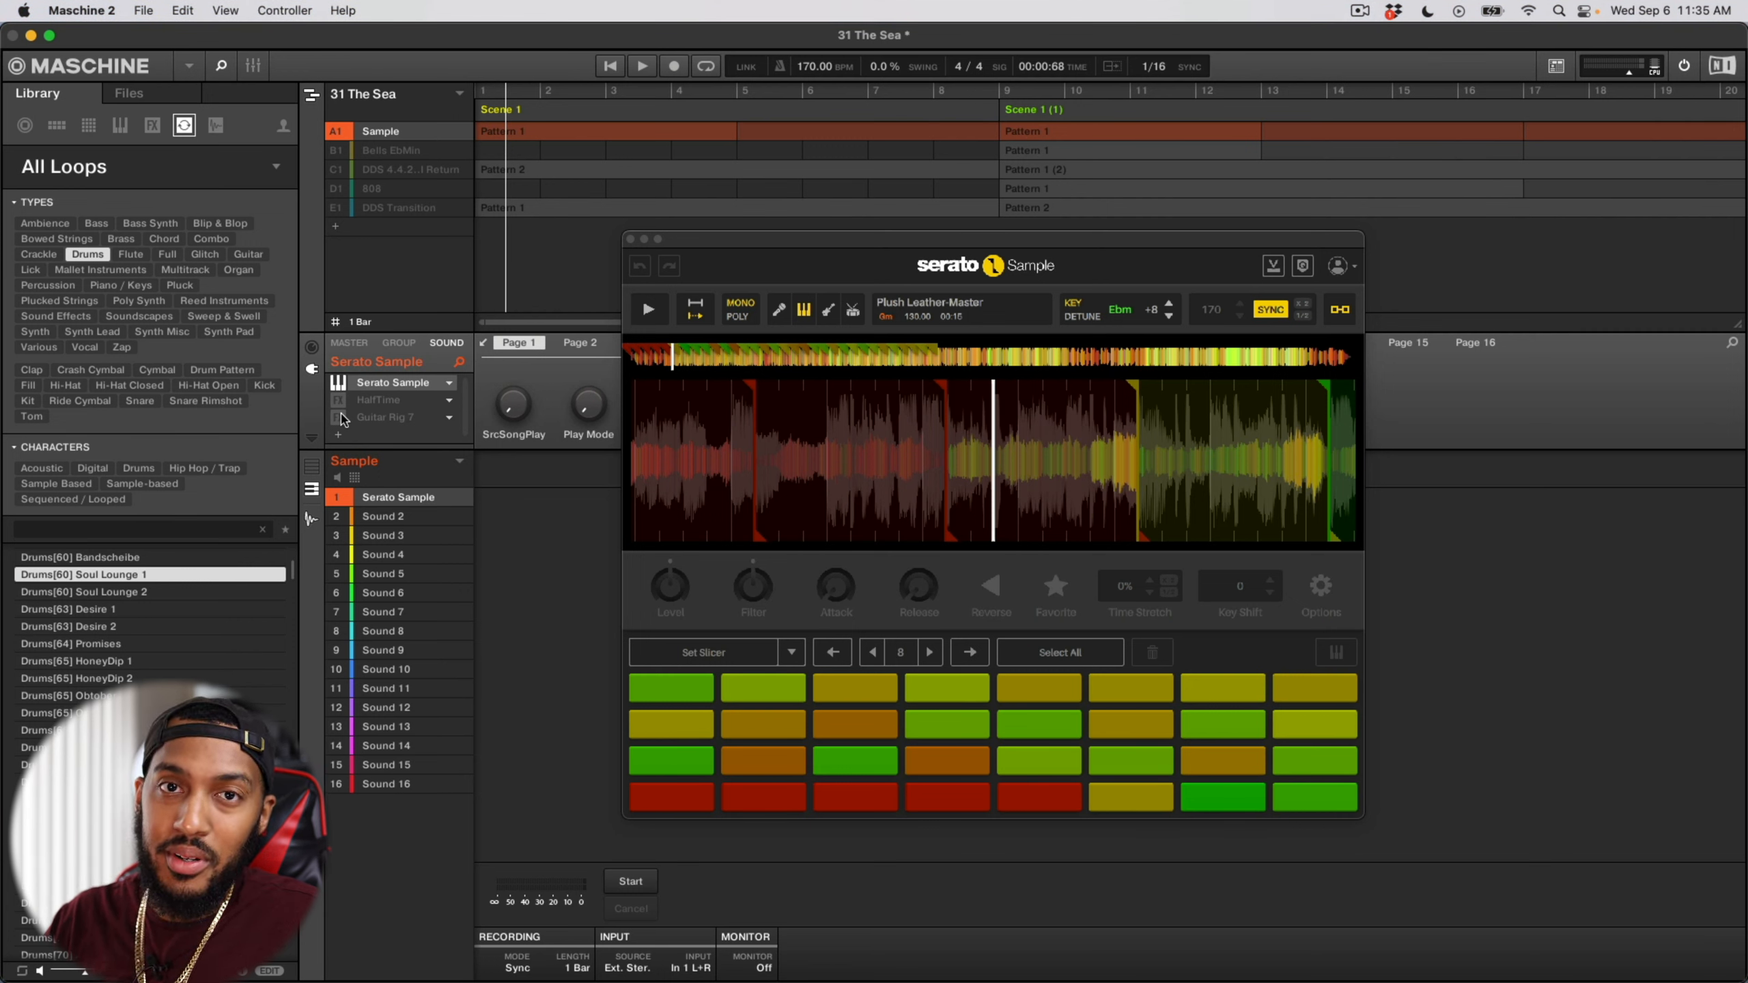
pyautogui.press('space')
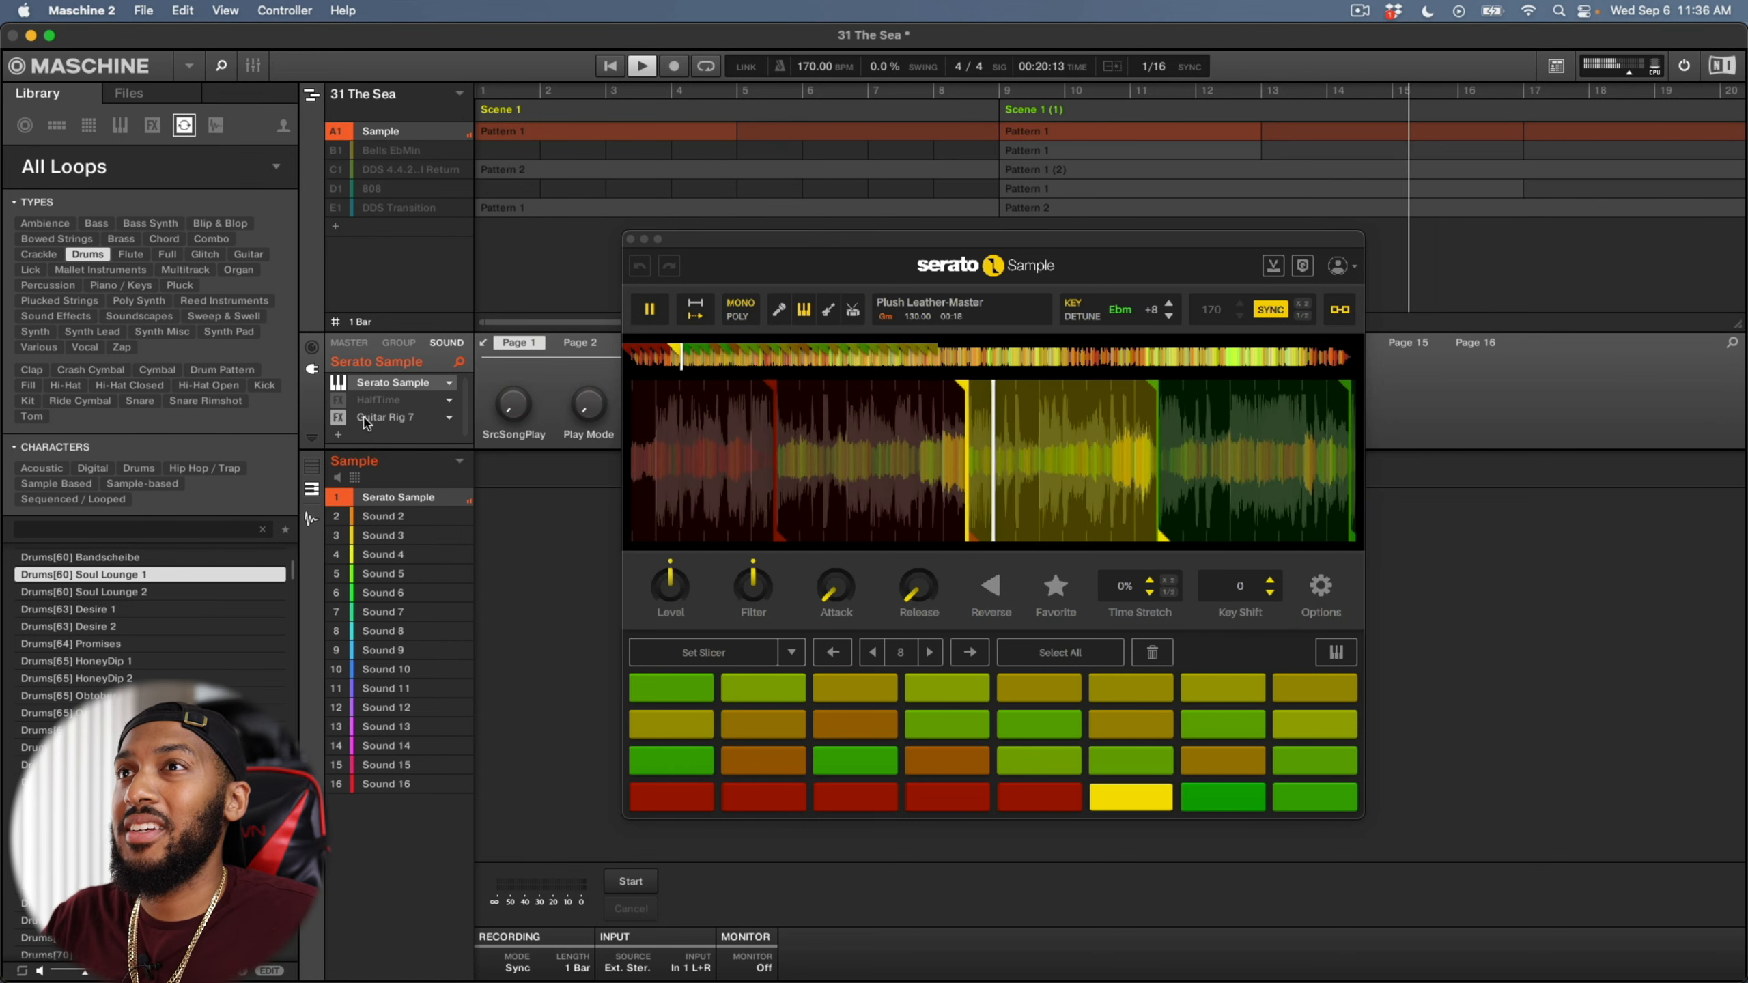
# Step: Open Guitar Rig 7 on the Serato Sample sound to show the DDS - The One 1 rack, closing and reopening its window
pyautogui.click(366, 418)
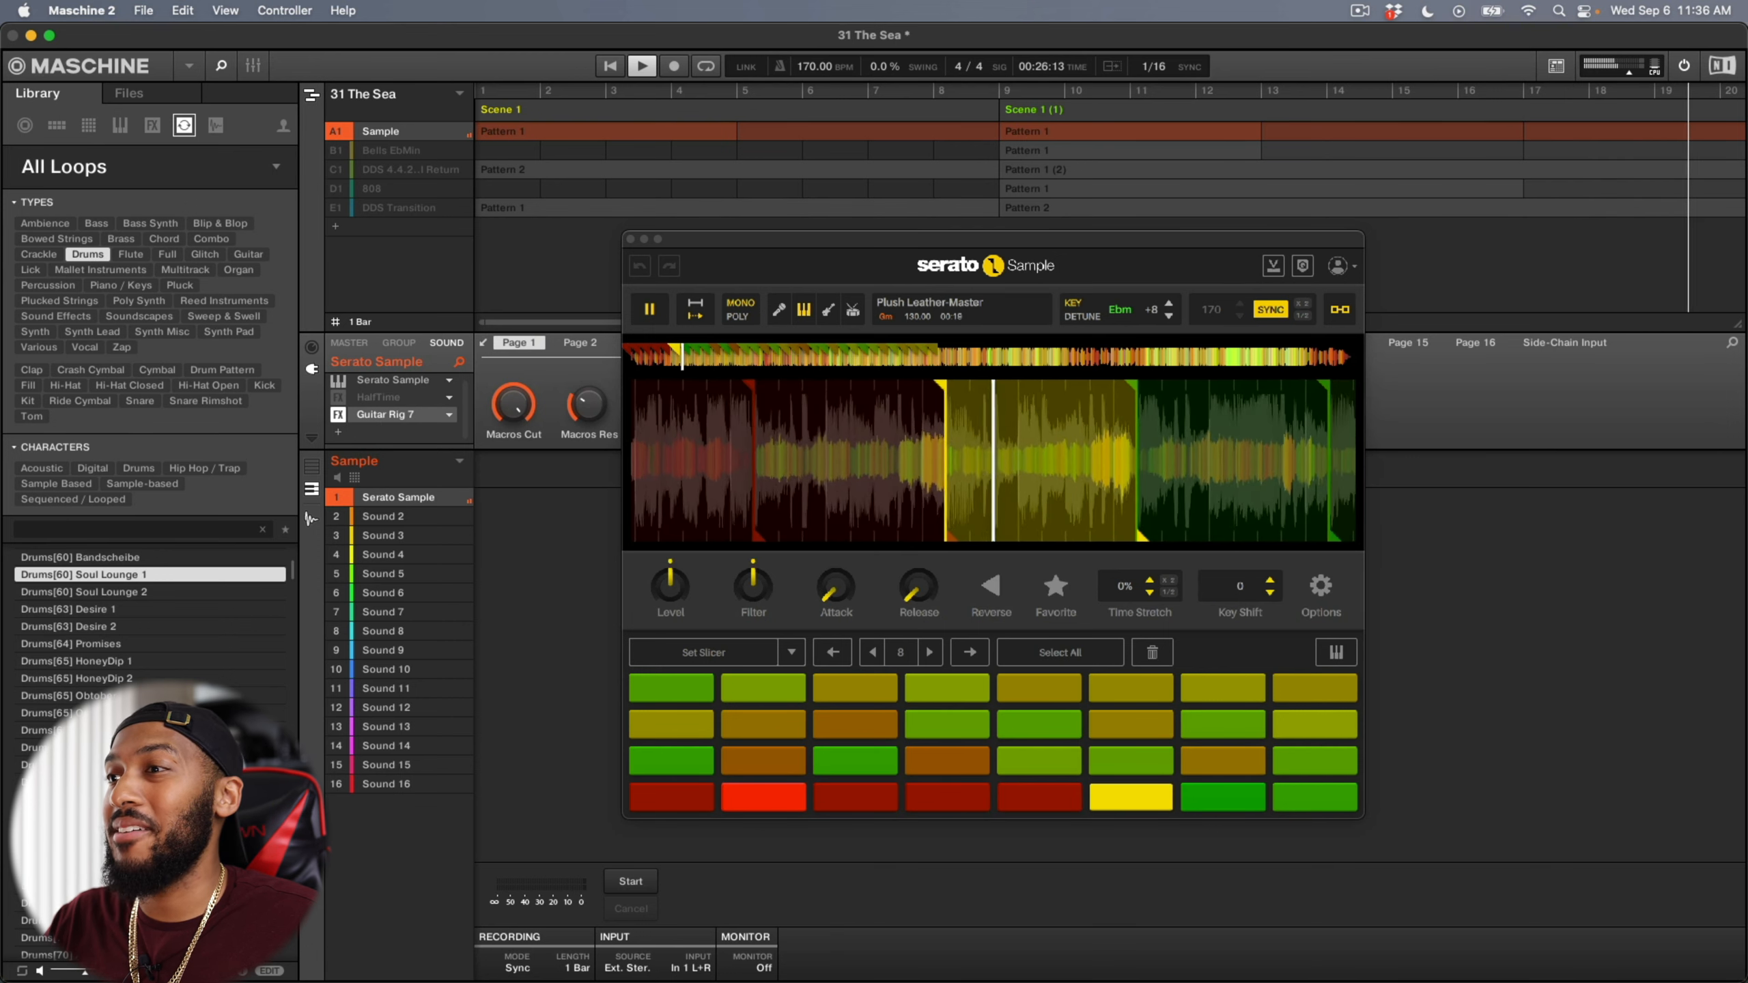
pyautogui.moveTo(764, 981); pyautogui.dragTo(911, 164)
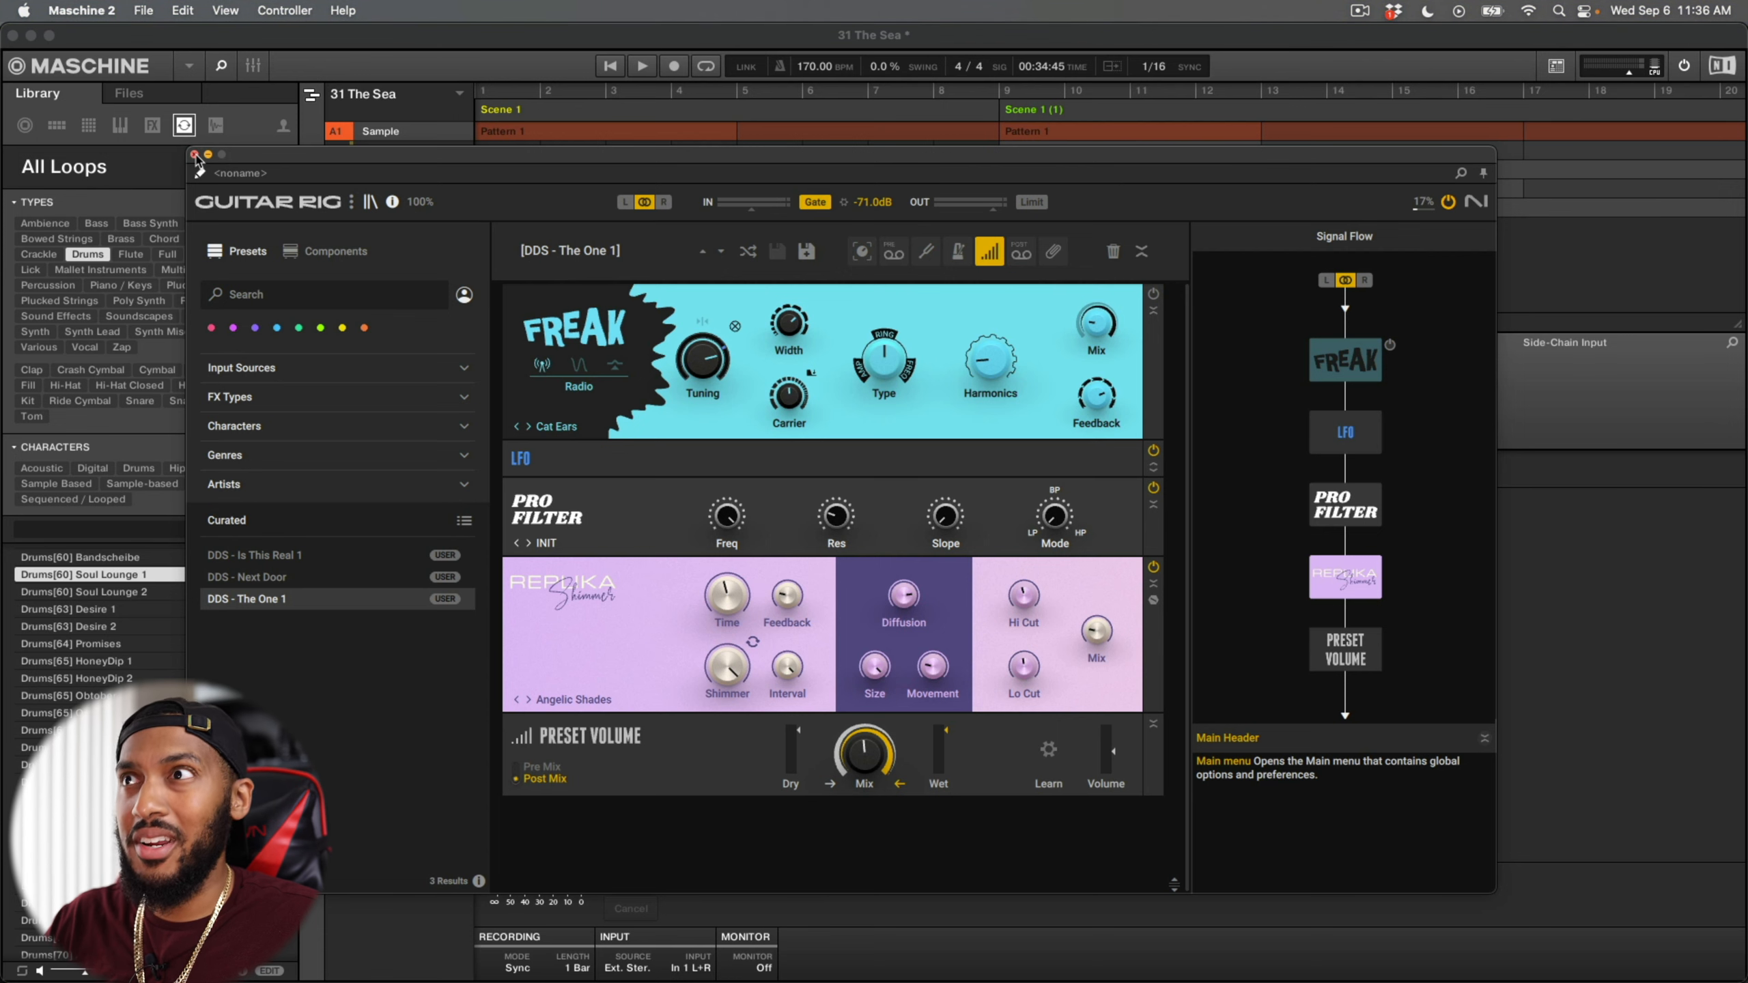
pyautogui.click(195, 155)
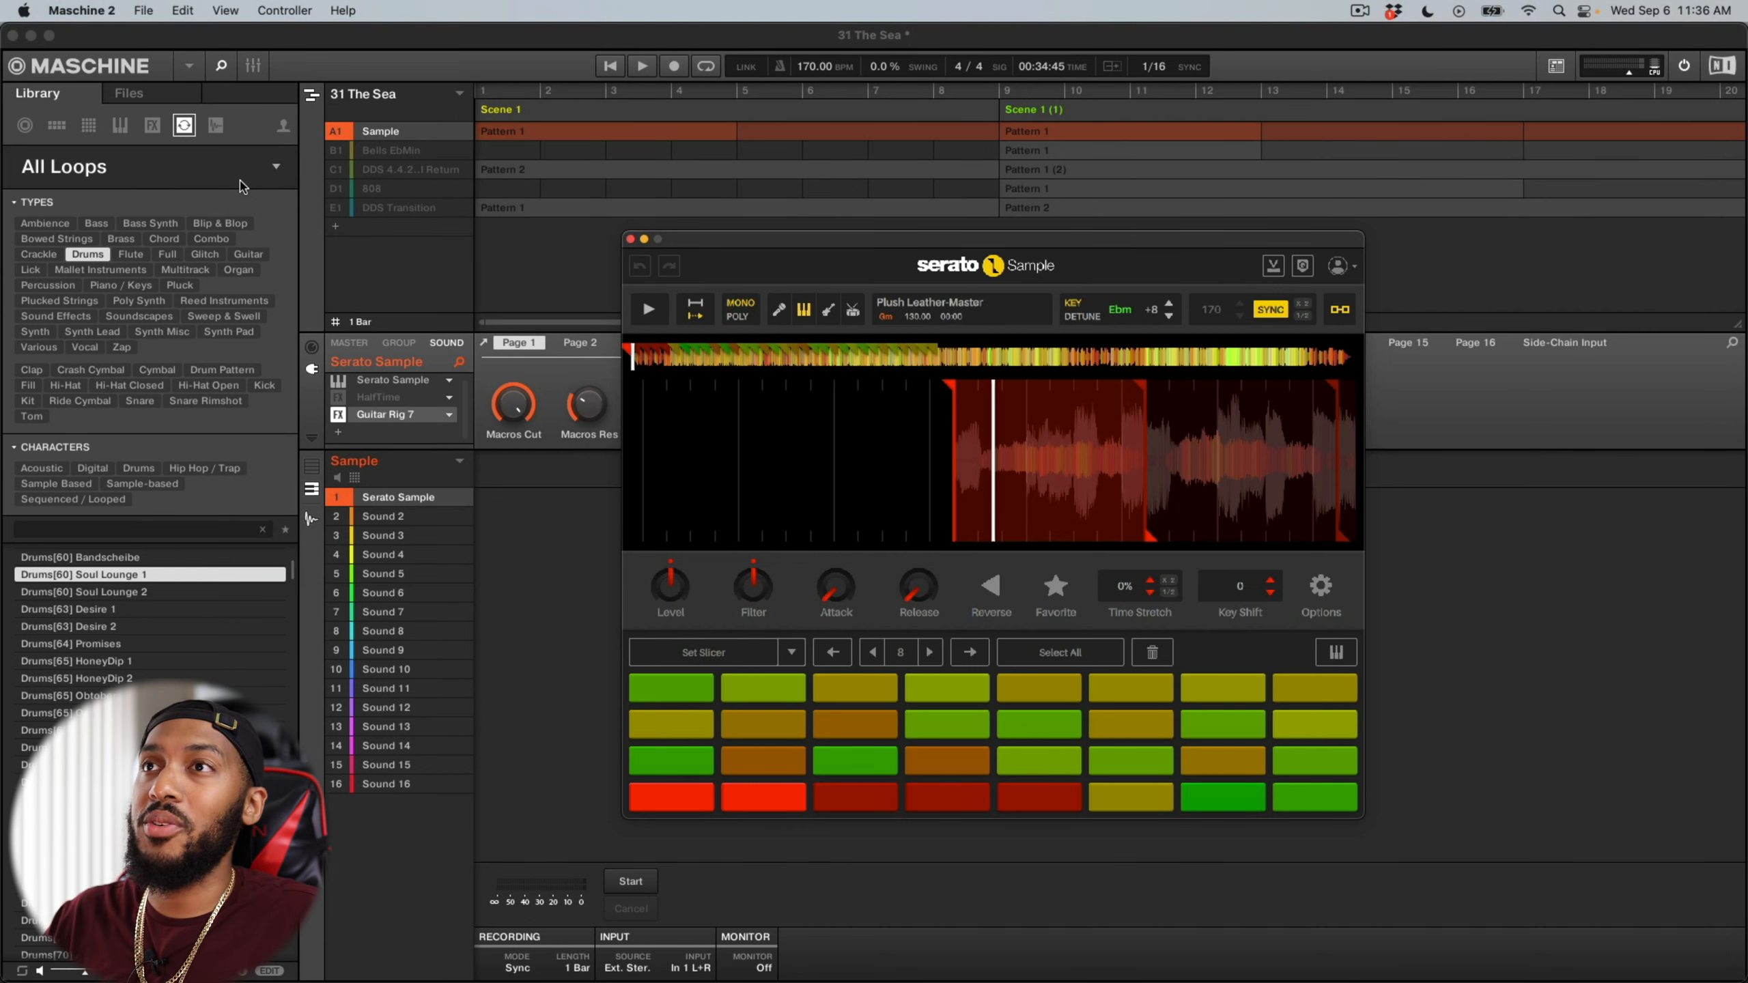
pyautogui.click(355, 415)
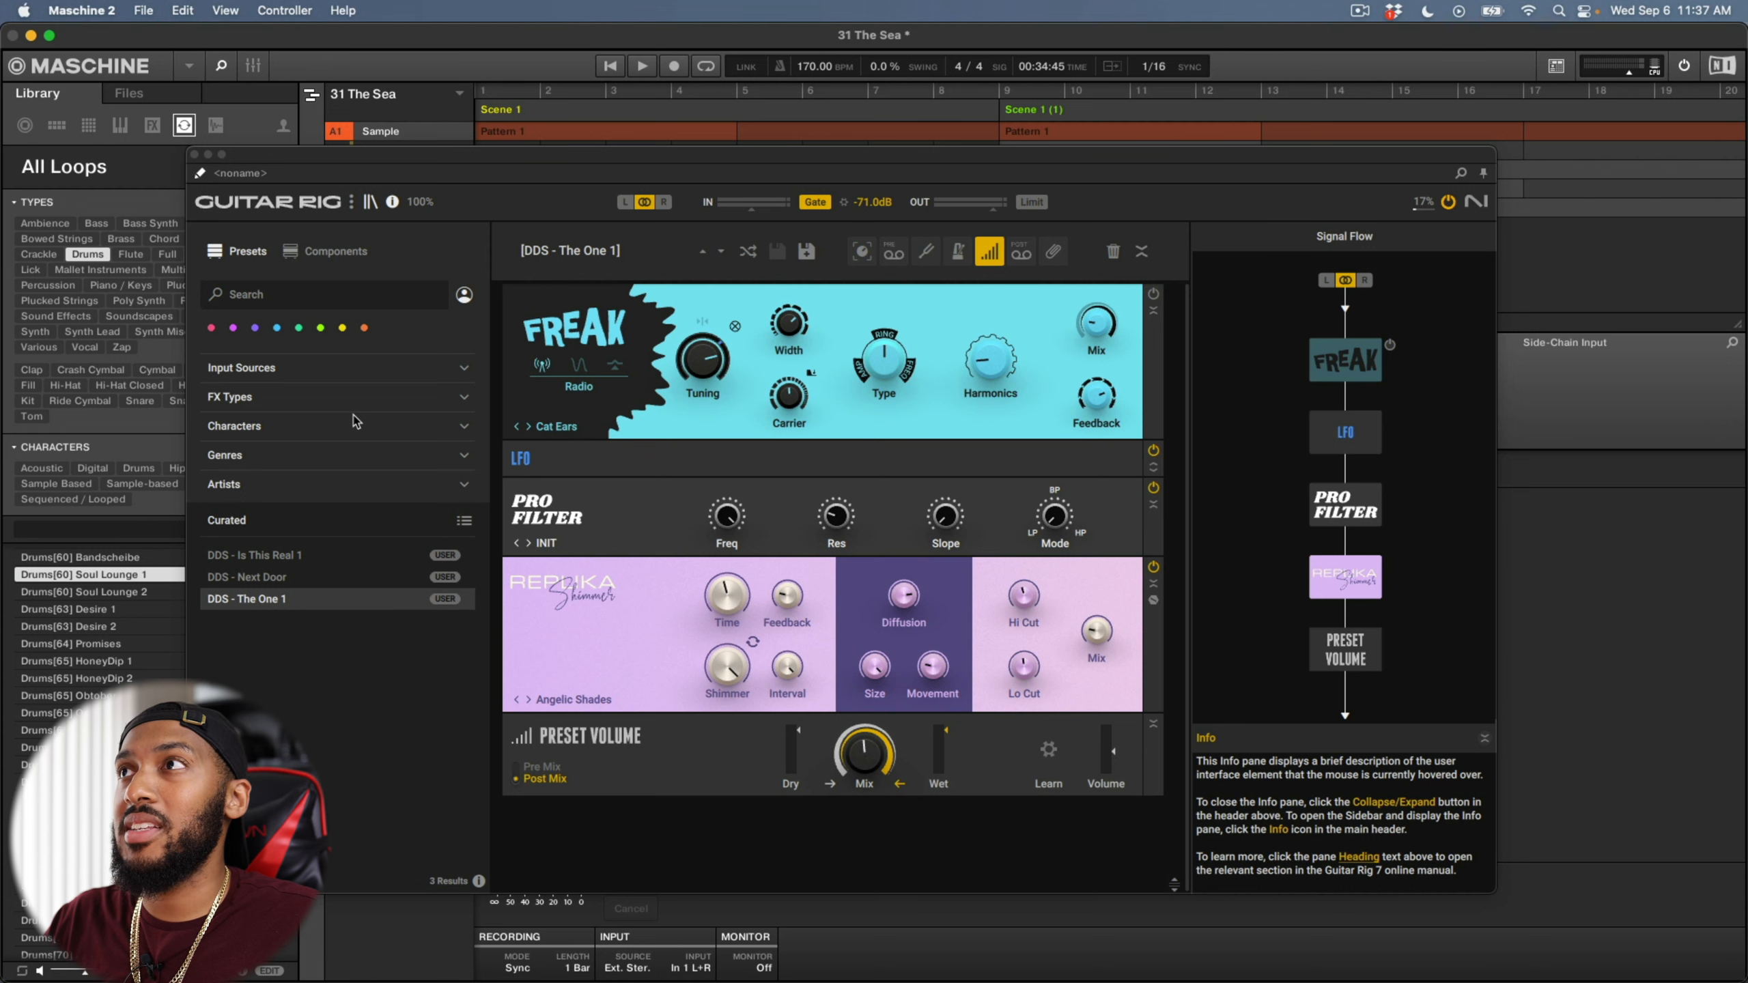